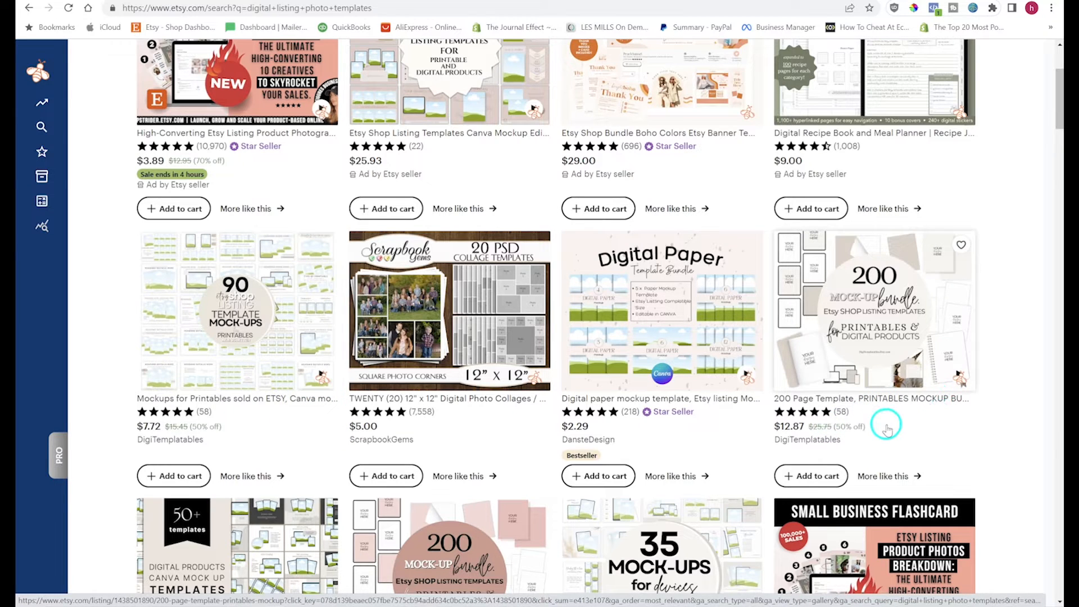
- View the "55 Etsy Shop Listing Templates" listing with its main photo enlarged, and return to the search results
scroll(886, 427, "up", 3)
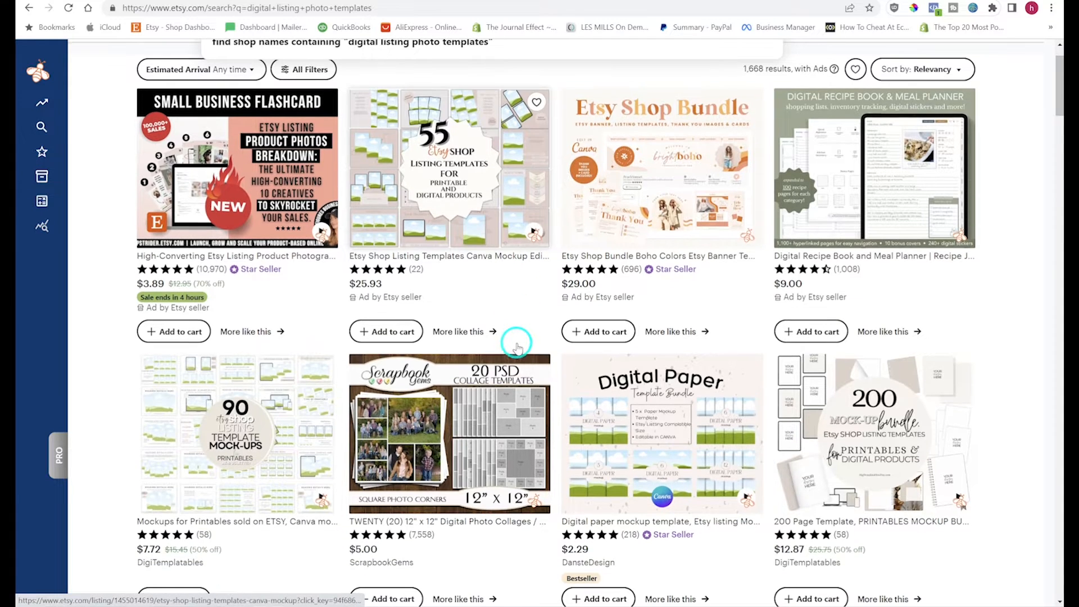
left_click(458, 236)
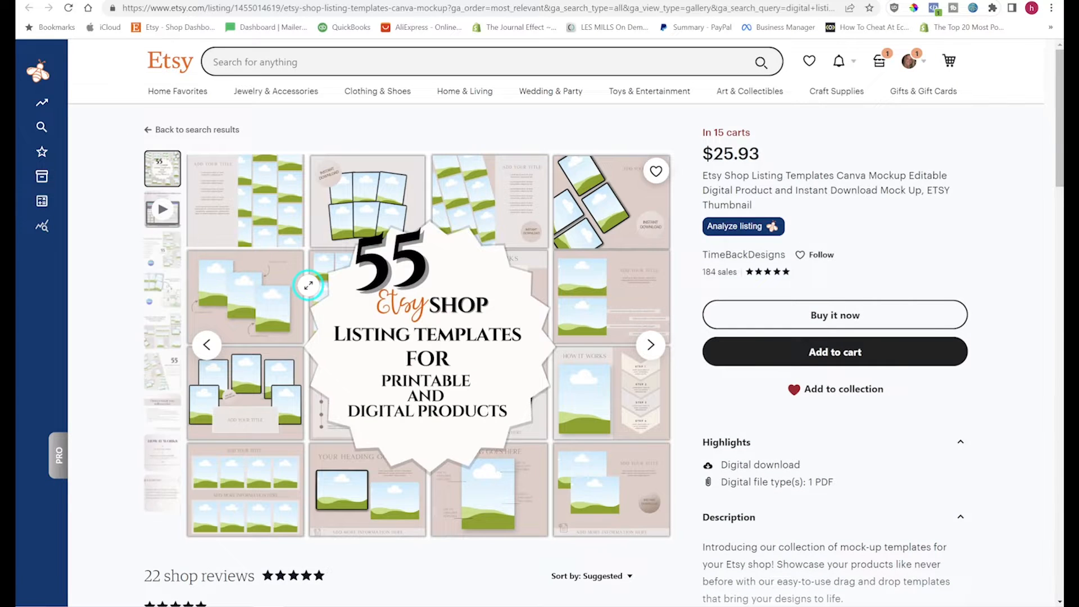
left_click(360, 335)
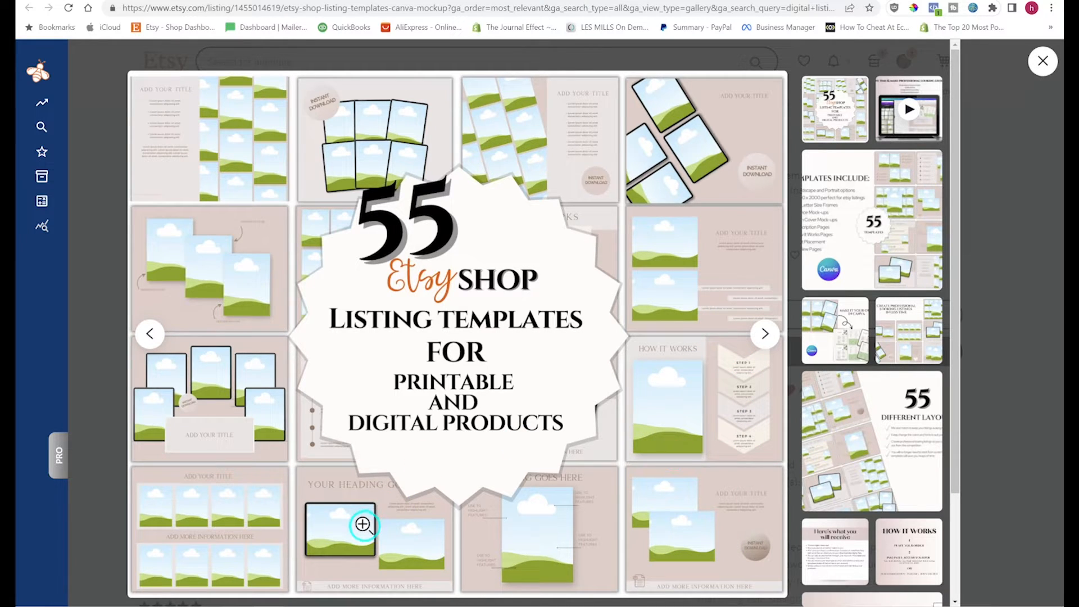
left_click(1043, 60)
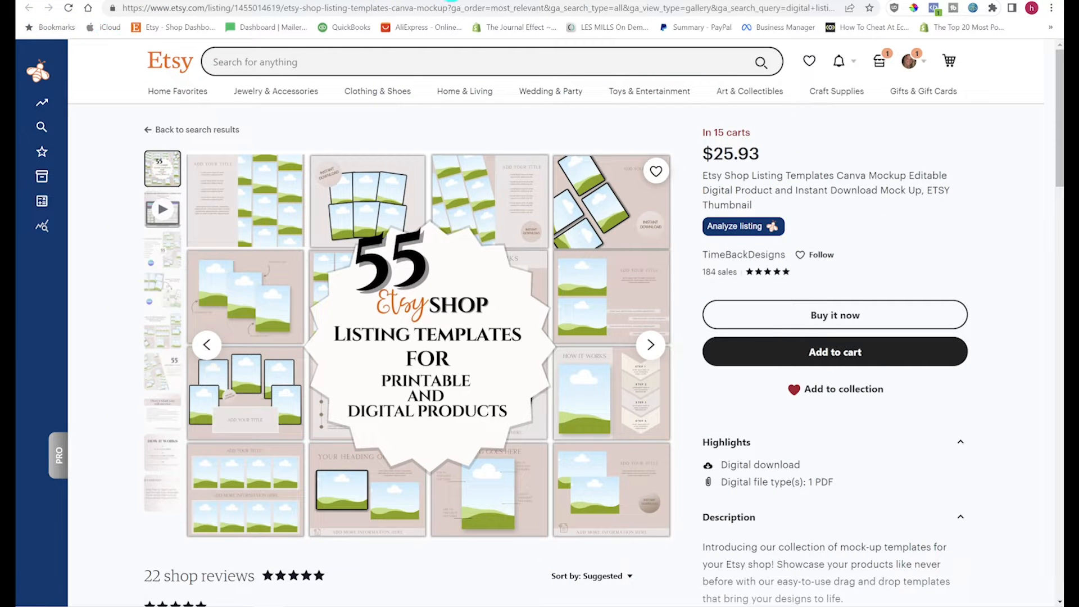
left_click(449, 0)
- View the "90 Etsy Shop Listing Template Mock-ups" listing with its photo enlarged, and return to the search results
scroll(282, 410, "down", 1)
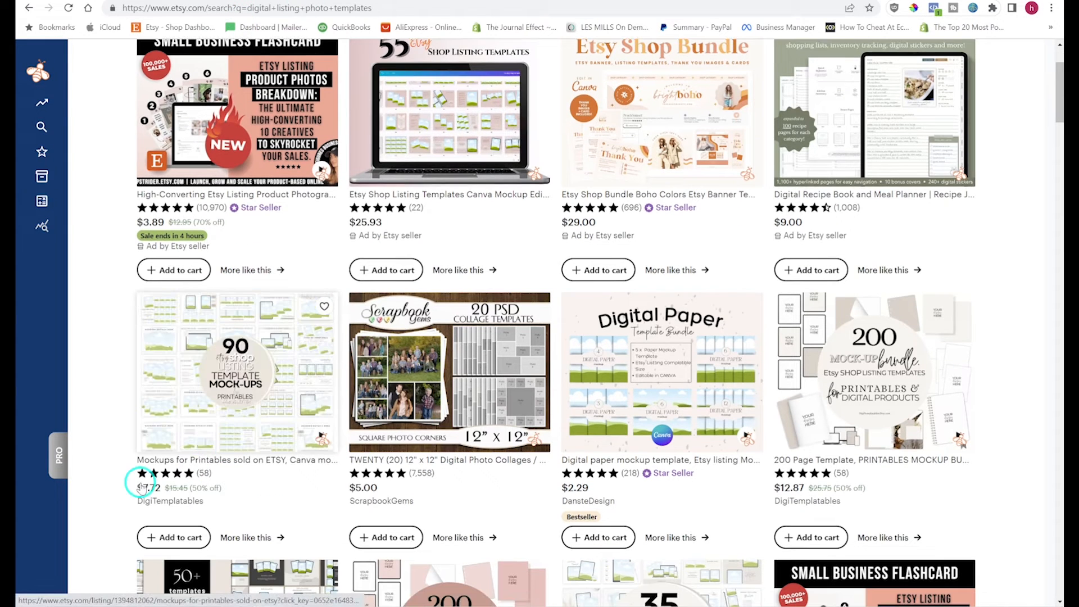
left_click(276, 402)
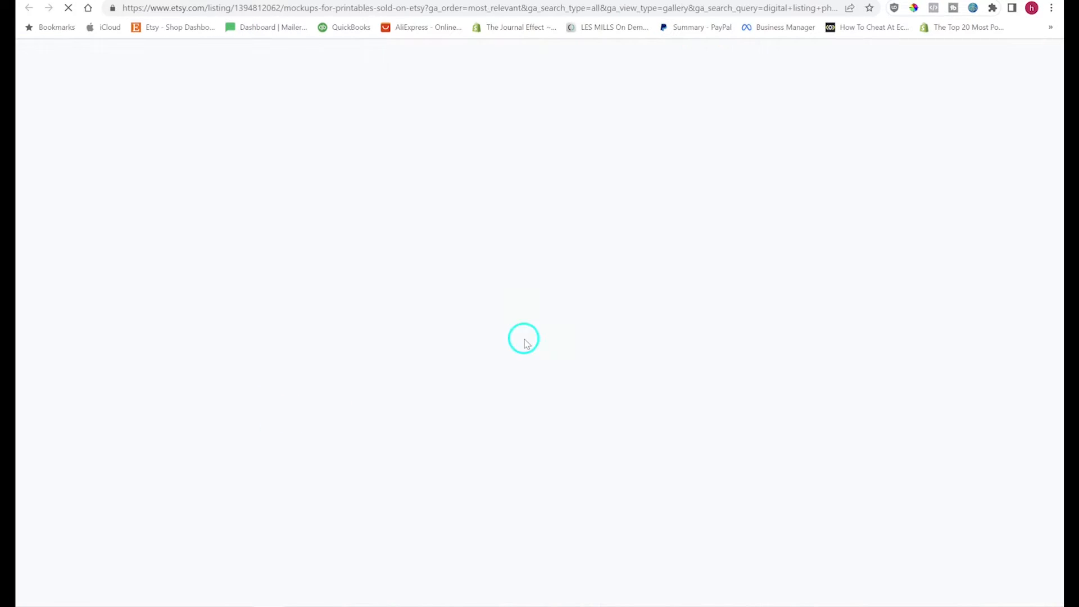
left_click(569, 305)
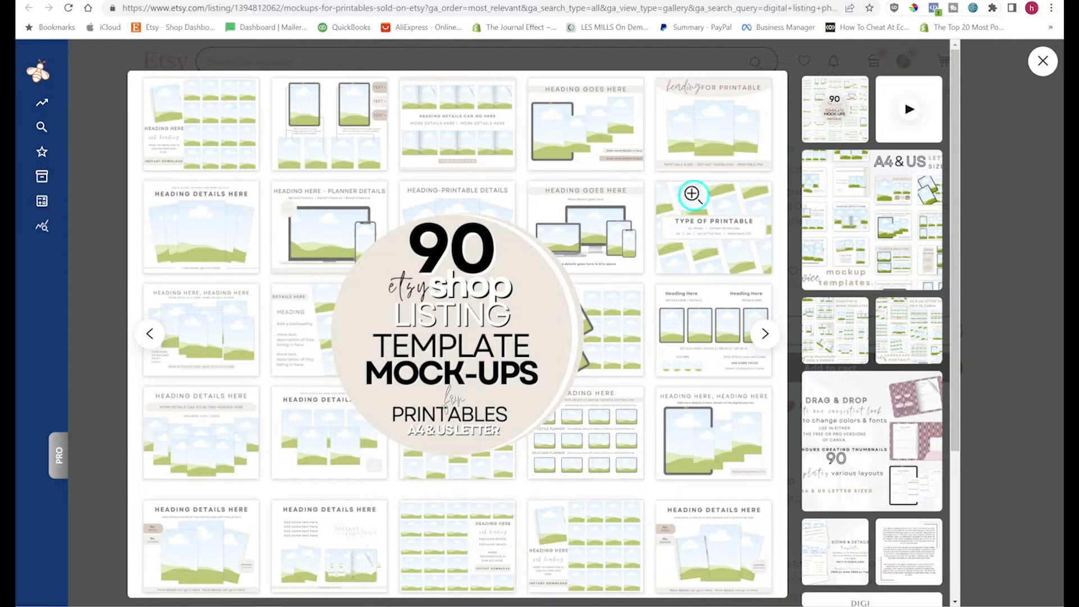
left_click(1044, 62)
scroll(653, 321, "down", 3)
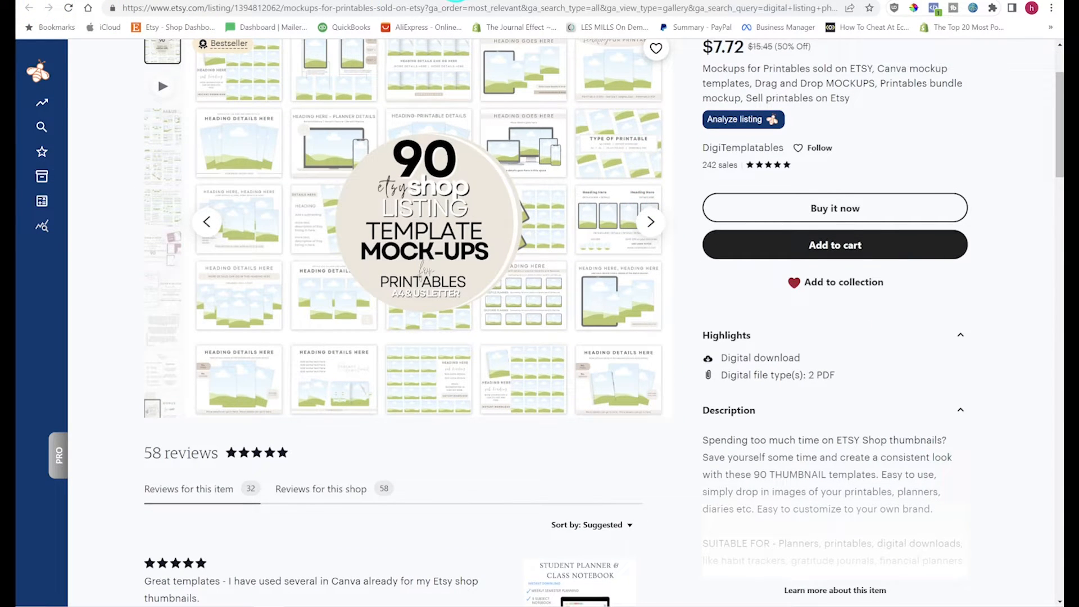
left_click(455, 0)
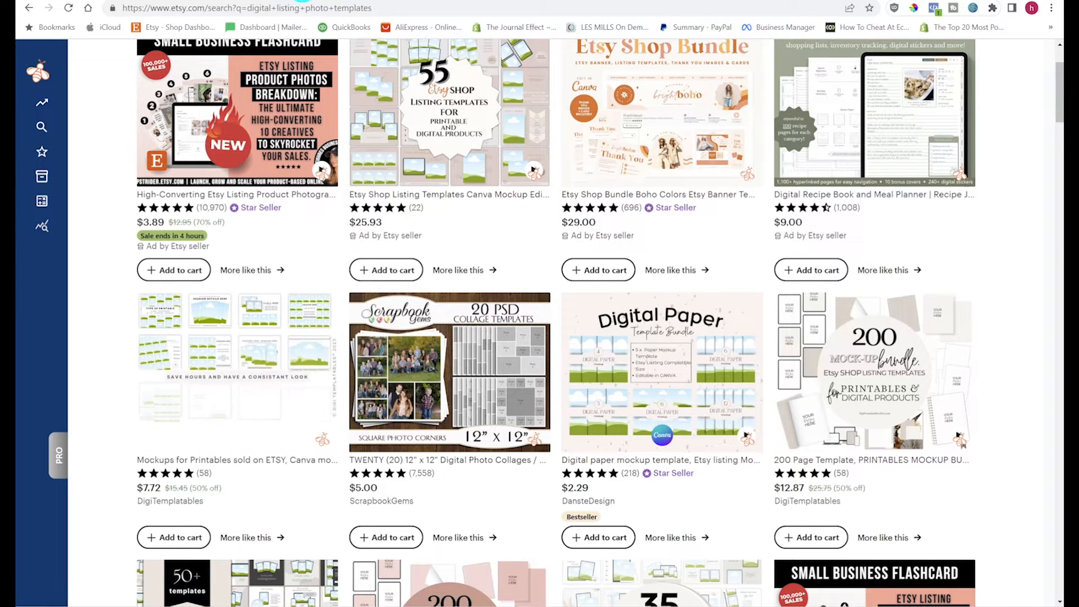
- Switch to Canva and search its templates for "digital product photos"
left_click(401, 1)
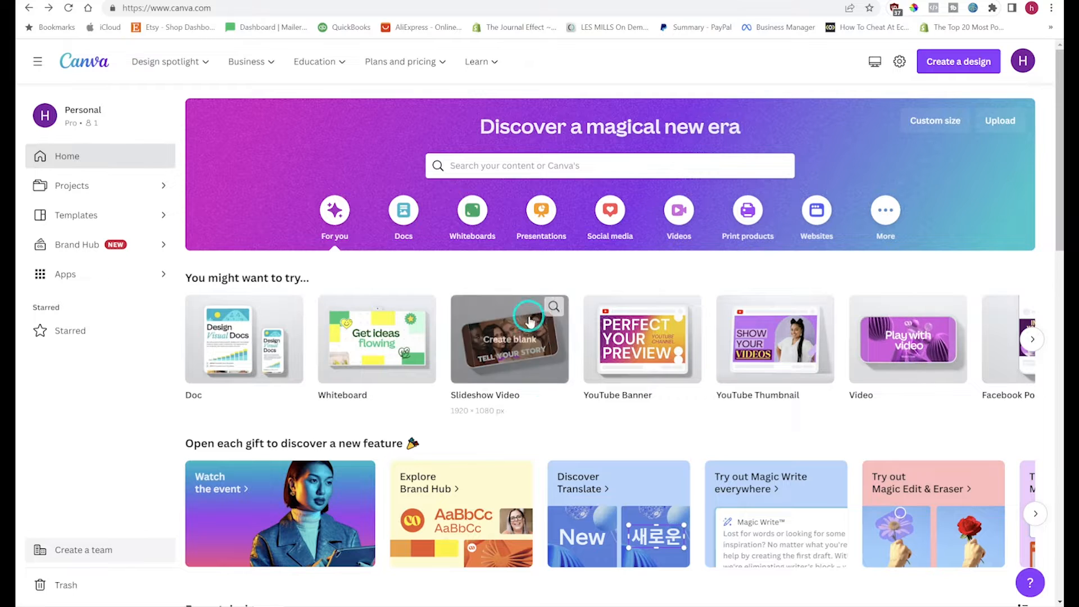
left_click(512, 162)
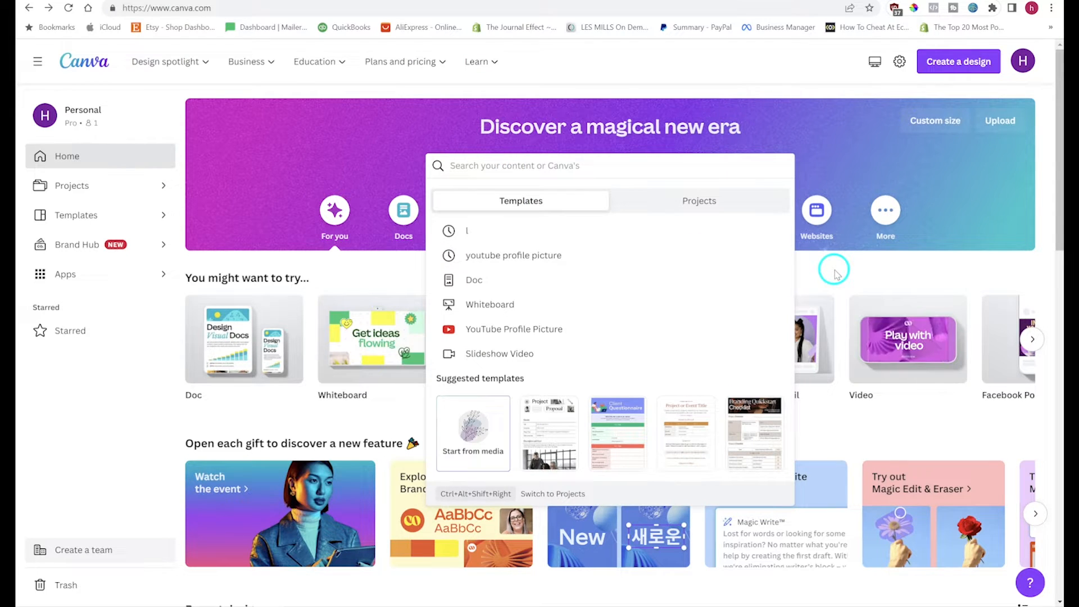
type("diital")
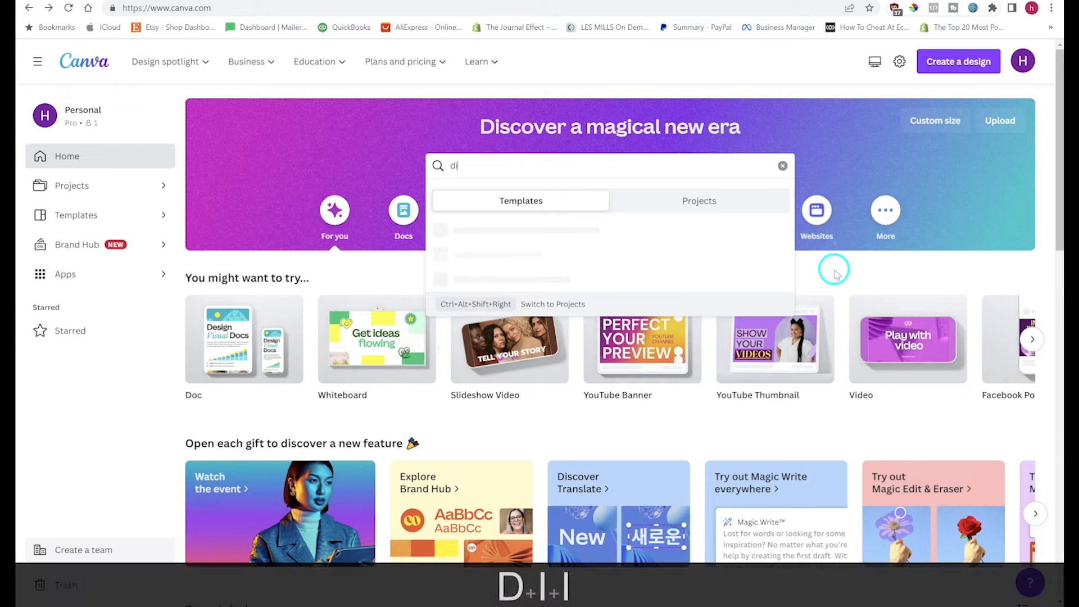
key("BackSpace")
key("BackSpace")
key("BackSpace")
key("BackSpace")
type("gital ")
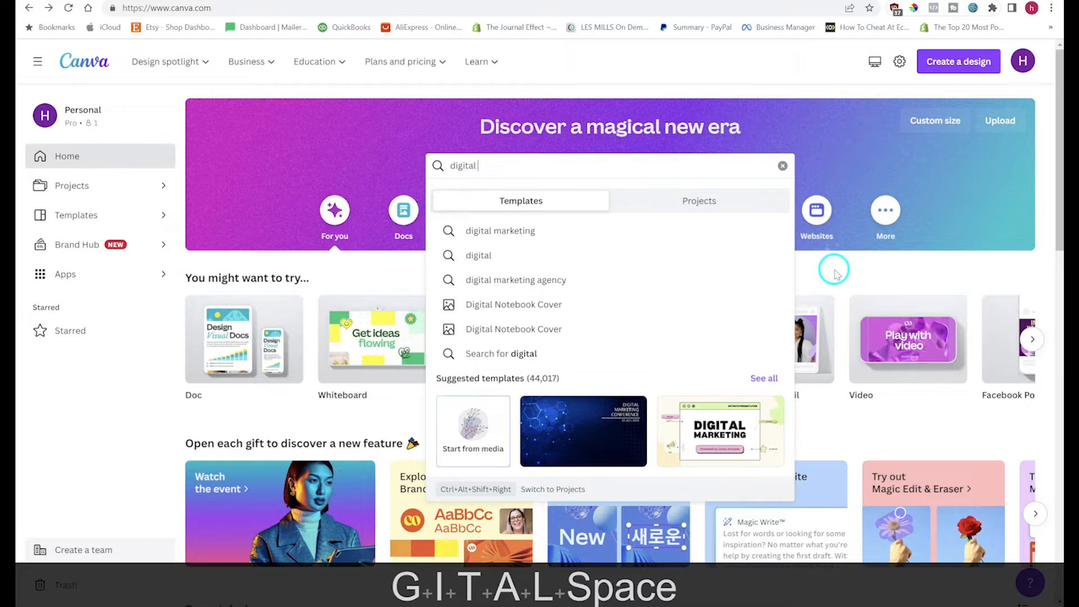
type("produ")
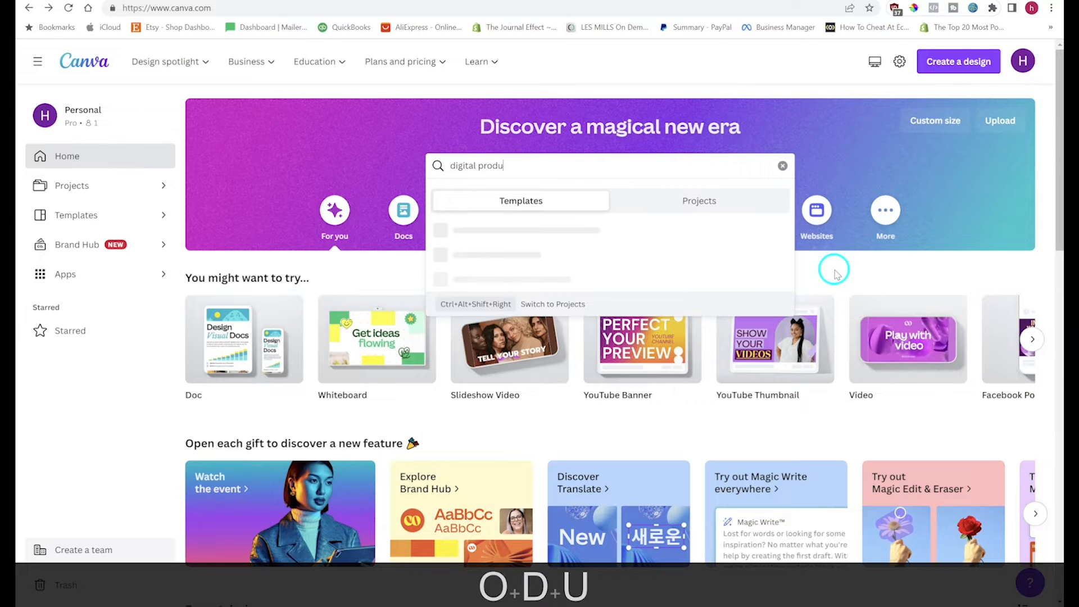
type("ct photos")
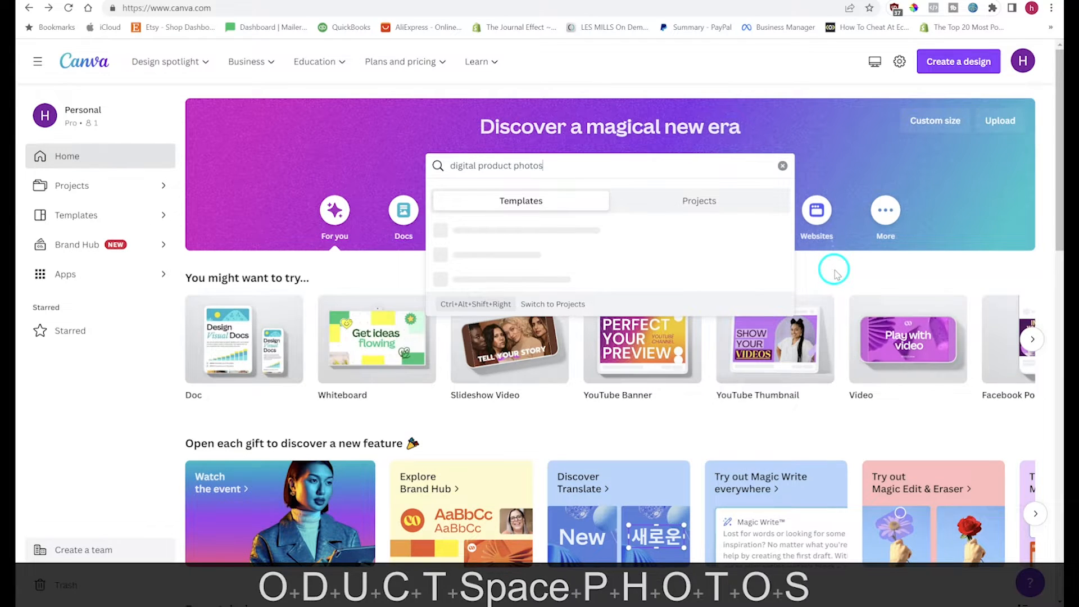
key("Return")
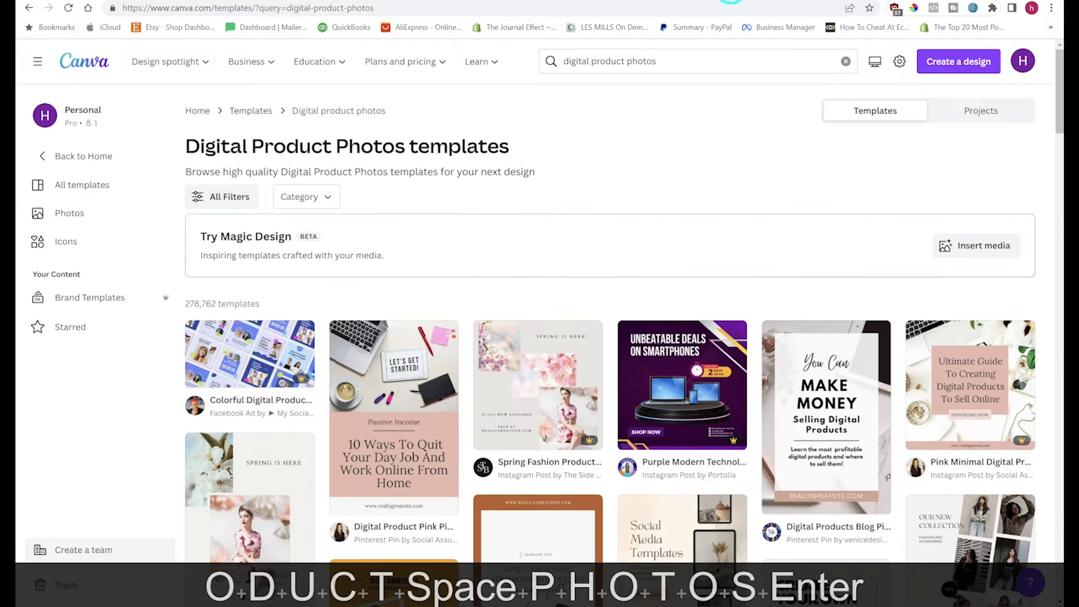
- Look through the digital product photos templates for designs suitable as listing photos
scroll(680, 159, "down", 1)
scroll(680, 159, "down", 4)
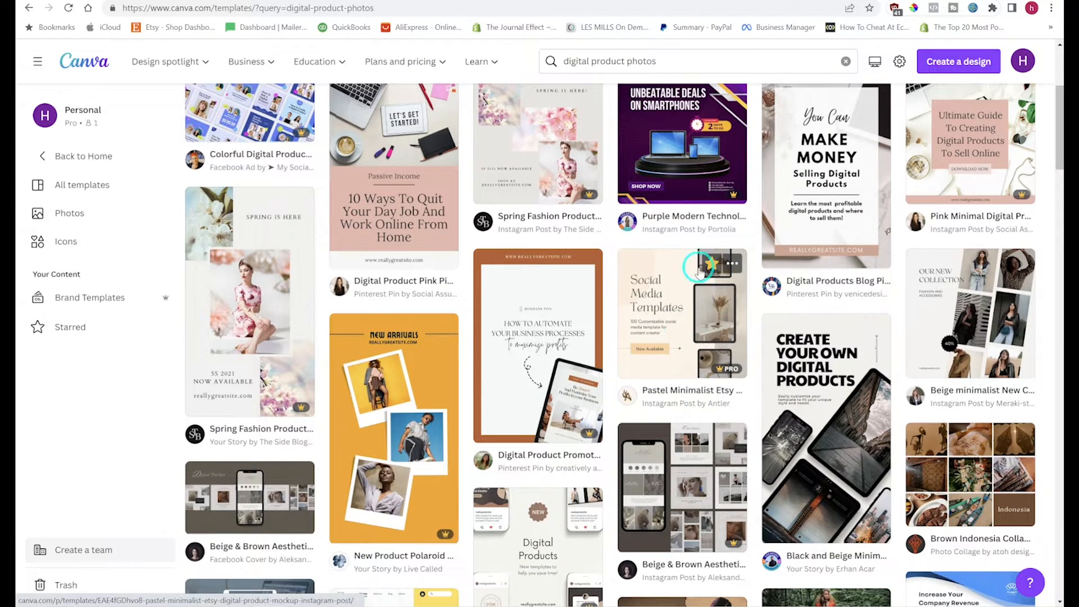
scroll(794, 386, "down", 2)
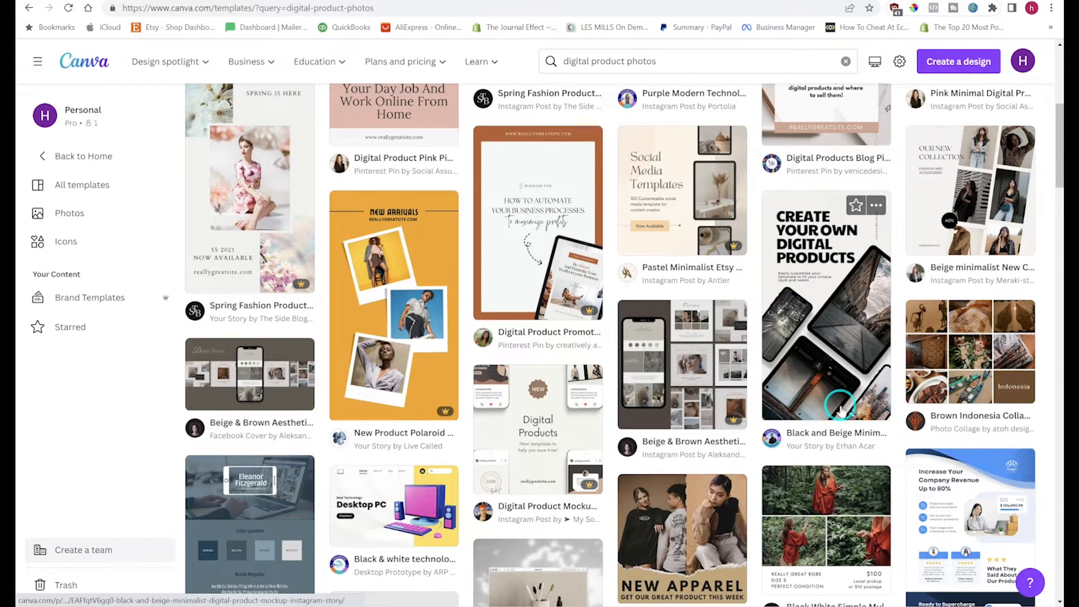
scroll(710, 405, "down", 2)
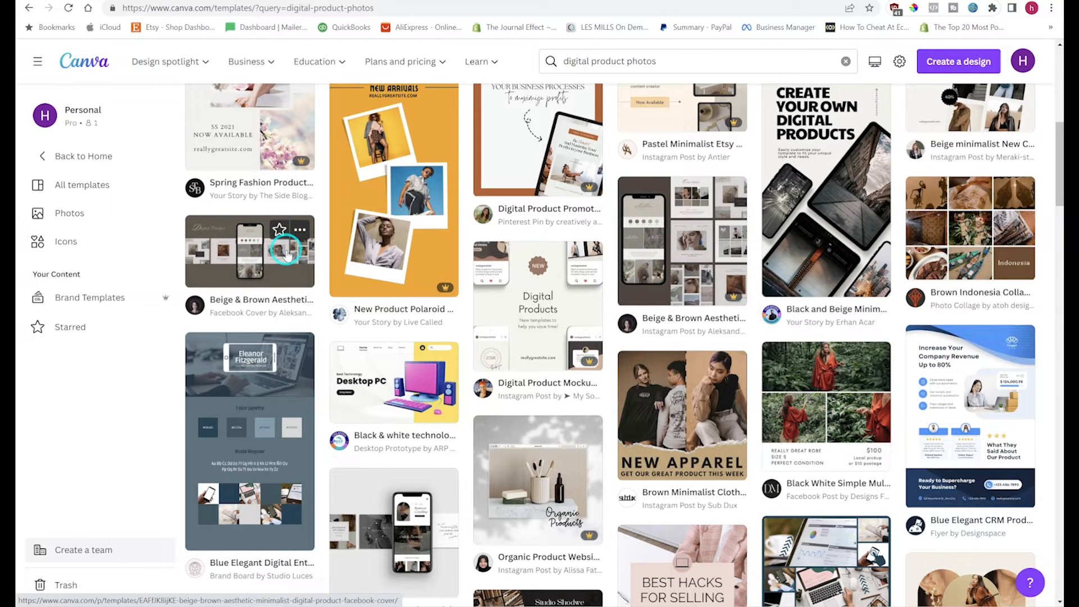
scroll(286, 254, "down", 6)
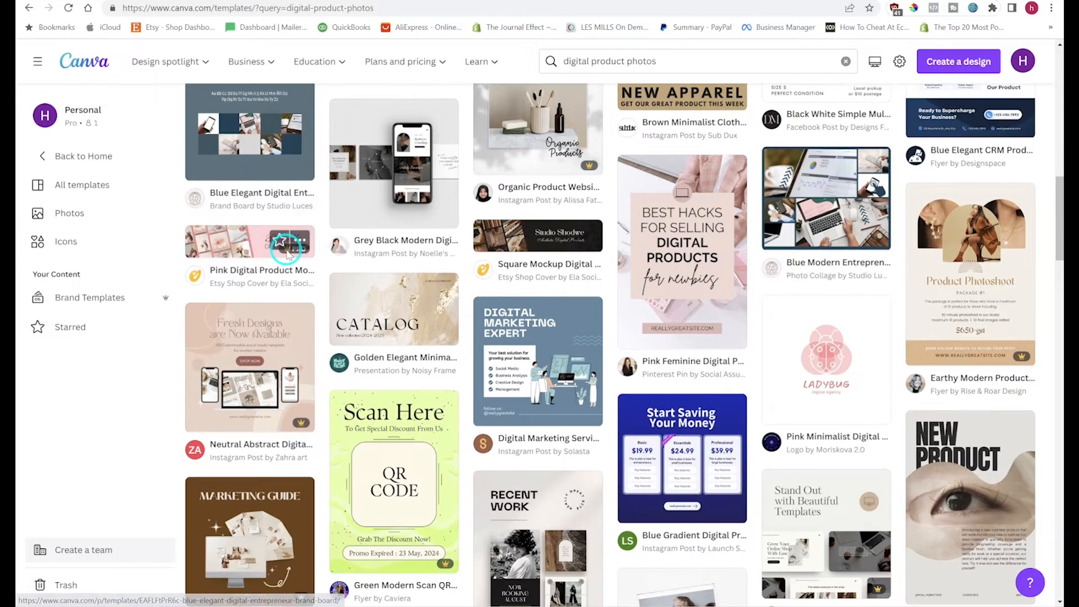
scroll(286, 251, "down", 2)
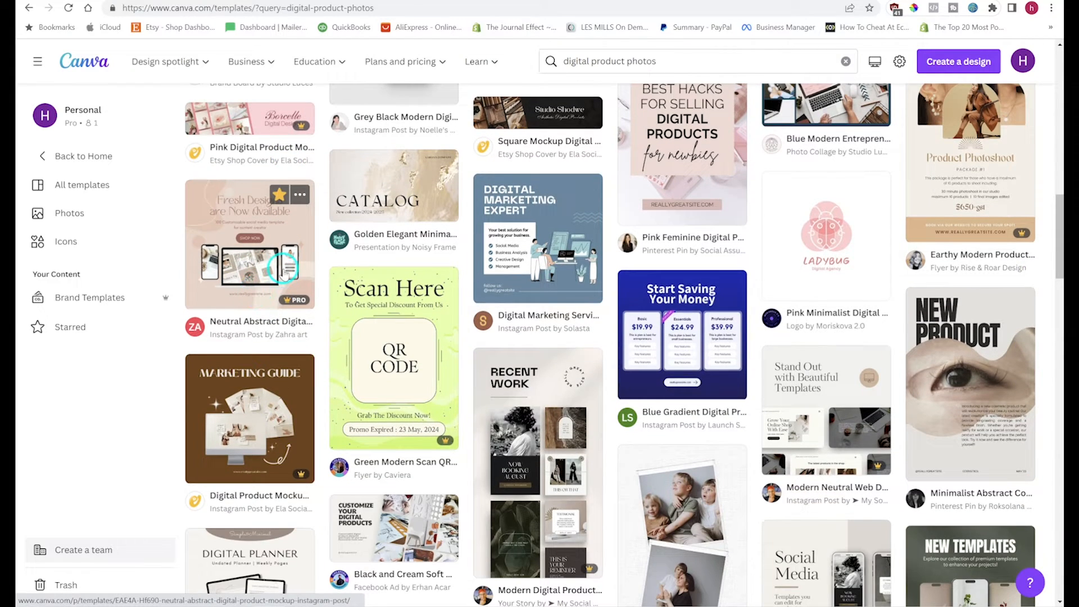
scroll(285, 270, "down", 4)
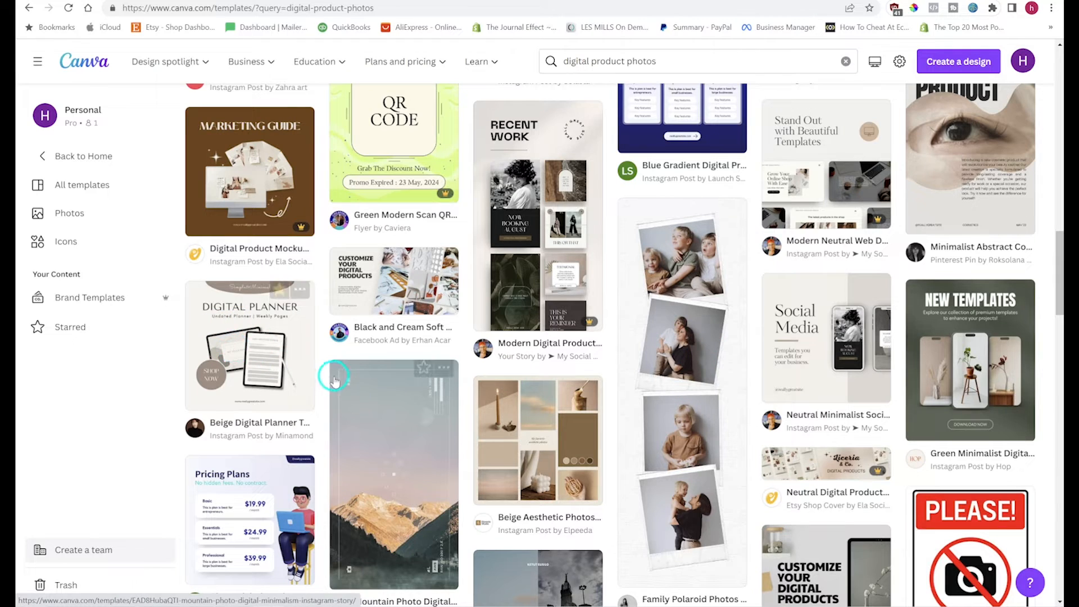
scroll(563, 292, "up", 10)
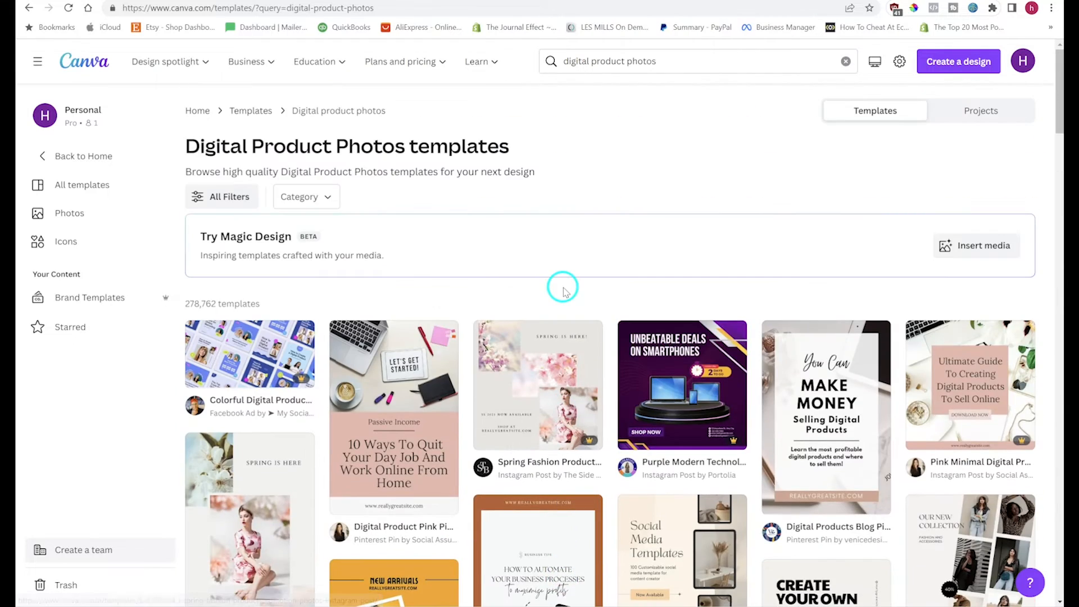
- Replace the template search with "ipad mockup photos"
left_click_drag(656, 62, 562, 63)
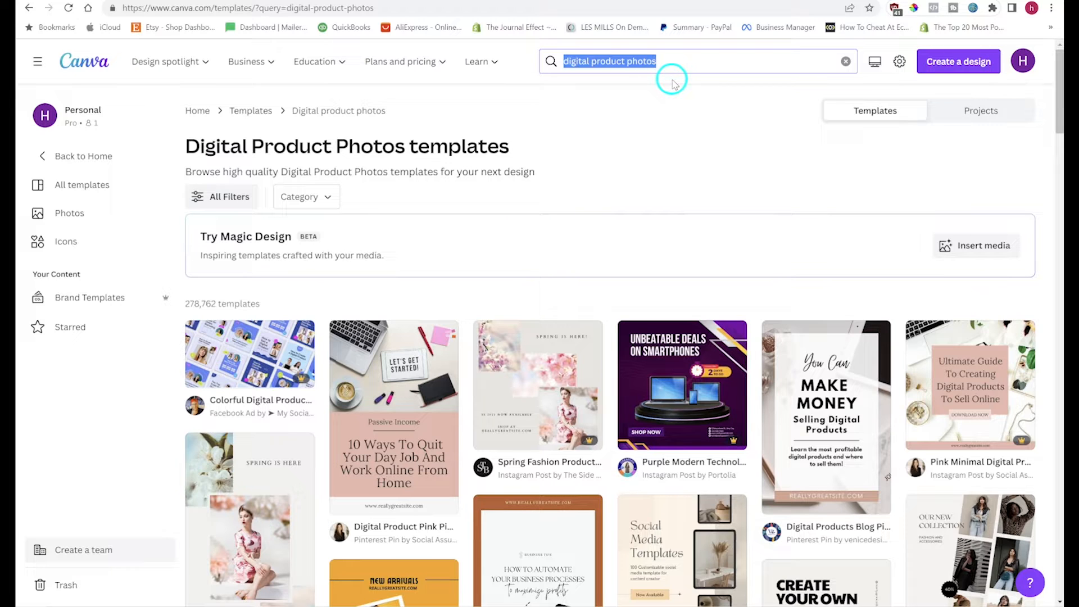
type("ipad ")
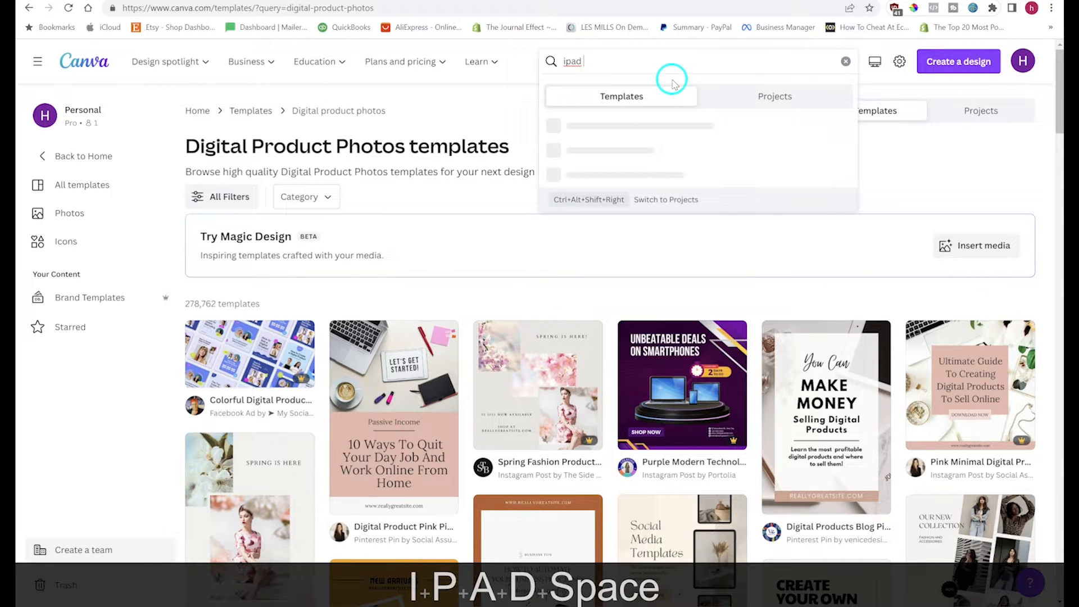
type("mockup photos")
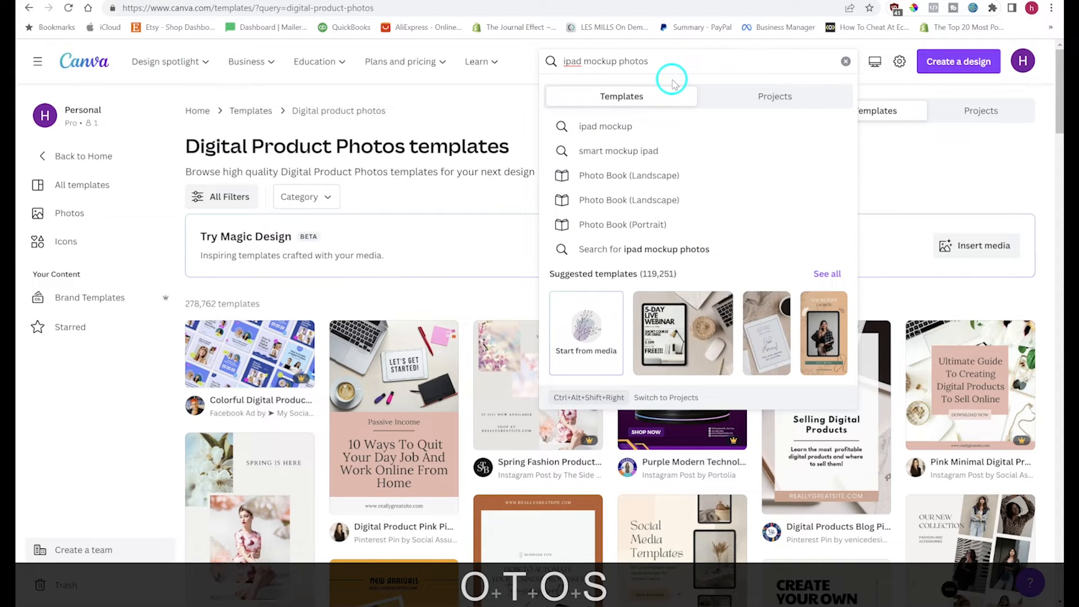
key("Return")
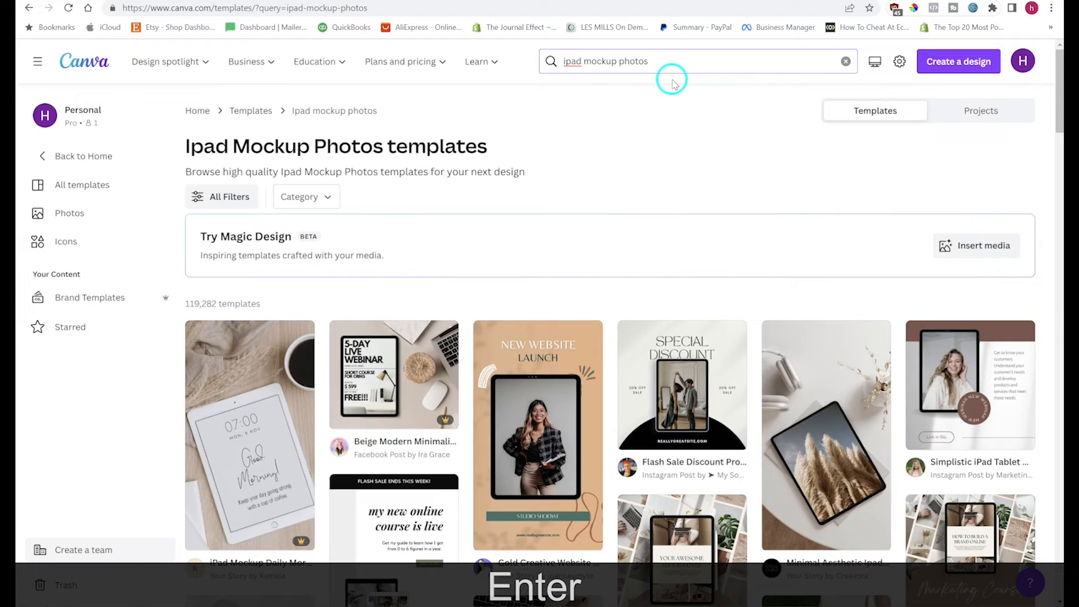
- Open the "Cream & Brown Minimal Ebook iPad Mockup Instagram Post" template with the Marketing Course heading for editing
scroll(596, 267, "down", 3)
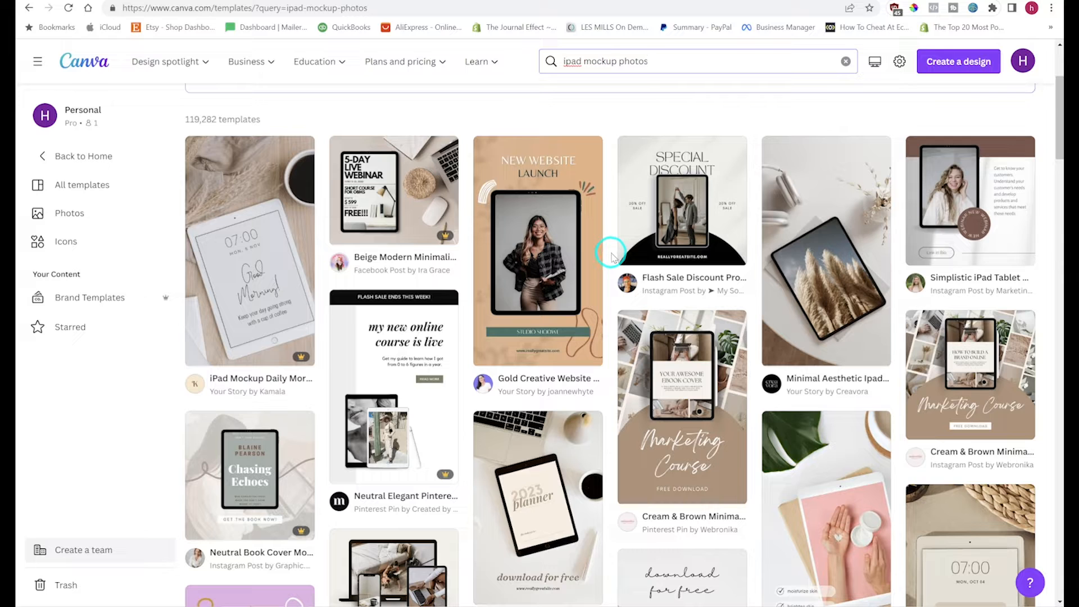
scroll(611, 256, "down", 2)
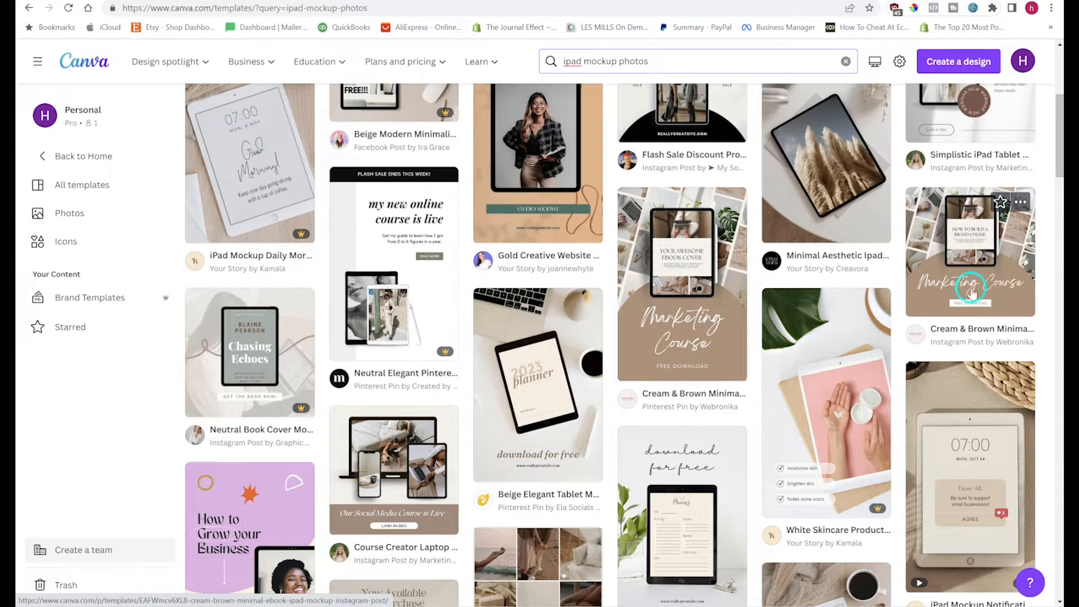
scroll(806, 296, "down", 2)
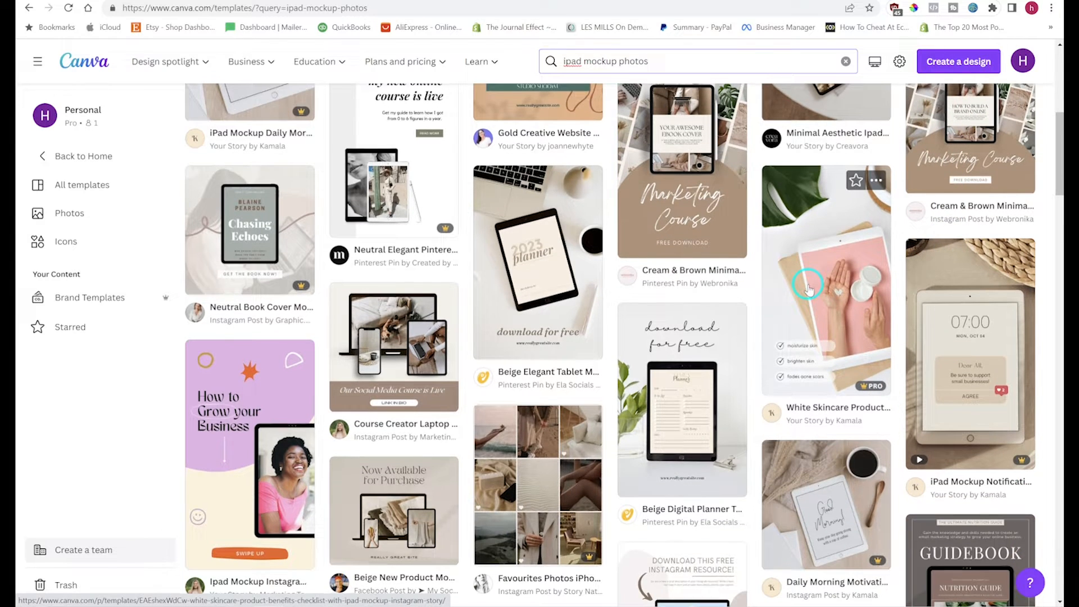
scroll(899, 259, "up", 2)
left_click(931, 243)
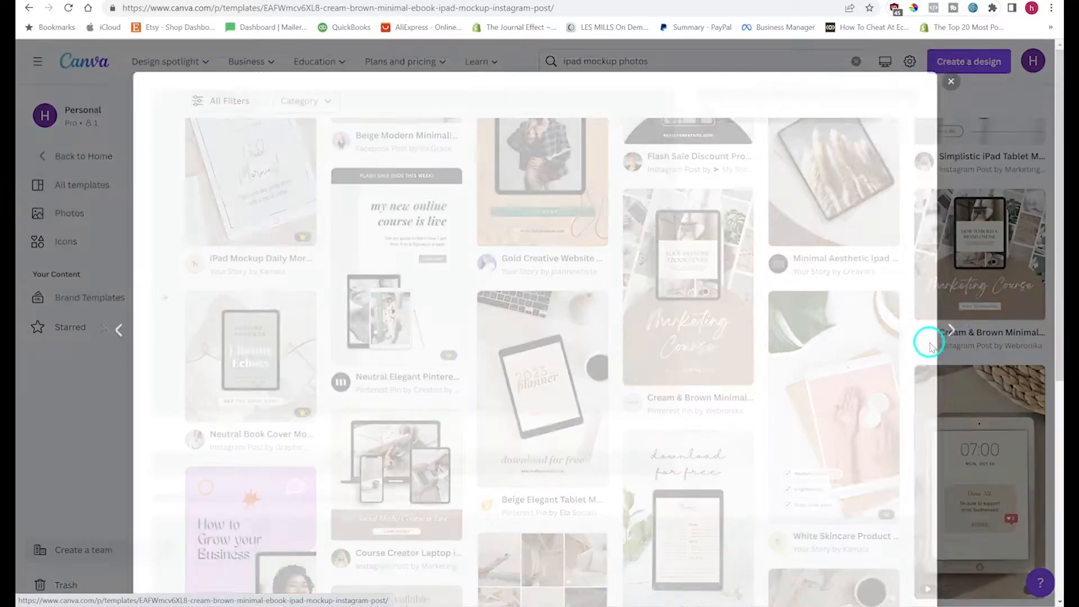
left_click(437, 274)
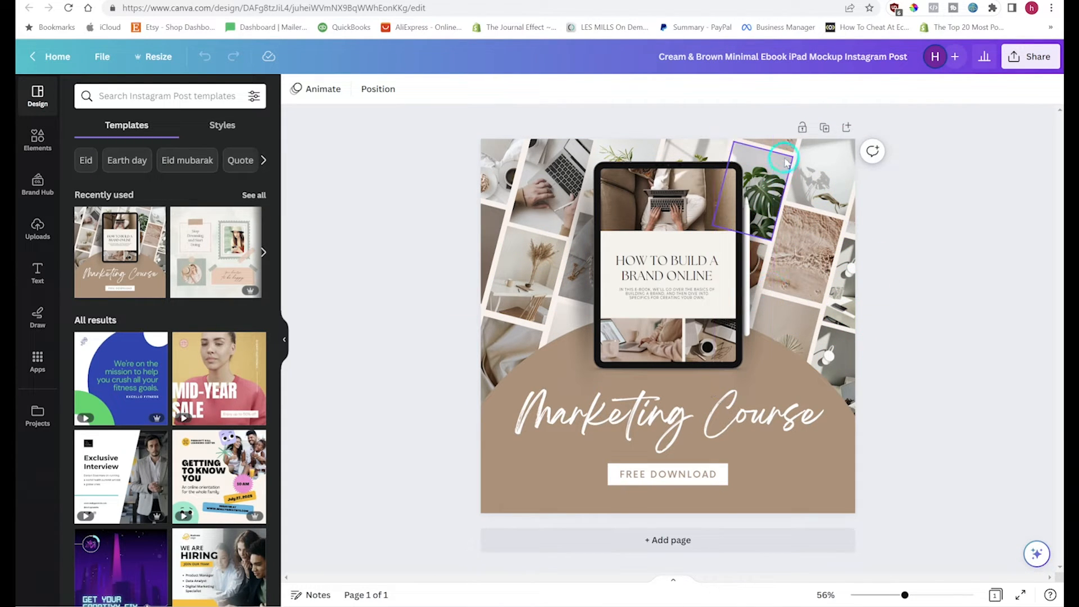
- Check which template elements can be edited: the iPad mockup image, the "Marketing Course" heading and the brown shape behind it
left_click(650, 248)
double_click(662, 285)
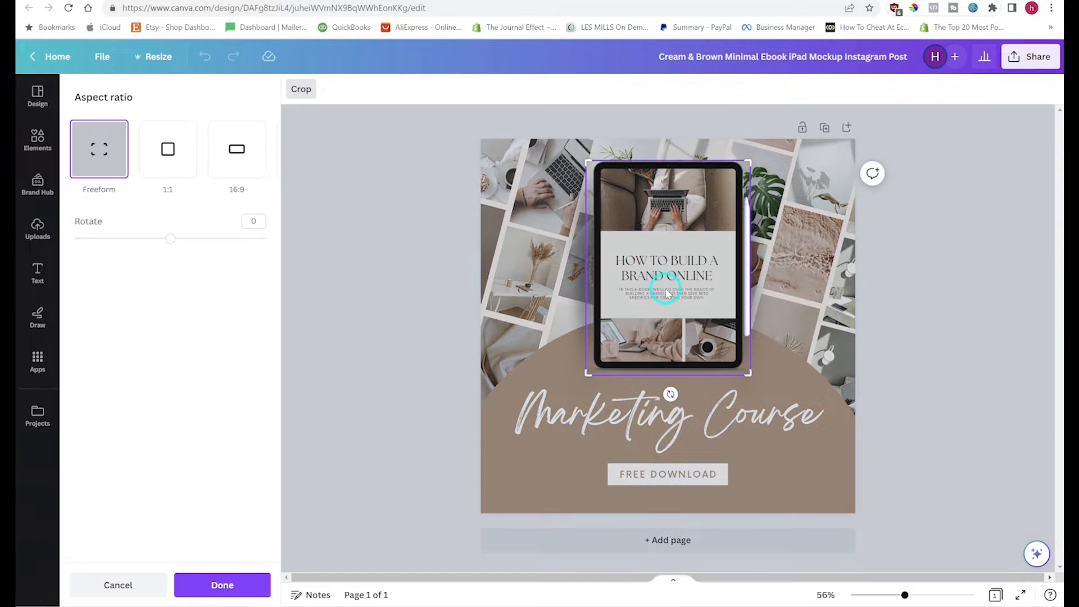
left_click_drag(724, 274, 629, 289)
left_click(323, 337)
left_click(563, 415)
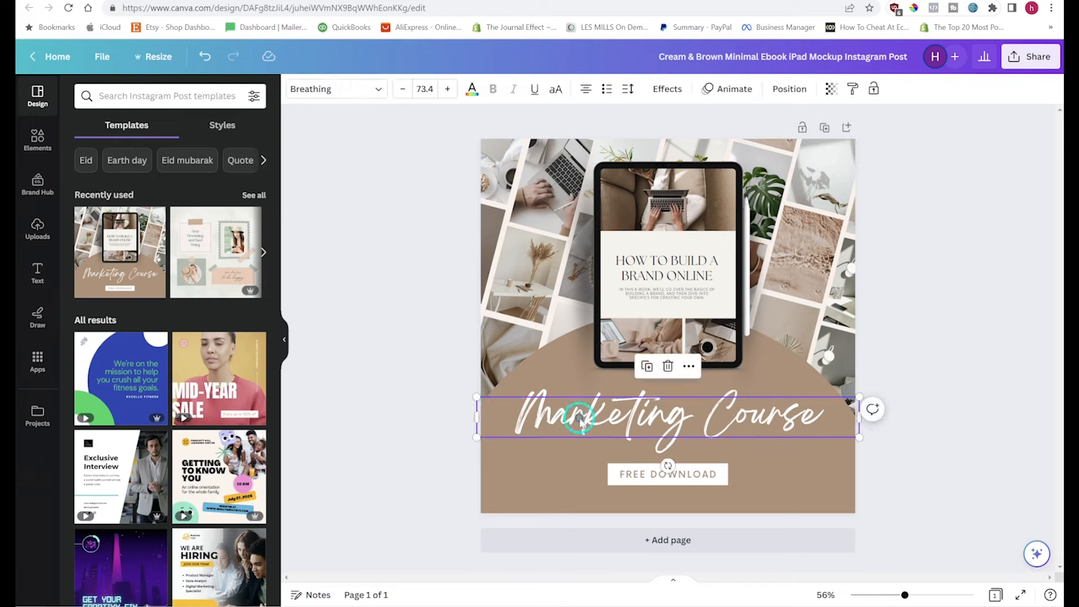
left_click(692, 425)
left_click(519, 485)
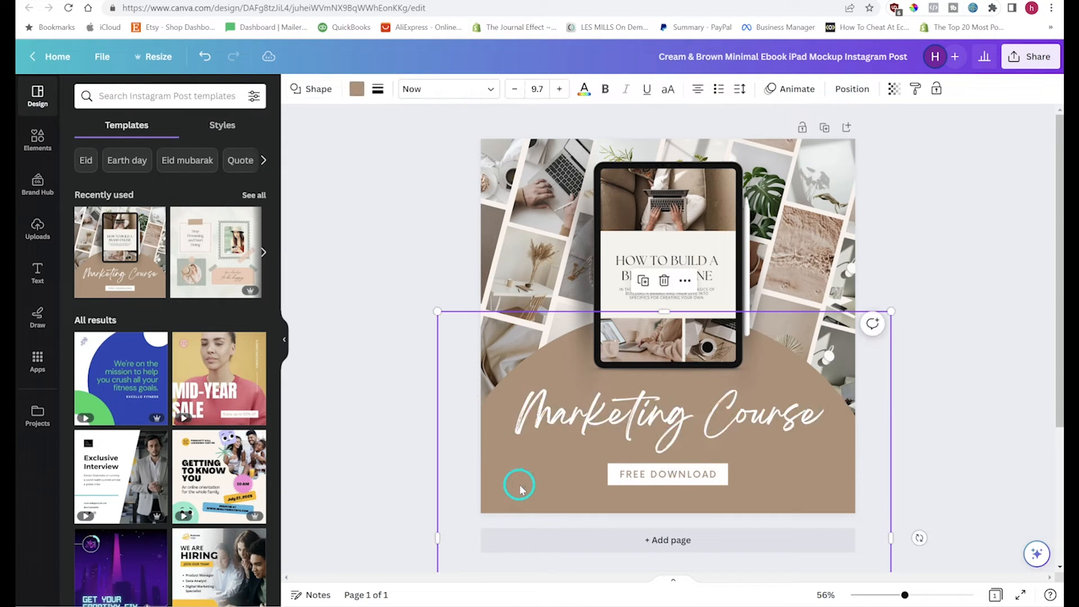
- Recolour the brown shape behind the heading with the light teal from The Journal Effect brand colours
left_click(355, 90)
left_click(188, 287)
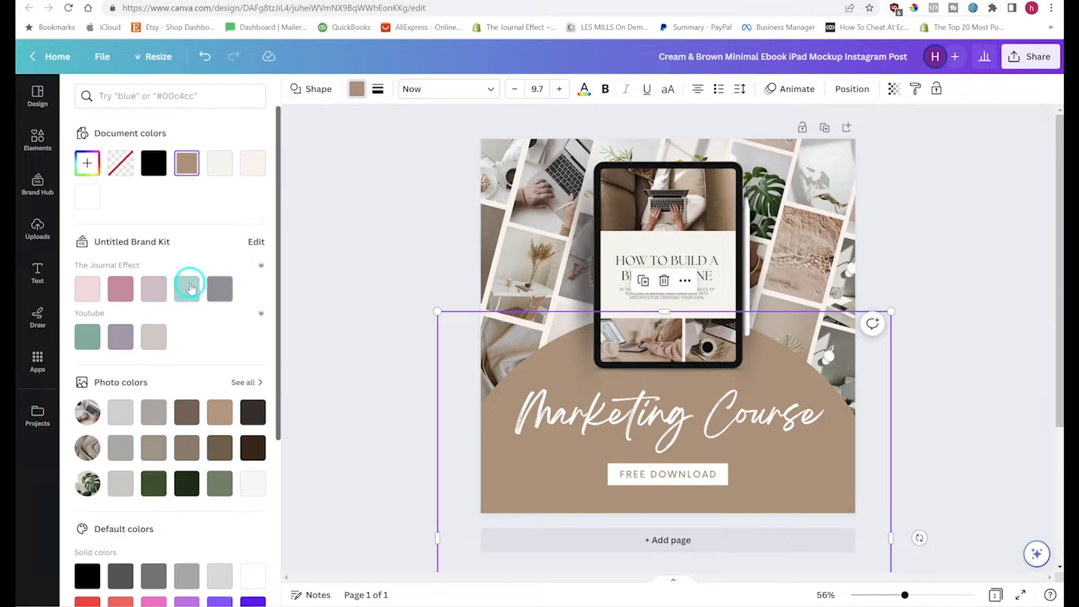
left_click(373, 337)
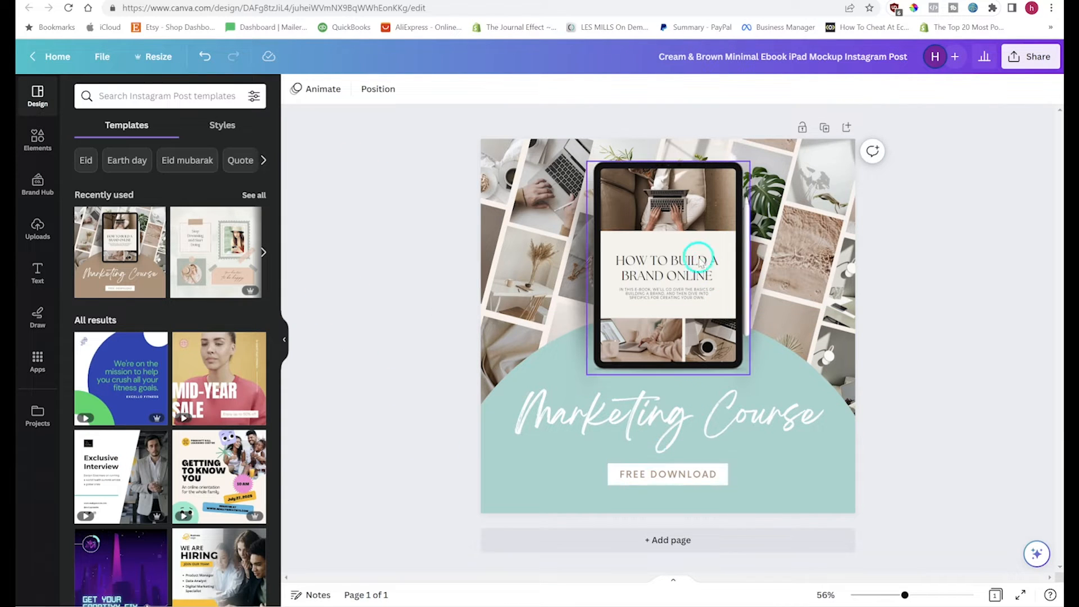
- Change the font of the "Marketing Course" heading to Kalam Bold
left_click(758, 426)
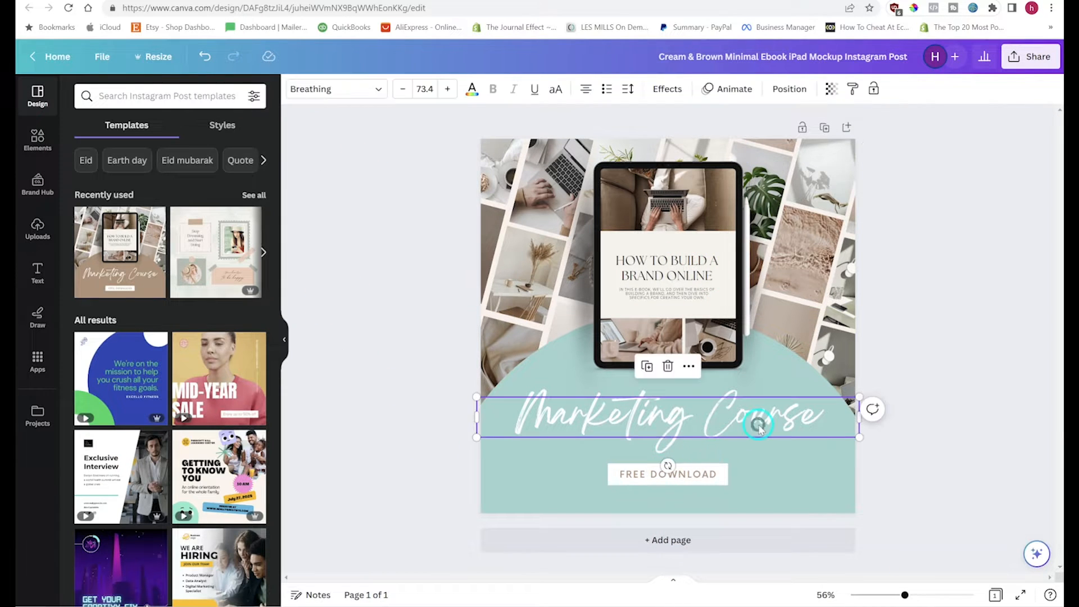
left_click(814, 419)
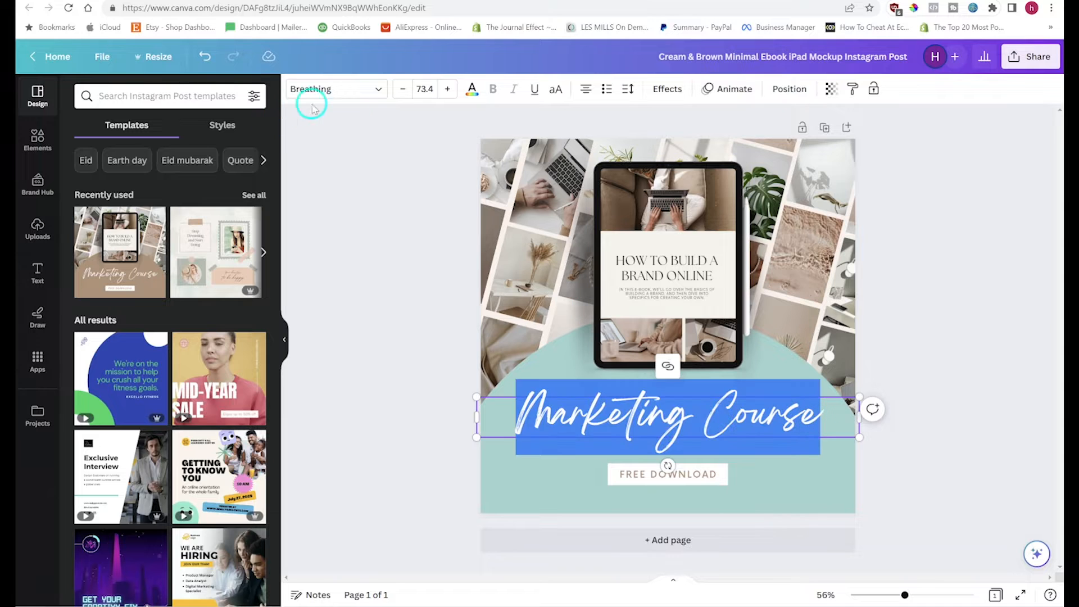
left_click(378, 89)
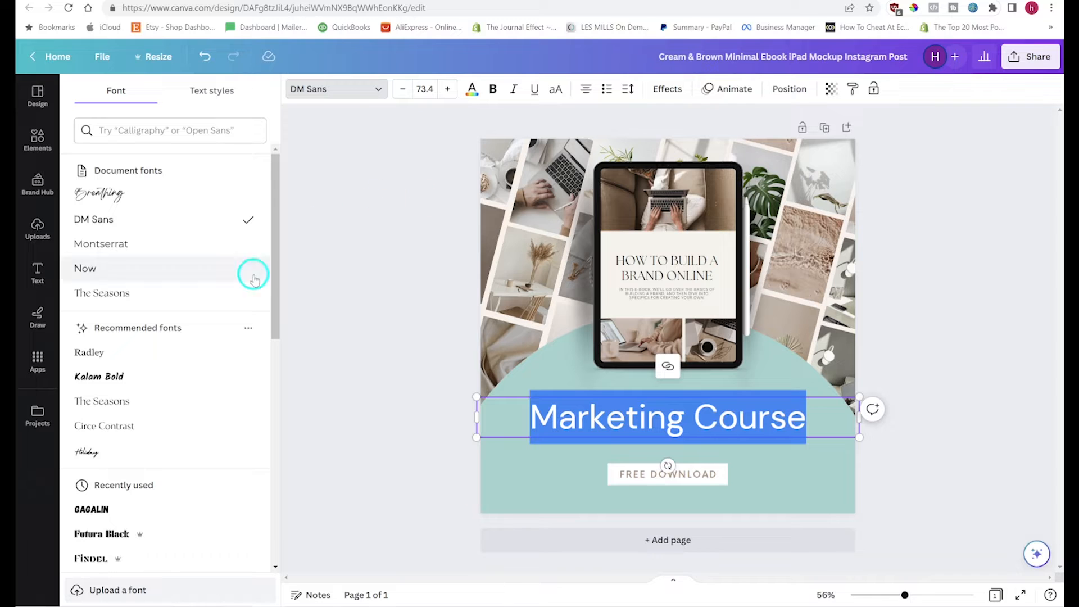
left_click(170, 376)
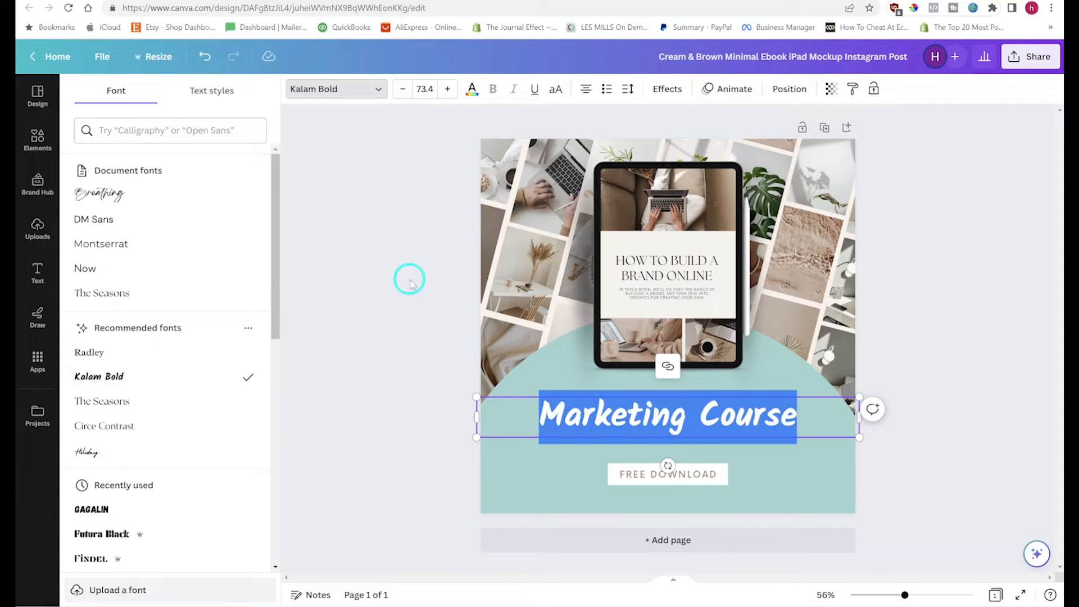
left_click(393, 274)
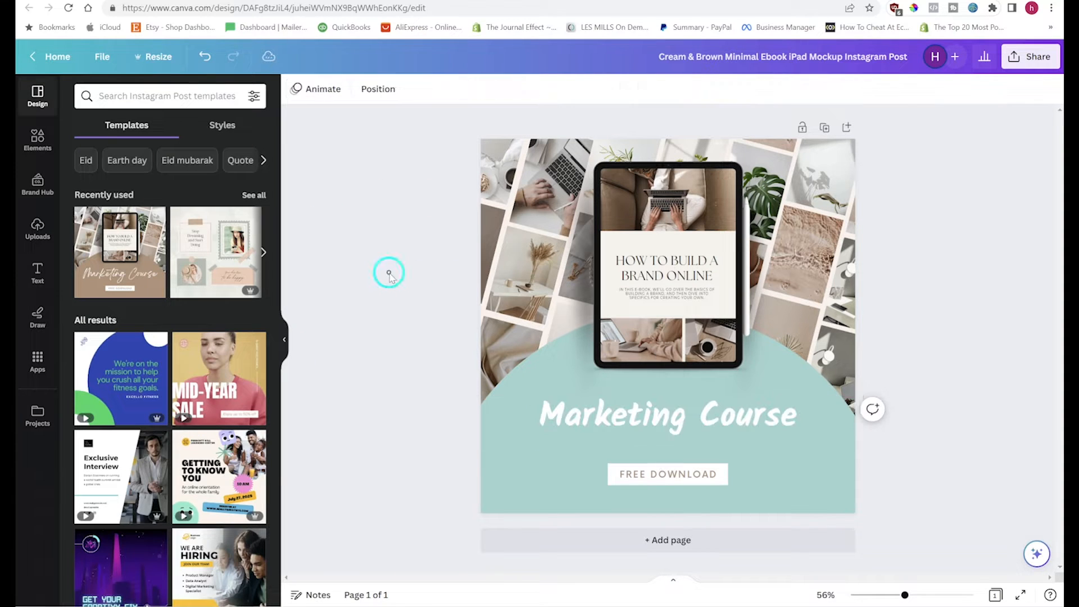
- Check that the text of the "FREE DOWNLOAD" label below the heading can be edited
left_click(726, 416)
left_click(691, 474)
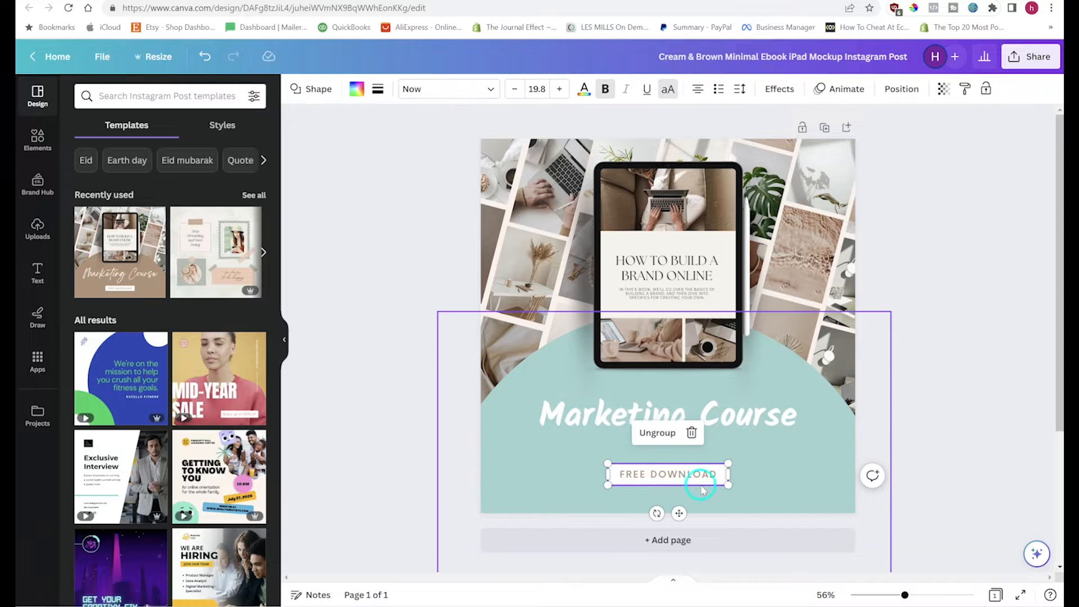
double_click(703, 477)
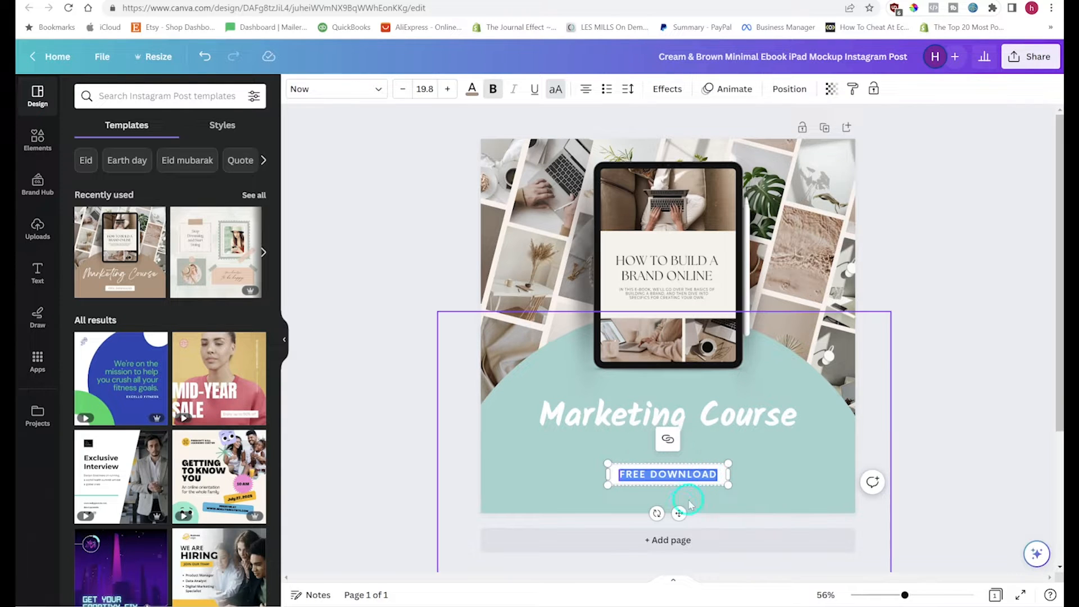
left_click(398, 349)
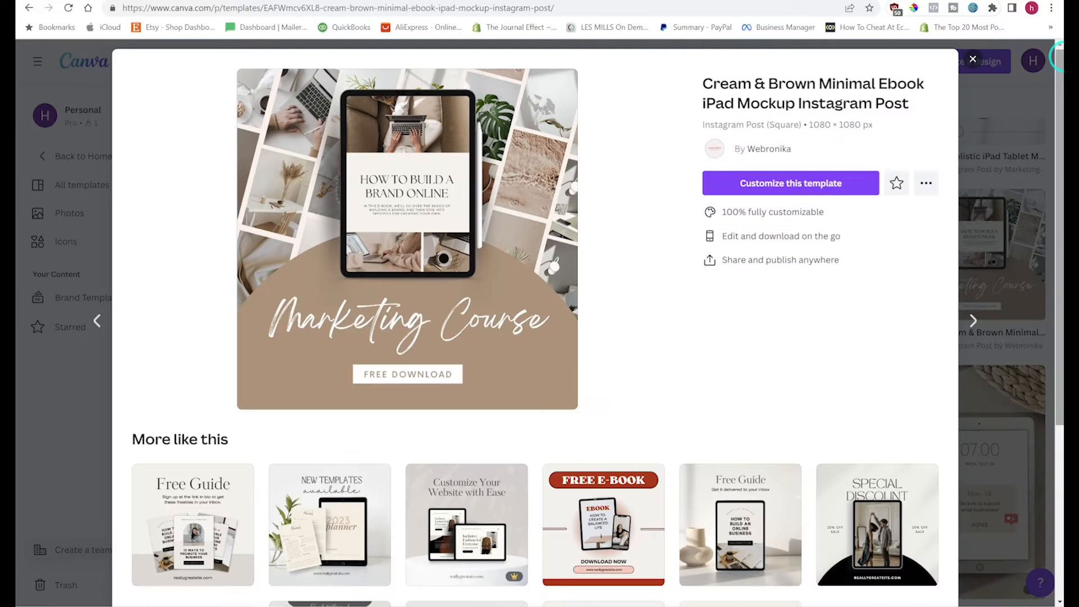
- Return to the iPad mockup template results, clear the search text and look over the available designs
left_click(973, 61)
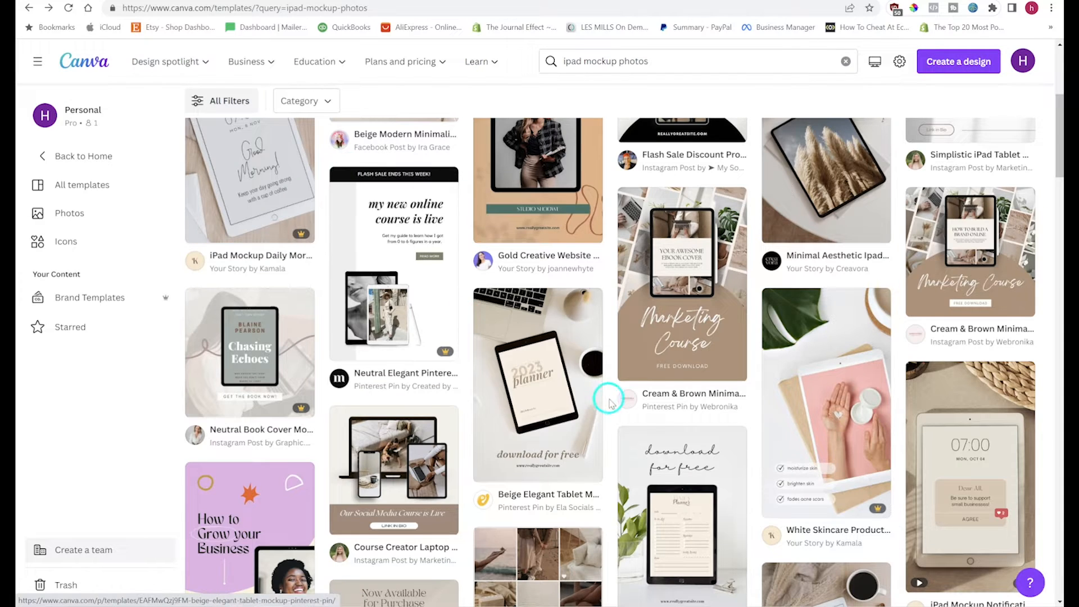
scroll(607, 397, "up", 5)
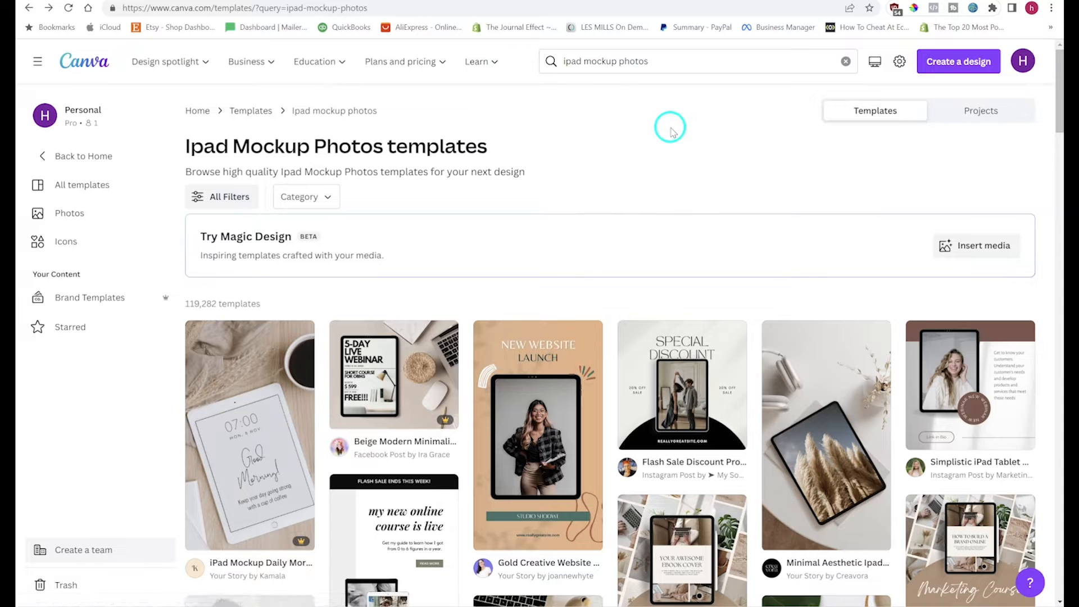
left_click(845, 61)
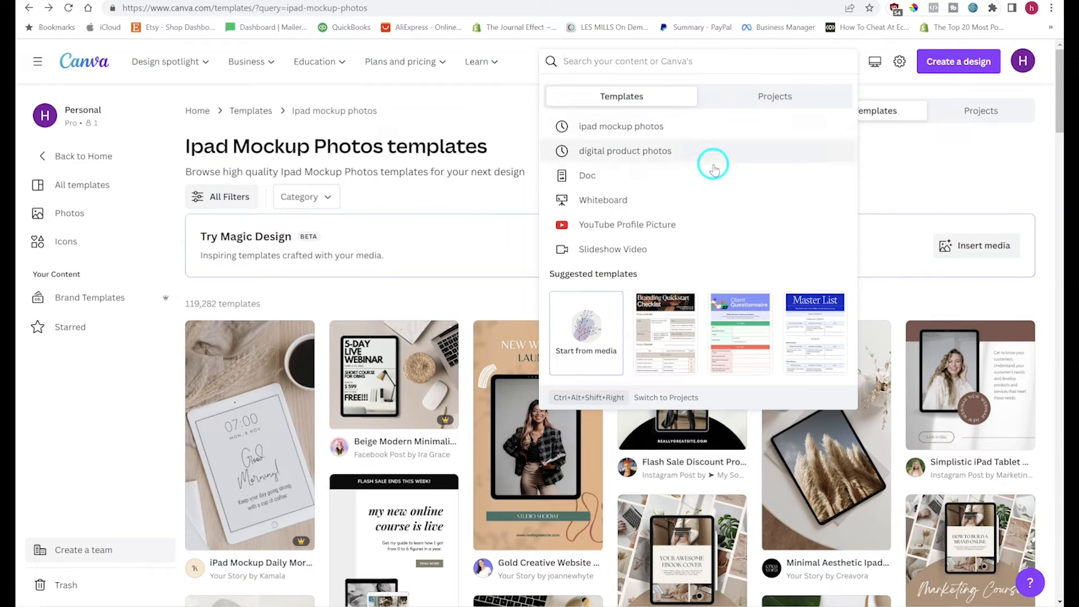
left_click(946, 176)
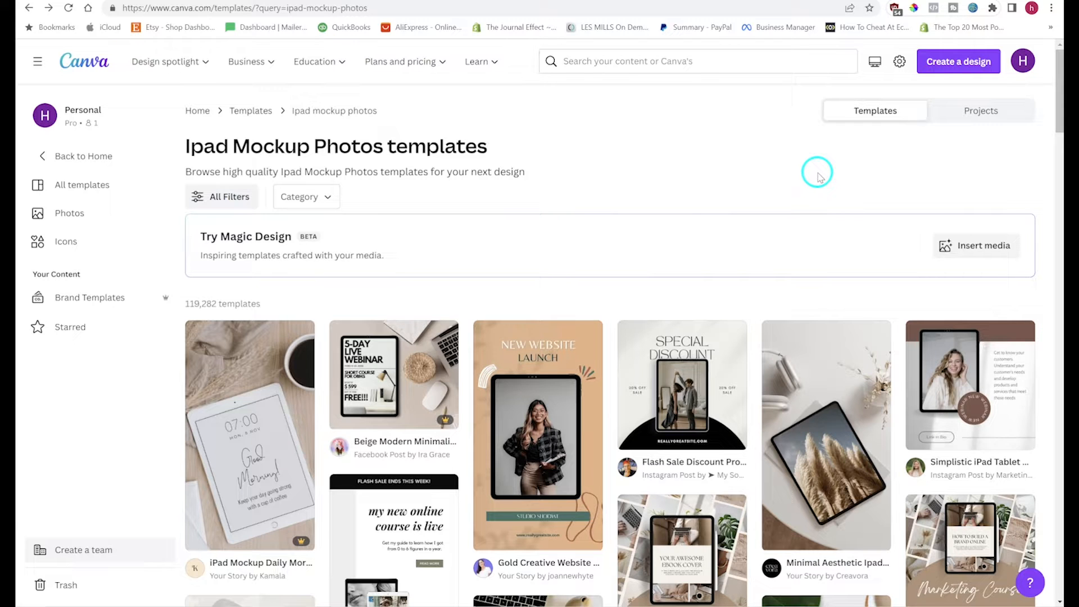
scroll(742, 489, "down", 1)
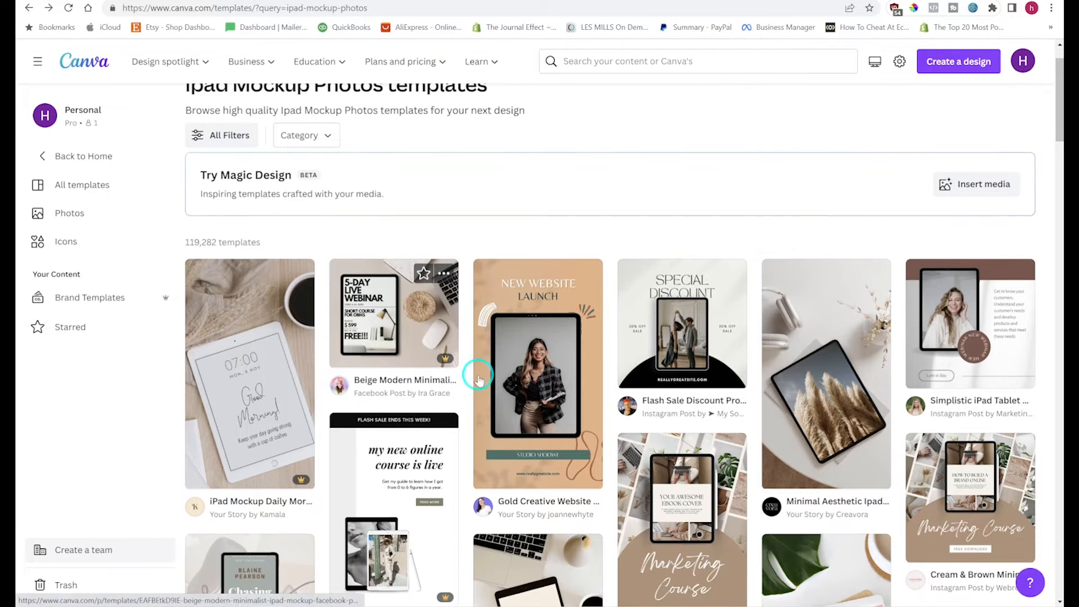
scroll(761, 445, "down", 3)
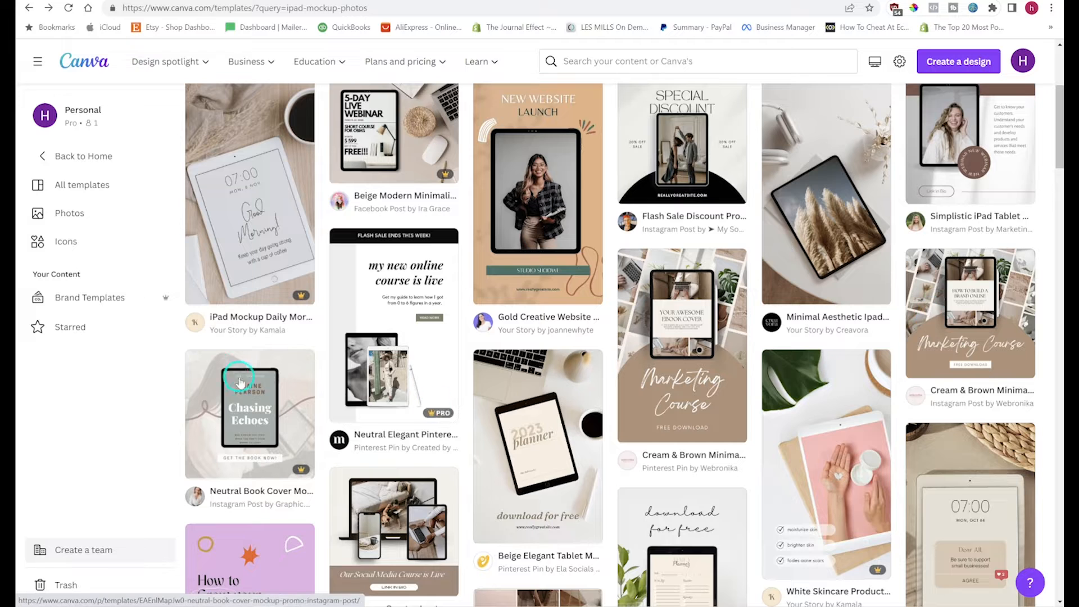
scroll(202, 349, "up", 4)
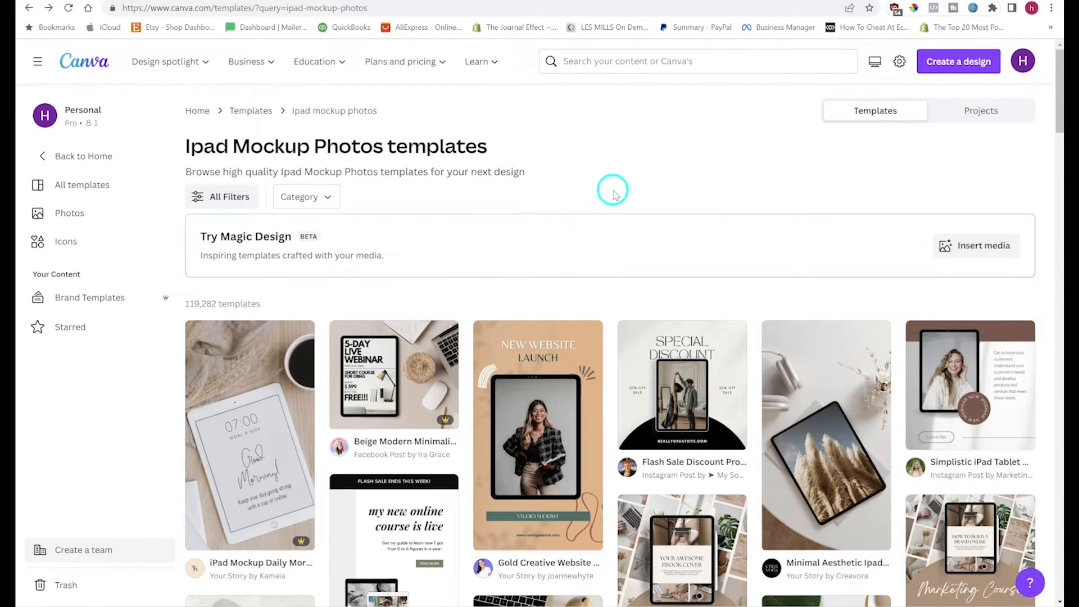
- Create a new blank design with a custom size of 3000 × 2400 px
left_click(940, 68)
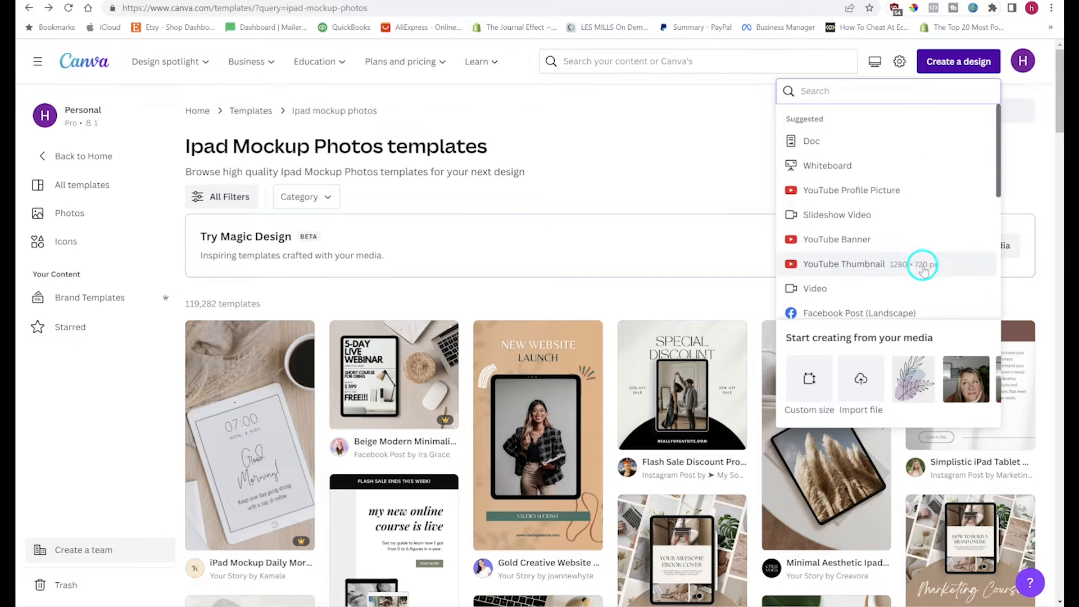
left_click(816, 375)
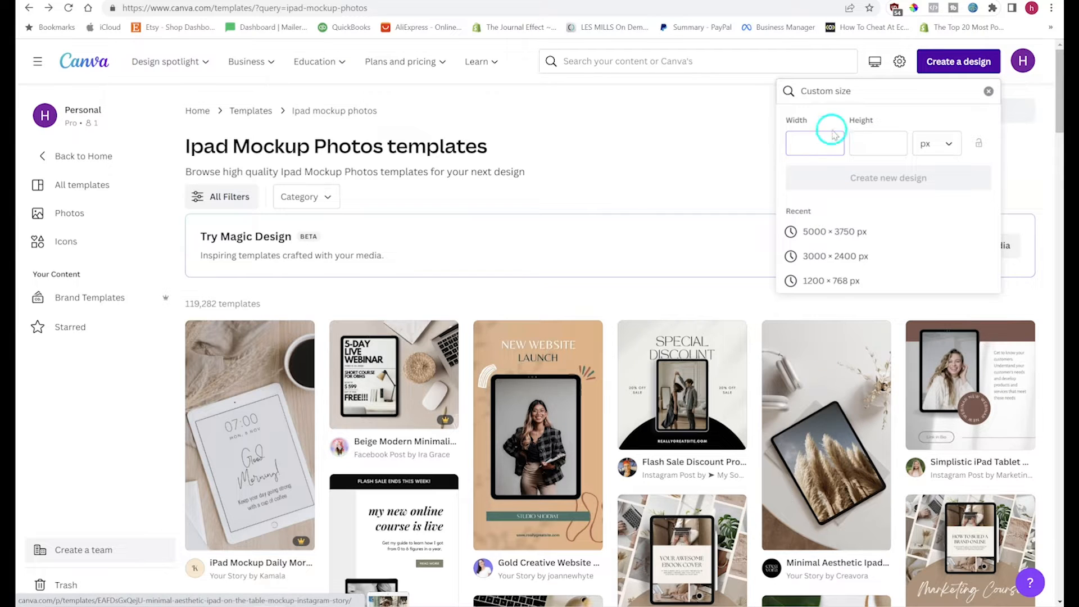
type("300")
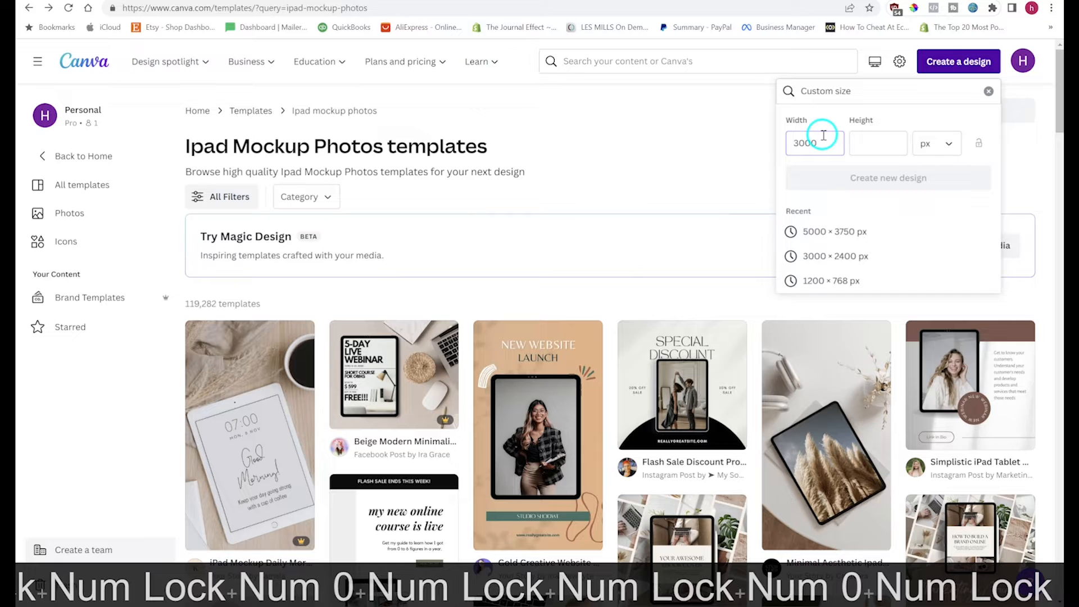
type("0")
key("Tab")
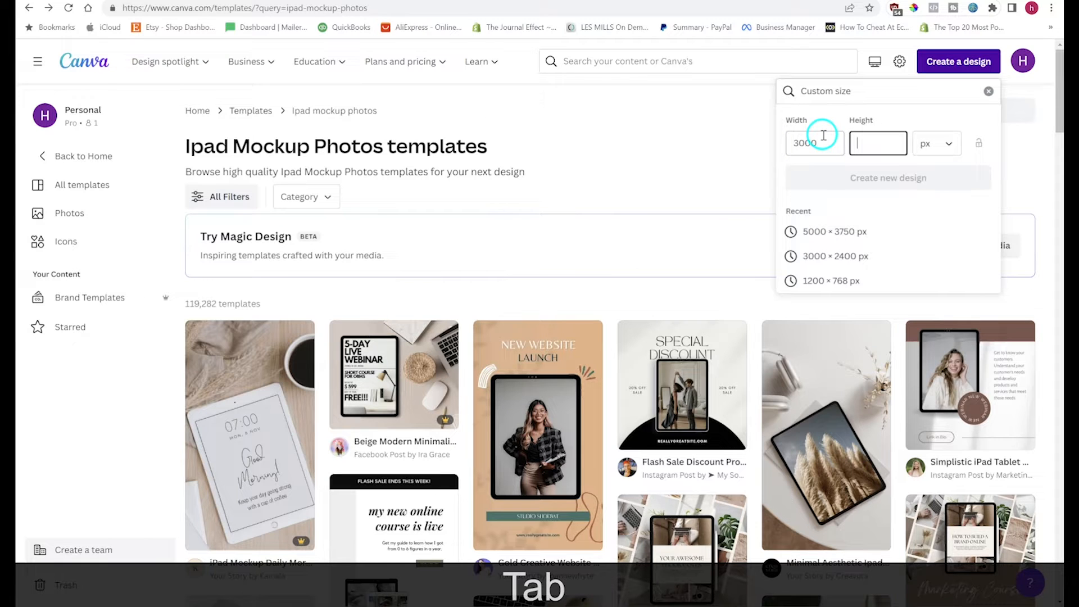
type("2400")
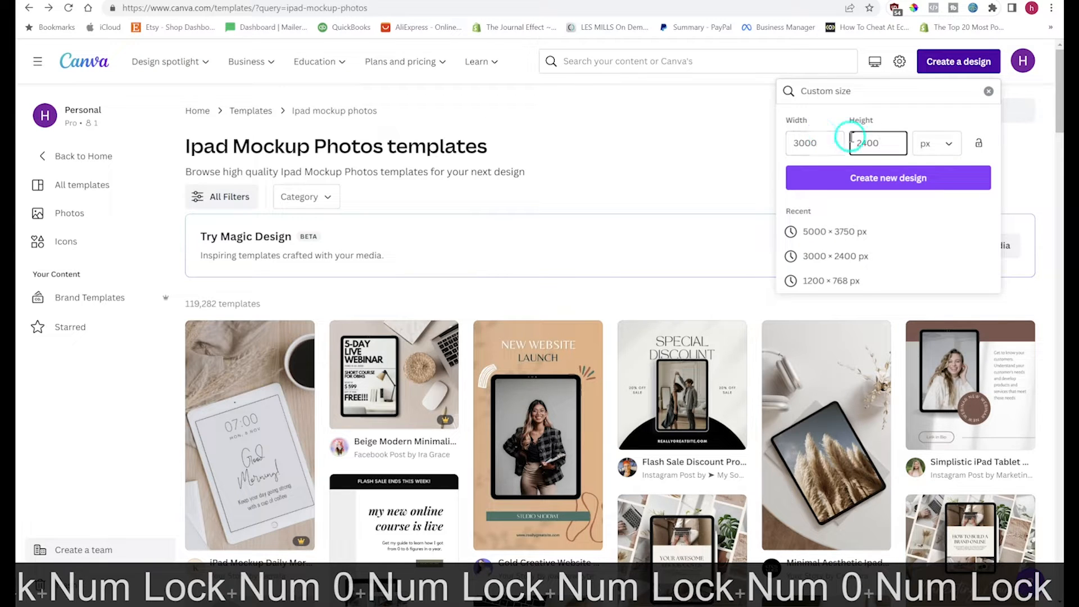
left_click(909, 178)
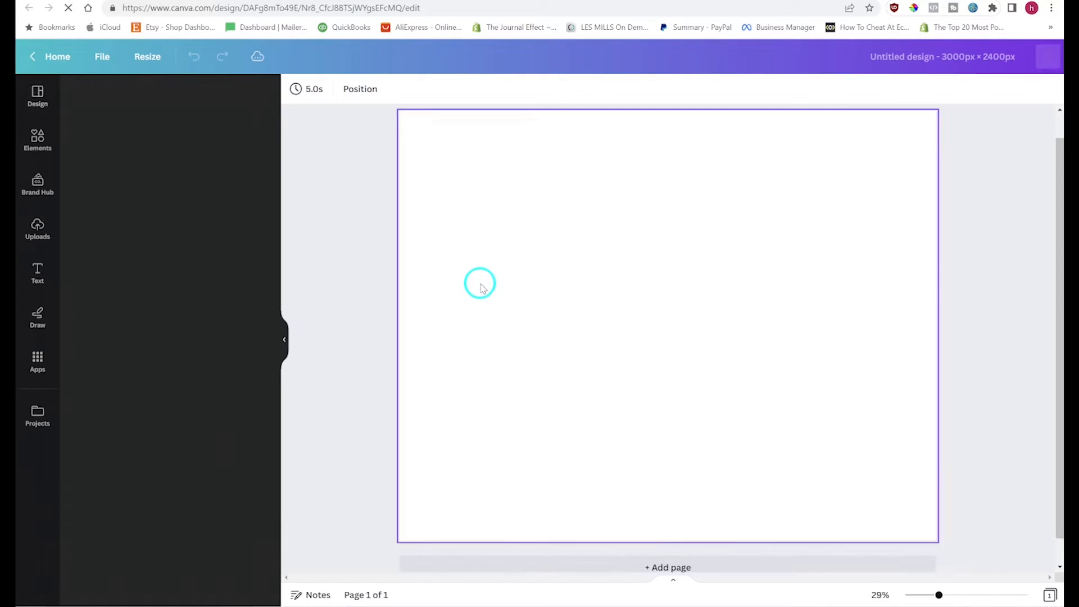
- Fill the blank page's background with the pale yellow-to-pink default gradient
left_click(643, 228)
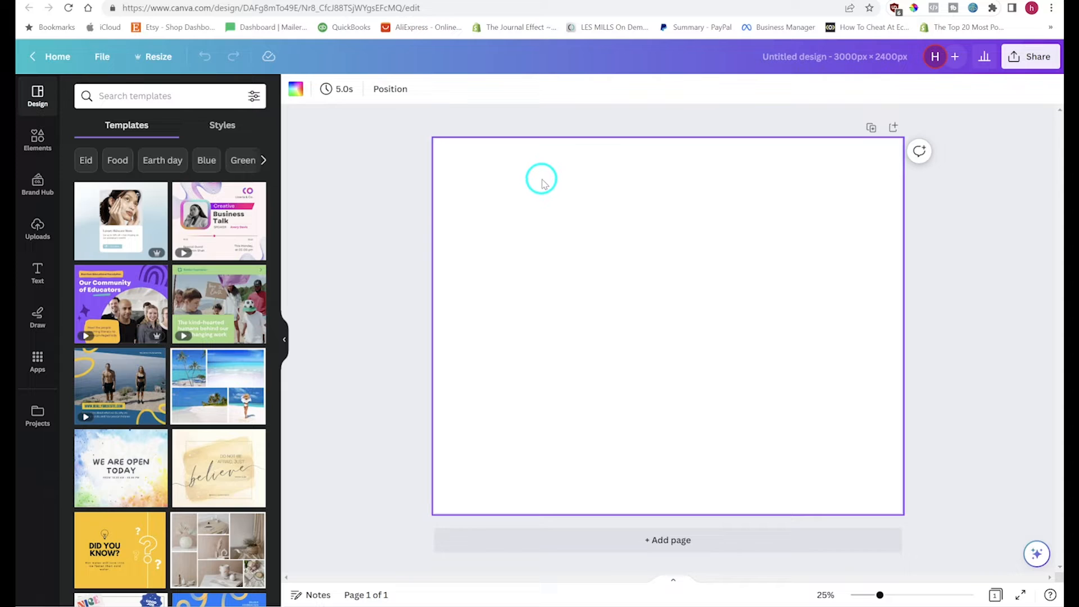
left_click(405, 177)
left_click(552, 260)
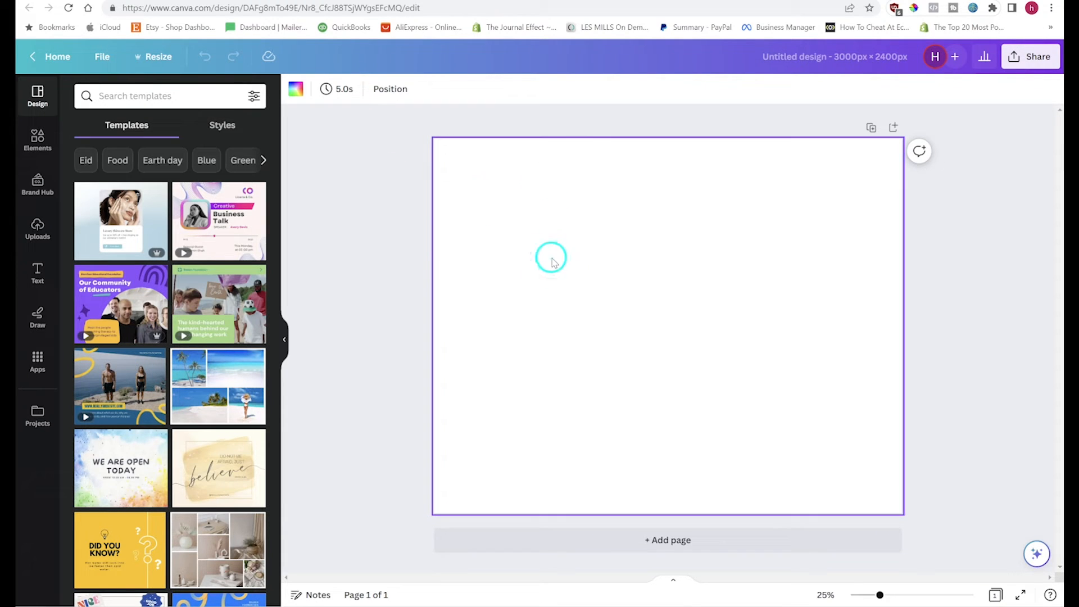
left_click(296, 88)
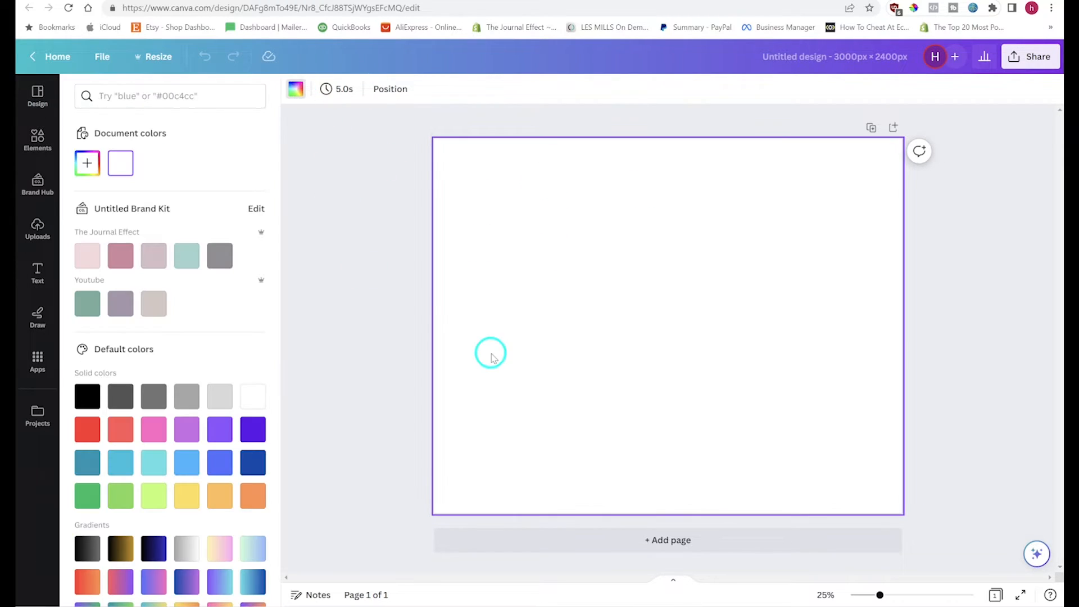
scroll(219, 284, "down", 1)
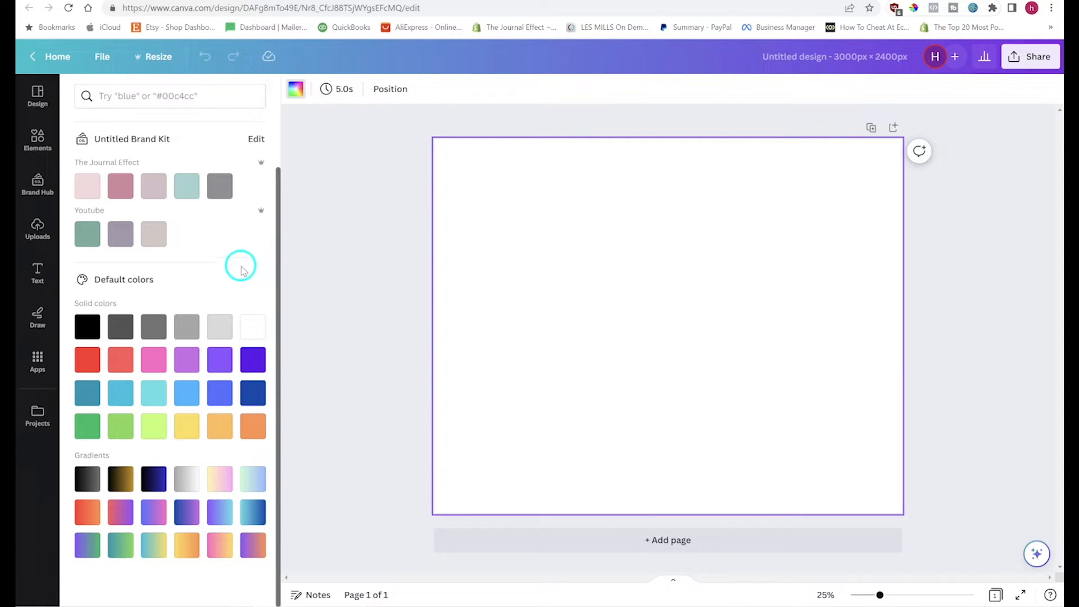
left_click(219, 478)
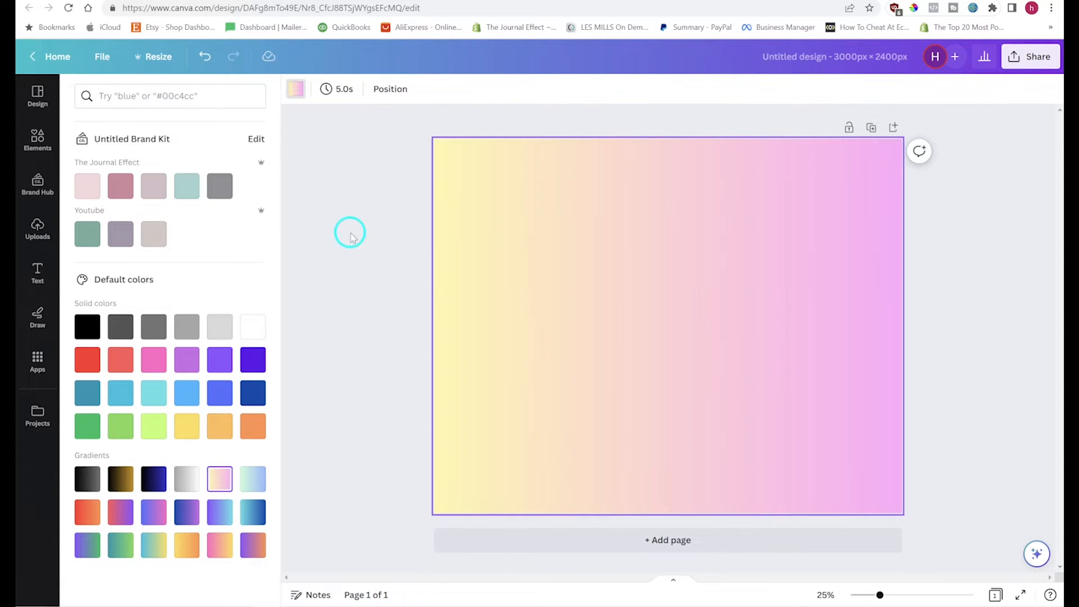
left_click(341, 252)
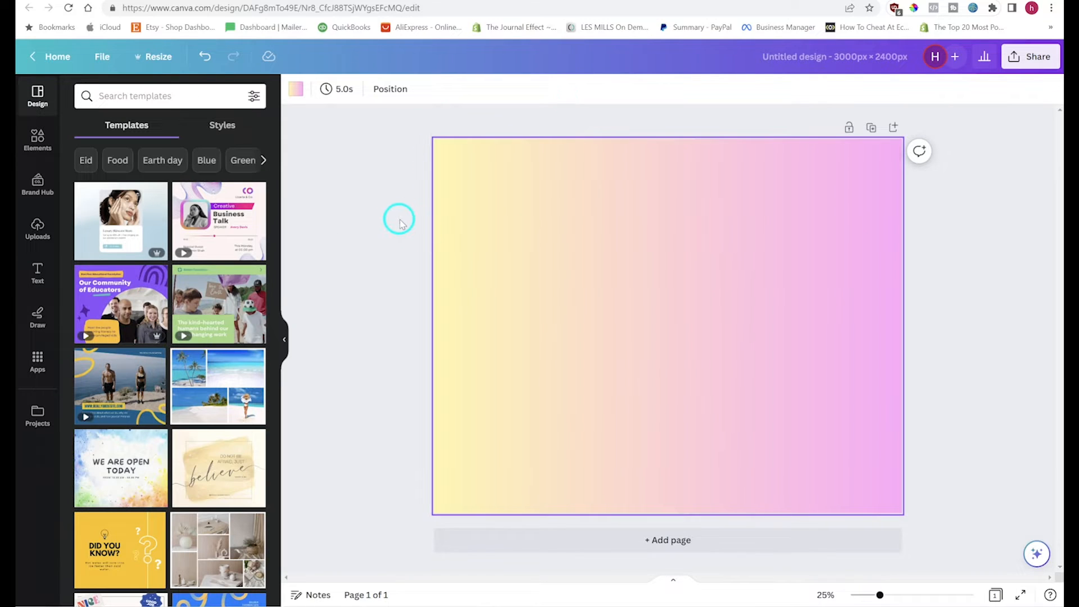
left_click(395, 197)
left_click(625, 225)
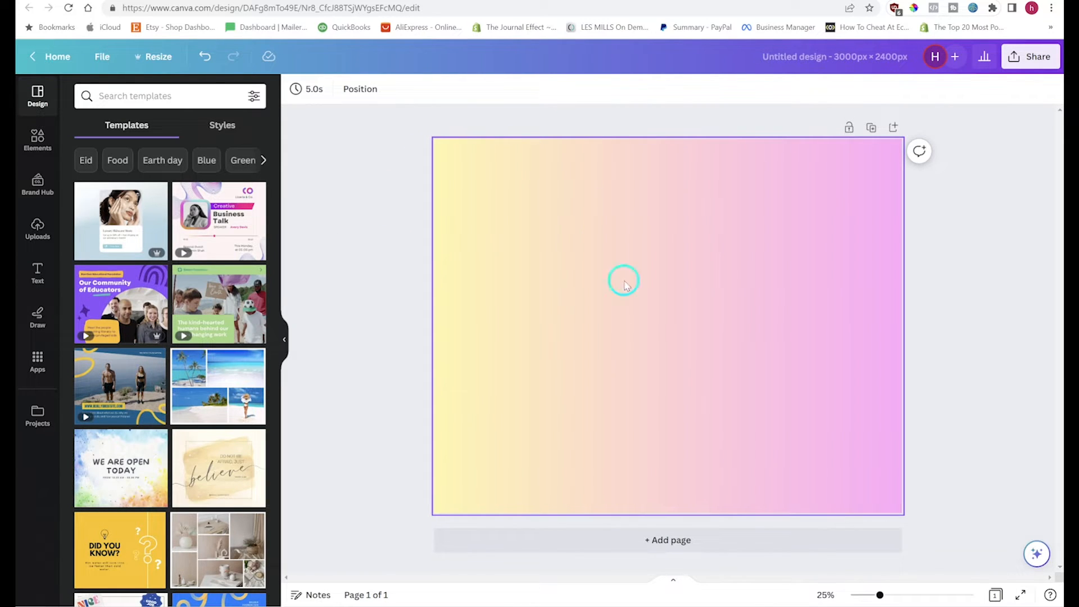
left_click(400, 286)
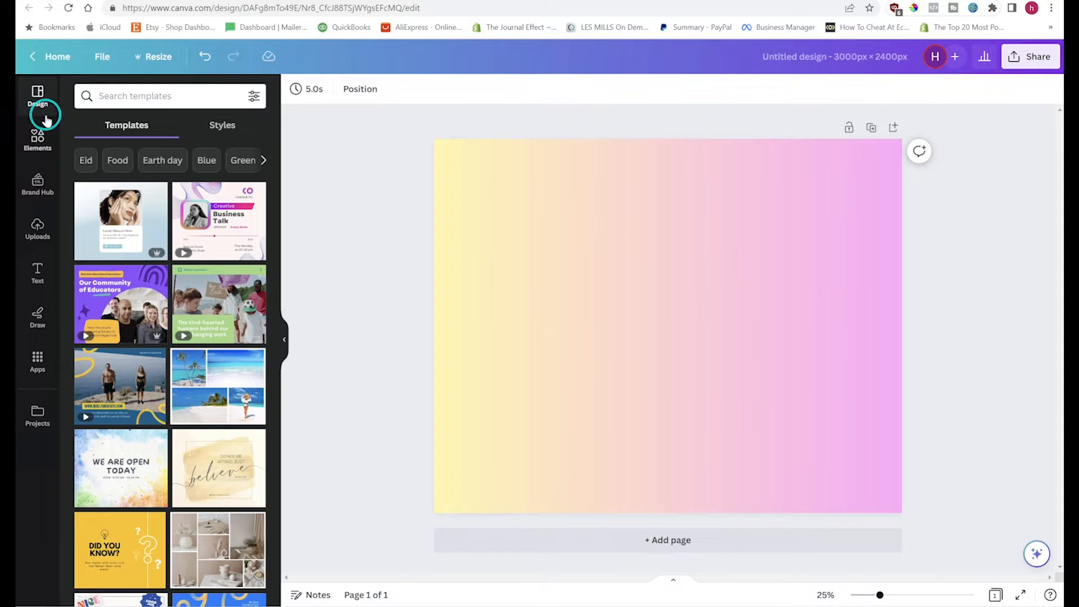
- Place the uploaded "2023 Goals" page on the gradient background, shrink it and tilt it counterclockwise
left_click(37, 227)
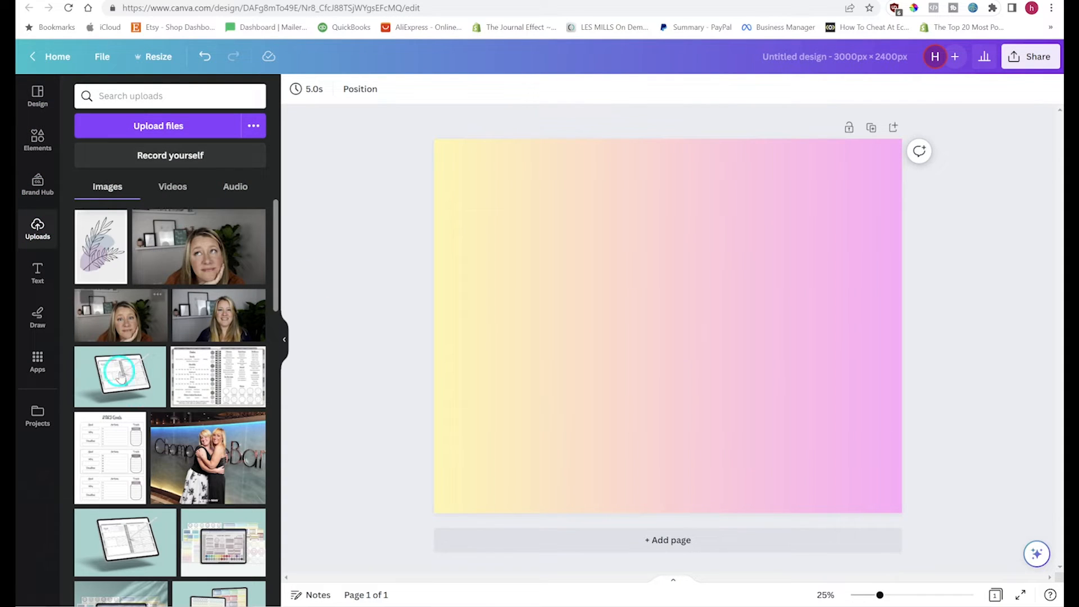
scroll(174, 283, "down", 2)
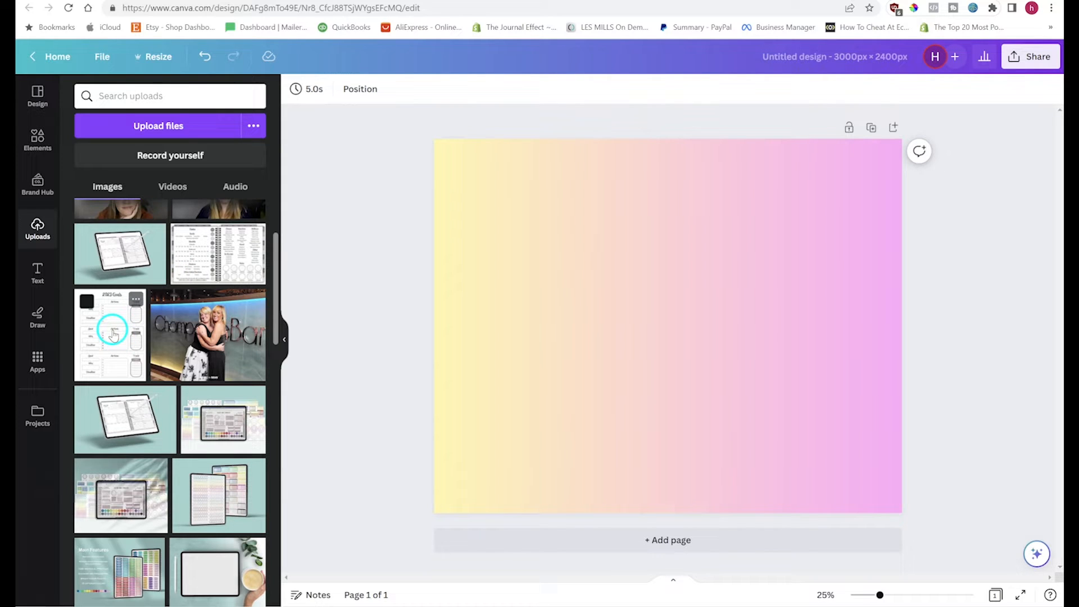
left_click_drag(111, 336, 553, 226)
left_click_drag(734, 458, 668, 376)
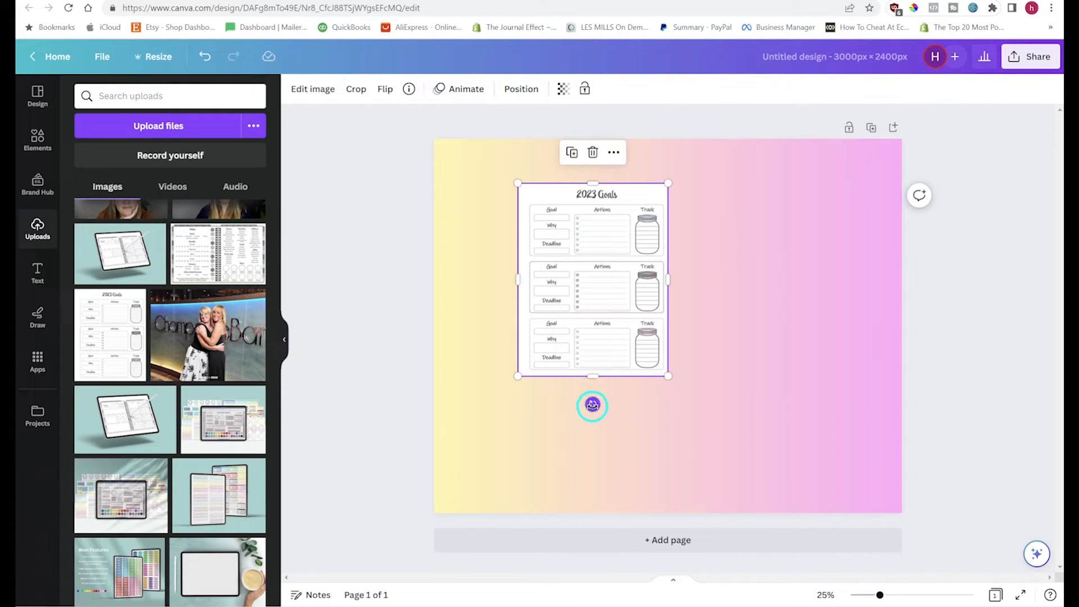
left_click_drag(592, 405, 641, 393)
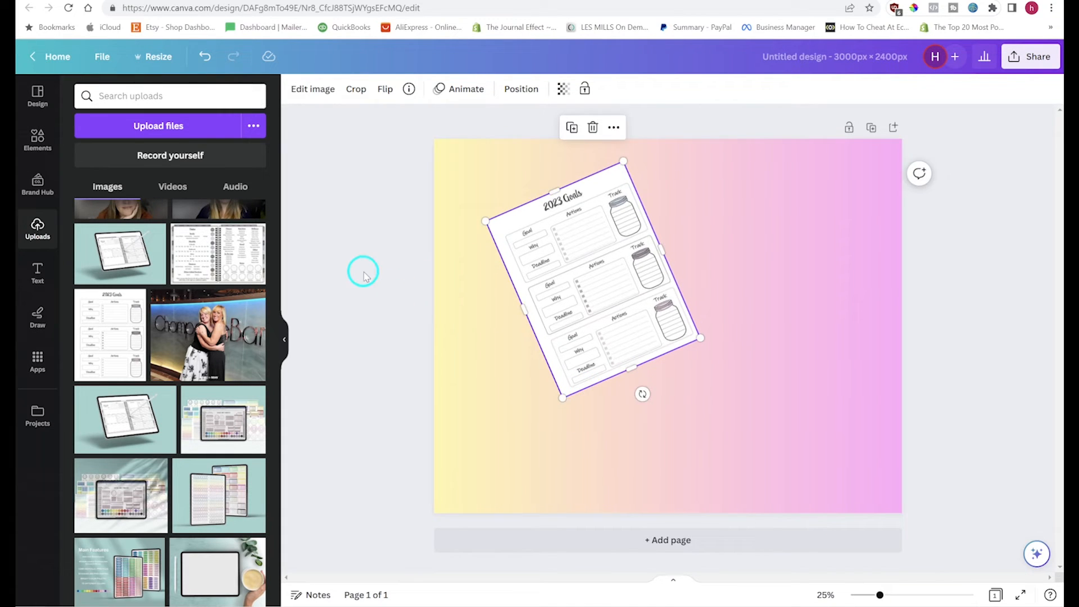
- Add a Drop shadow to the tilted "2023 Goals" page
left_click(410, 329)
left_click(597, 303)
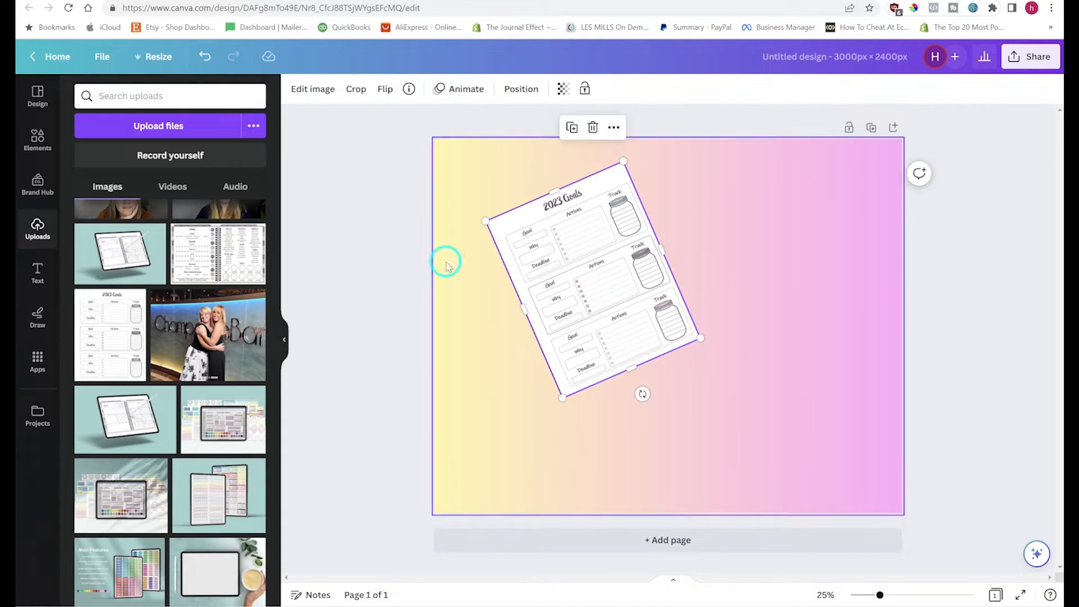
left_click(357, 215)
left_click(576, 272)
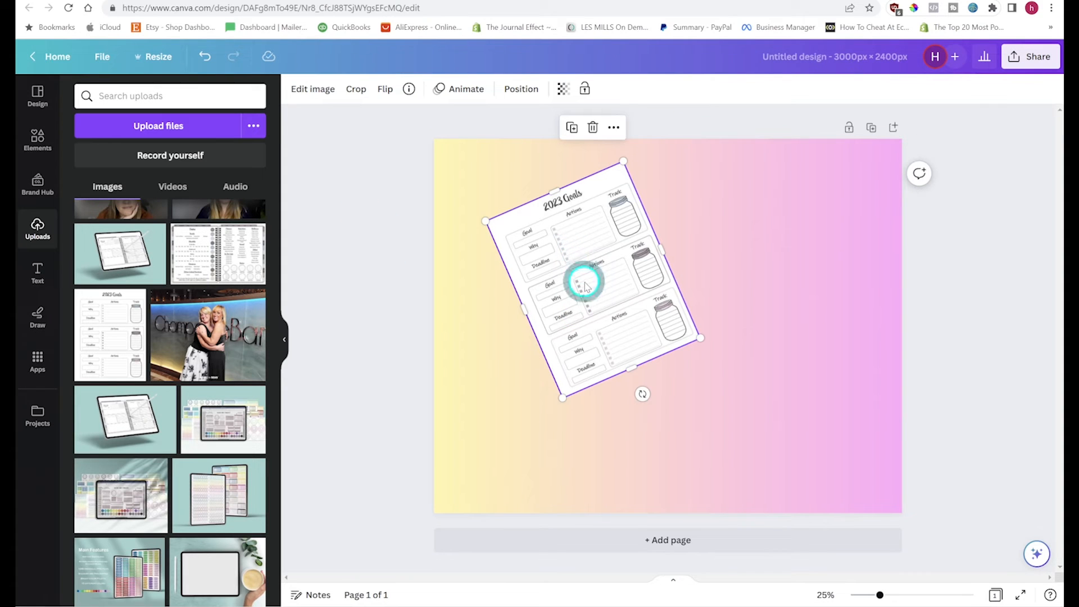
left_click(318, 90)
left_click(162, 388)
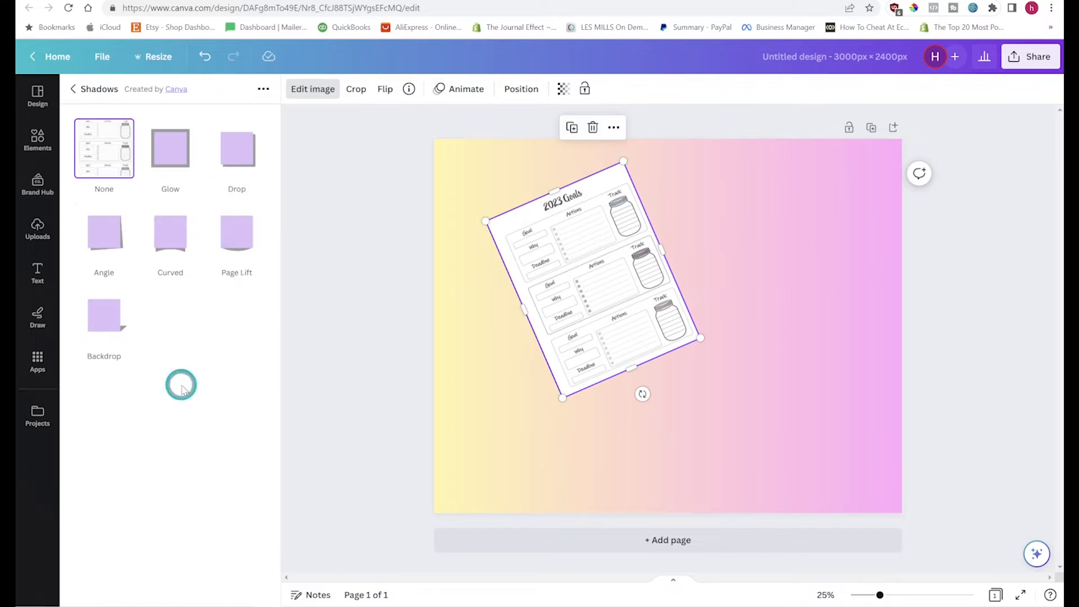
left_click(236, 148)
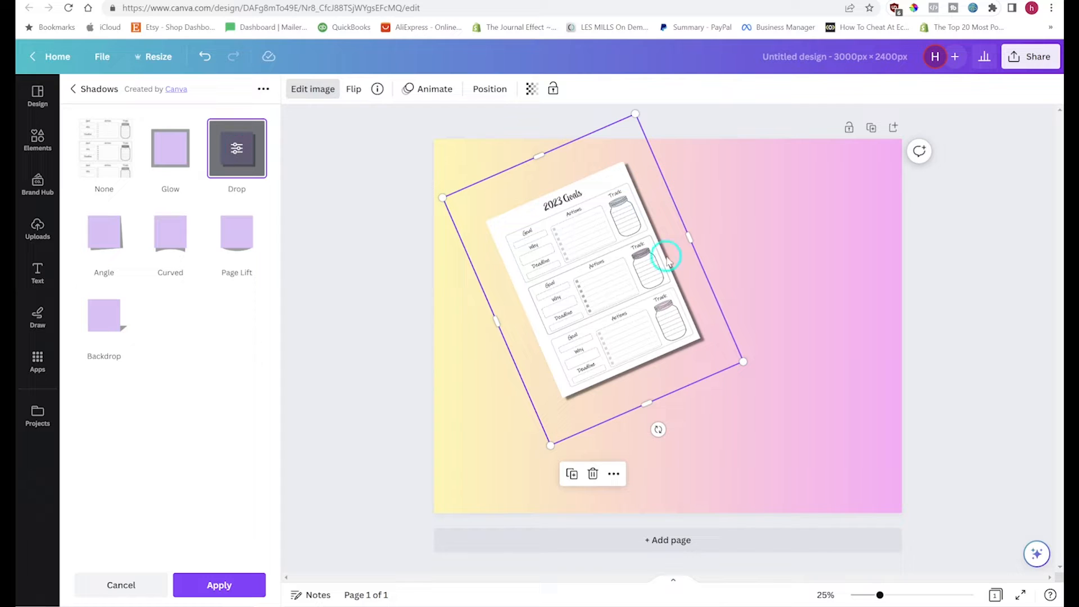
- Set the drop shadow's transparency to 28 and blur to 10, and apply it to the page image
left_click(236, 150)
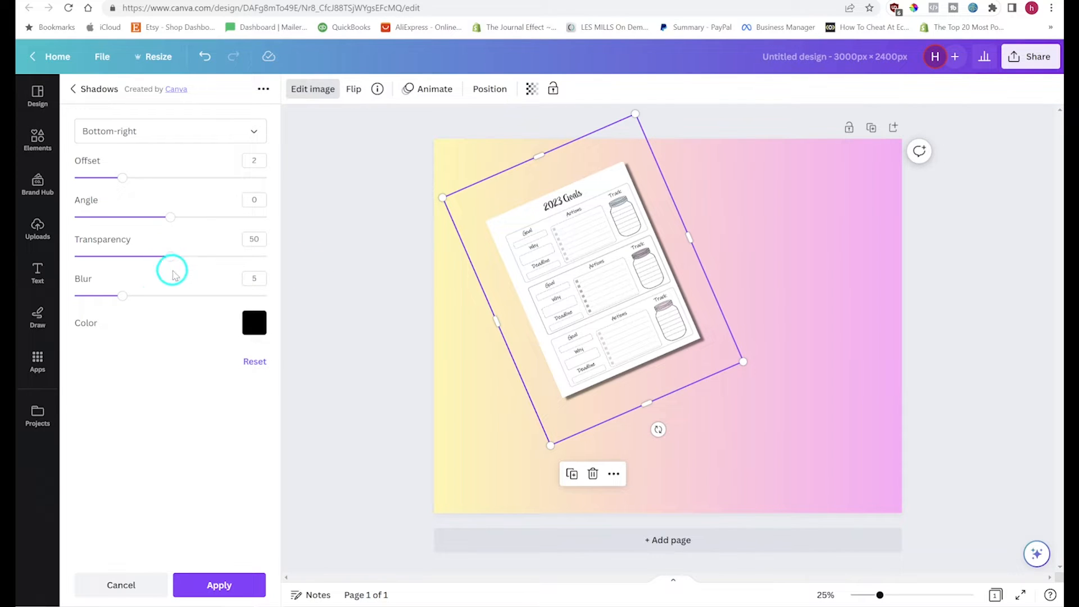
left_click_drag(170, 258, 128, 258)
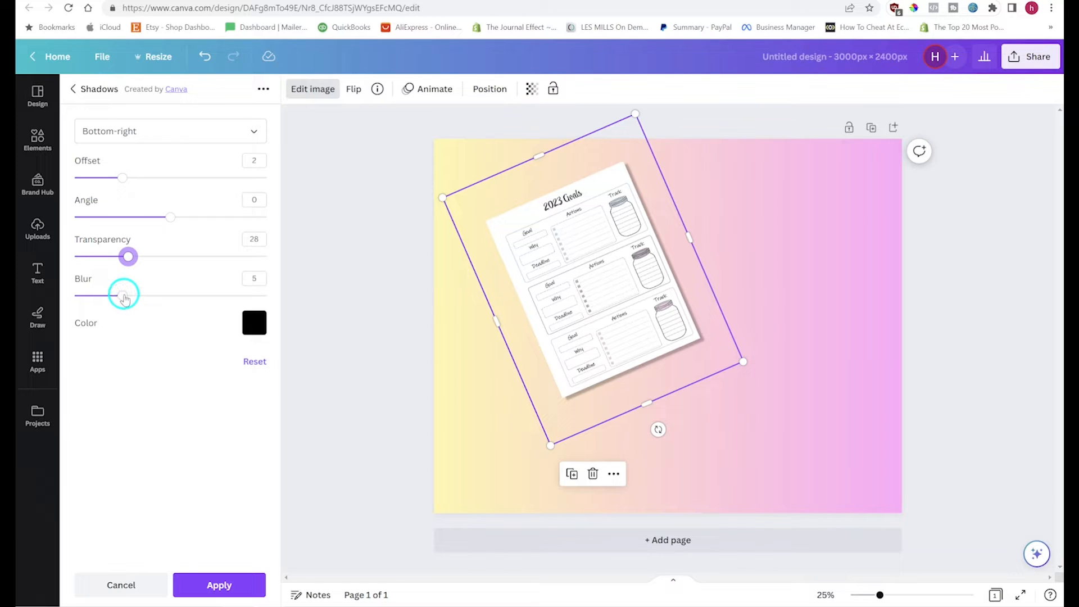
left_click_drag(126, 298, 170, 295)
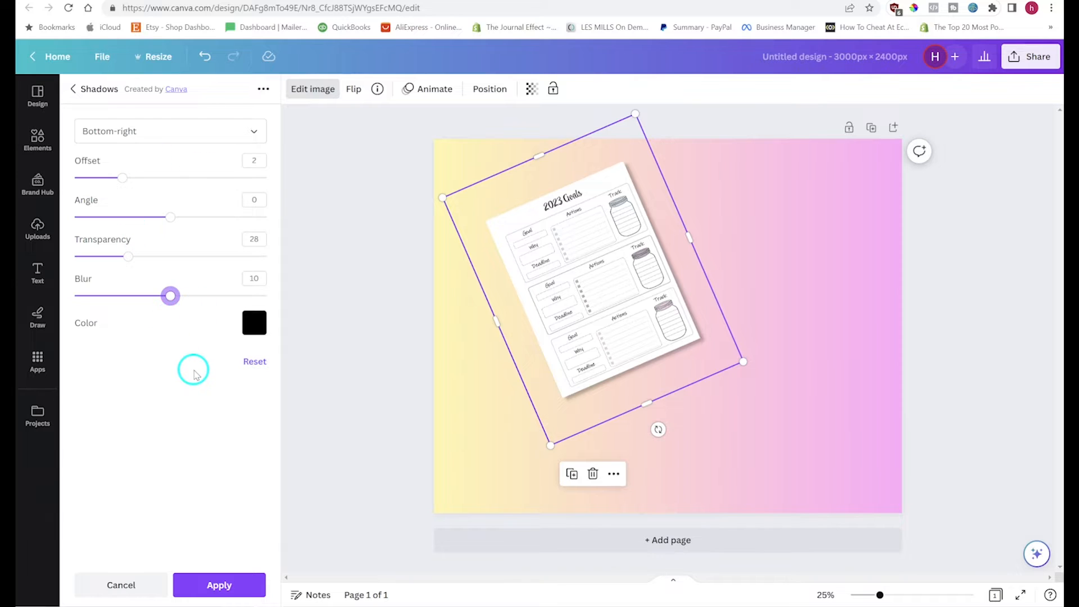
left_click(263, 595)
- Duplicate the shadowed page directly below the first along its tilt, and copy both pages as a second column to their left
left_click_drag(588, 320, 658, 435)
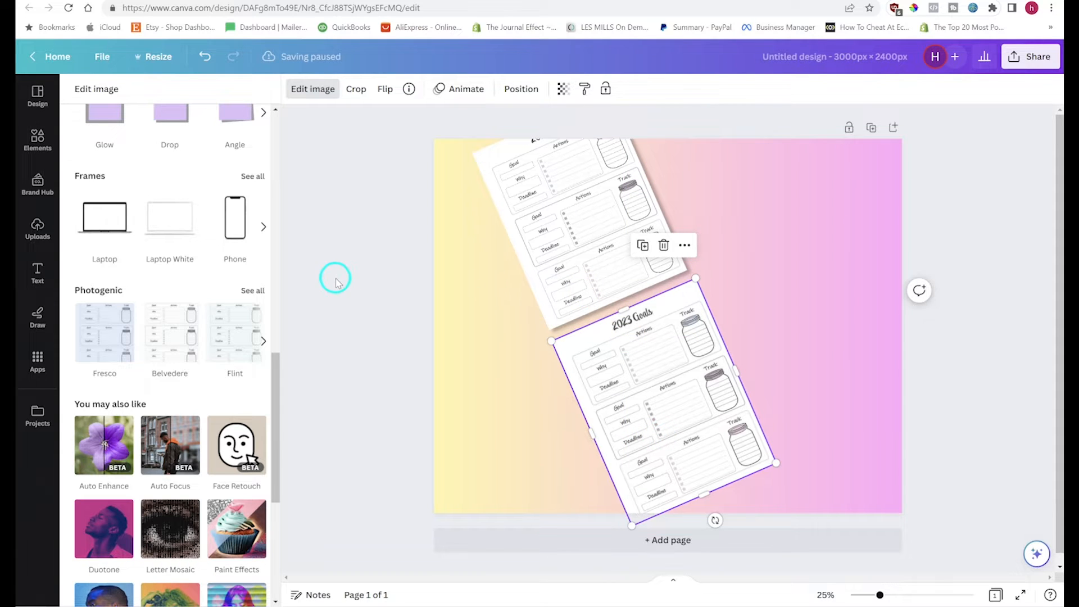
left_click(602, 306, "shift")
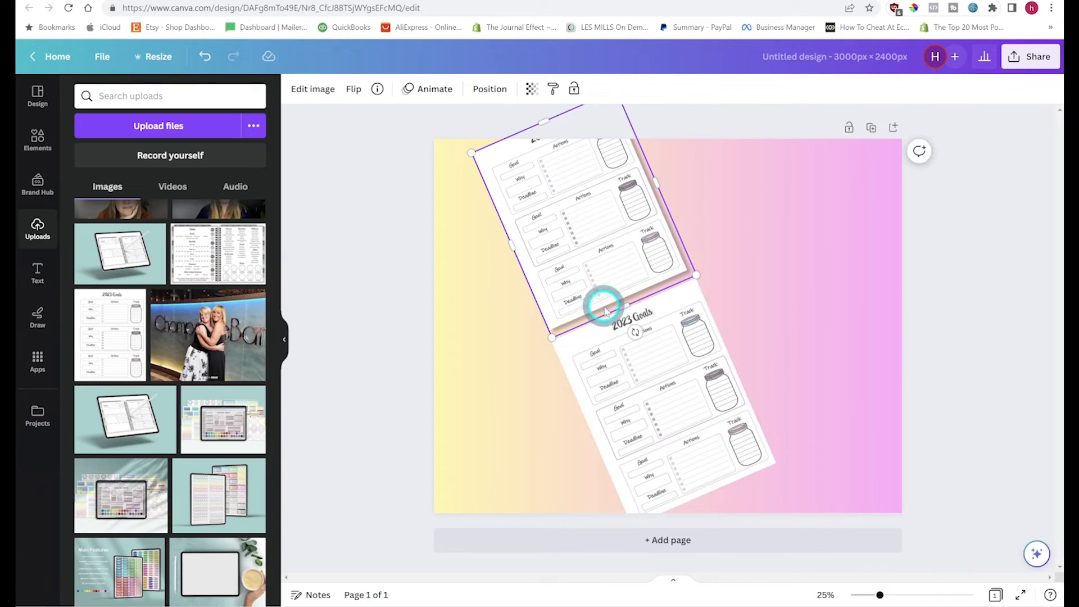
left_click(635, 354, "shift")
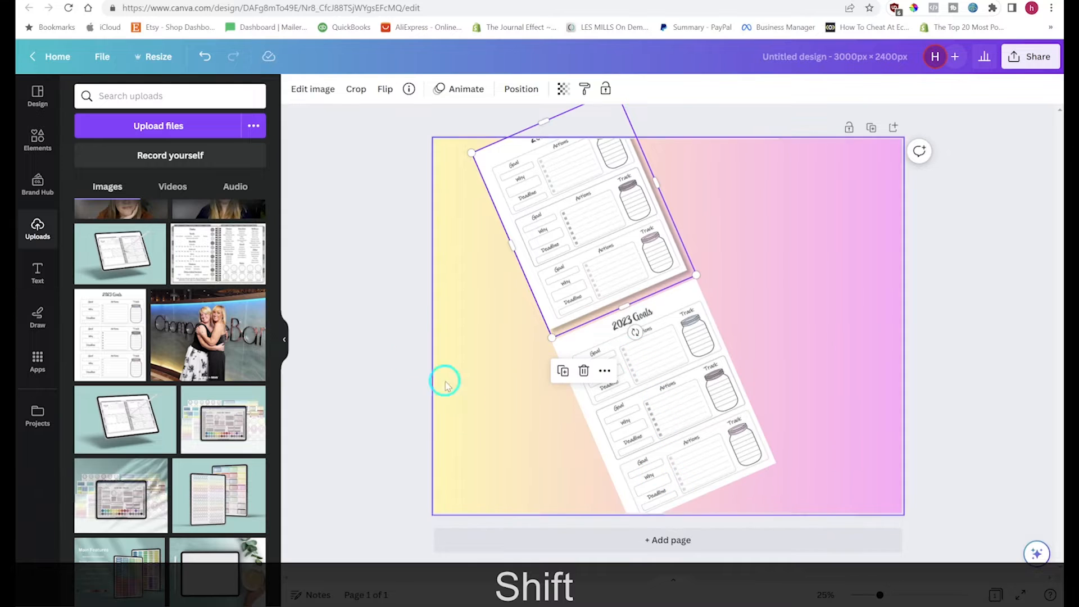
left_click(638, 352, "alt+shift")
left_click_drag(638, 352, 460, 378)
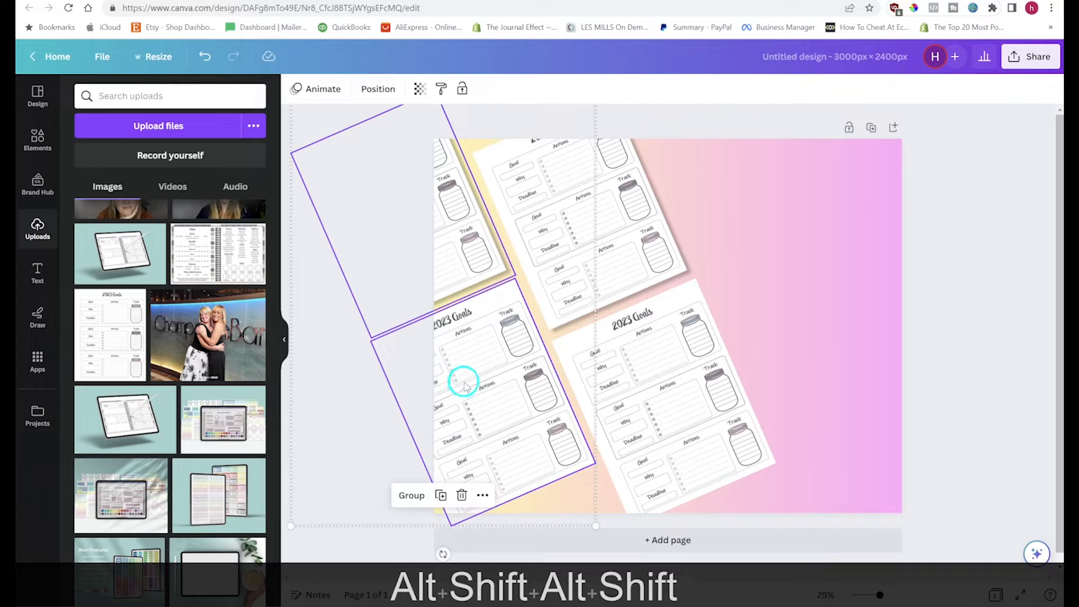
- Extend both tilted columns with page copies at the canvas's lower edge and fill the gap at its upper edge with another
left_click(373, 402)
left_click_drag(513, 397, 595, 587)
left_click_drag(578, 506, 762, 507)
left_click_drag(563, 197, 480, 10)
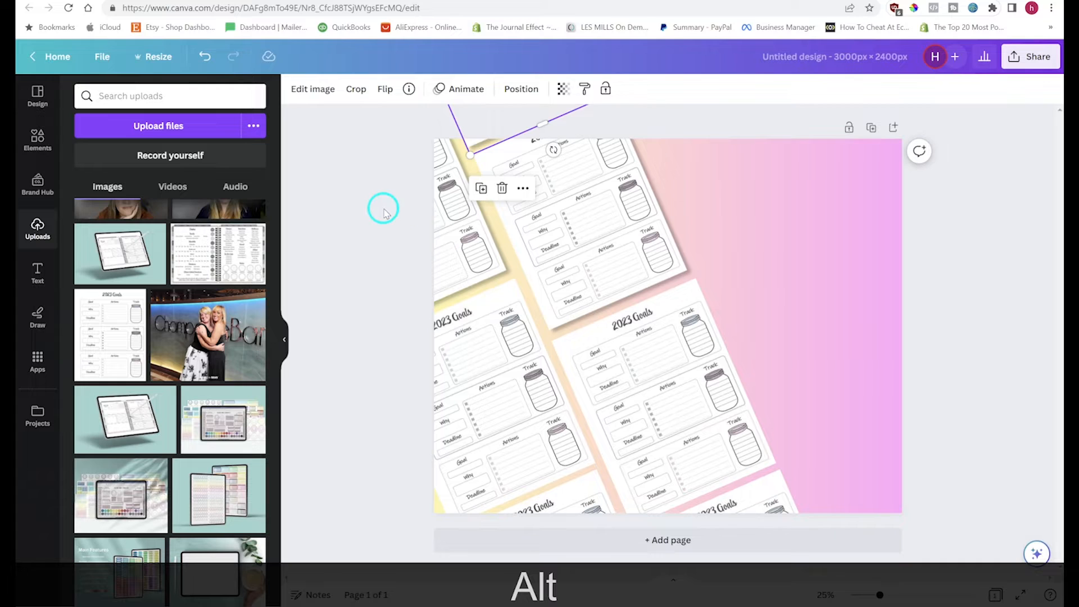
left_click(381, 207)
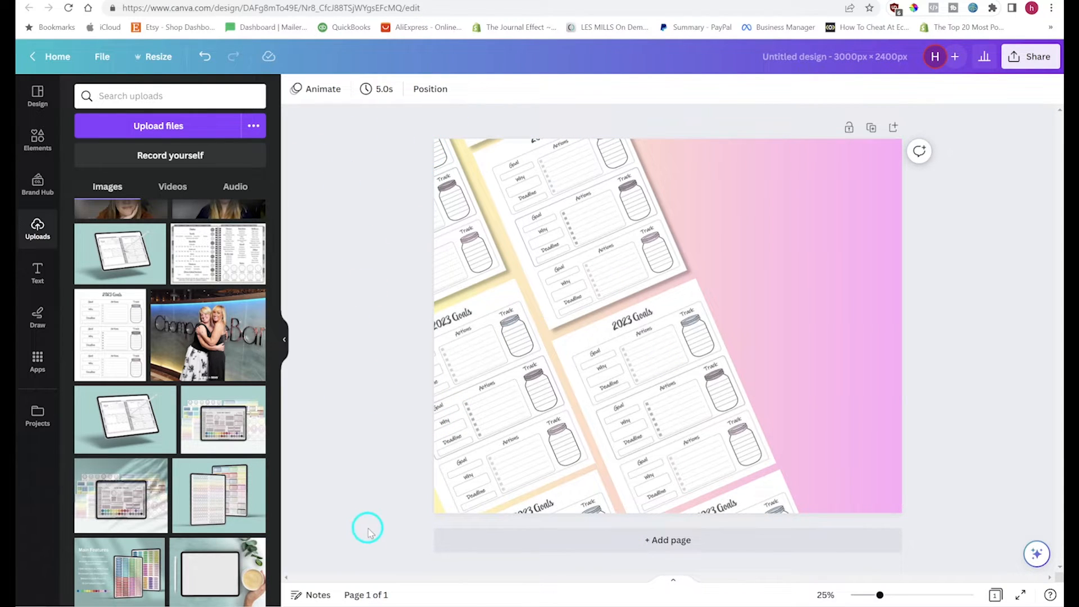
- Select all the page copies together and shift them left to free more background on the right side of the design
left_click_drag(338, 552, 754, 158)
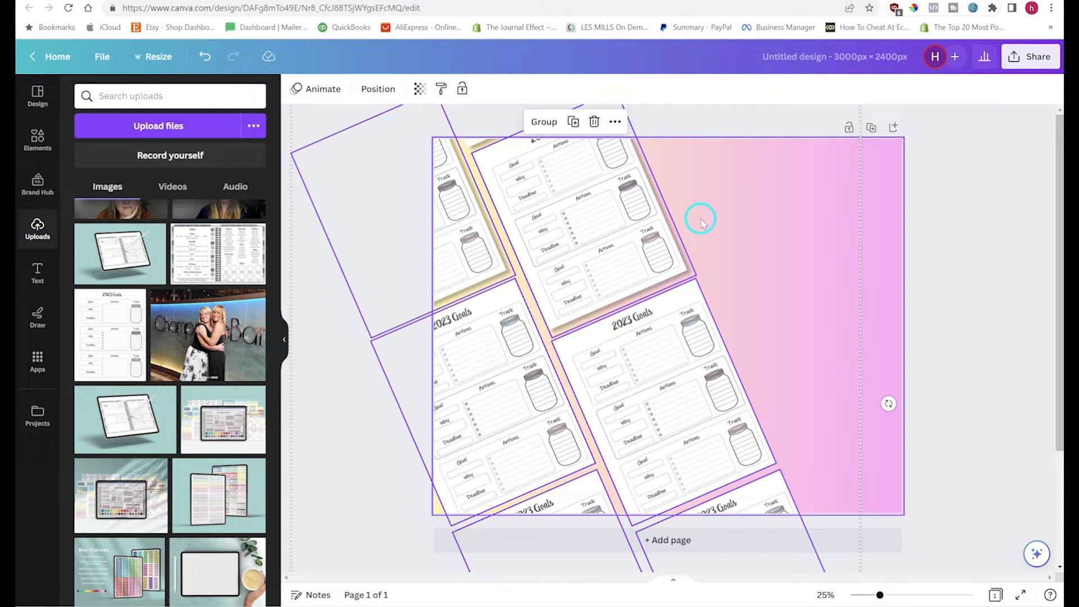
key("Left")
key("Left")
key("Left")
key("Left")
key("Left")
key("Left")
key("Left")
key("Left")
key("Left")
key("Left")
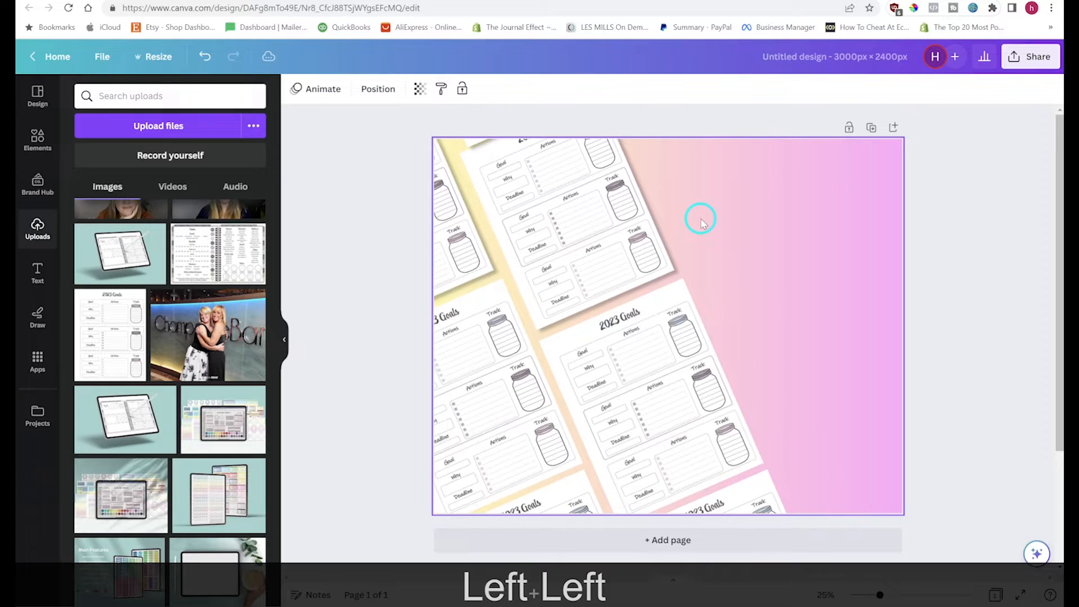
left_click_drag(590, 239, 554, 236)
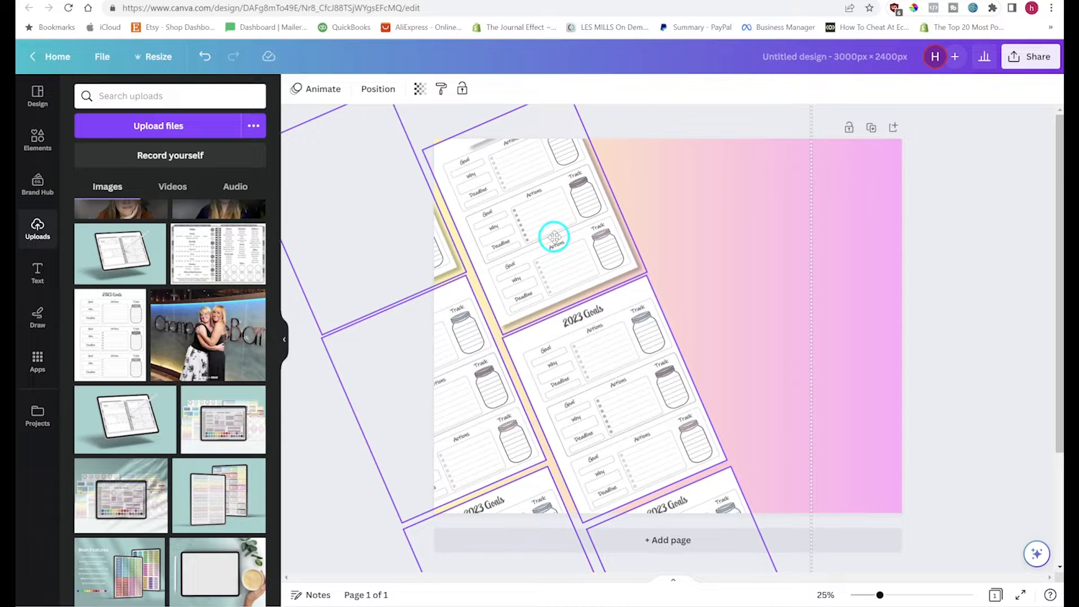
left_click_drag(554, 236, 561, 236)
left_click(509, 201)
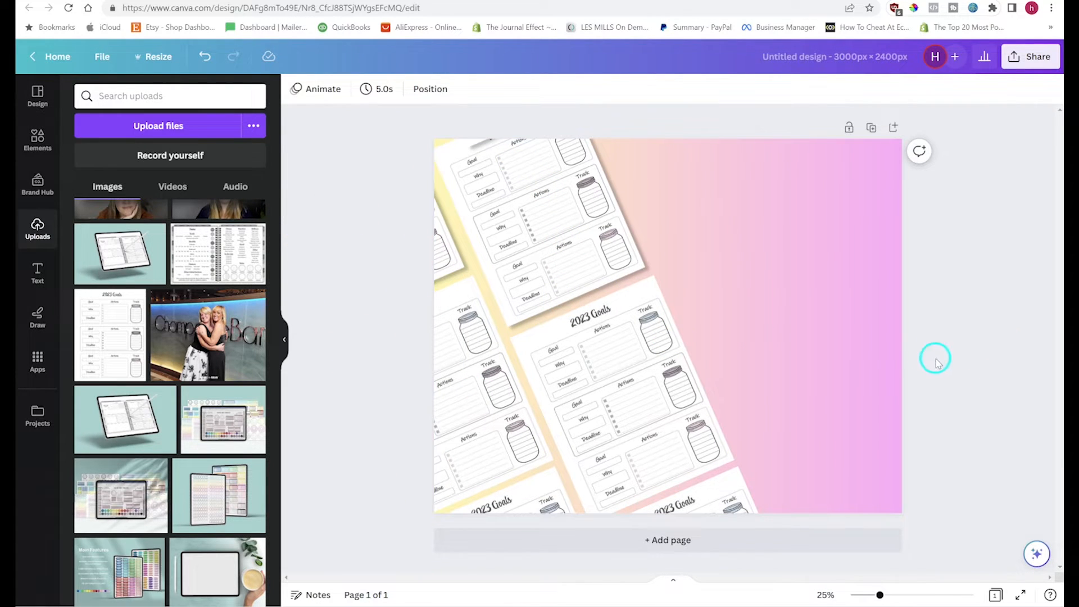
- Add a heading reading "Over 30 Page Templates"
left_click(37, 270)
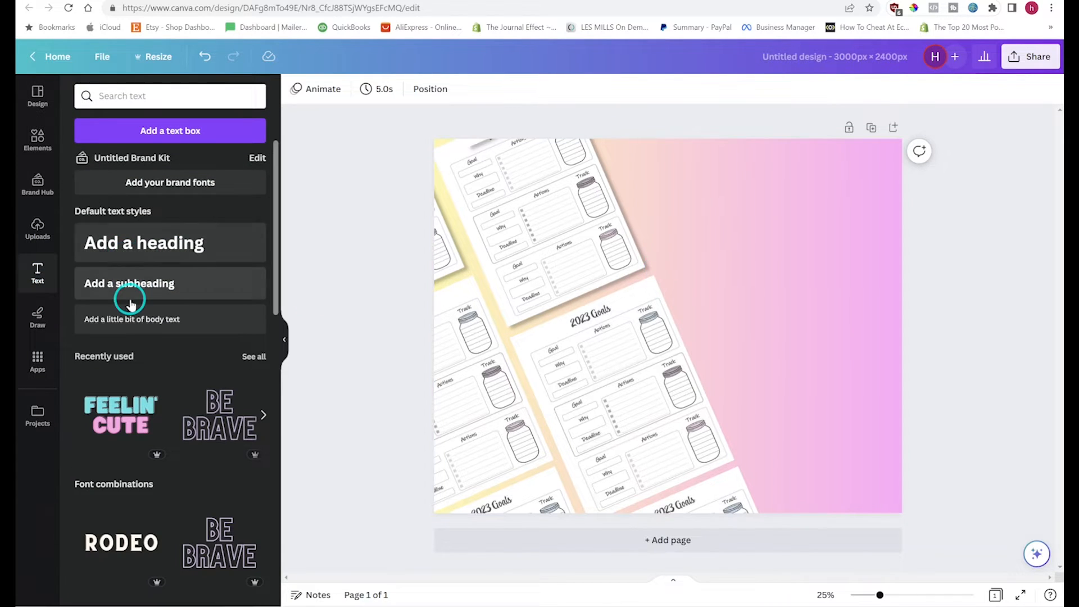
left_click(127, 246)
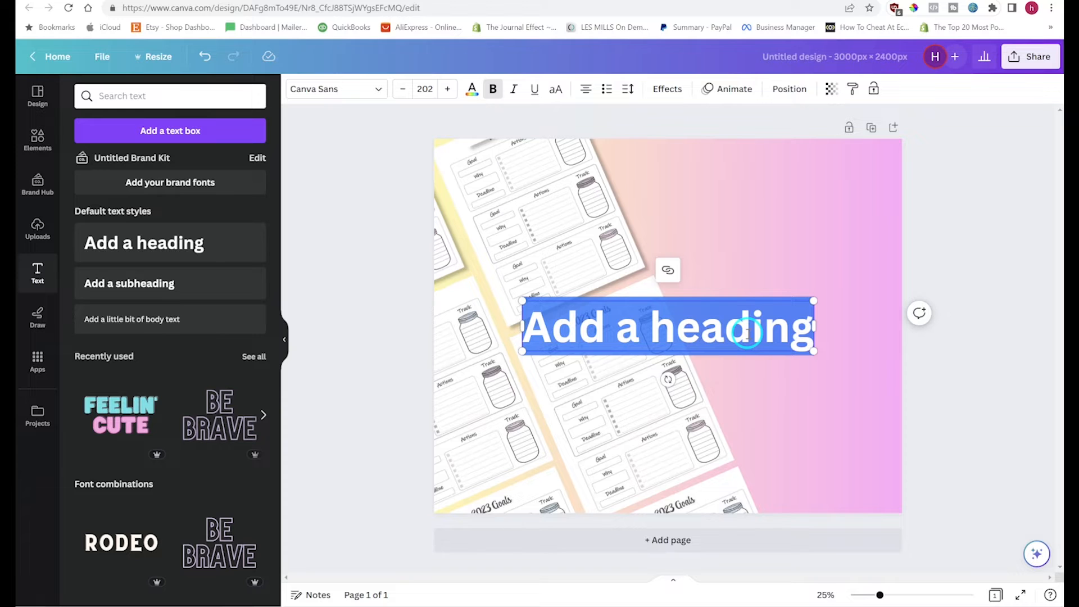
type("Ove")
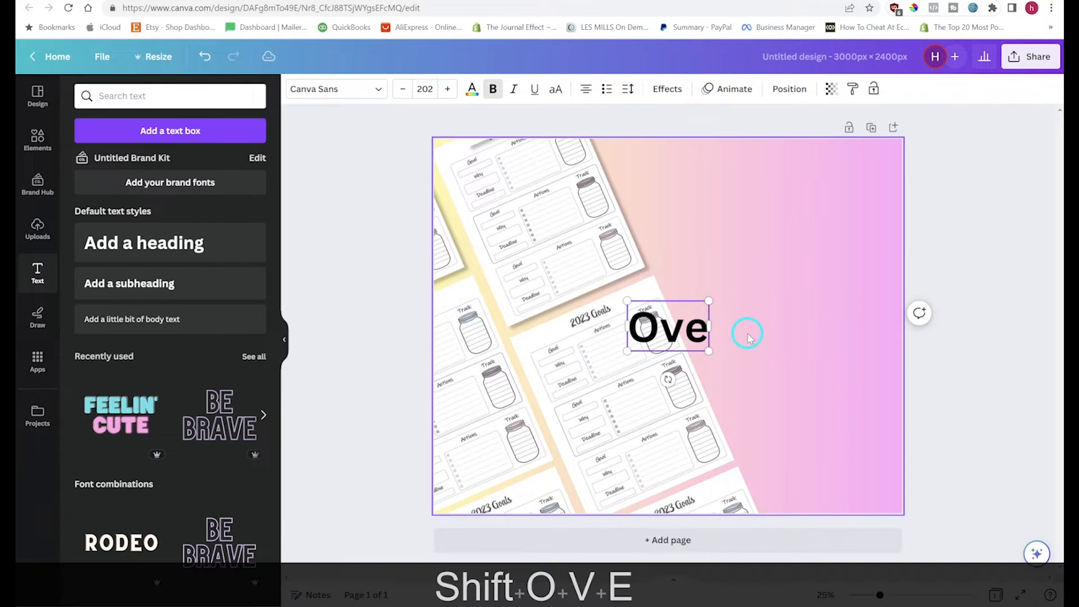
type("r 30")
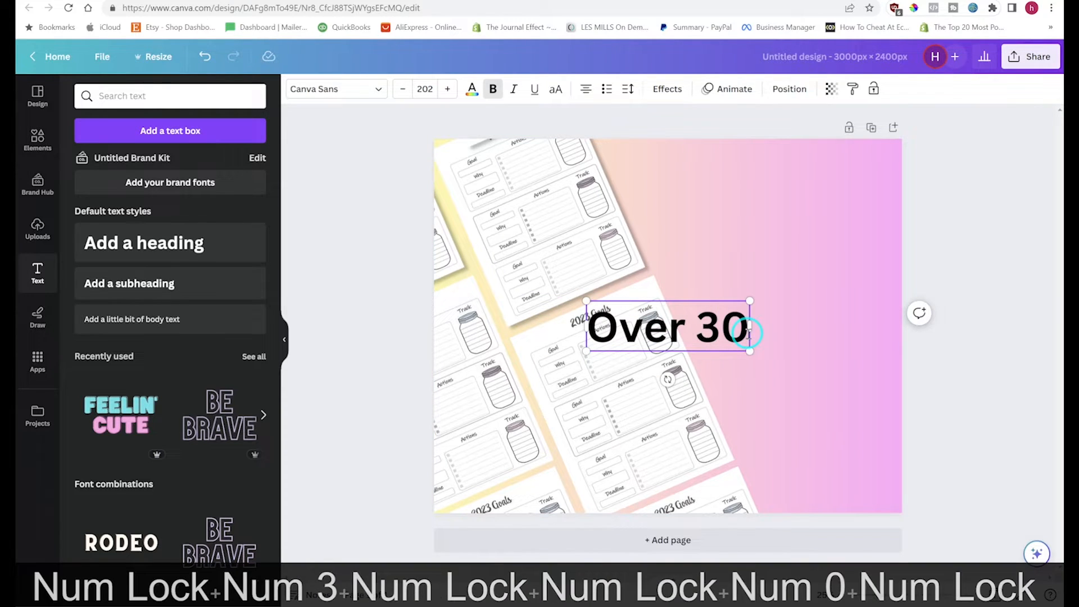
type(" Pag")
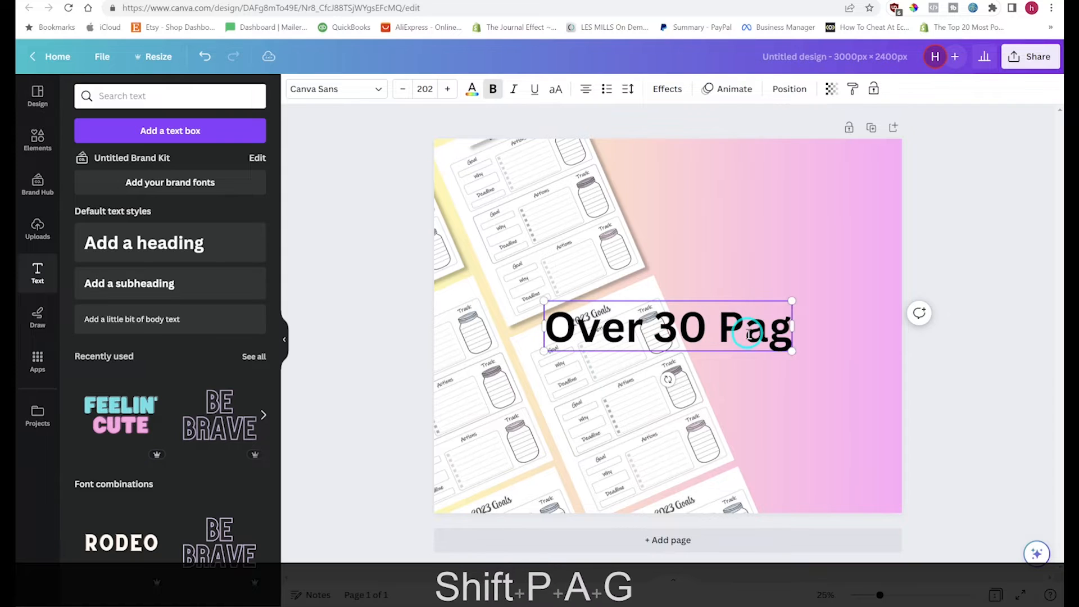
type("ed")
key("BackSpace")
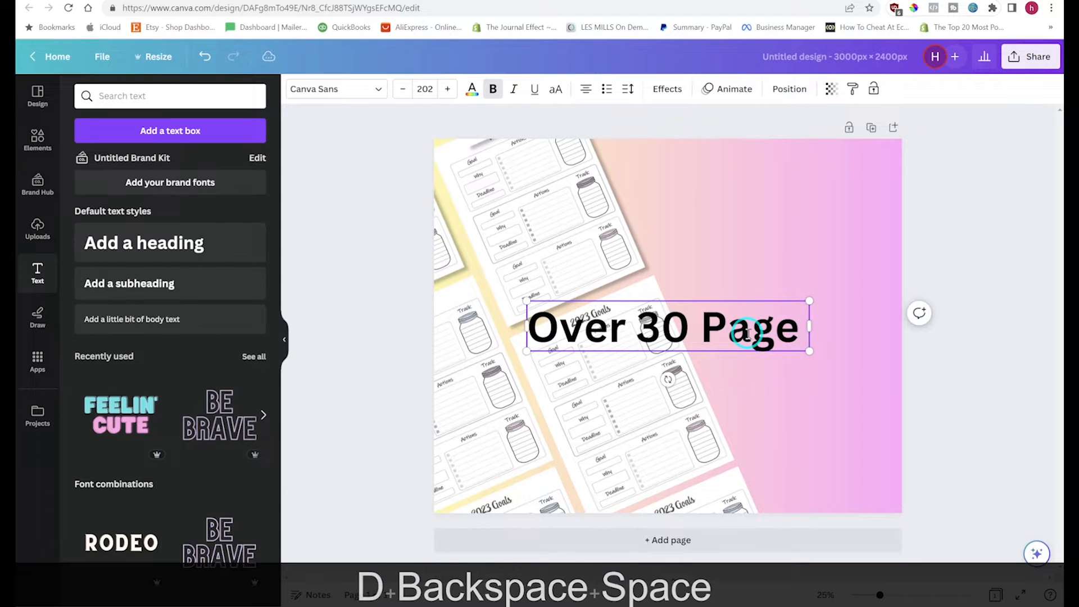
type("Templates")
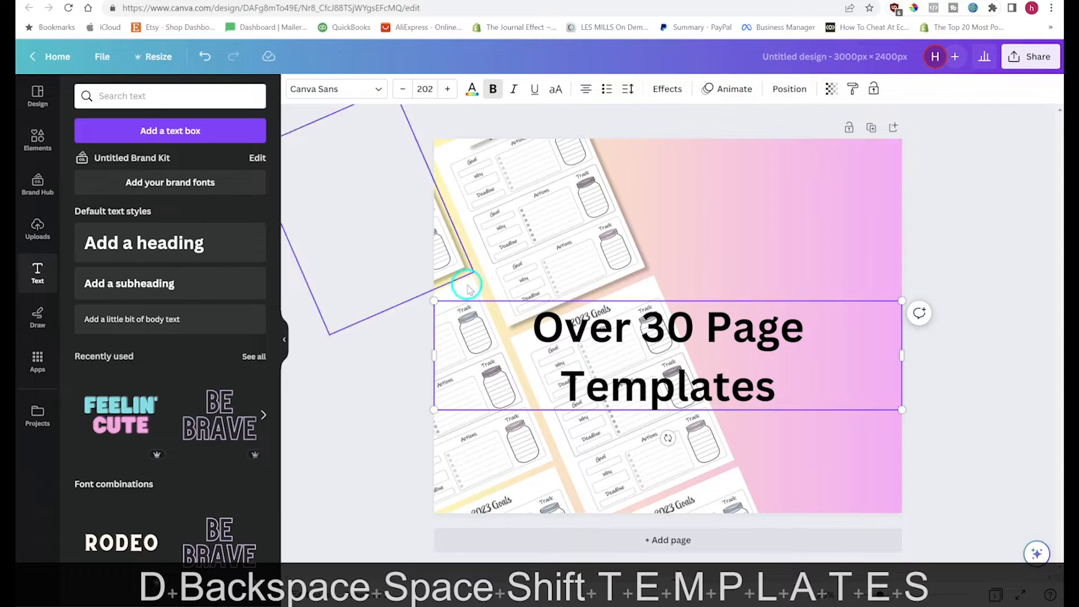
left_click(386, 281)
- Move the heading to the design's upper-right area and set its font size to 92
left_click_drag(655, 326, 750, 175)
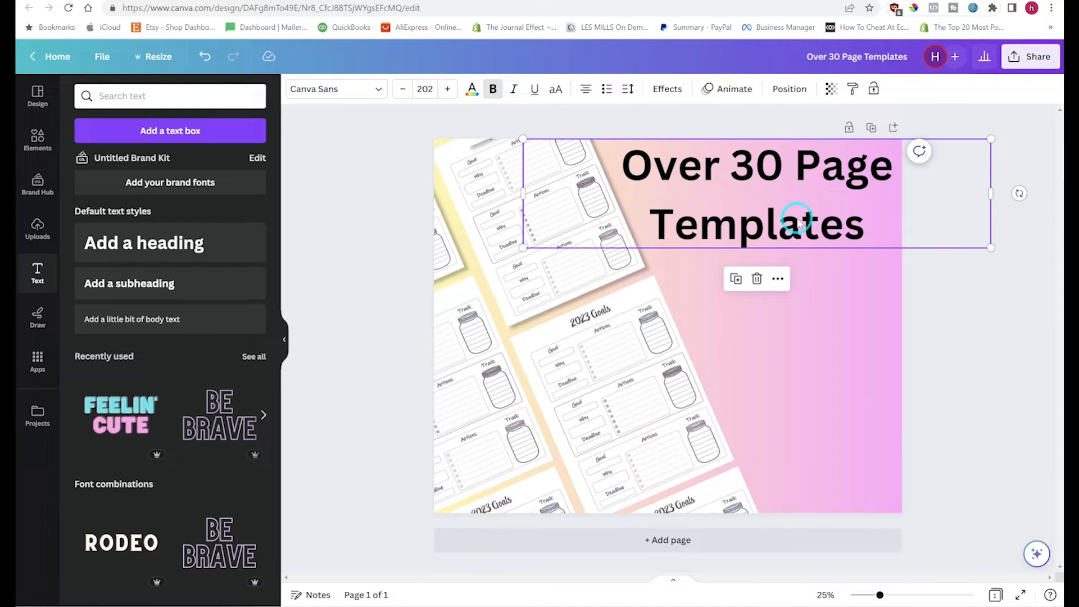
left_click(428, 89)
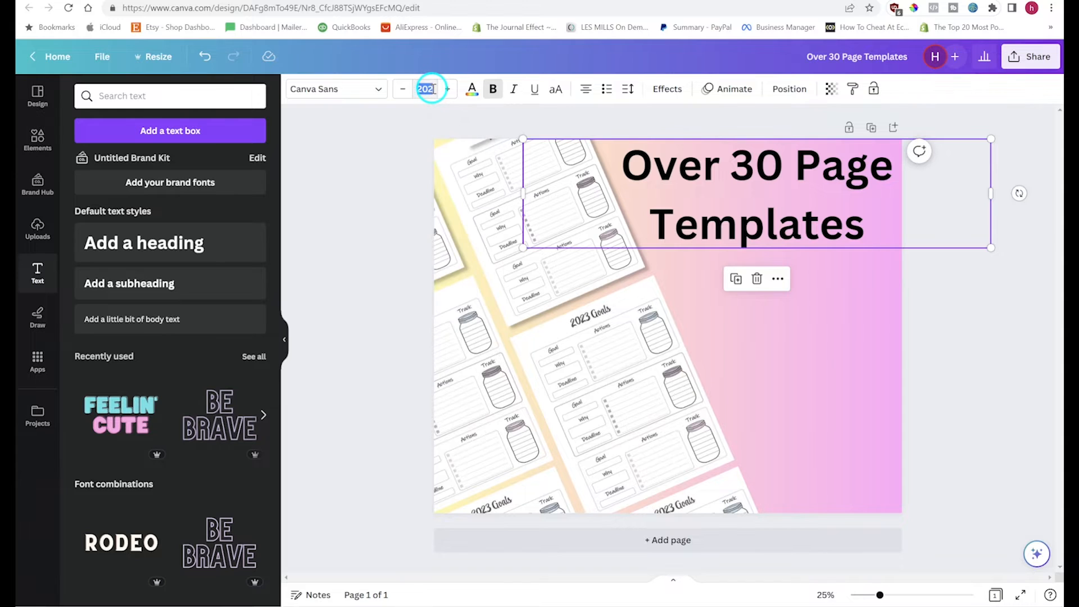
type("92")
key("Tab")
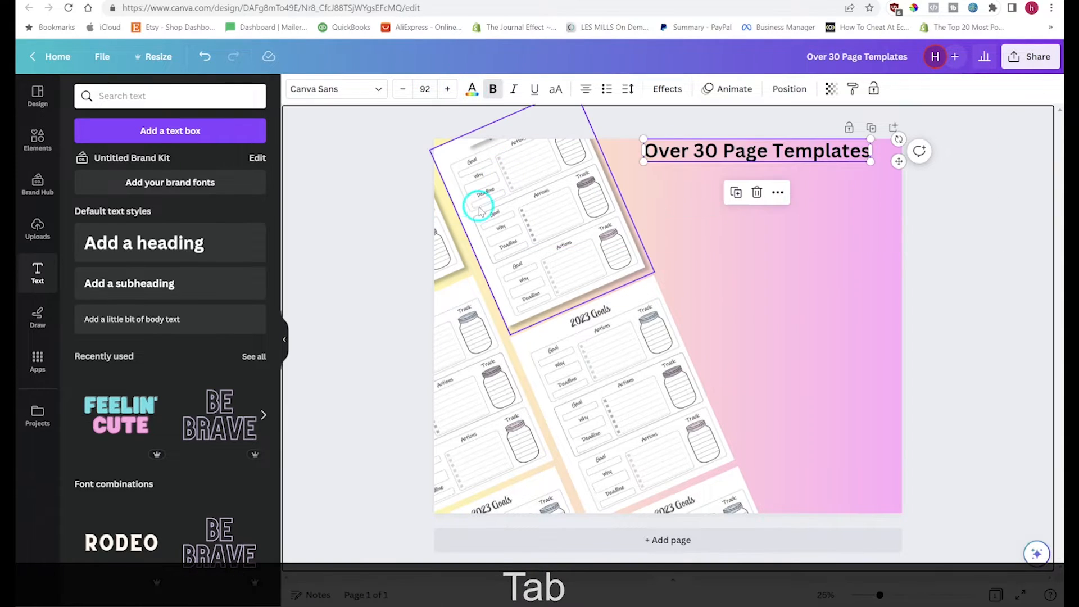
- Change the heading's font to Gagalin and enlarge it to size 144
left_click(323, 96)
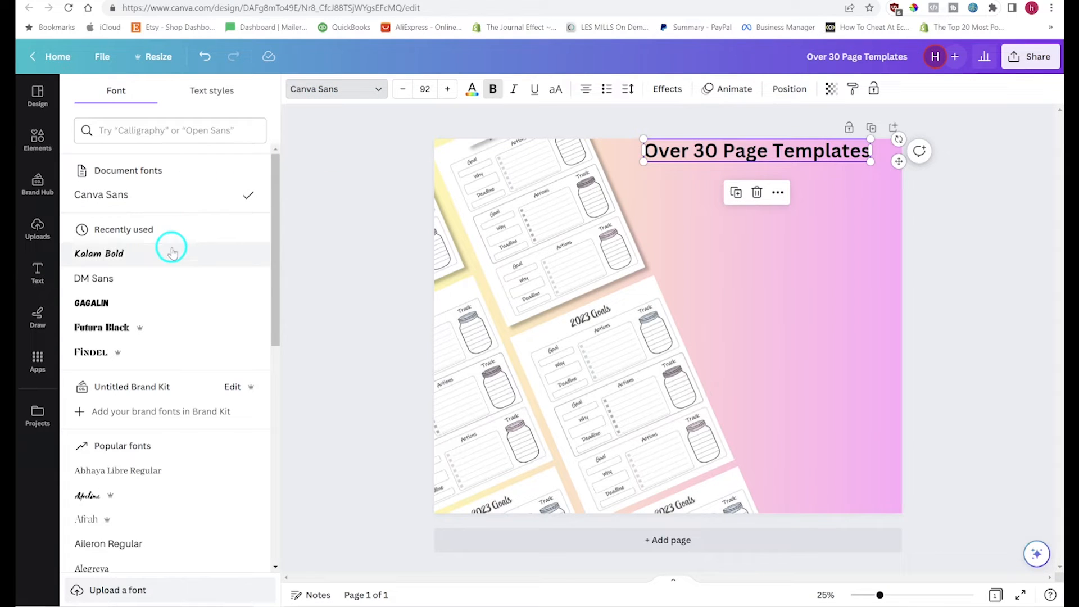
left_click(157, 302)
left_click(448, 89)
left_click(448, 89)
left_click(447, 89)
left_click(449, 90)
left_click(449, 90)
left_click(450, 90)
left_click(450, 90)
left_click(450, 90)
left_click(450, 90)
left_click(450, 90)
left_click(449, 90)
left_click(448, 89)
left_click(351, 188)
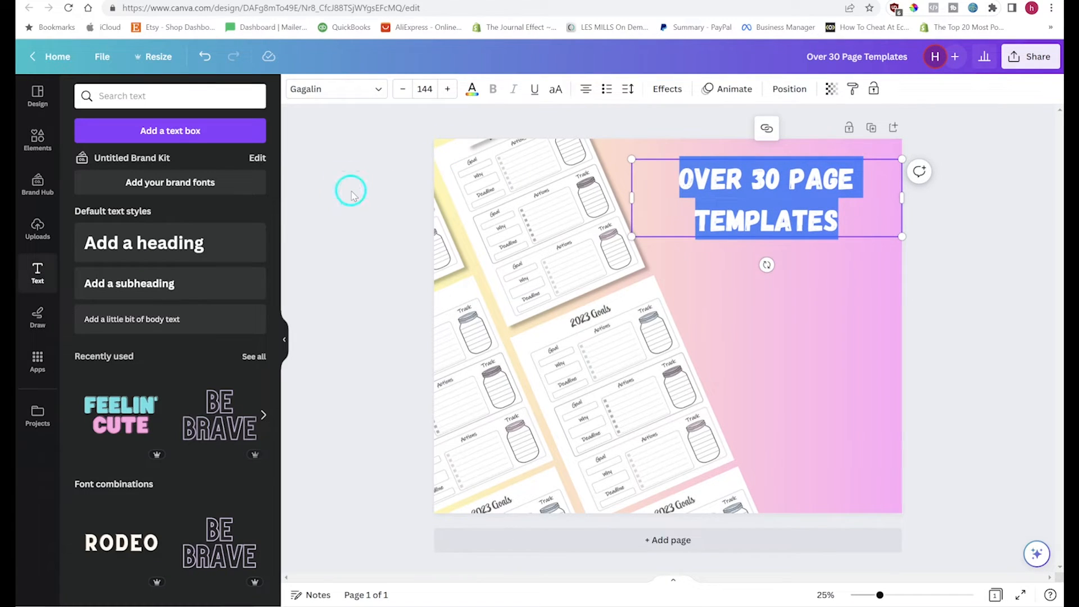
- Tighten the heading's line spacing to 1.19
left_click(840, 212)
left_click_drag(837, 218, 695, 190)
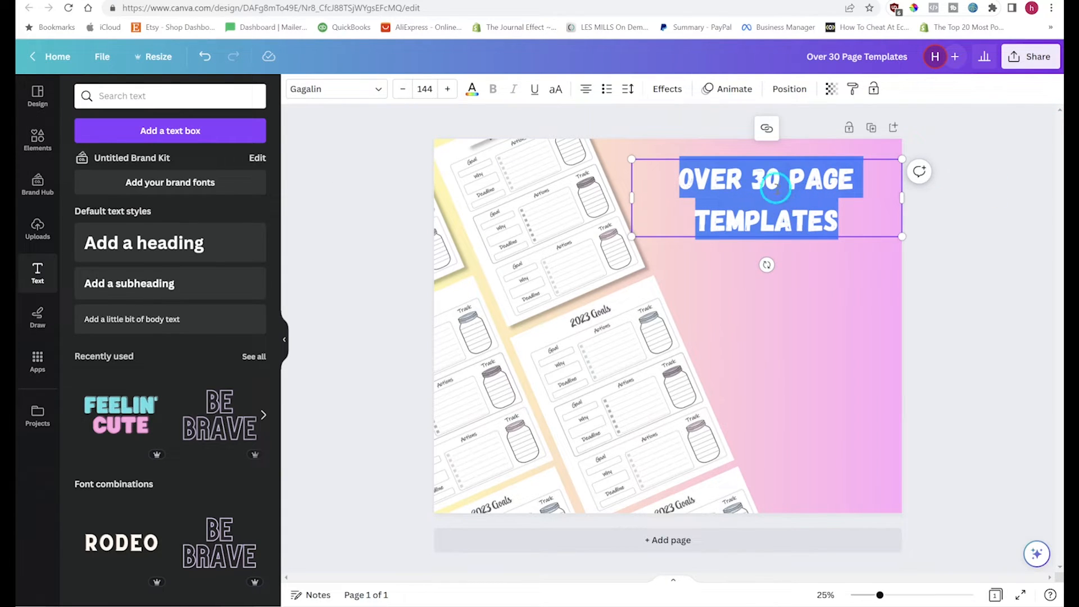
left_click(628, 91)
left_click_drag(703, 179, 687, 186)
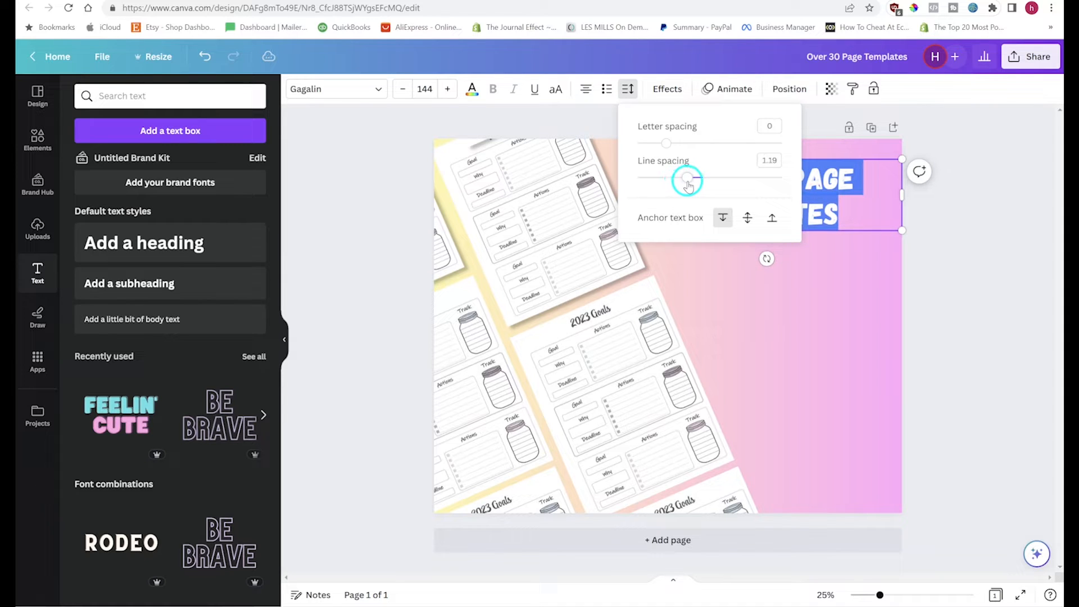
left_click(411, 188)
left_click(390, 212)
left_click(809, 216)
left_click(934, 266)
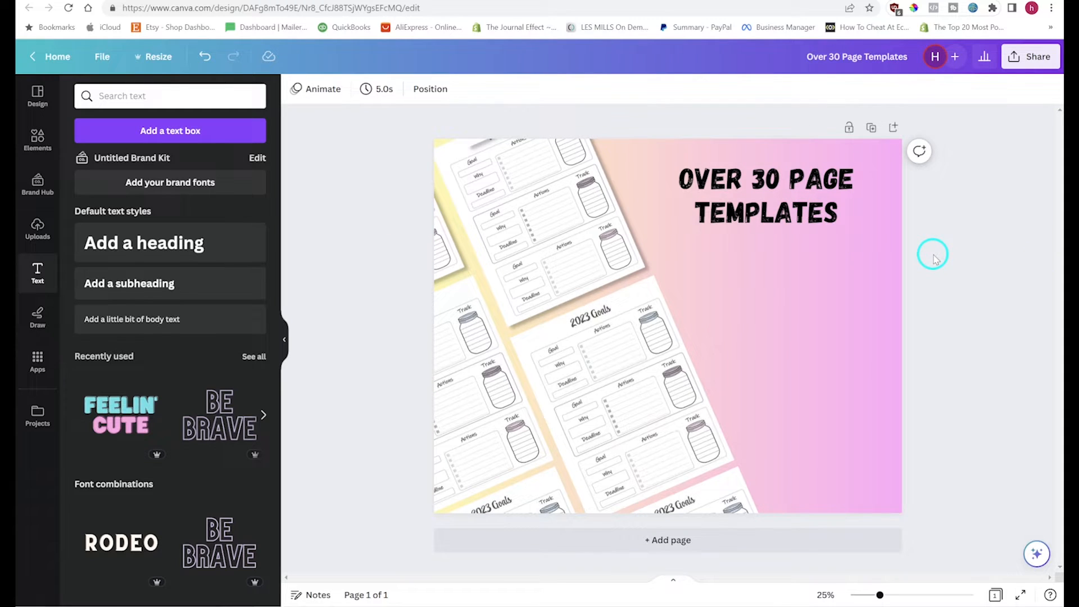
- Add a subheading reading "Including" and place it centred beneath the heading
left_click(137, 284)
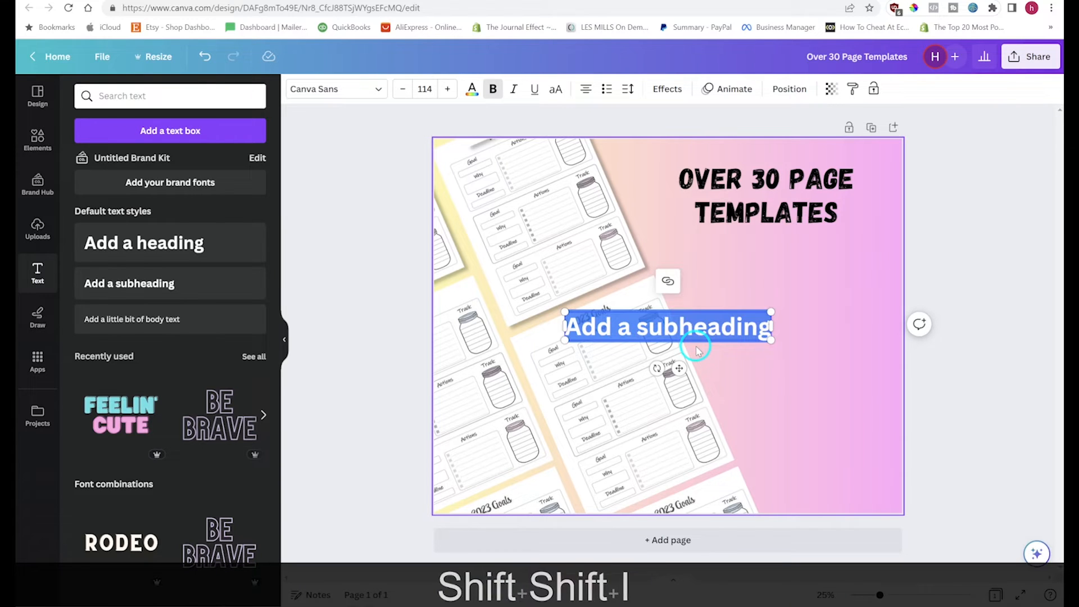
type("Including")
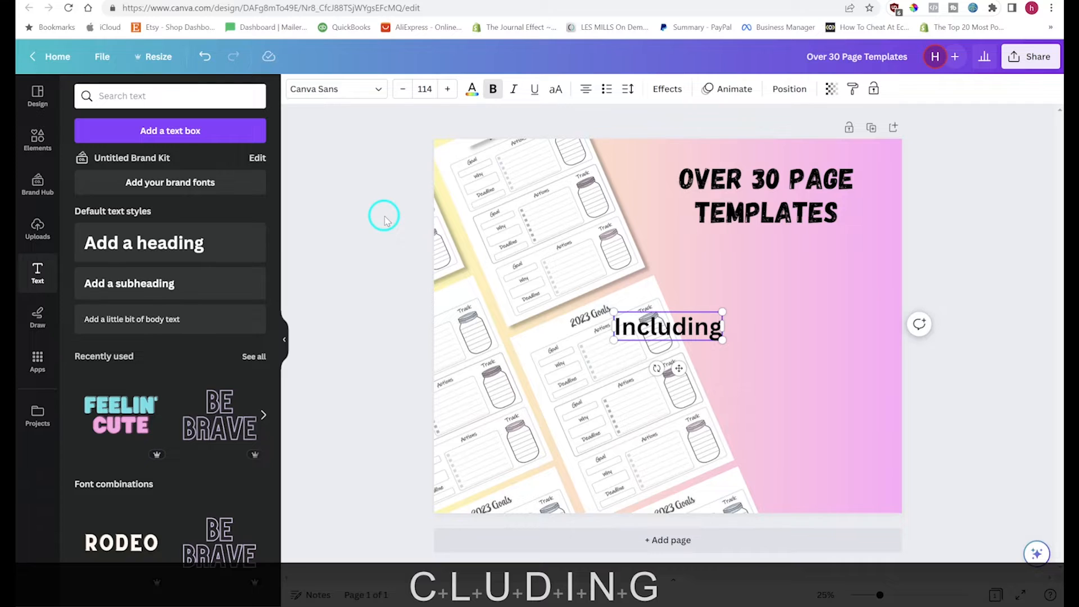
left_click(558, 356)
left_click_drag(685, 327, 782, 262)
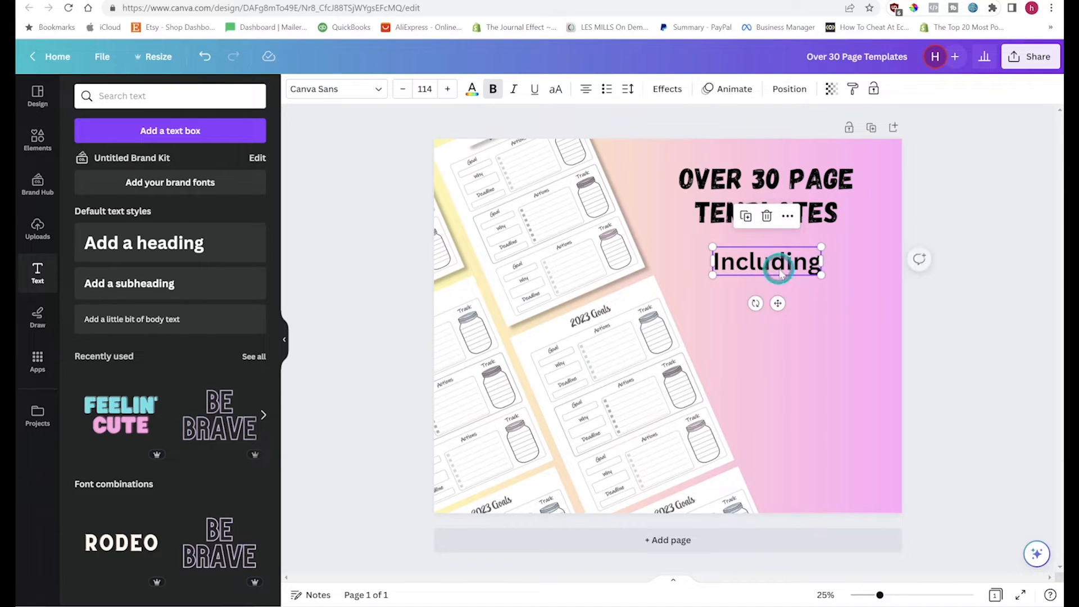
- Add a second subheading listing Budgeting, Goal Setting, Cleaning, Fitness Log, Travel Plan, Medical Trackers and And More!! on separate lines
key("Escape")
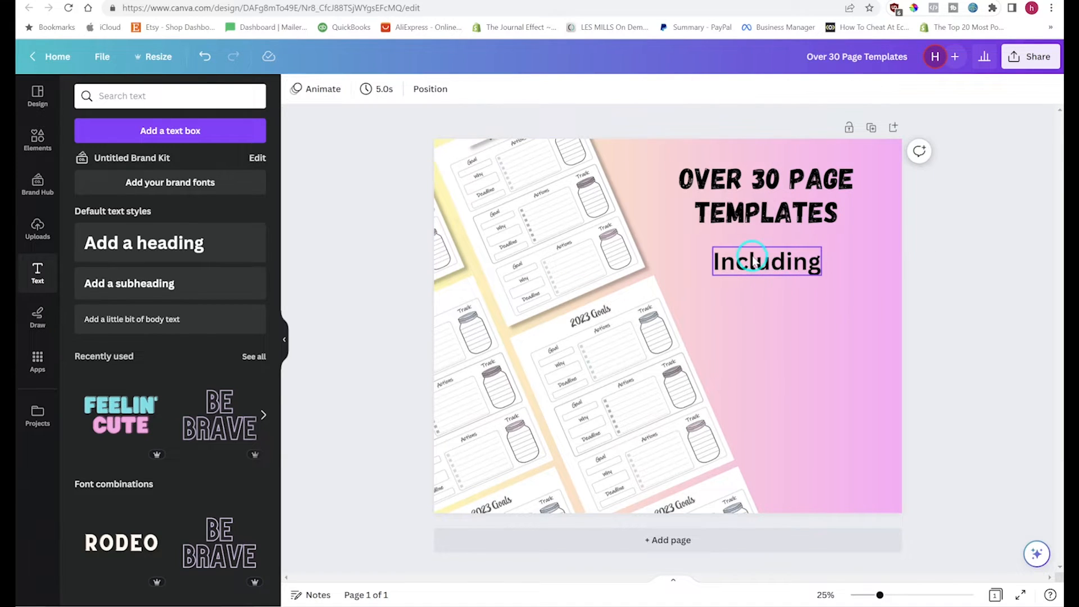
left_click(181, 281)
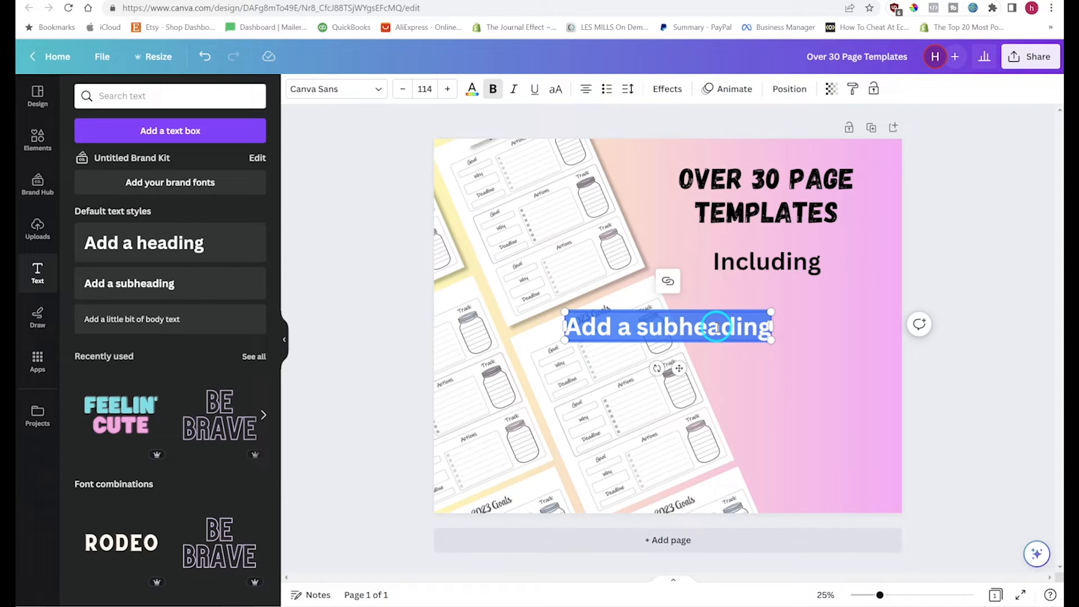
type("Budgeting")
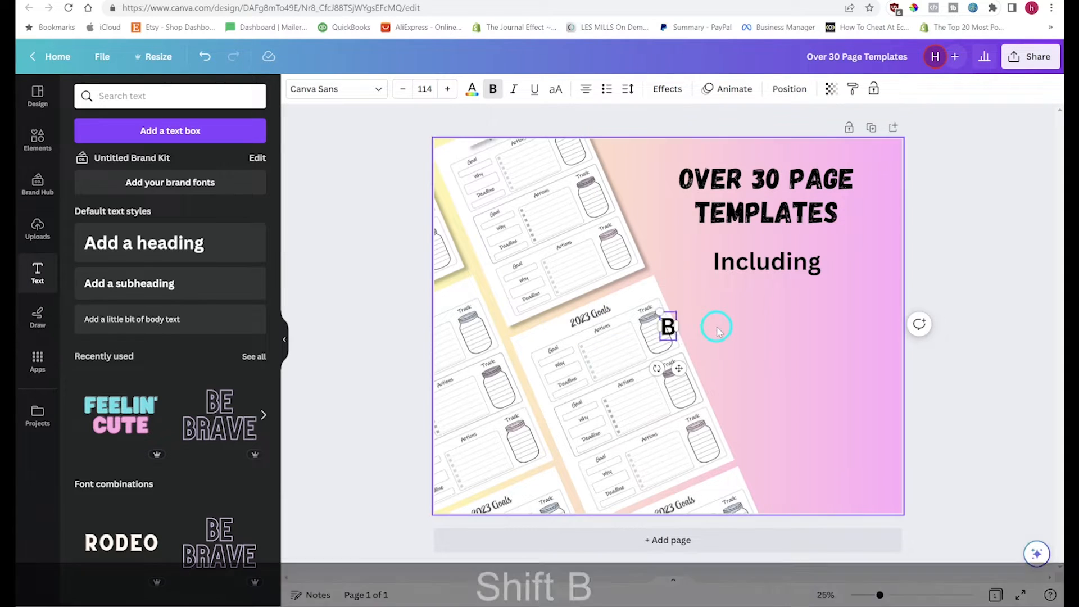
key("Return")
type("Go")
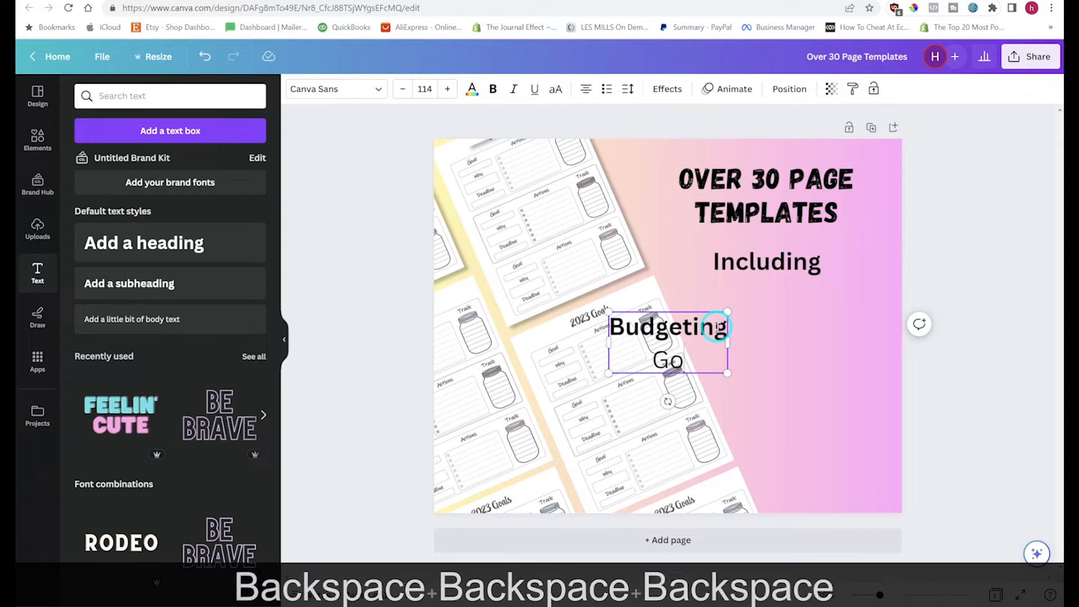
type("al Setting")
key("Return")
type("Cleaning")
key("Return")
type("Fitness Log")
key("Return")
type("Travel Plans")
key("Return")
key("BackSpace")
key("BackSpace")
key("Return")
type("Medical Trackers")
key("Return")
type("And Mr")
key("BackSpace")
type("ore!!")
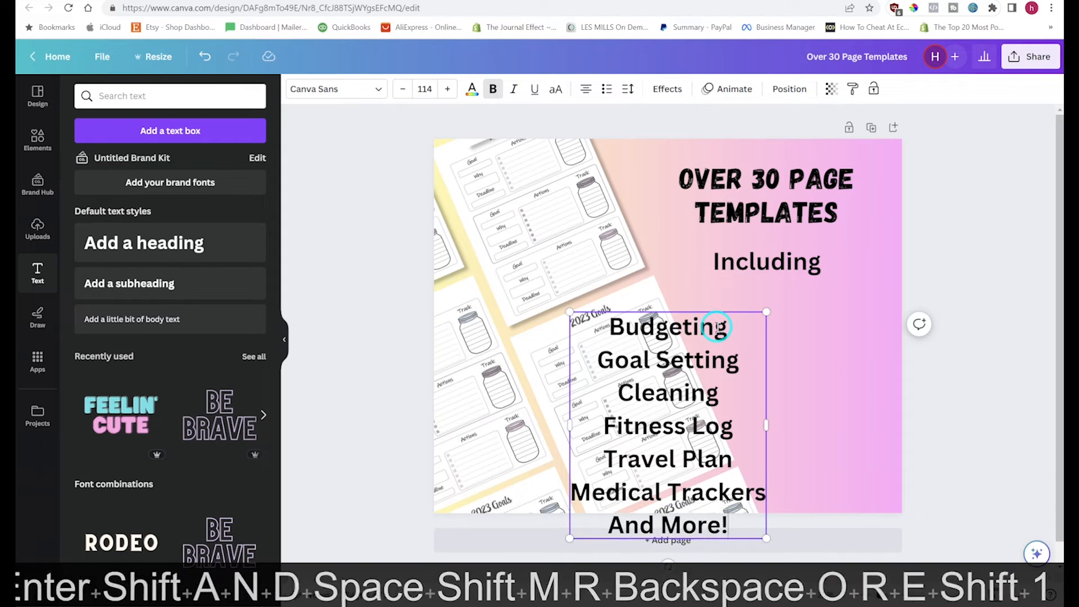
- Format the list as left-aligned bullets and place it directly beneath "Including" on the design's right side
left_click_drag(607, 324, 734, 517)
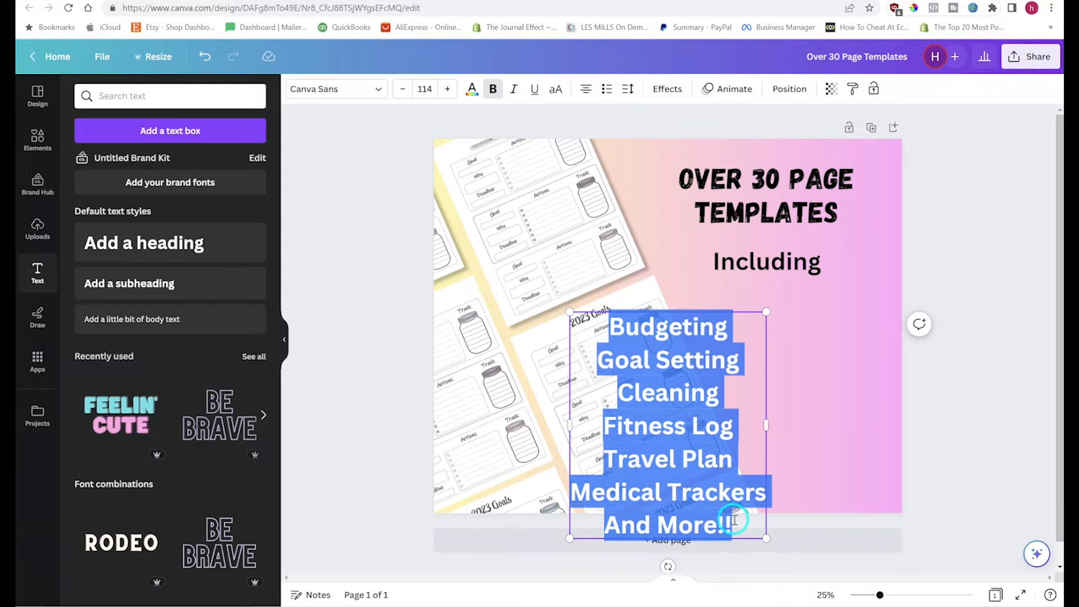
left_click(608, 90)
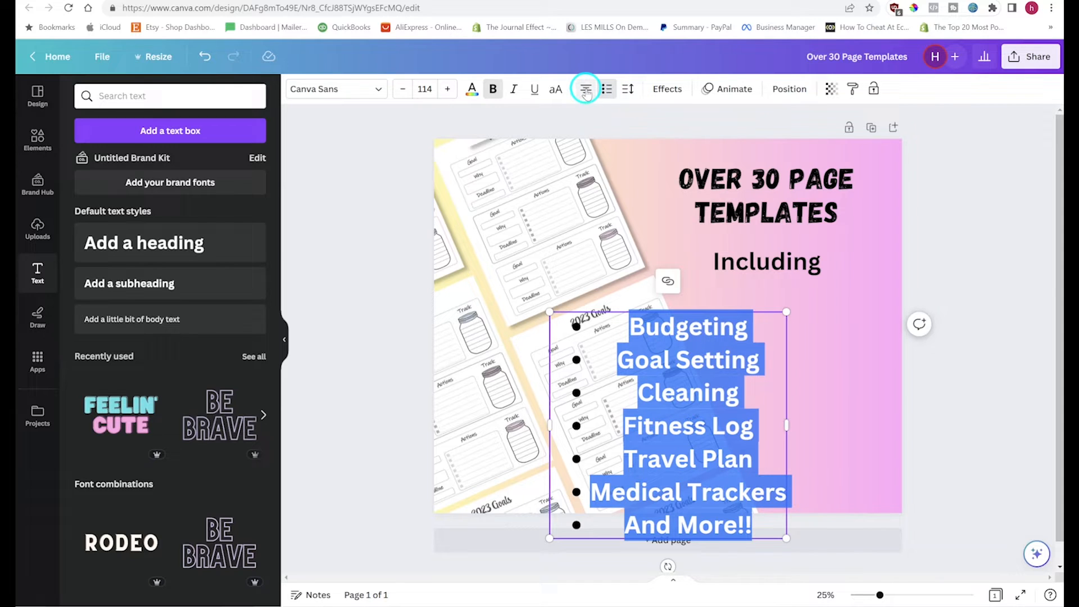
left_click(585, 90)
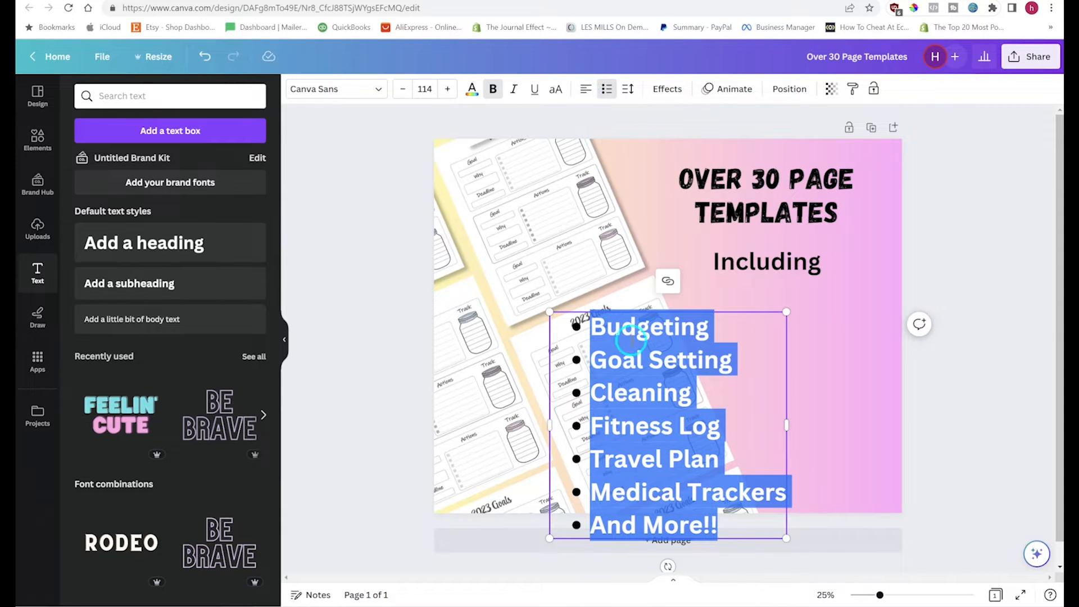
left_click_drag(646, 334, 738, 328)
left_click(395, 309)
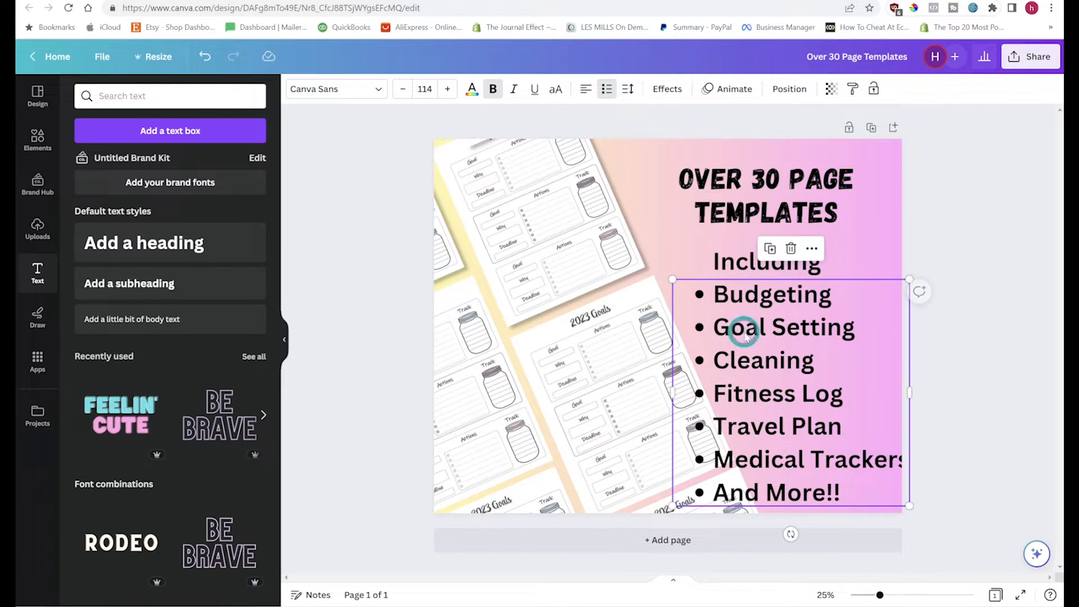
- Reduce the font size of the whole bulleted list to 80
double_click(767, 304)
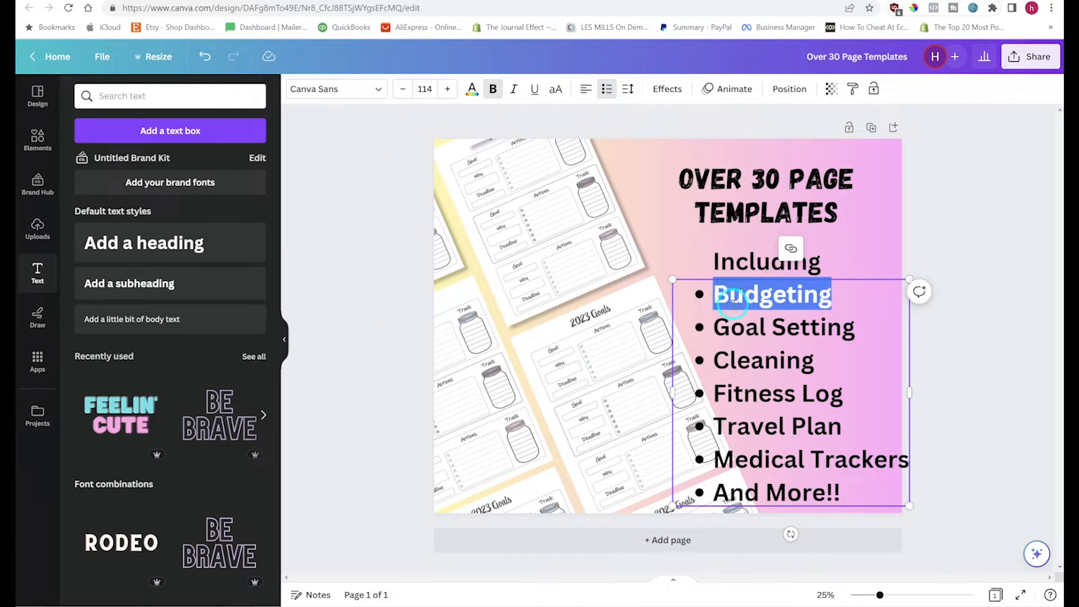
left_click(841, 490, "shift")
left_click(402, 90)
left_click(403, 90)
left_click(402, 90)
left_click(402, 90)
left_click(402, 90)
left_click(402, 90)
left_click(403, 90)
left_click(402, 90)
left_click(402, 90)
left_click(402, 90)
left_click(402, 90)
left_click(402, 90)
left_click(402, 90)
left_click(402, 90)
left_click(402, 90)
- Shift the page collage slightly left to leave more room for the text
left_click_drag(364, 174, 618, 548)
scroll(673, 563, "down", 3)
key("alt")
left_click_drag(591, 307, 553, 404)
left_click(482, 145)
key("Delete")
- Enlarge the "Over 30 Page Templates" heading text and nudge it slightly up and left
left_click(783, 209)
double_click(784, 209)
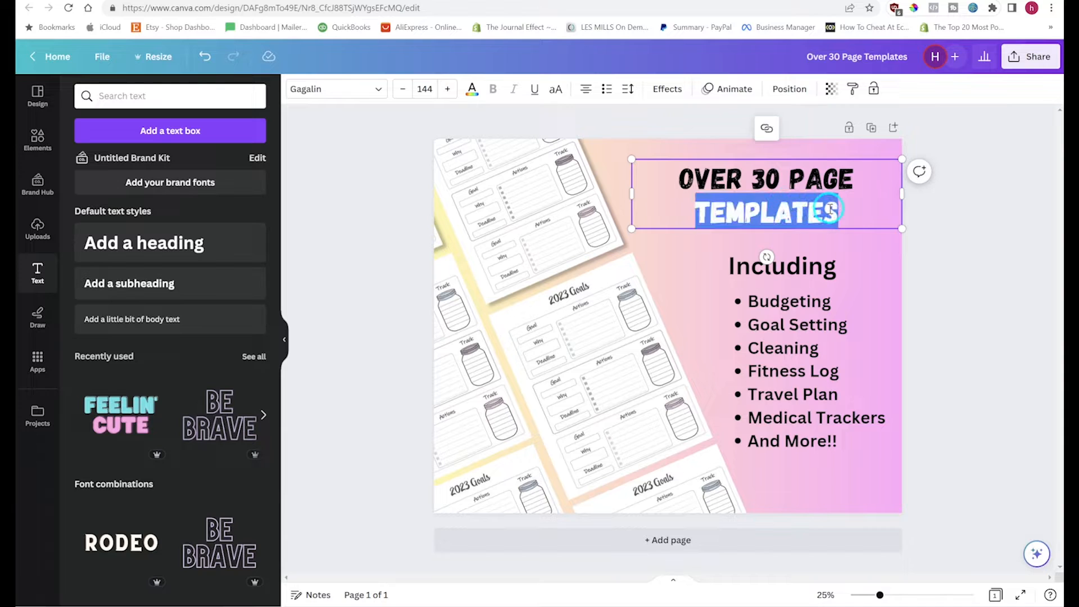
triple_click(789, 209)
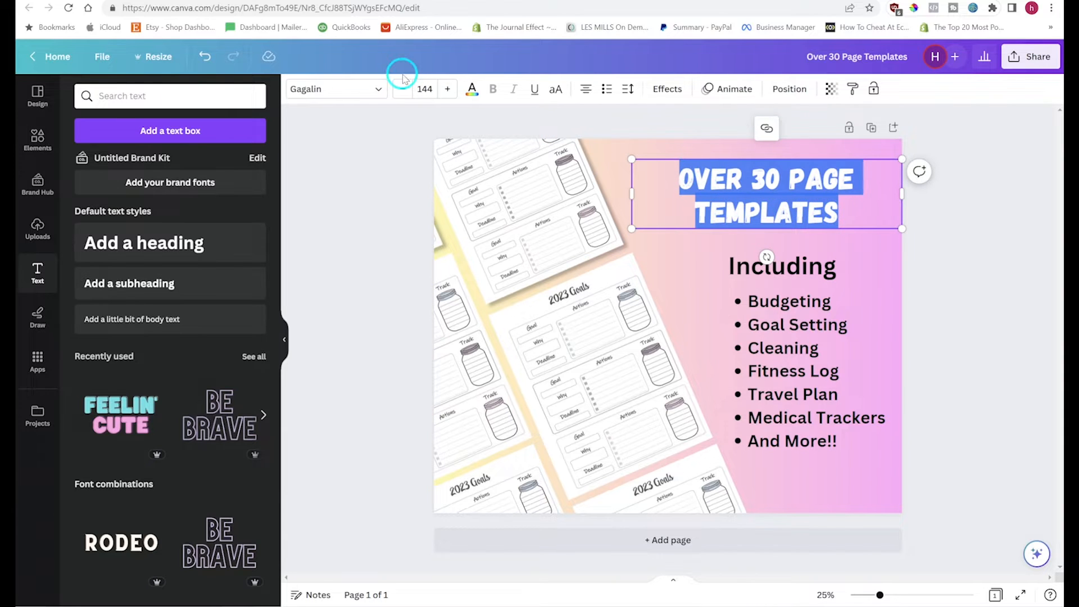
left_click(448, 89)
left_click(448, 89)
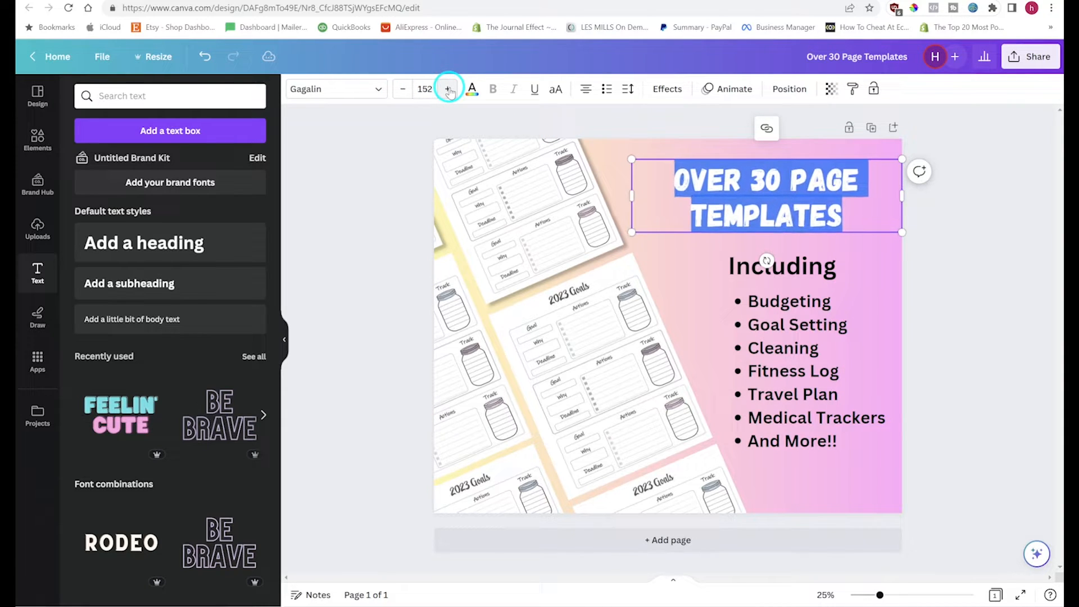
left_click(1040, 369)
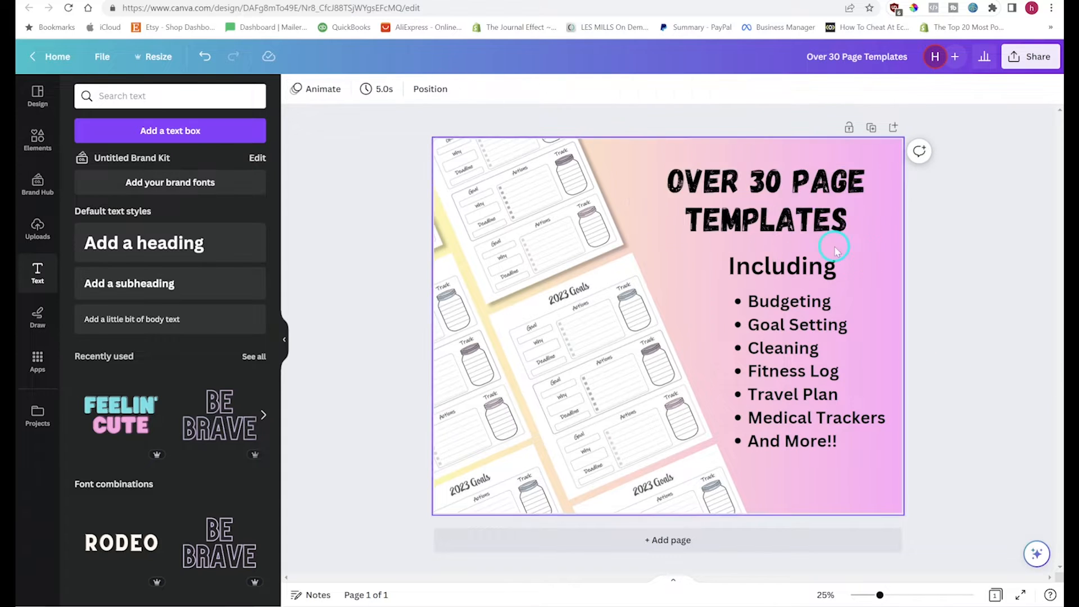
mouse_move(821, 184)
left_mouse_down()
mouse_move(805, 179)
mouse_move(818, 177)
left_mouse_up()
- Shift the "Including" subheading slightly right above the bulleted list
left_click(821, 264)
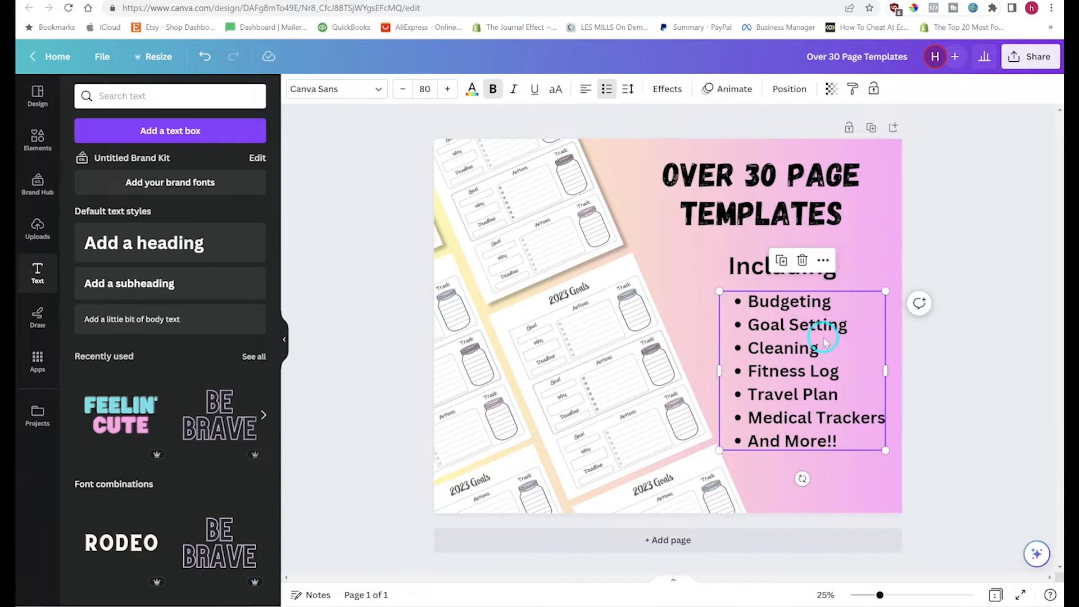
left_click_drag(749, 266, 800, 268)
left_click(872, 293)
left_click(915, 317)
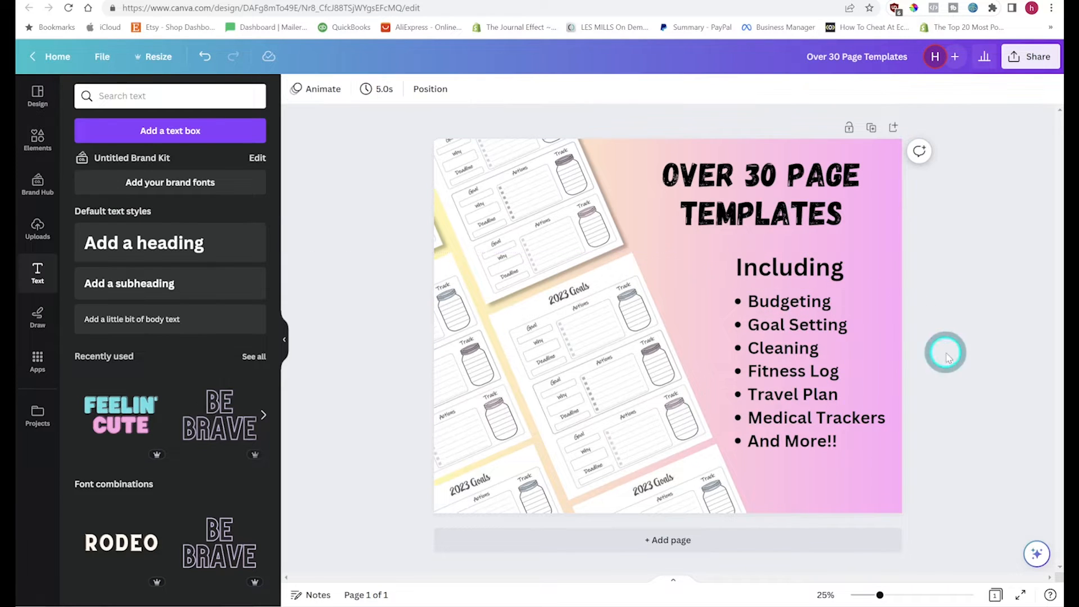
- Add a second page and set its background to the light pink from The Journal Effect palette
left_click(680, 539)
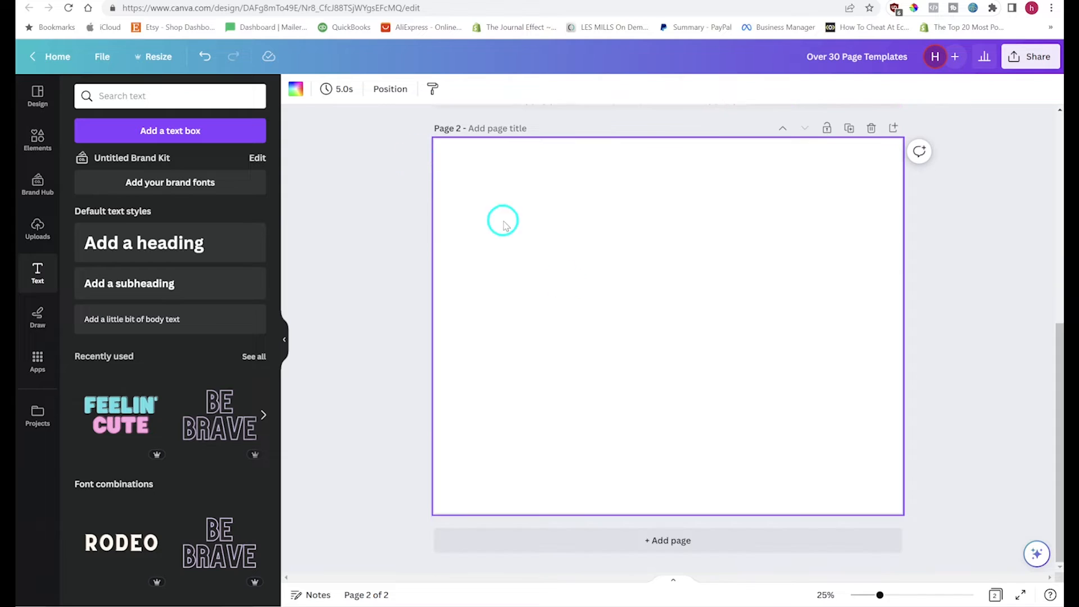
left_click(295, 88)
left_click(90, 256)
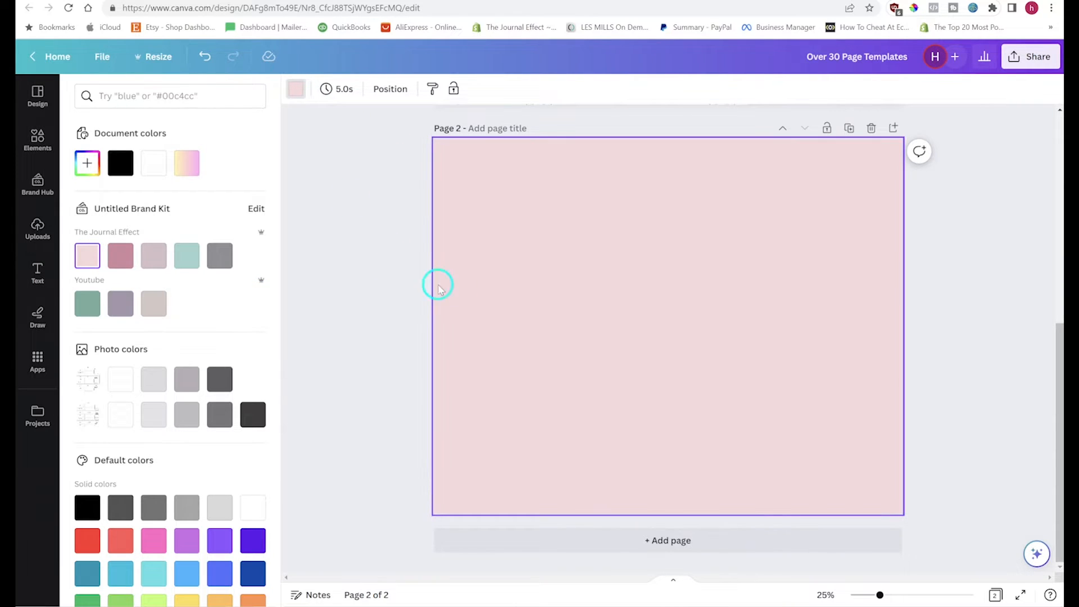
left_click(414, 304)
left_click(328, 269)
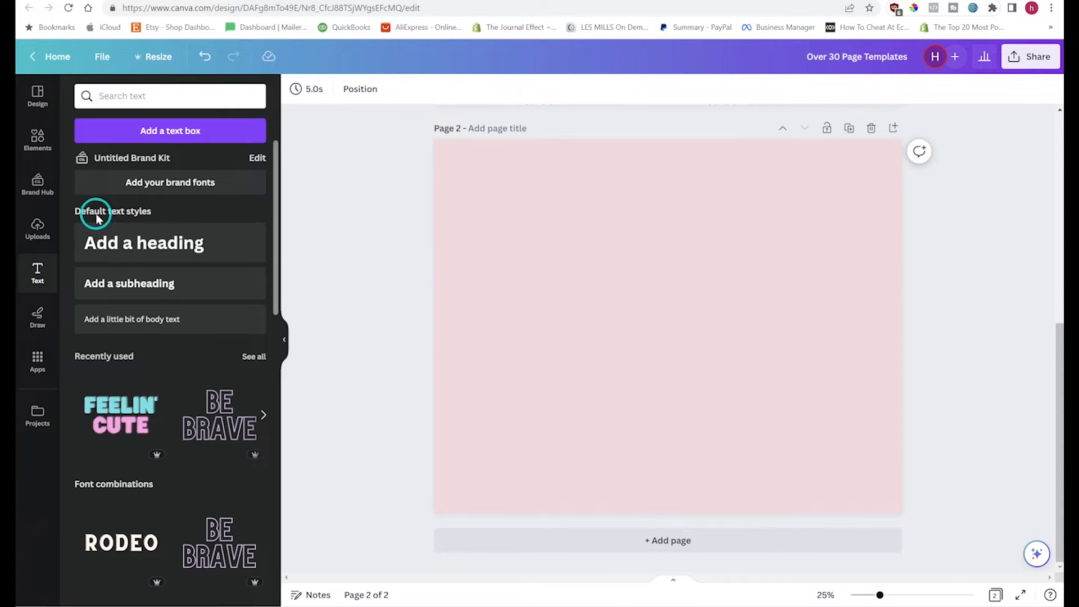
- Find the rectangle shape in the elements library and add it to page 2
left_click(39, 145)
left_click(232, 96)
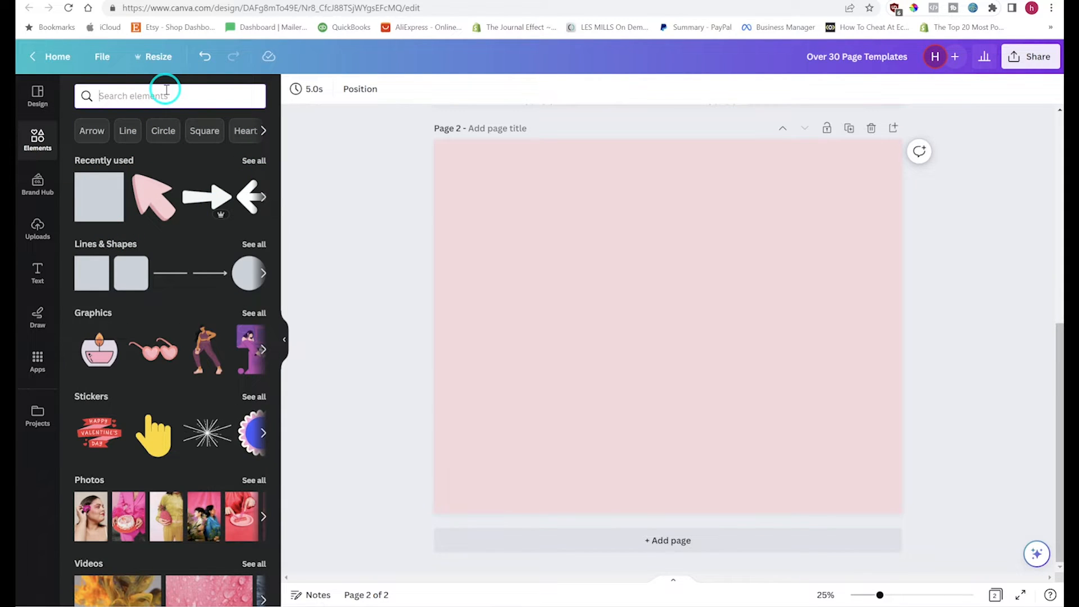
type("re")
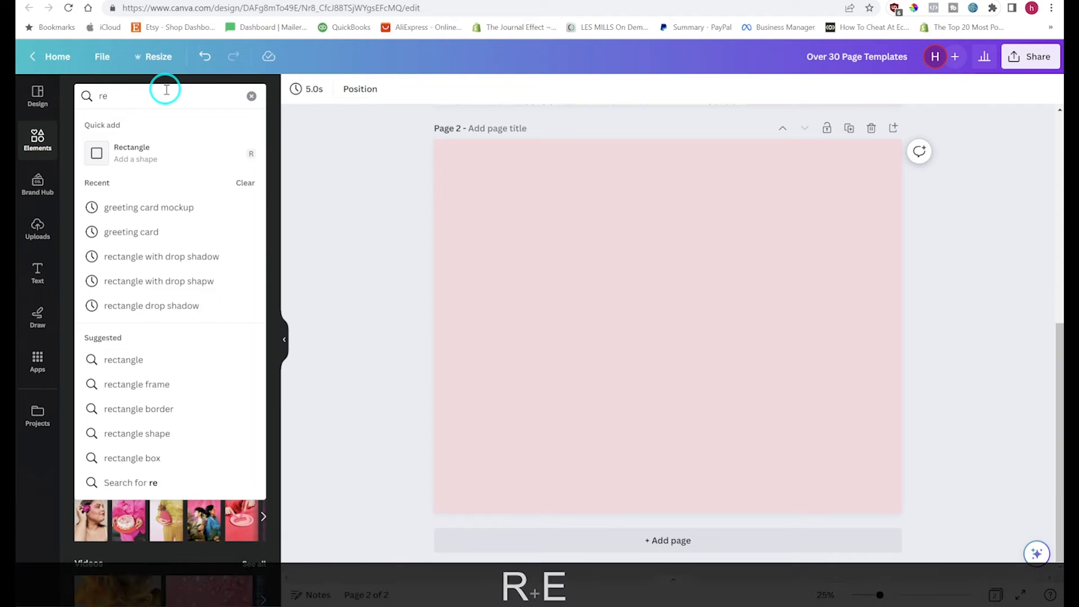
left_click(137, 150)
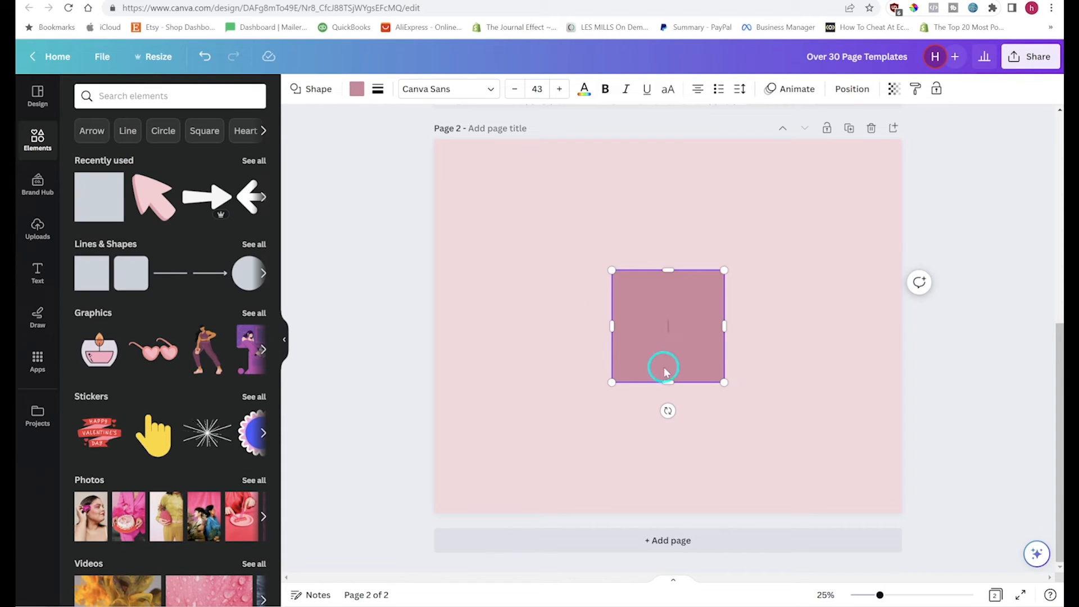
- Rotate and stretch the rectangle to cover the page's lower-right half, with its edge running diagonally from corner to corner
left_click_drag(667, 412, 706, 389)
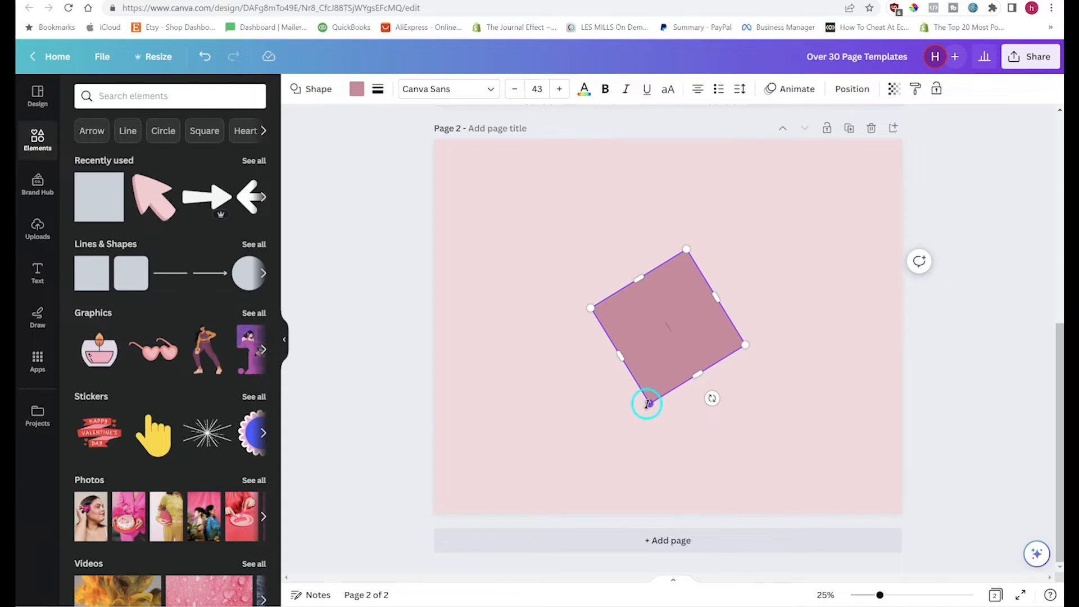
left_click_drag(618, 359, 378, 517)
left_click_drag(722, 300, 951, 181)
left_click_drag(731, 289, 751, 332)
left_click_drag(733, 459, 727, 414)
left_click_drag(719, 349, 717, 344)
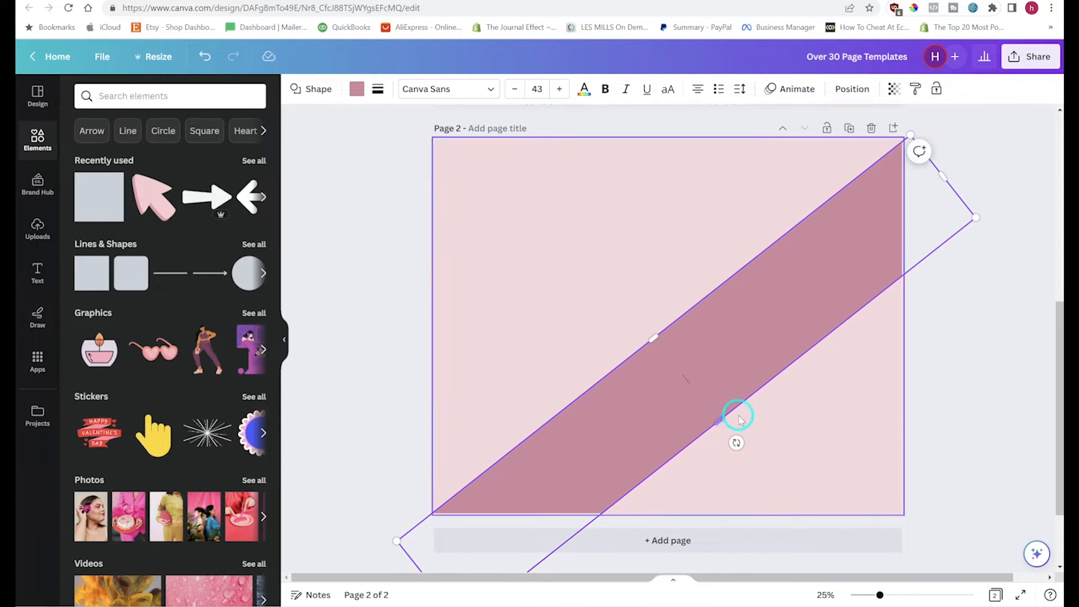
left_click_drag(718, 427, 887, 554)
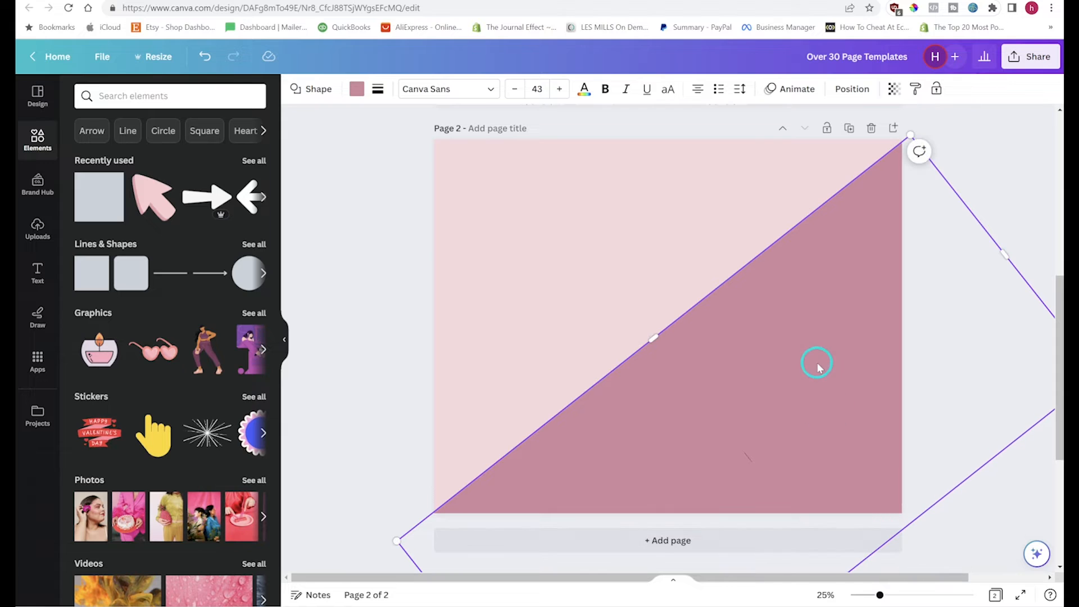
- Recolour the diagonal shape with the mint green from The Journal Effect palette
left_click(357, 89)
left_click(90, 304)
left_click(201, 262)
left_click(357, 270)
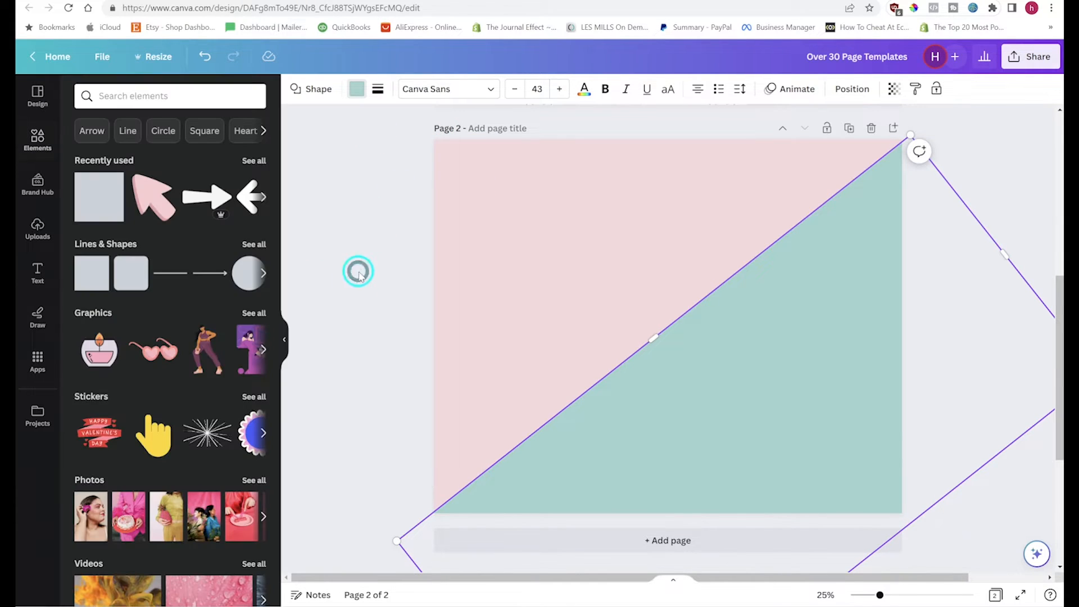
left_click(361, 368)
left_click(530, 203)
left_click(313, 297)
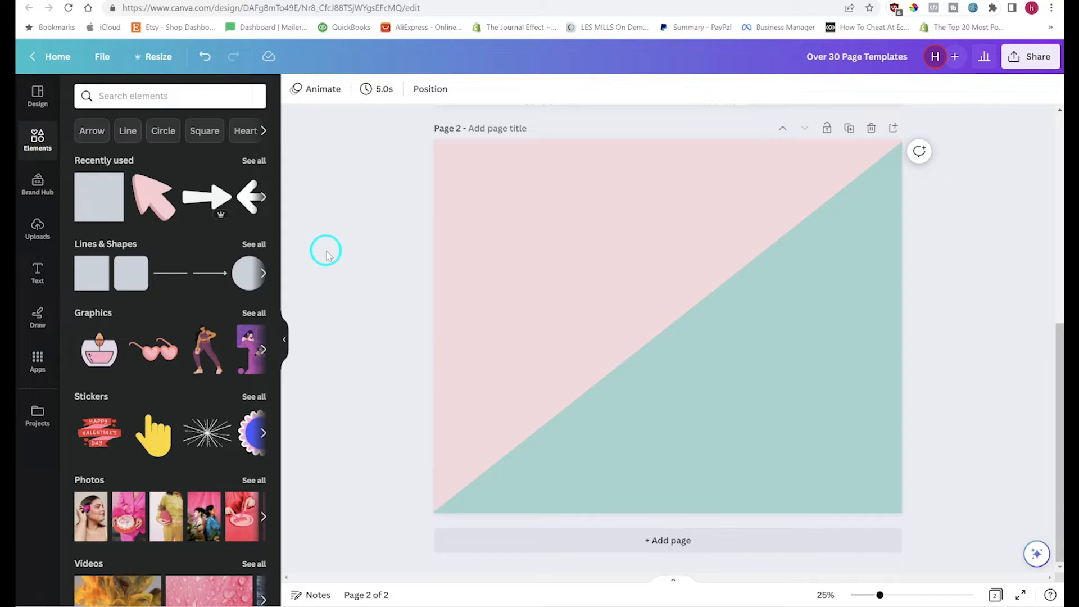
- Add a heading reading "6 Bonus Templates" to page 2
left_click(36, 269)
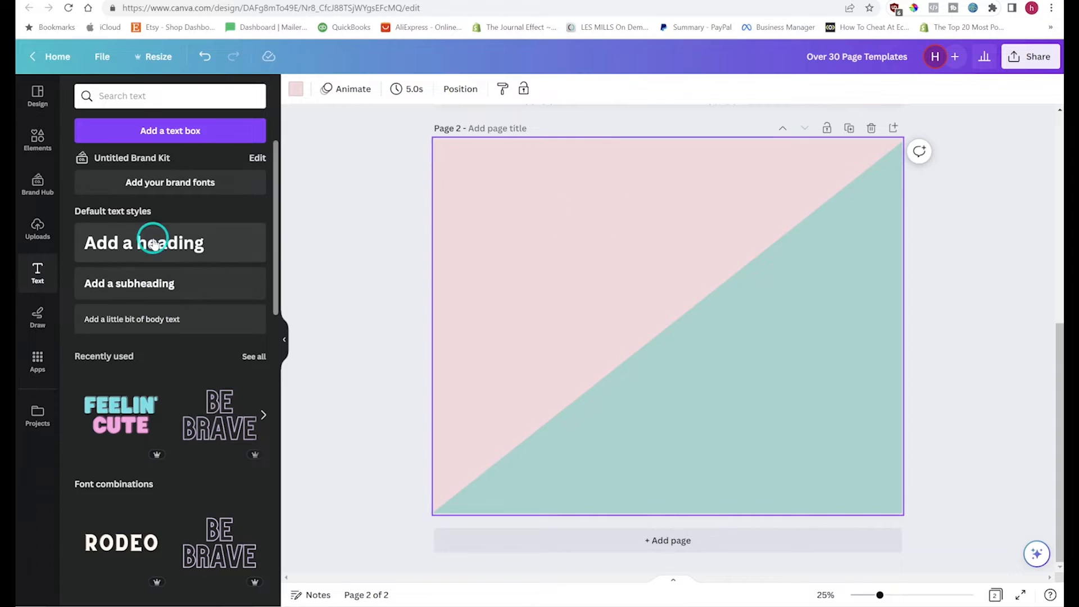
left_click(118, 241)
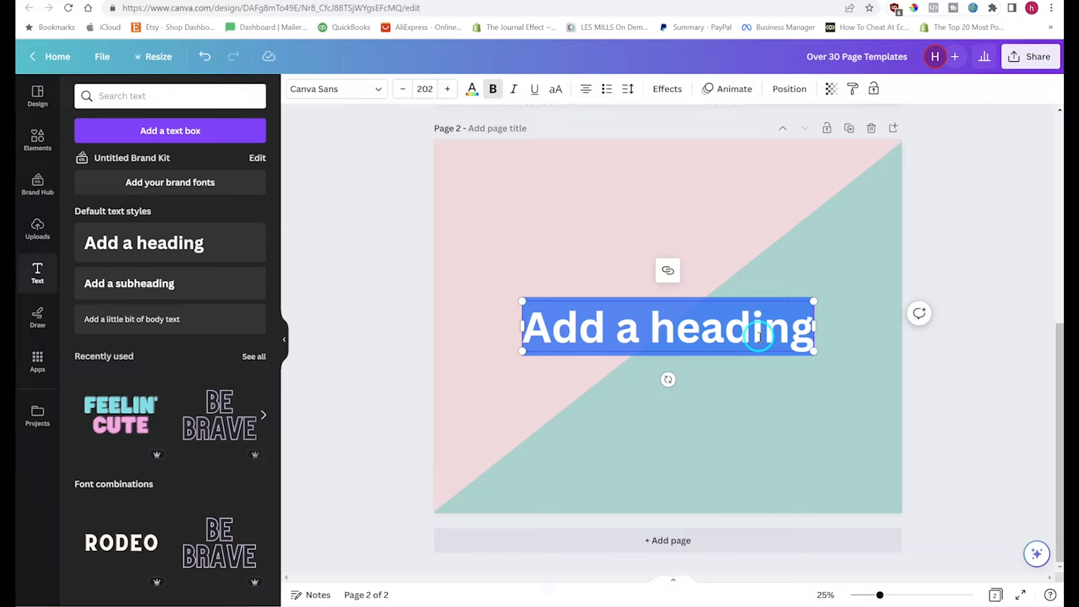
type("6 ")
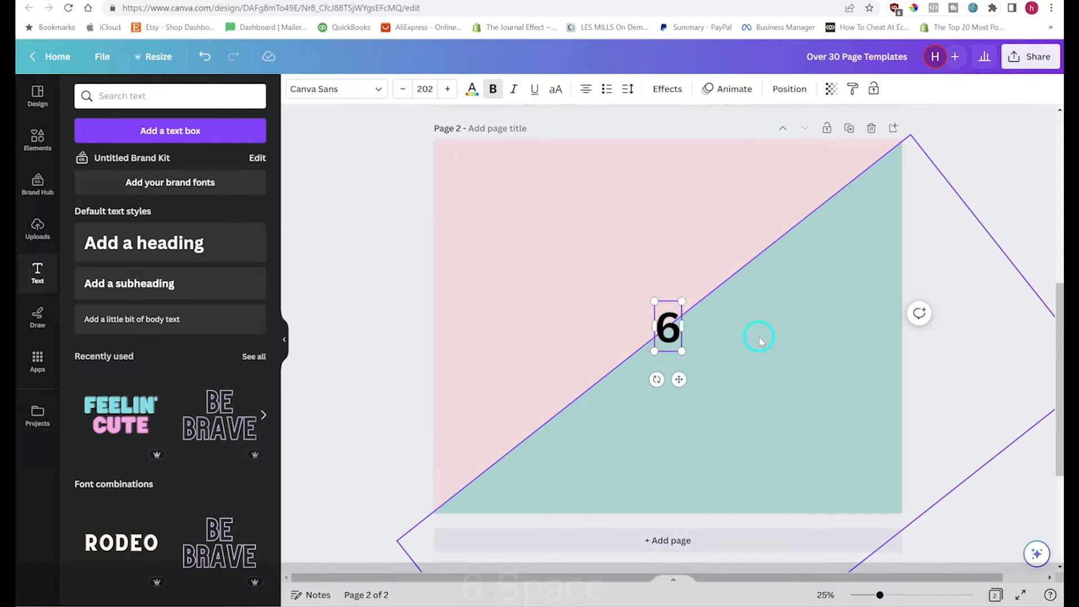
type("Bon")
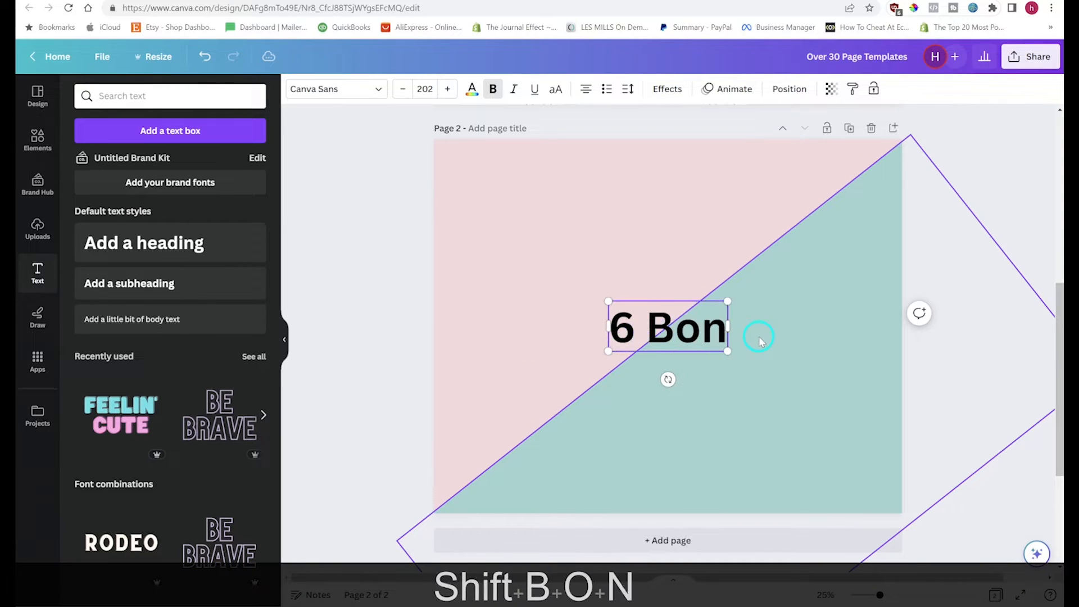
type("us Tem")
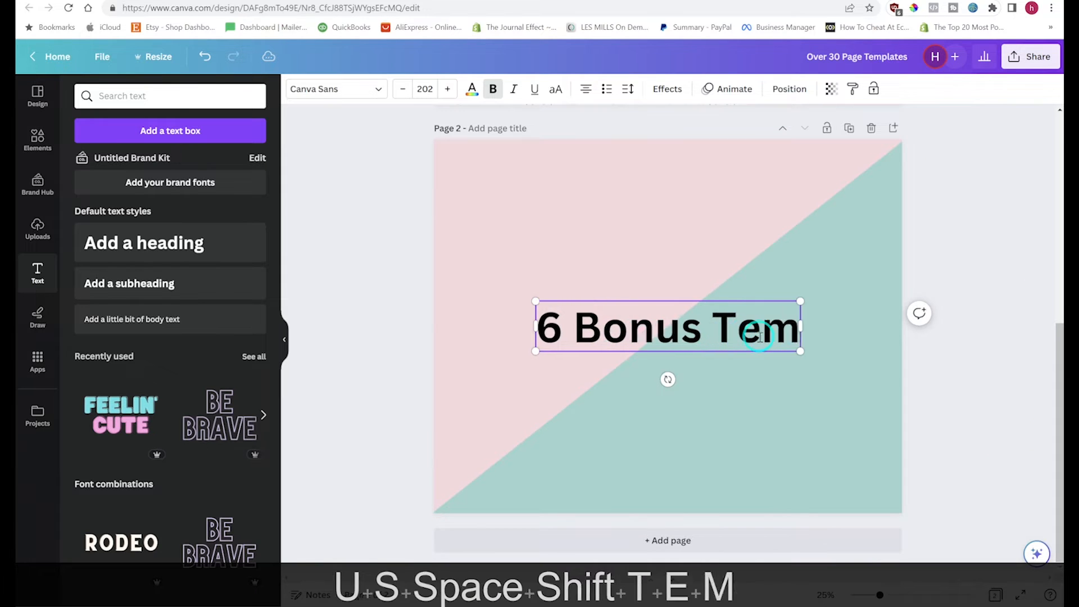
type("plates")
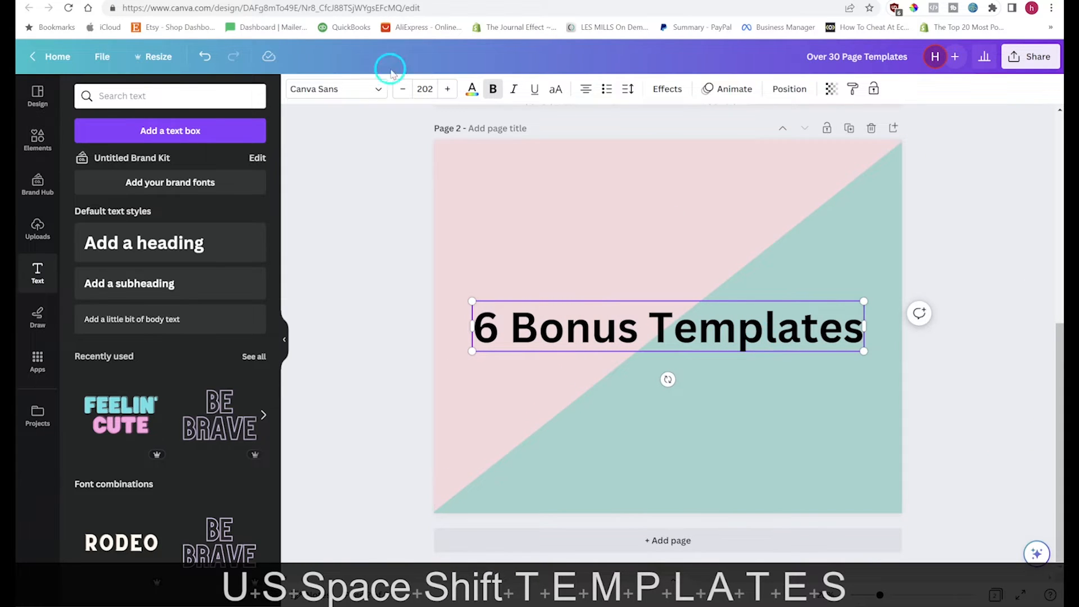
- Change the "6 Bonus Templates" heading's font to Gagalin
left_click(369, 89)
left_click(125, 219)
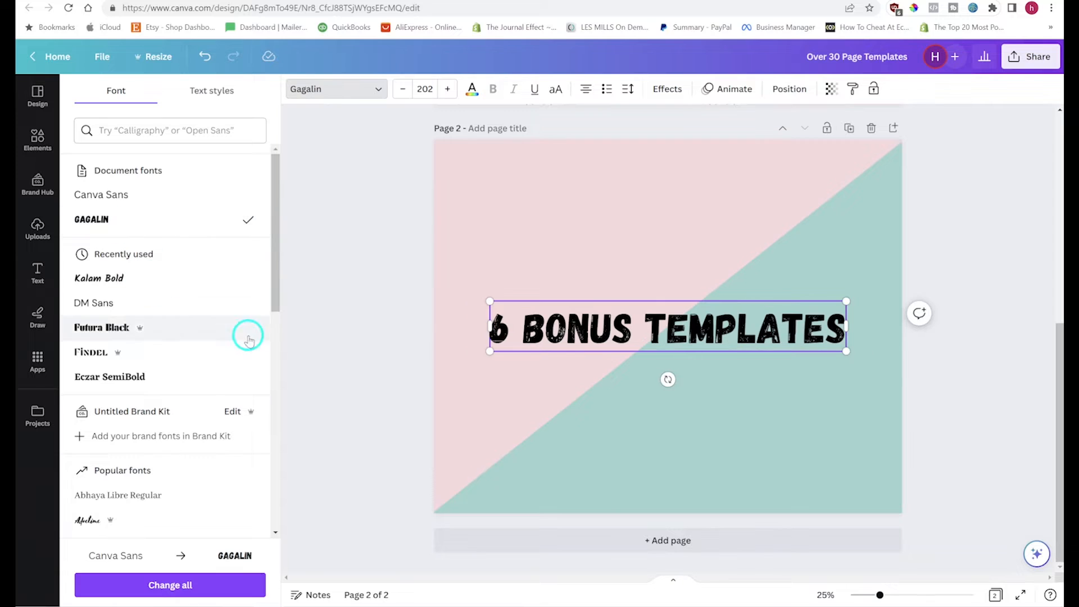
left_click_drag(670, 324, 678, 263)
left_click(662, 205)
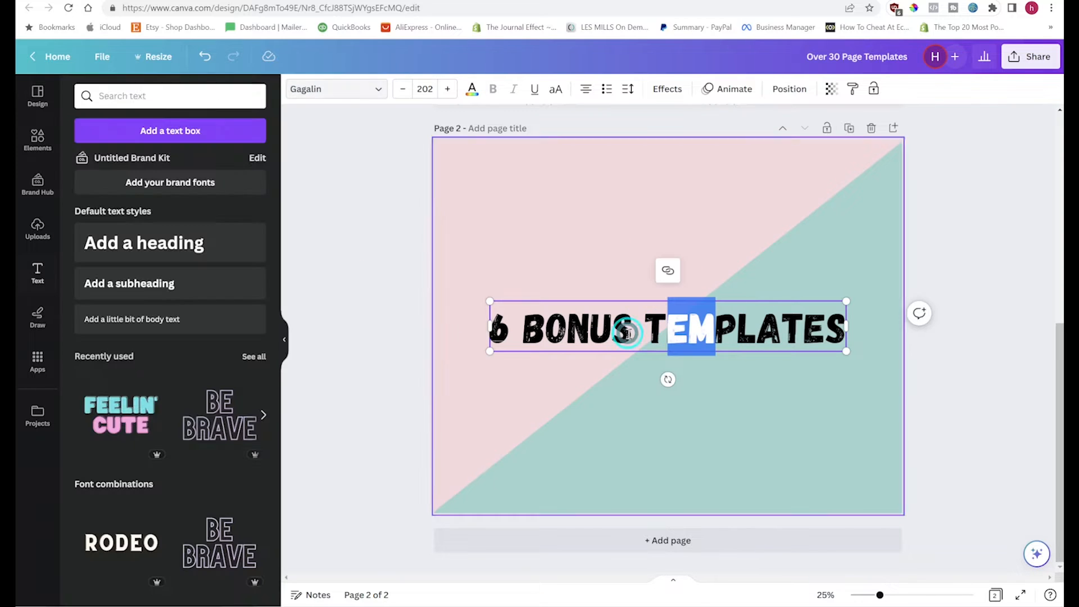
- Move the "6 Bonus Templates" heading up to the top of page 2, centred horizontally
left_click(433, 318)
left_click_drag(674, 320, 675, 176)
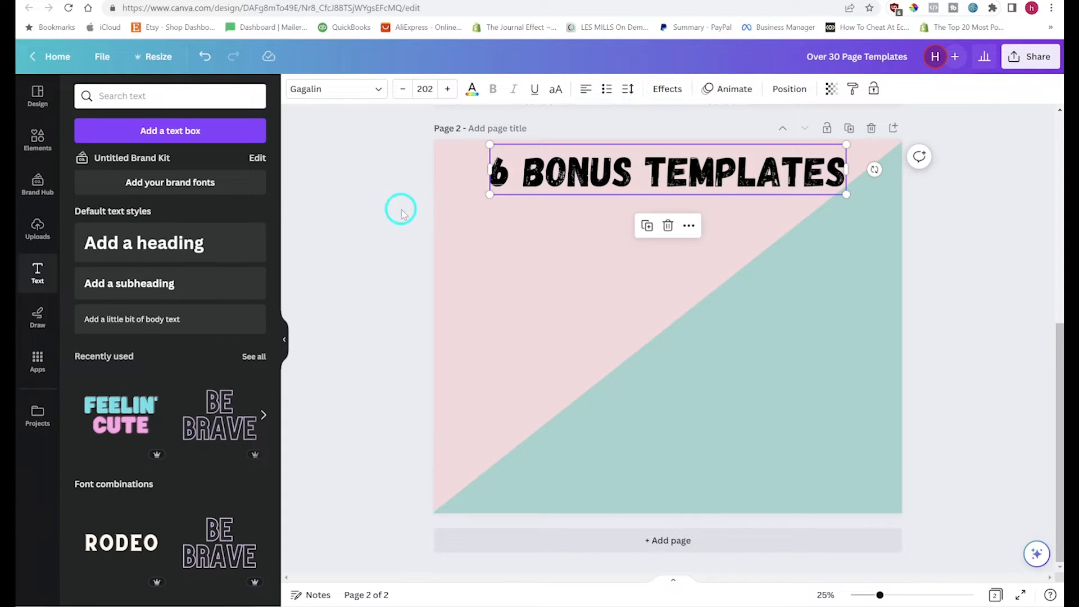
left_click(423, 289)
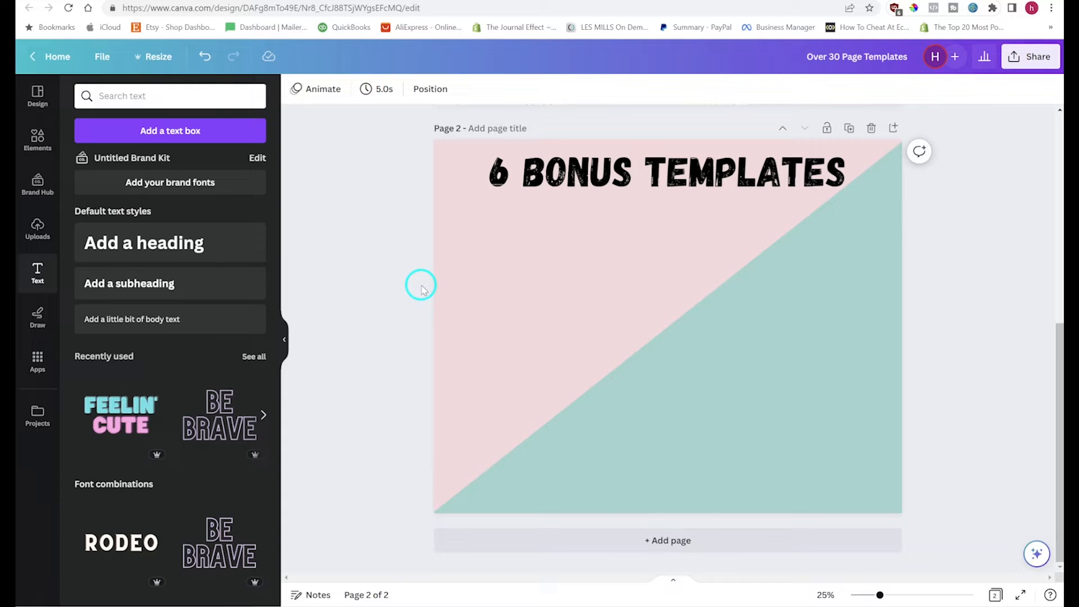
- Place the uploaded 2023 Goals page image on page 2, centred below the heading
left_click(37, 140)
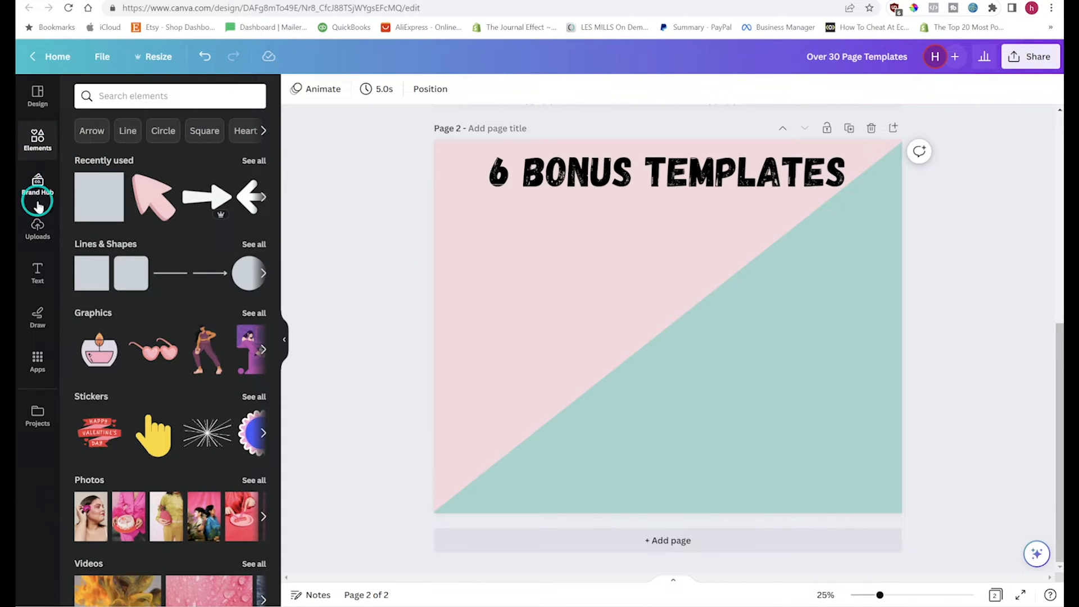
left_click(35, 237)
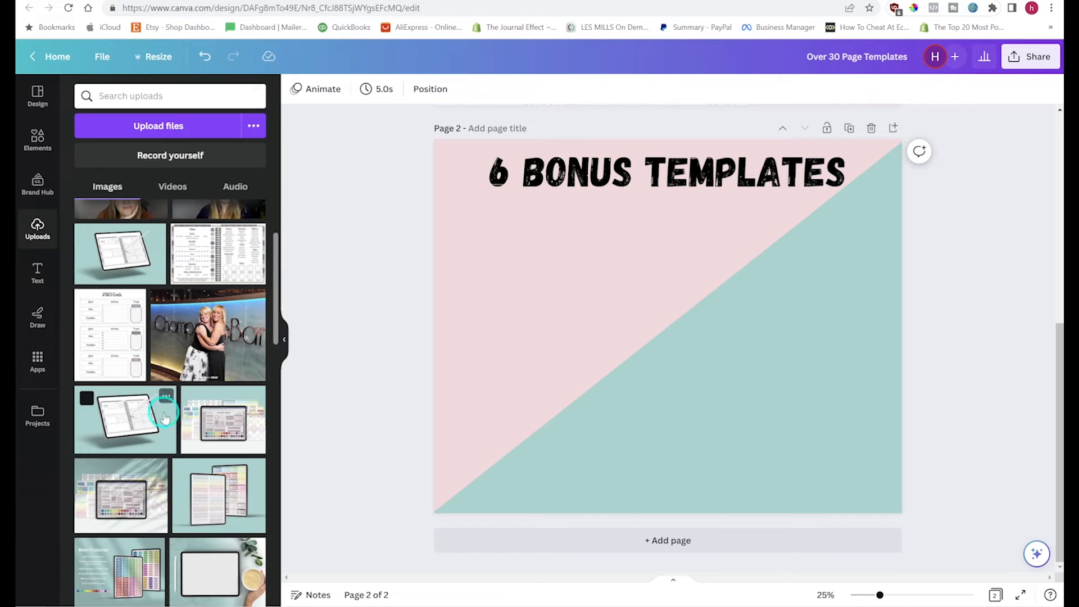
left_click_drag(98, 337, 531, 393)
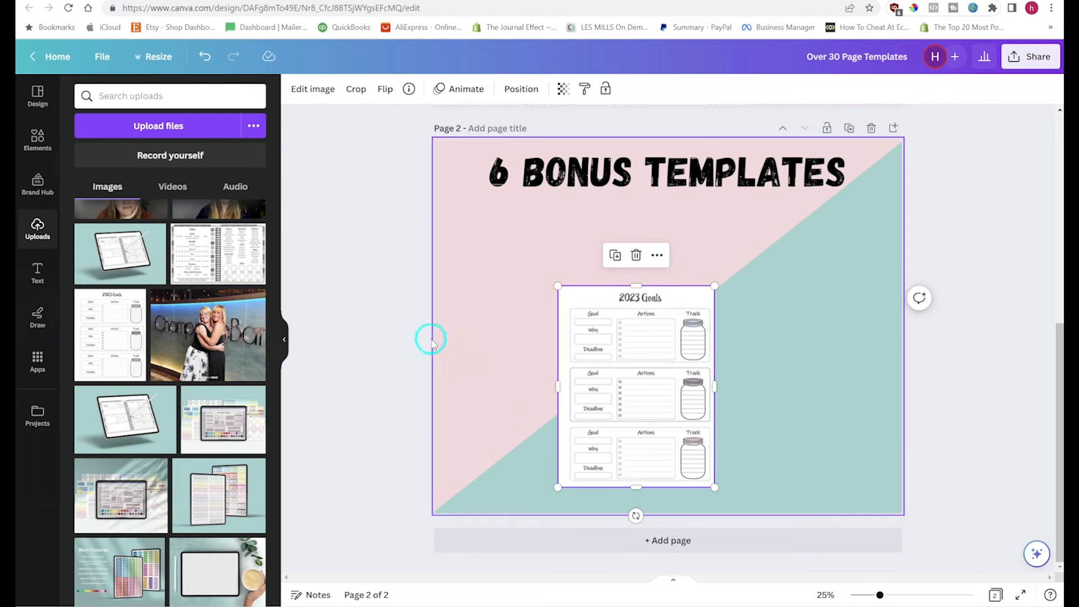
left_click(37, 140)
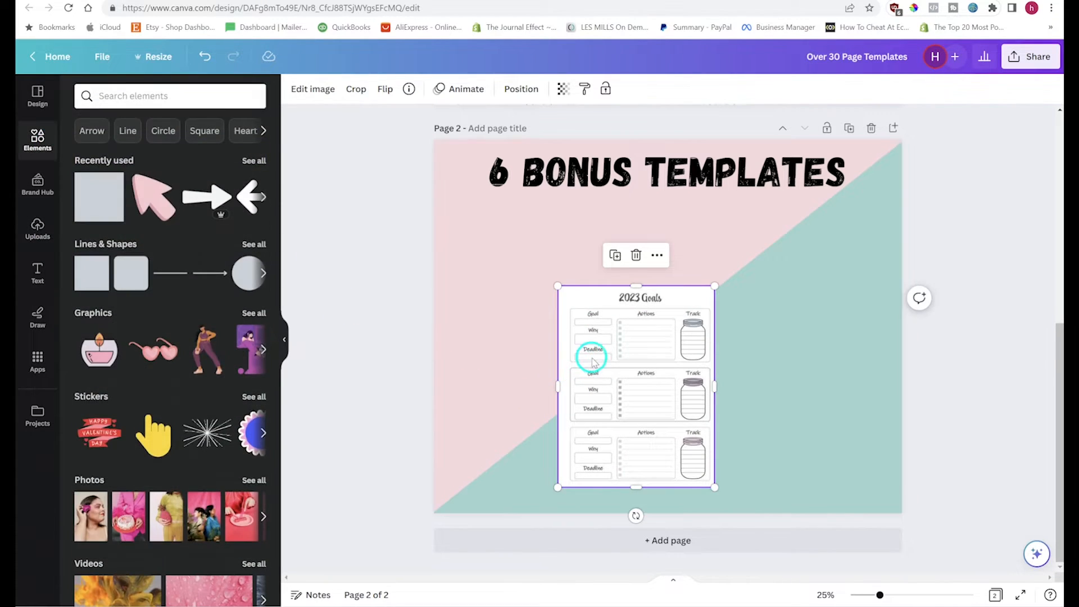
left_click_drag(622, 362, 622, 335)
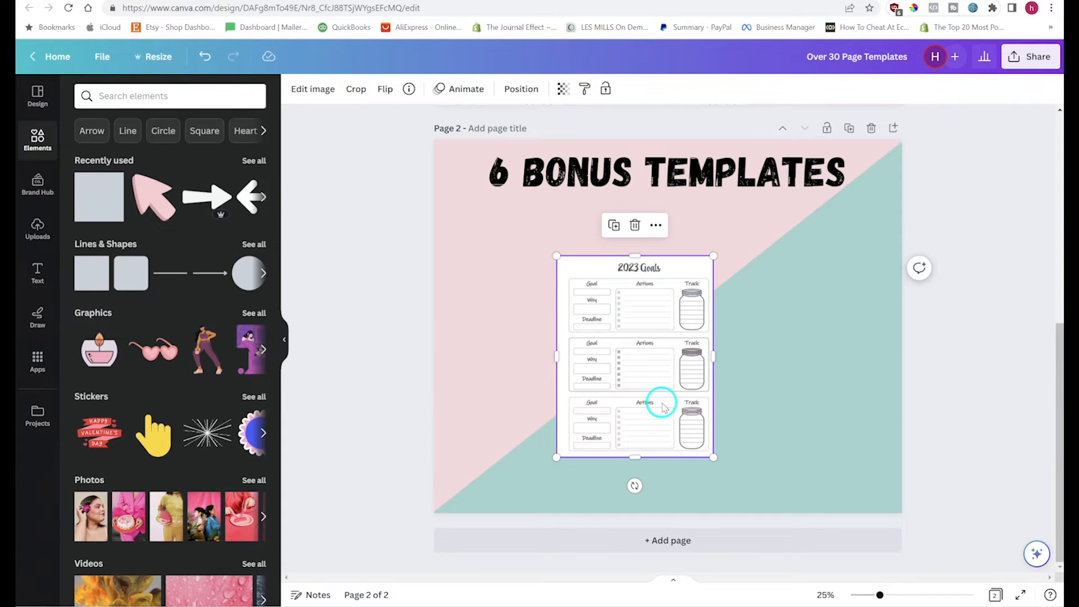
- Apply the Drop shadow effect to the 2023 Goals image
left_click(313, 91)
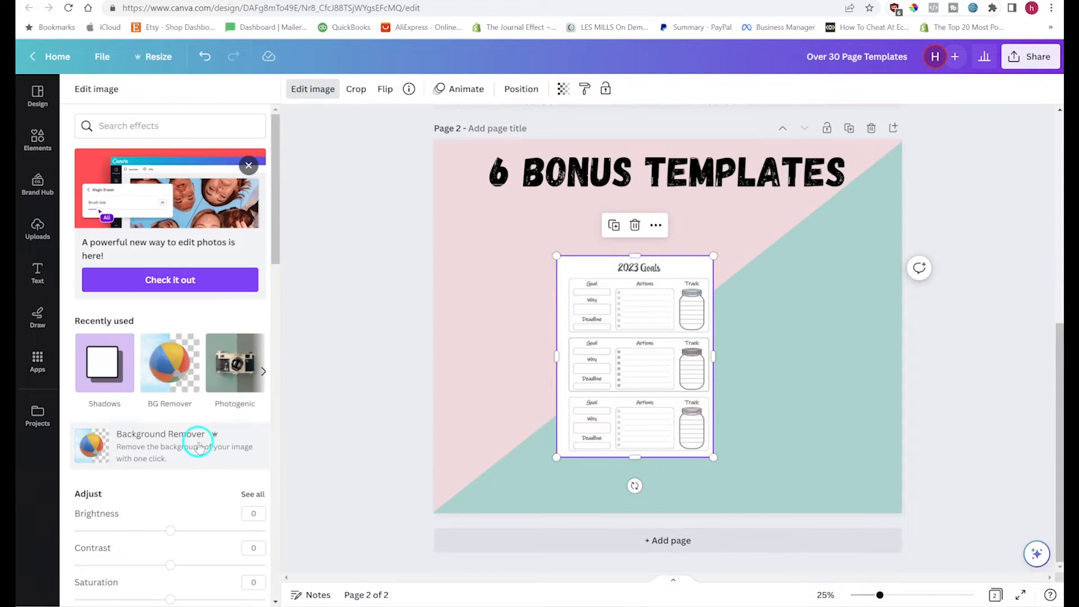
left_click(104, 375)
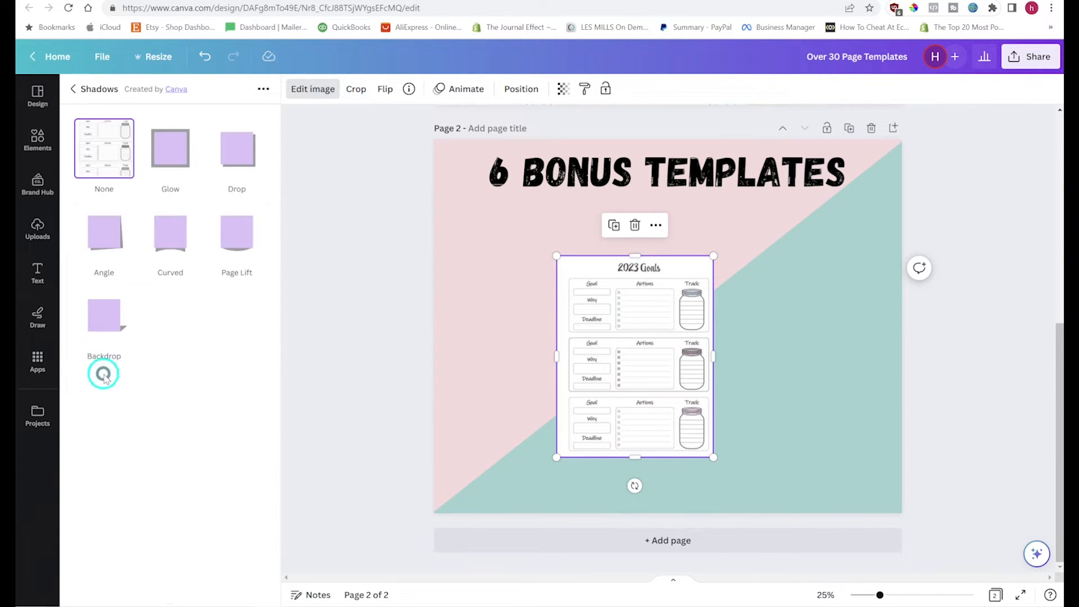
left_click(228, 151)
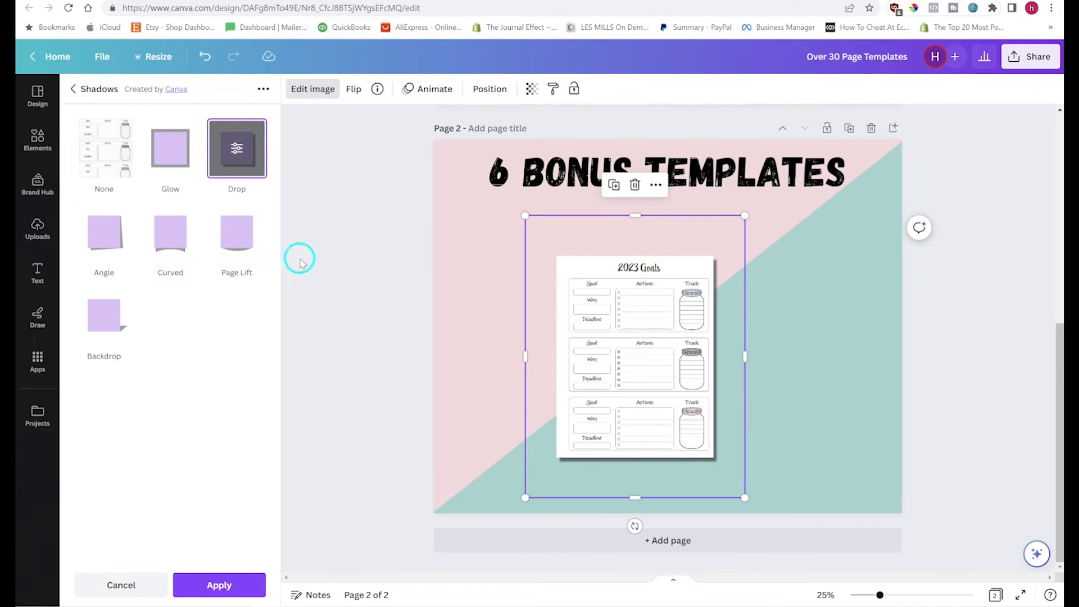
left_click(380, 242)
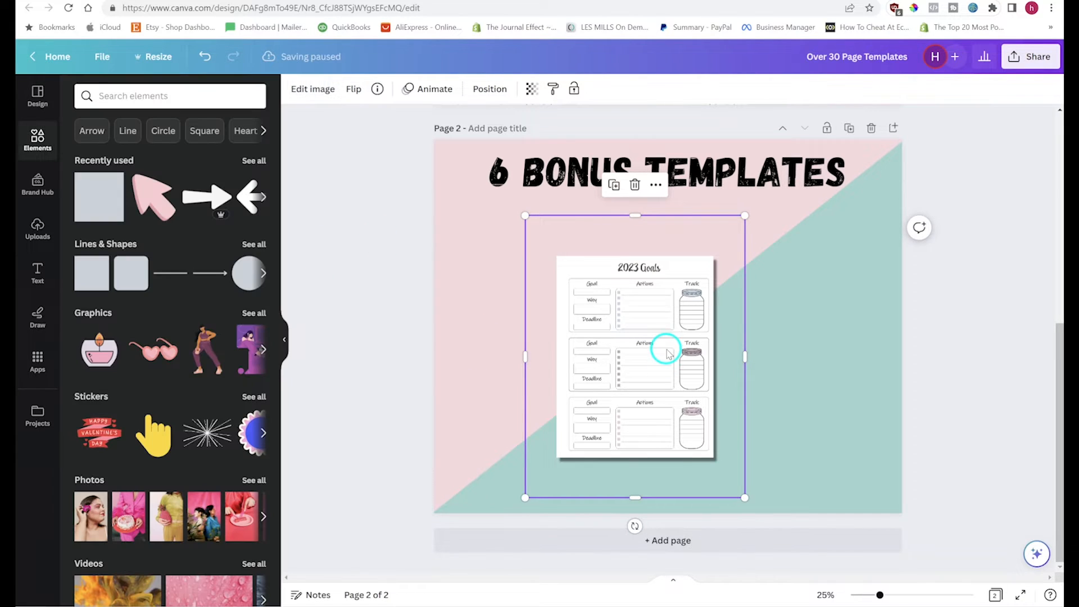
- Arrange enlarged copies of the 2023 Goals page in an overlapping collage across the lower part of page 2
left_click_drag(665, 345, 685, 312)
left_click_drag(740, 429, 768, 467)
left_click_drag(651, 324, 541, 342)
left_click_drag(559, 336, 799, 335)
left_click_drag(600, 337, 568, 386)
left_click_drag(560, 363, 710, 386)
left_click(635, 238)
- Apply the Drop shadow effect to the back, left and right 2023 Goals pages in the collage
left_click(312, 89)
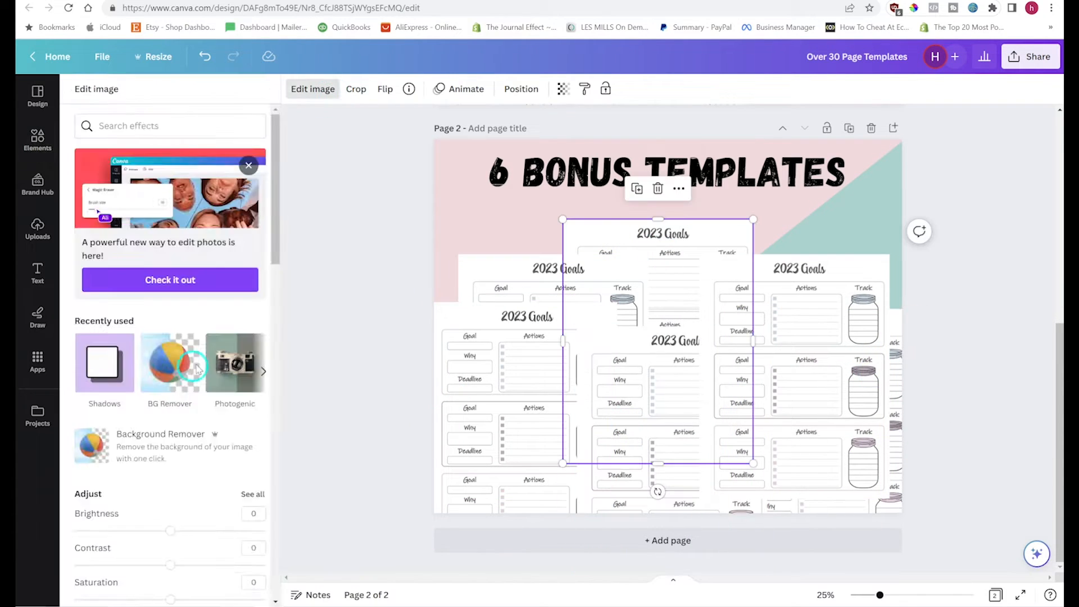
left_click(105, 360)
left_click(170, 142)
left_click(526, 282)
left_click(313, 89)
left_click(170, 227)
left_click(795, 320)
left_click(311, 90)
scroll(180, 224, "up", 2)
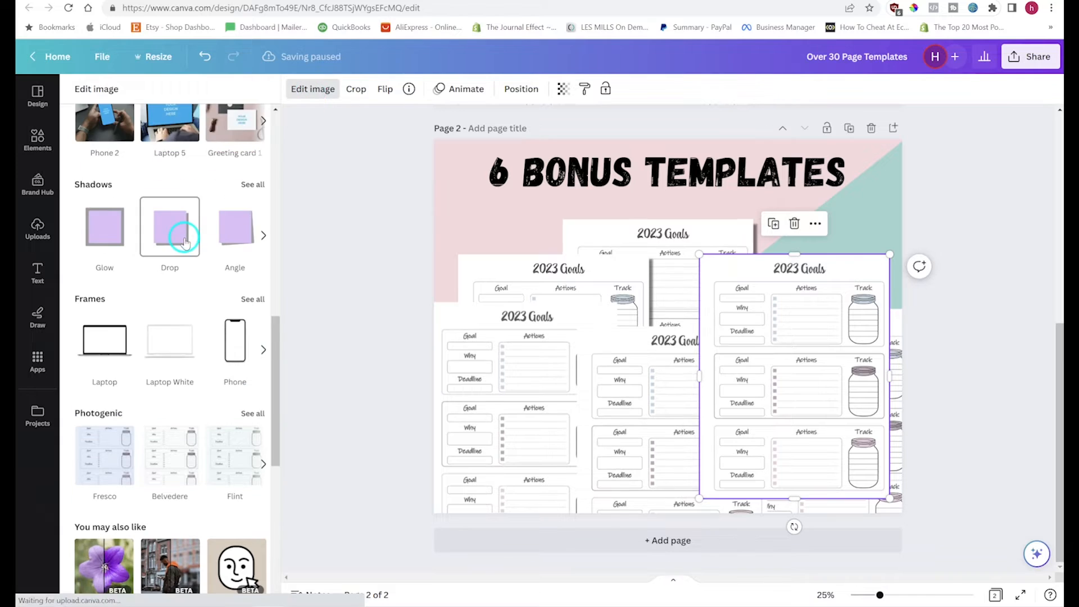
left_click(179, 233)
- Try to apply the Drop shadow to the front 2023 Goals page, and undo the attempt
left_click(669, 371)
left_click(170, 226)
right_click(666, 371)
mouse_move(662, 378)
left_click(886, 441)
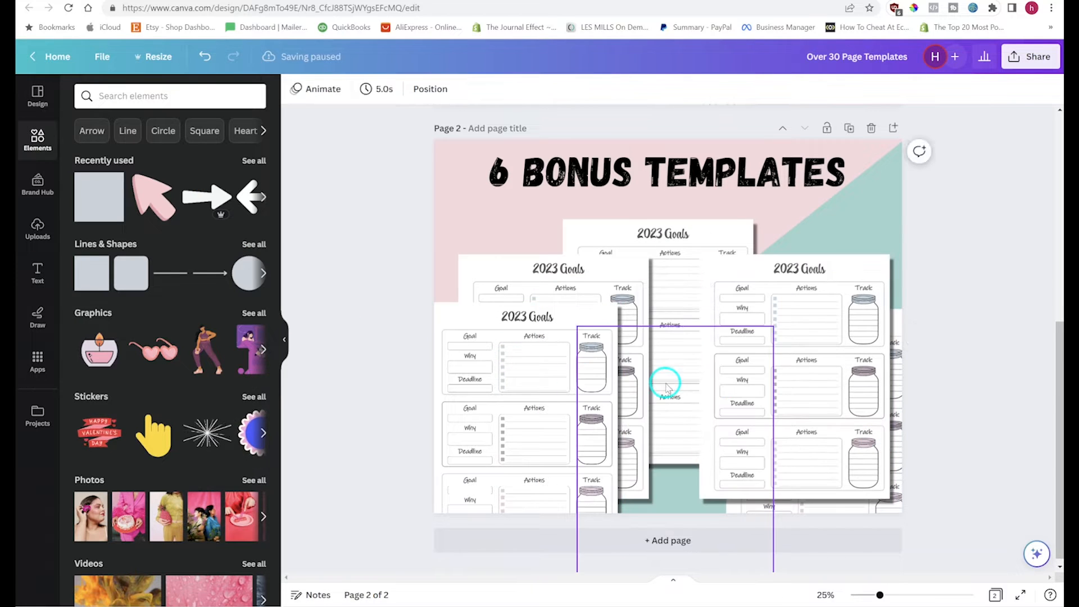
key("ctrl+z")
left_click(394, 302)
- Spread out the right-hand pages and raise the back and left-hand pages so every page title in the collage shows
left_click_drag(822, 352, 828, 436)
left_click_drag(831, 322, 787, 270)
left_click_drag(869, 393, 876, 343)
left_click_drag(781, 274, 768, 274)
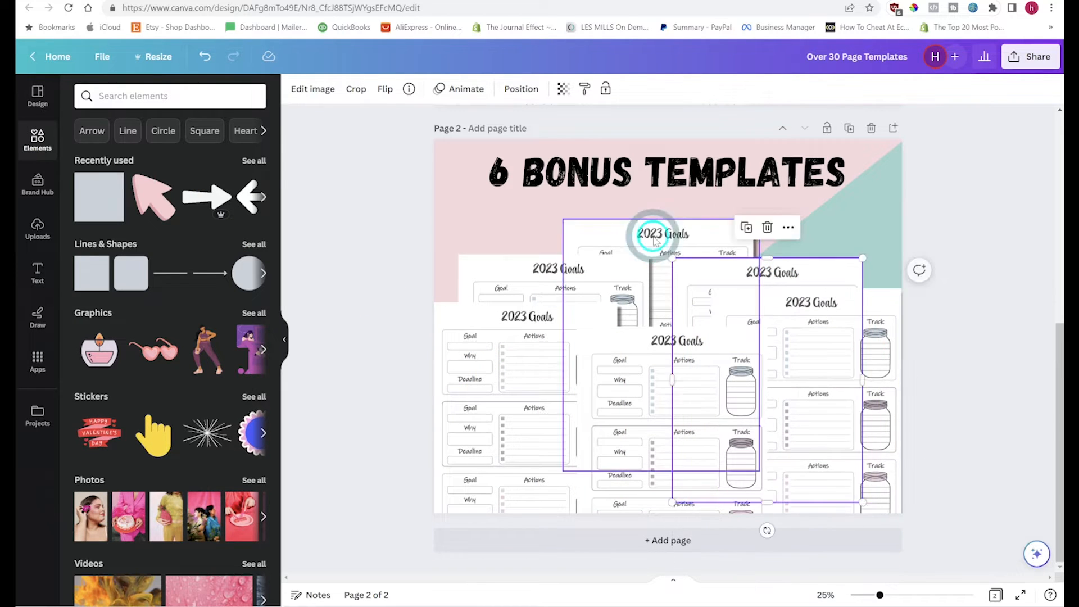
left_click_drag(650, 234, 651, 220)
left_click_drag(543, 301, 546, 298)
left_click_drag(540, 337, 540, 323)
- Apply the Drop shadow effect to the front centre 2023 Goals page
left_click(675, 365)
left_click(310, 90)
left_click(171, 228)
left_click(382, 340)
- Fine-tune the front page's position and shift the two outermost pages outward so they run slightly past the canvas sides
left_click_drag(671, 365, 668, 356)
left_click_drag(826, 304, 831, 303)
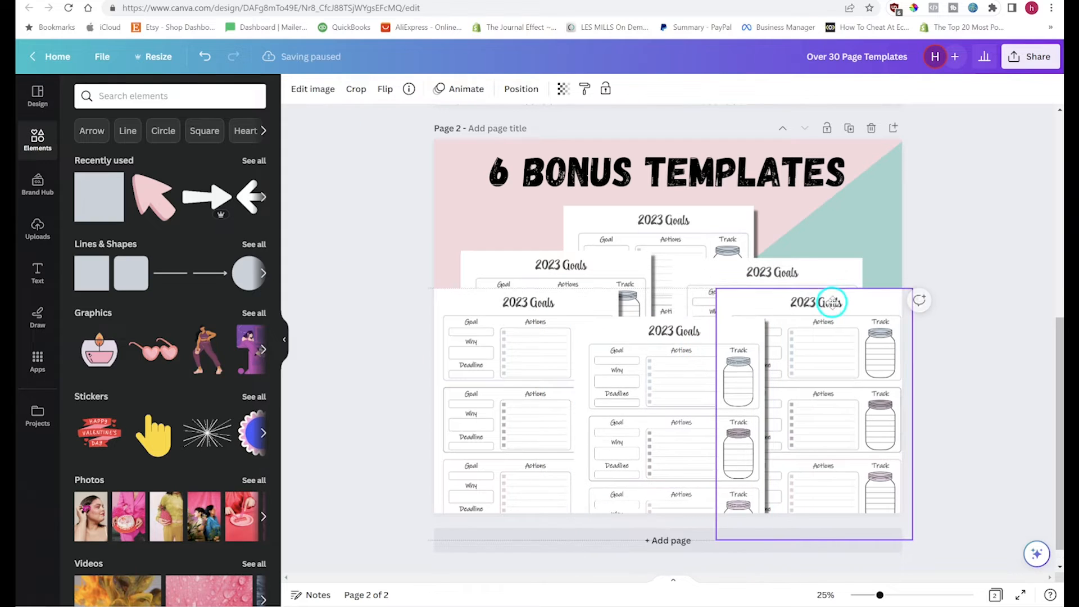
left_click_drag(700, 358, 698, 367)
left_click(436, 265)
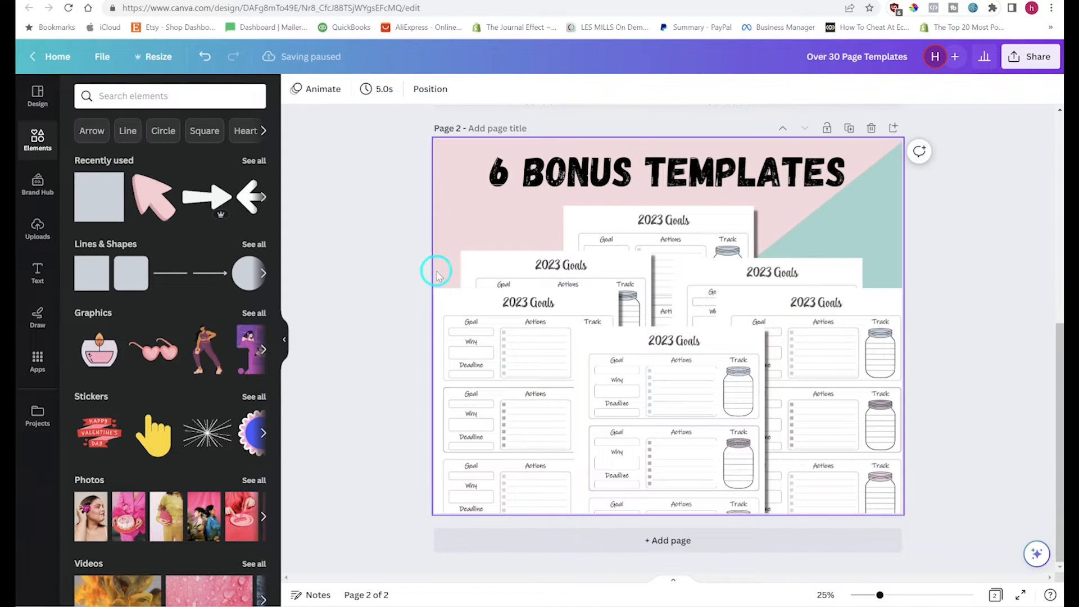
left_click(457, 319)
left_click_drag(494, 337, 484, 348)
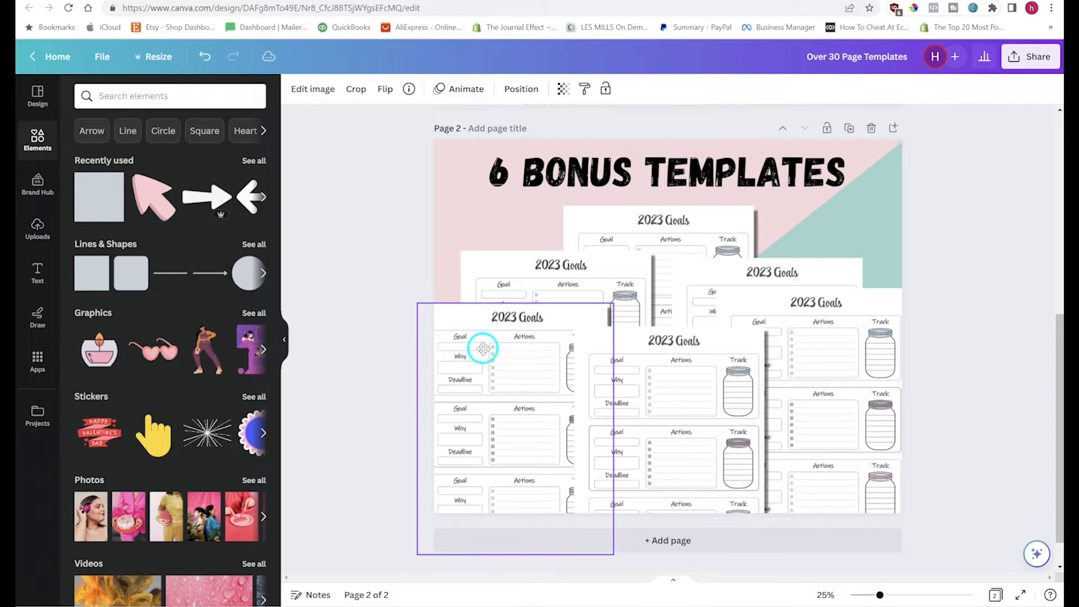
left_click_drag(815, 337, 826, 337)
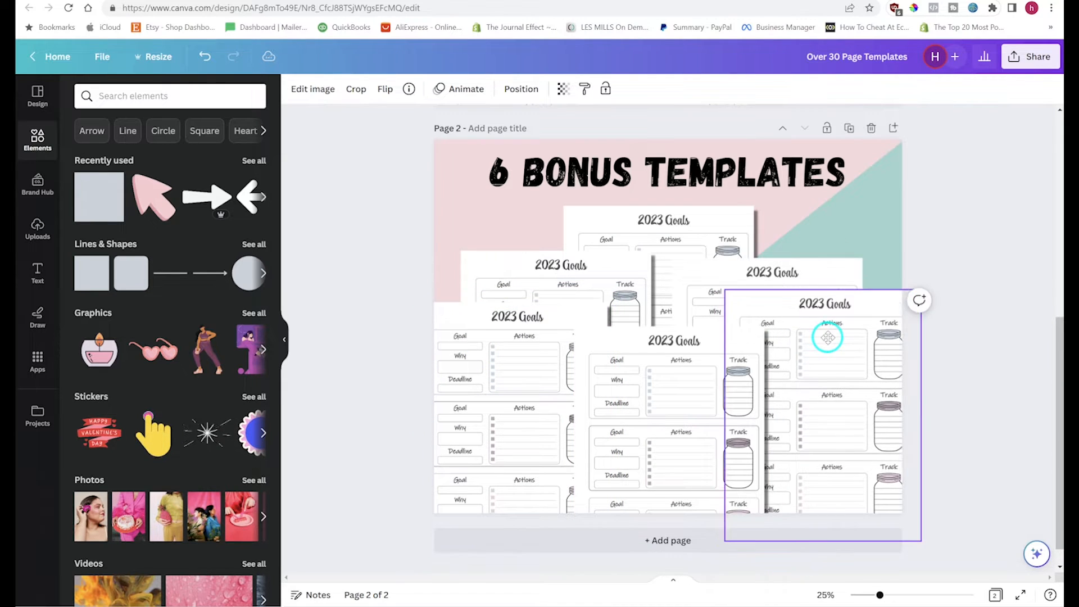
left_click(364, 278)
left_click(826, 330)
left_click(403, 307)
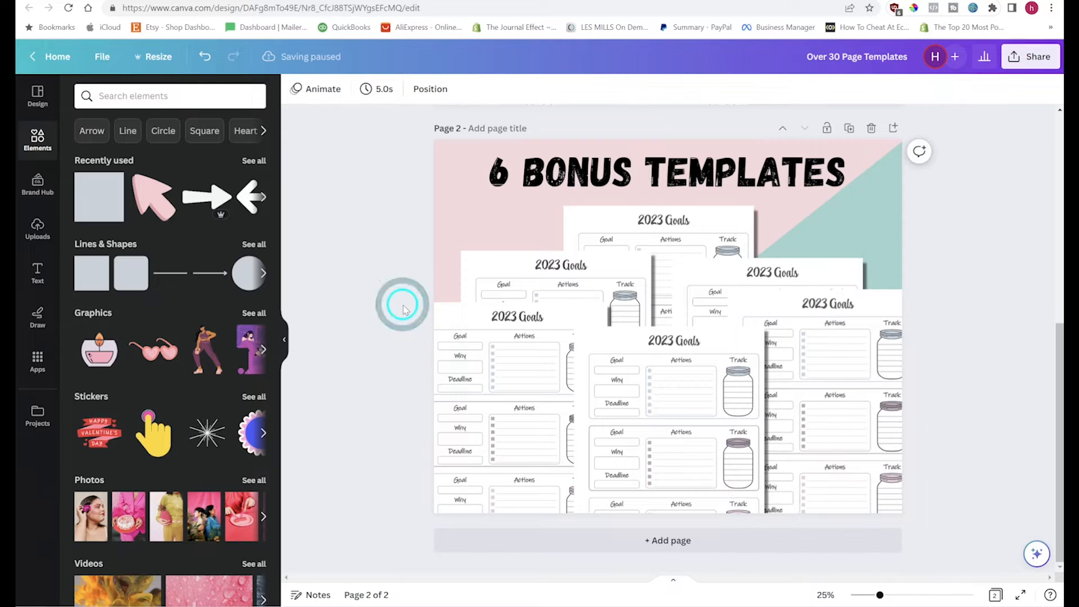
- Select all six 2023 Goals pages without the mint shape and scale them down together to fit within the canvas width
scroll(395, 325, "up", 2)
scroll(387, 322, "down", 2)
left_click_drag(369, 280, 881, 482)
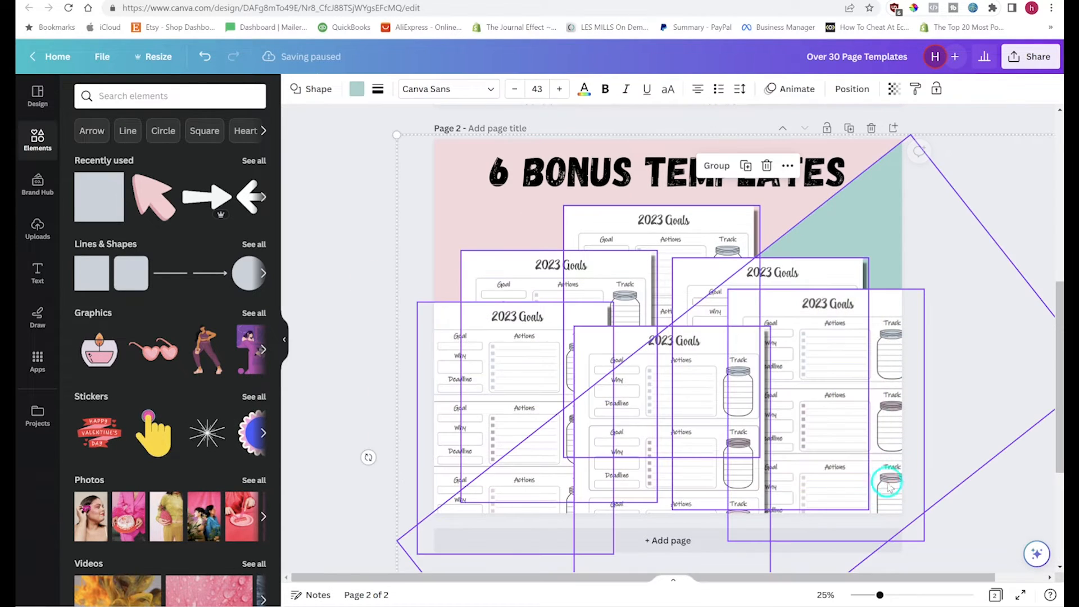
left_click(876, 212, "shift")
scroll(909, 533, "down", 1)
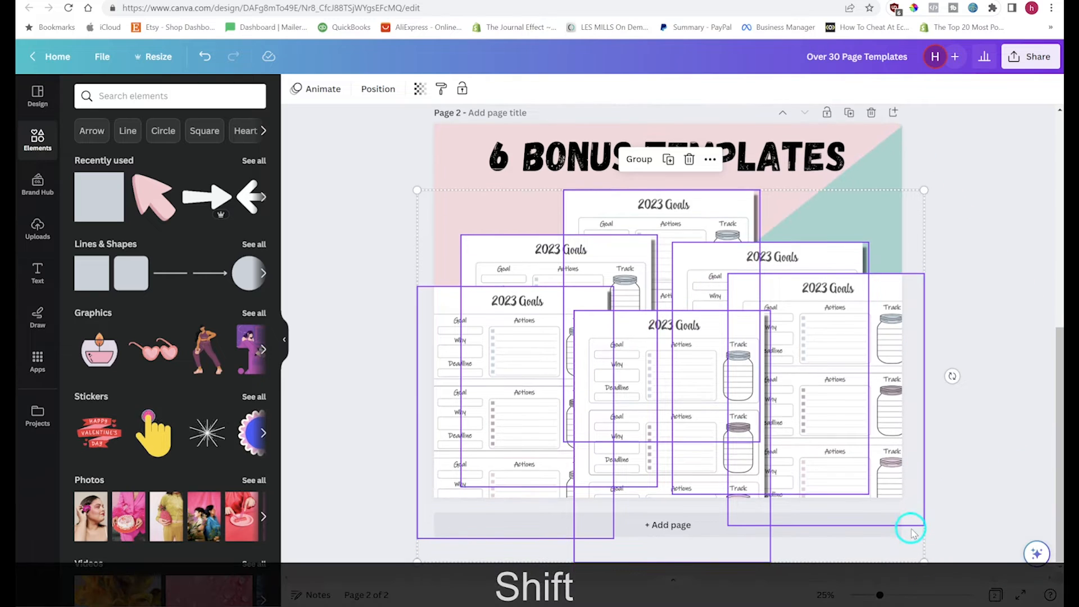
left_click_drag(917, 556, 896, 513)
left_click(963, 339)
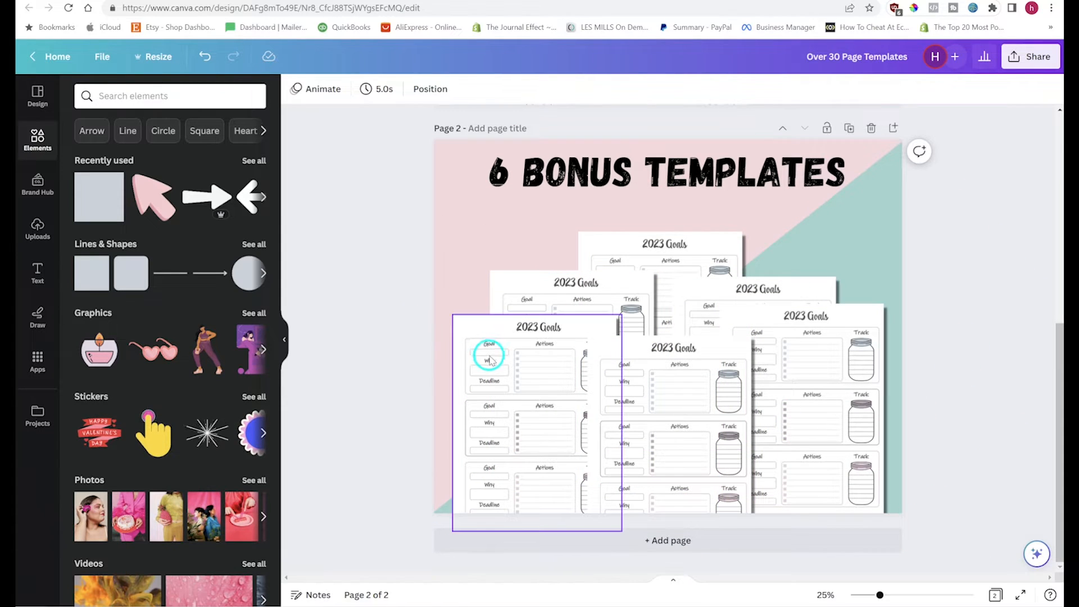
- Add a third page and set its background colour to white, #FFFFFF
left_click(667, 540)
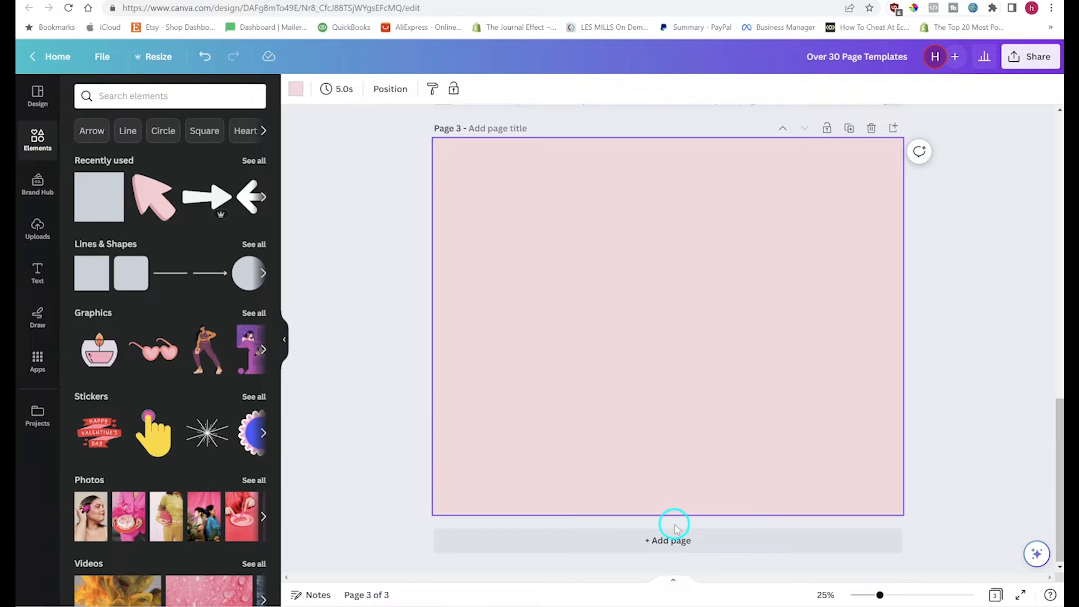
scroll(464, 314, "up", 5)
scroll(470, 316, "down", 5)
left_click(472, 329)
left_click(301, 91)
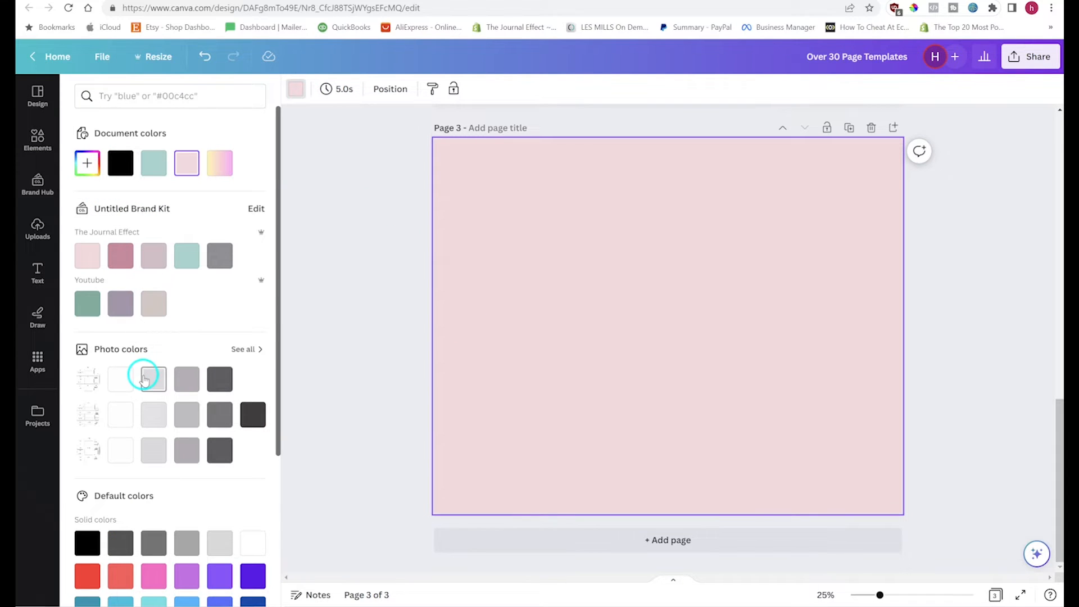
left_click(88, 163)
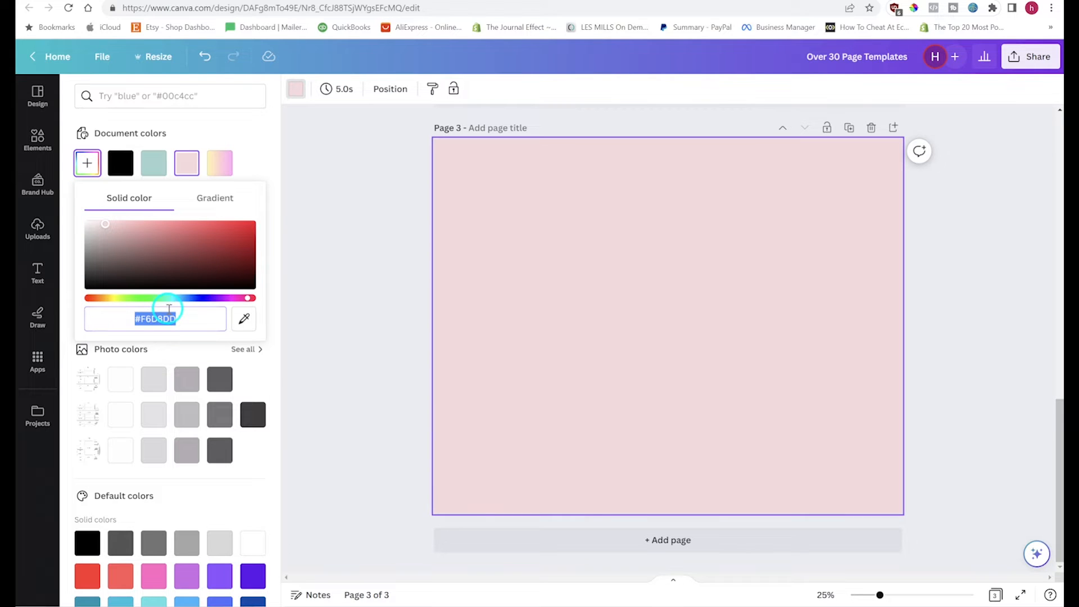
type("FFFFFF")
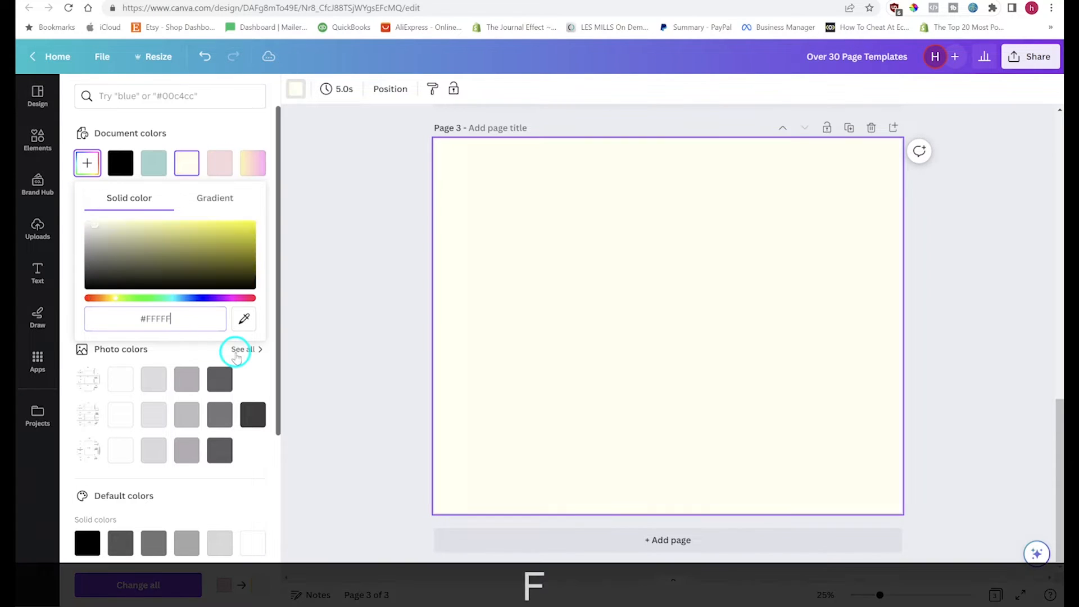
left_click(323, 315)
left_click(325, 324)
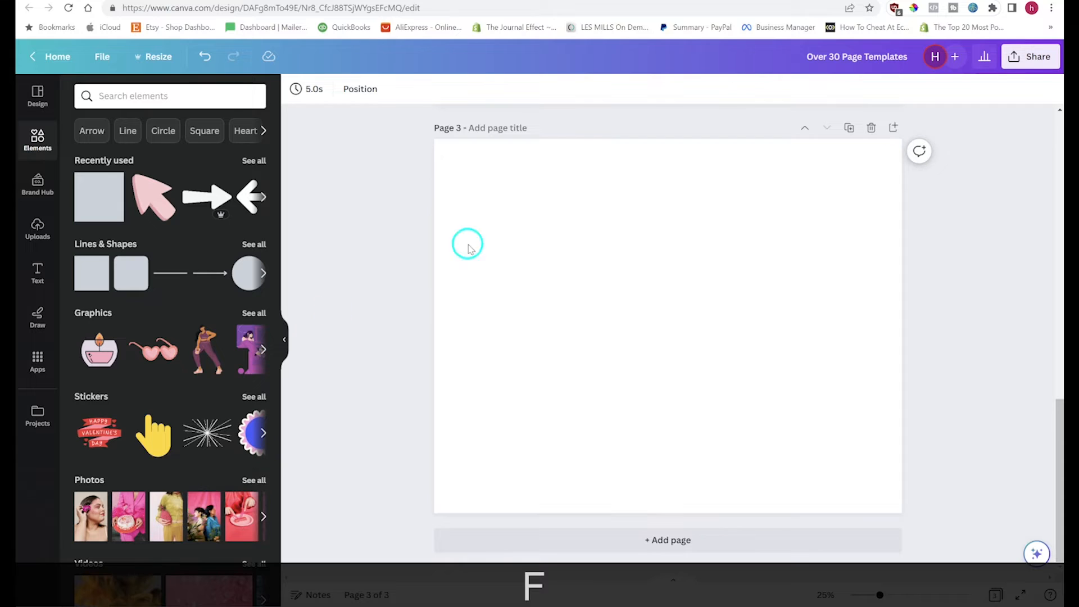
- Search the elements library for "background" and show all matching graphics
left_click(173, 99)
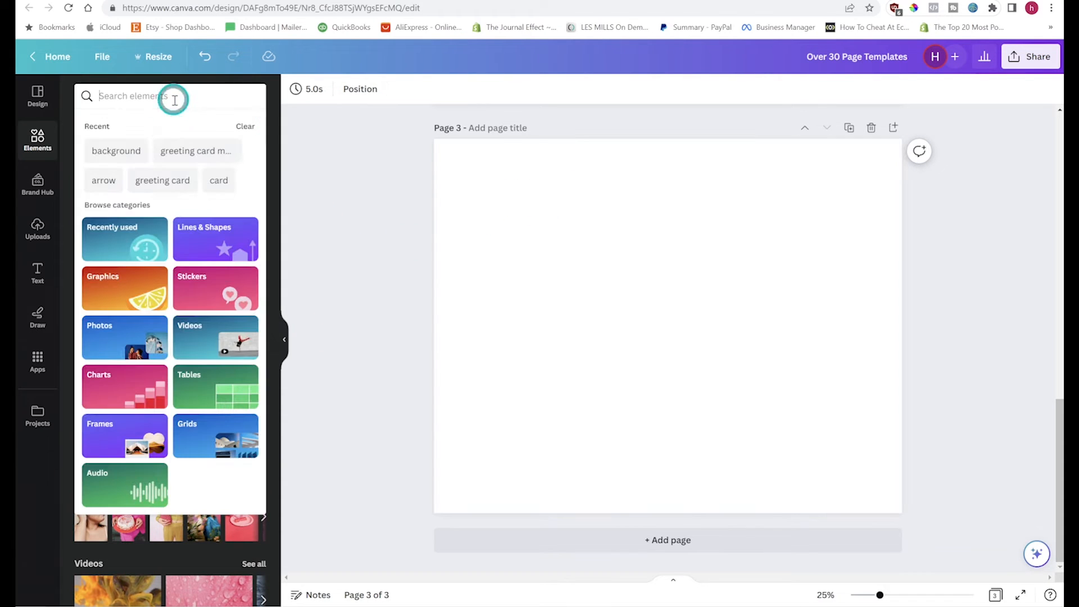
type("backro")
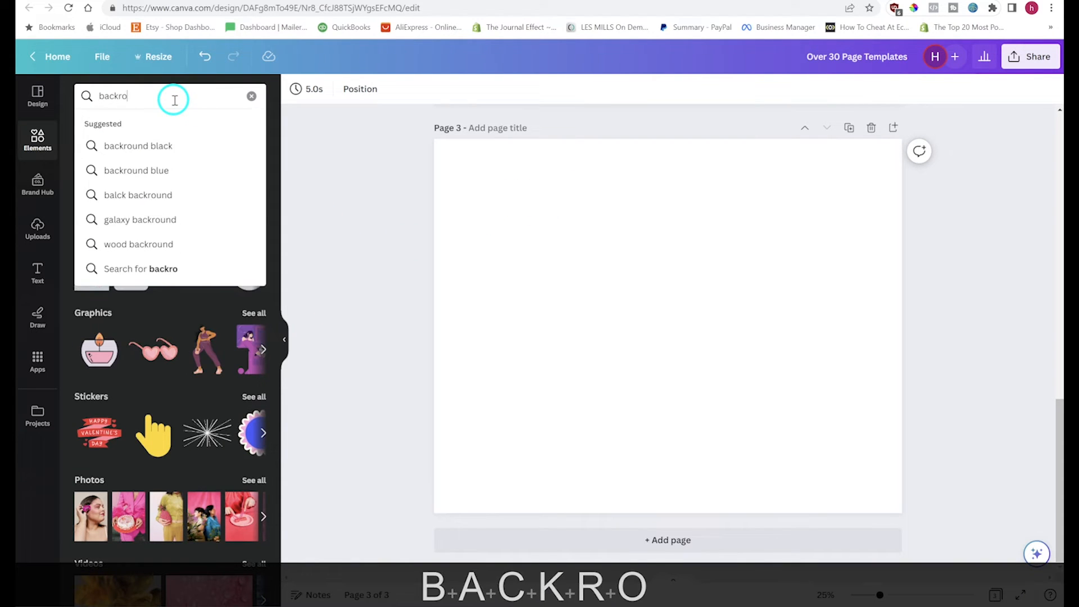
key("BackSpace")
key("BackSpace")
type("gound")
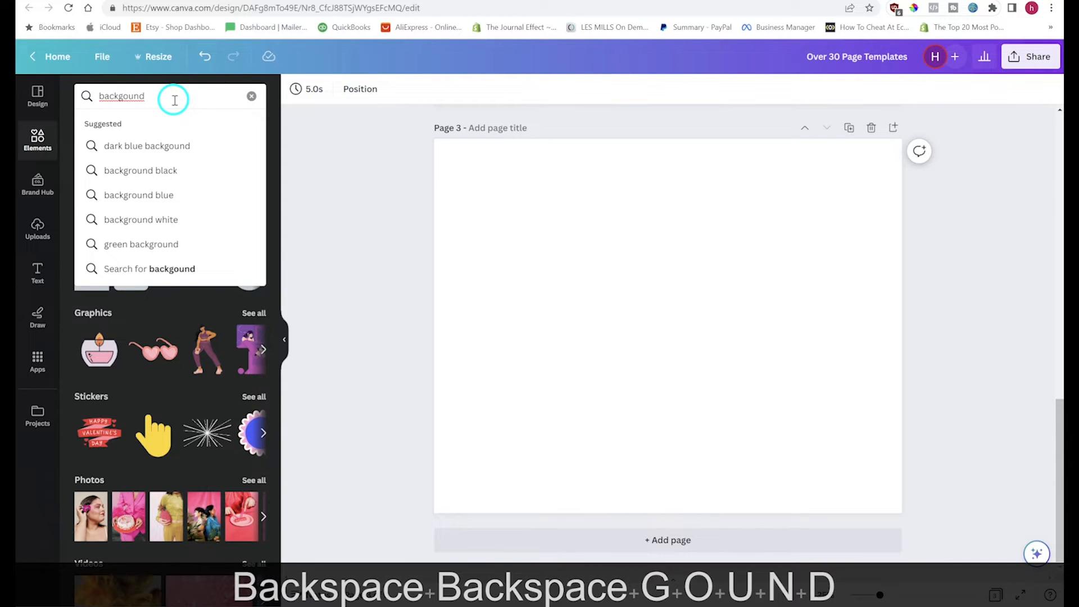
key("BackSpace")
key("BackSpace")
key("BackSpace")
key("BackSpace")
type("roud")
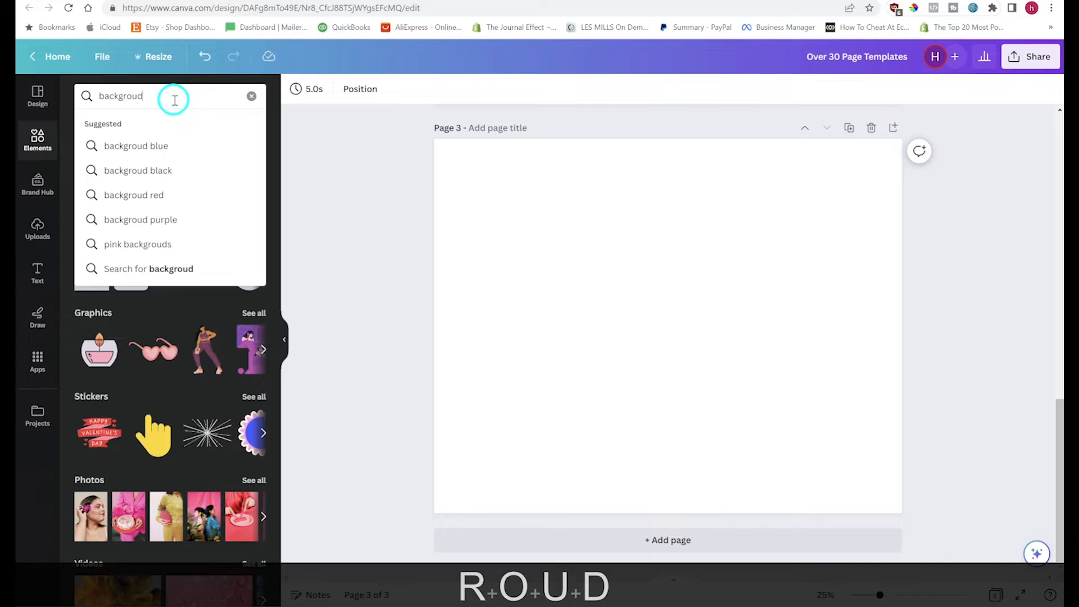
key("BackSpace")
type("nd")
key("Return")
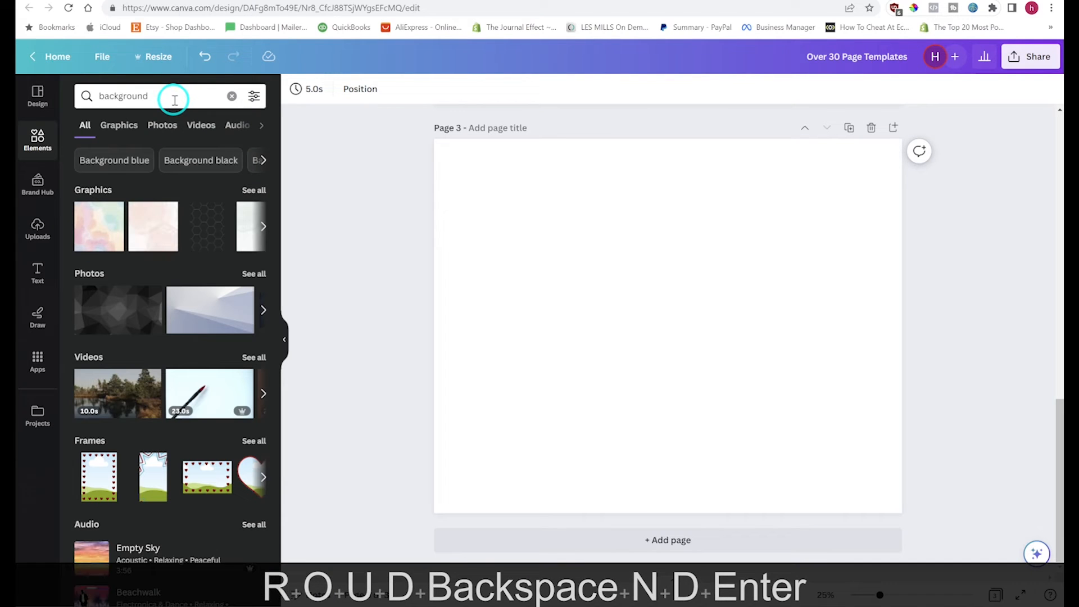
left_click(254, 190)
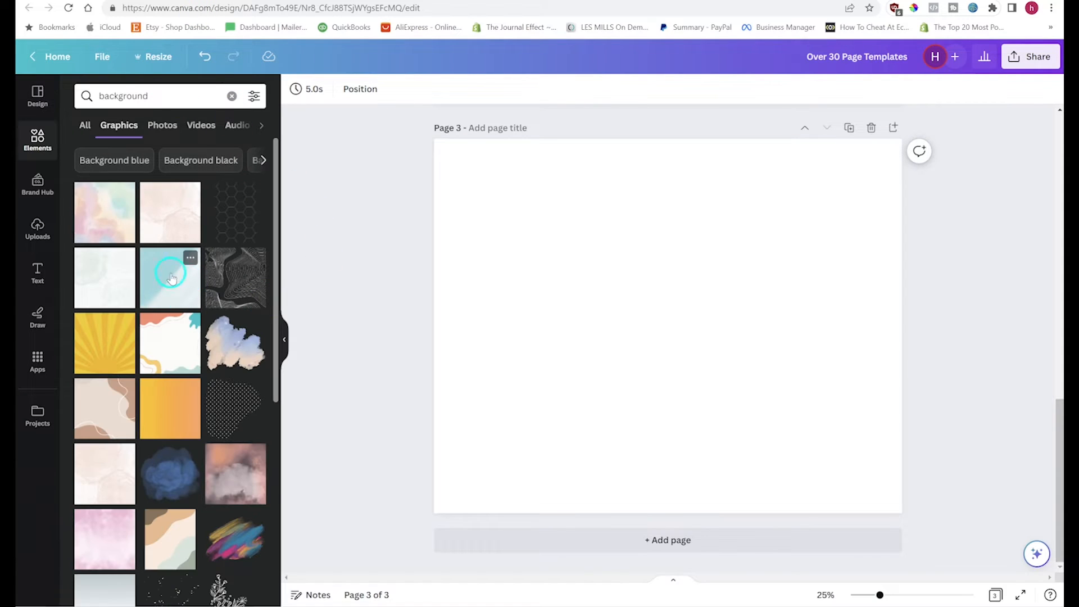
- Set the multicoloured paint brush-stroke graphic as the full background of page 3
scroll(181, 236, "down", 5)
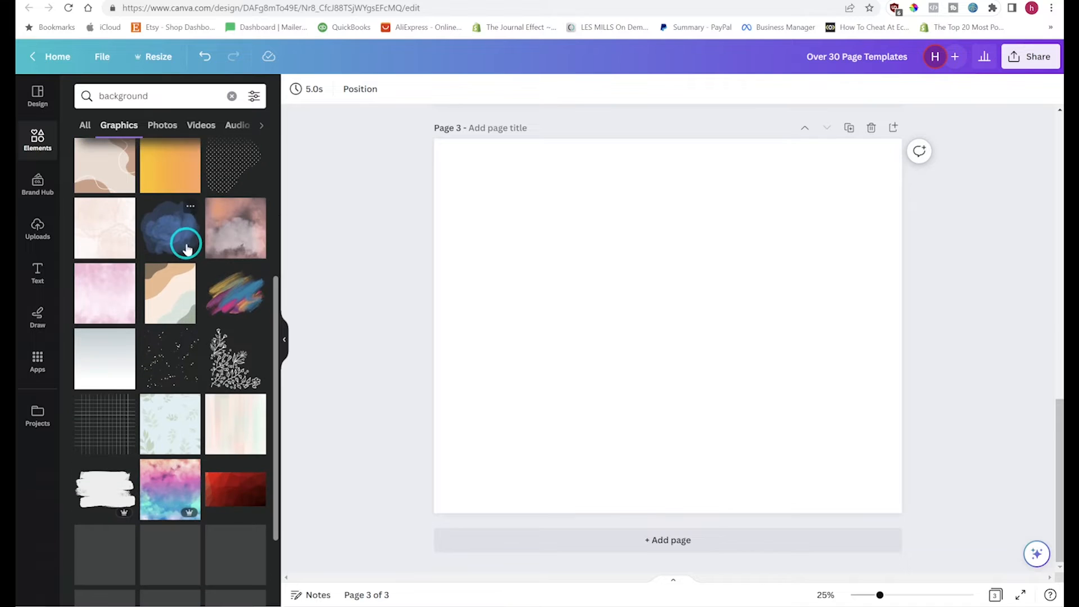
scroll(171, 509, "up", 2)
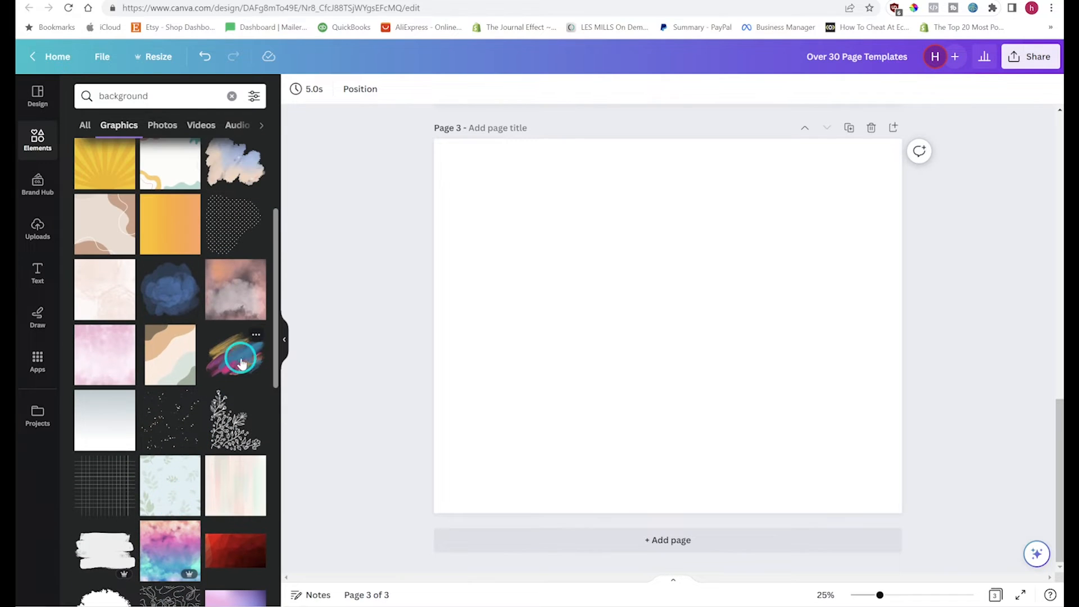
mouse_move(236, 359)
left_mouse_down()
mouse_move(513, 337)
mouse_move(530, 309)
mouse_move(496, 229)
mouse_move(415, 203)
mouse_move(436, 226)
left_mouse_up()
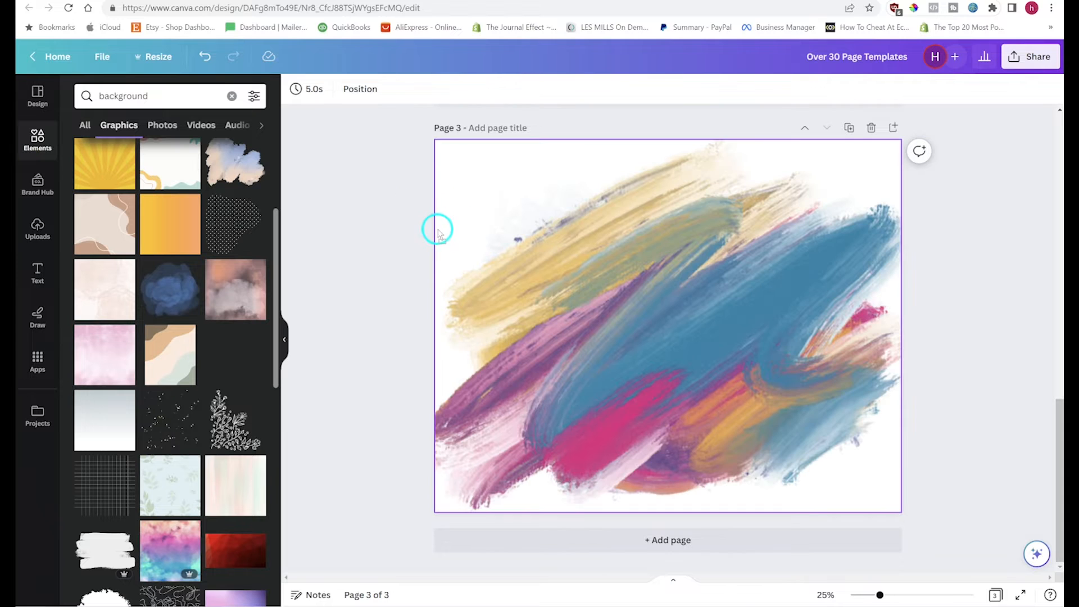
left_click(517, 343)
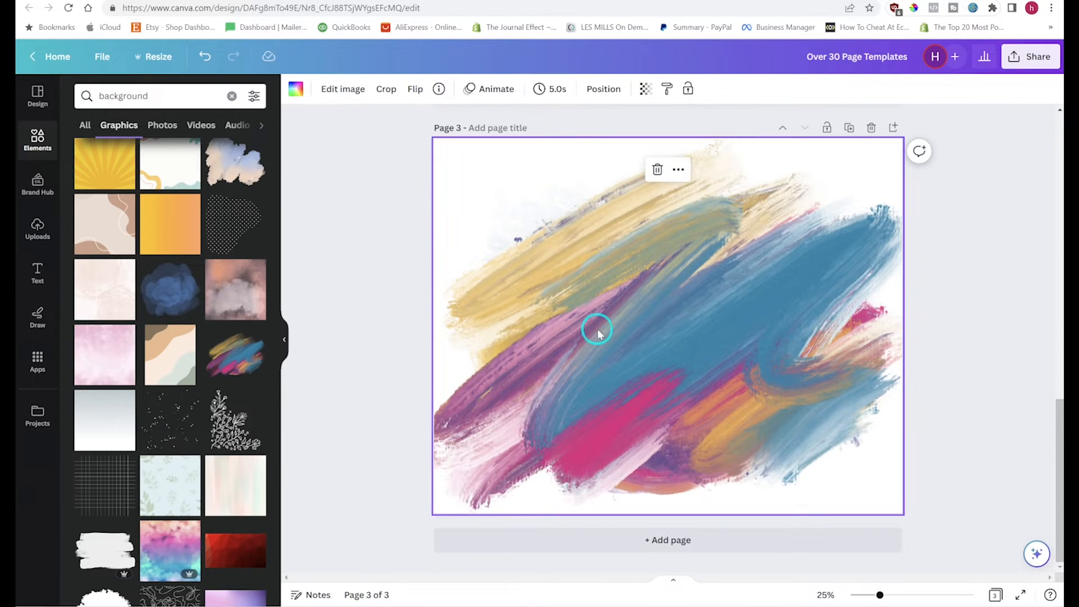
left_click(432, 302)
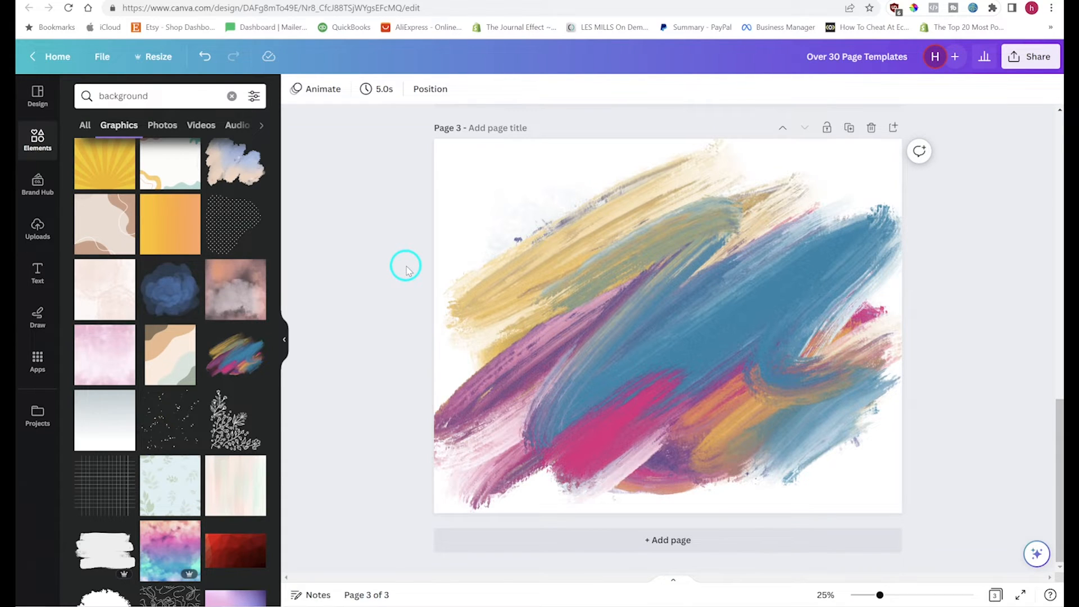
- Add a heading to page 3 reading "3 Different Layouts"
left_click(37, 272)
left_click(144, 243)
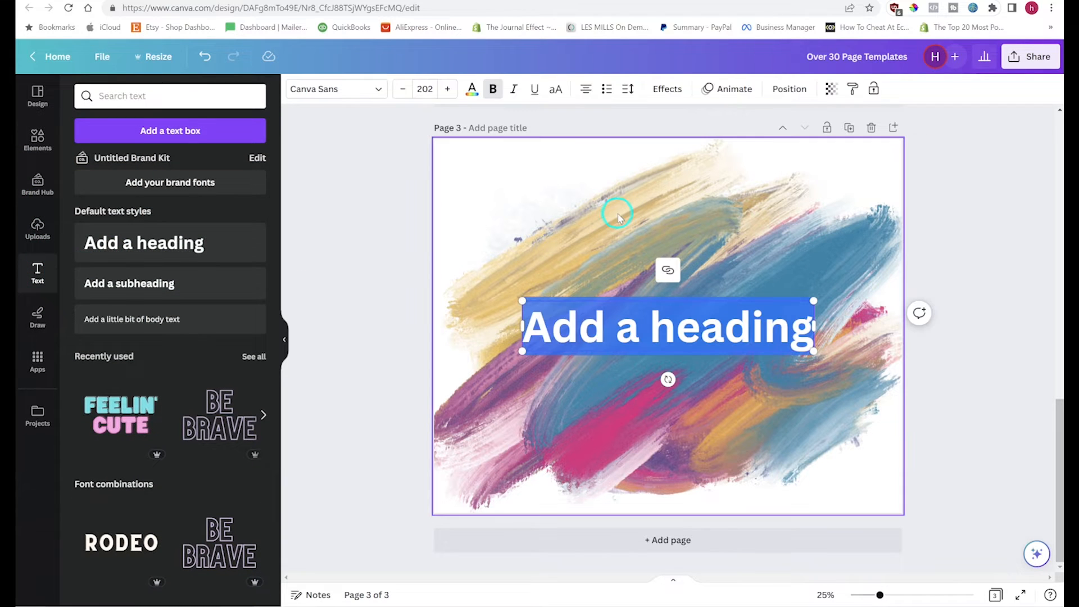
type("3 Different ")
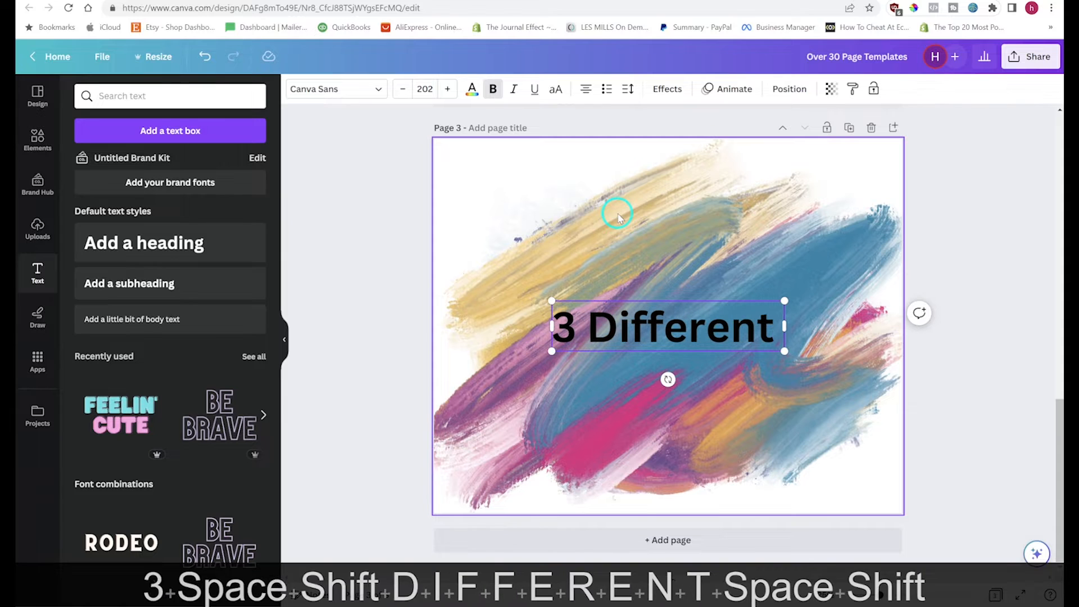
type("Layut")
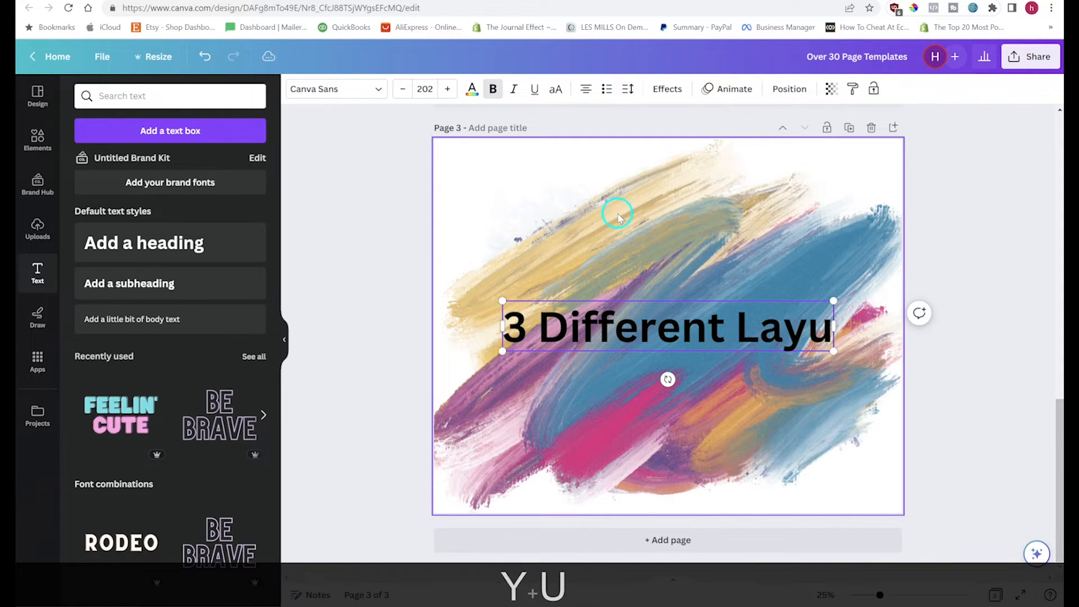
key("BackSpace")
key("BackSpace")
type("outs")
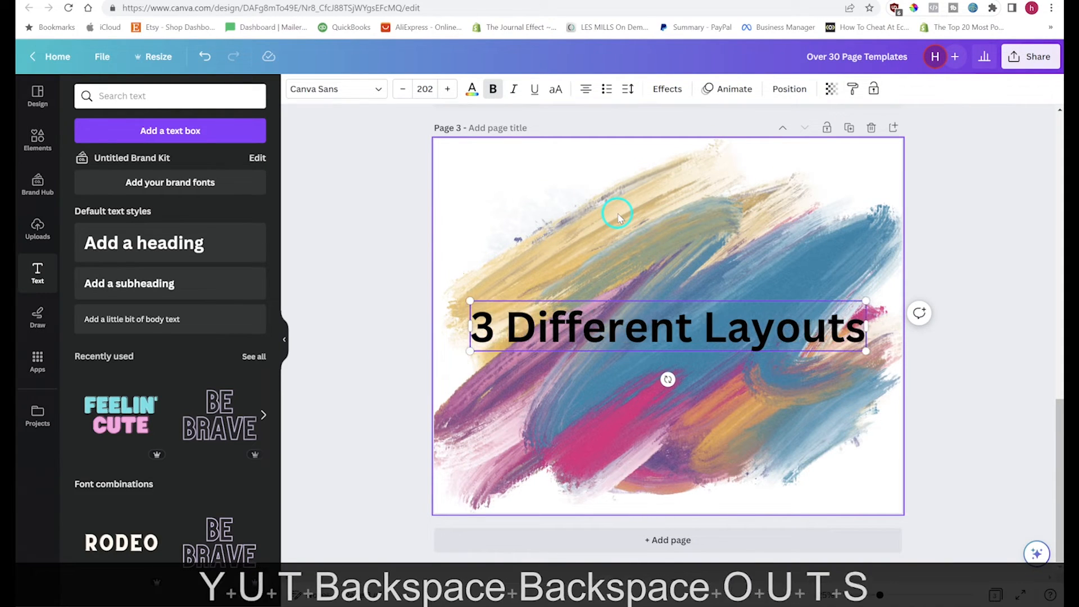
- Set the heading's font to Gagalin and move it up to the top centre of the page
left_click(380, 89)
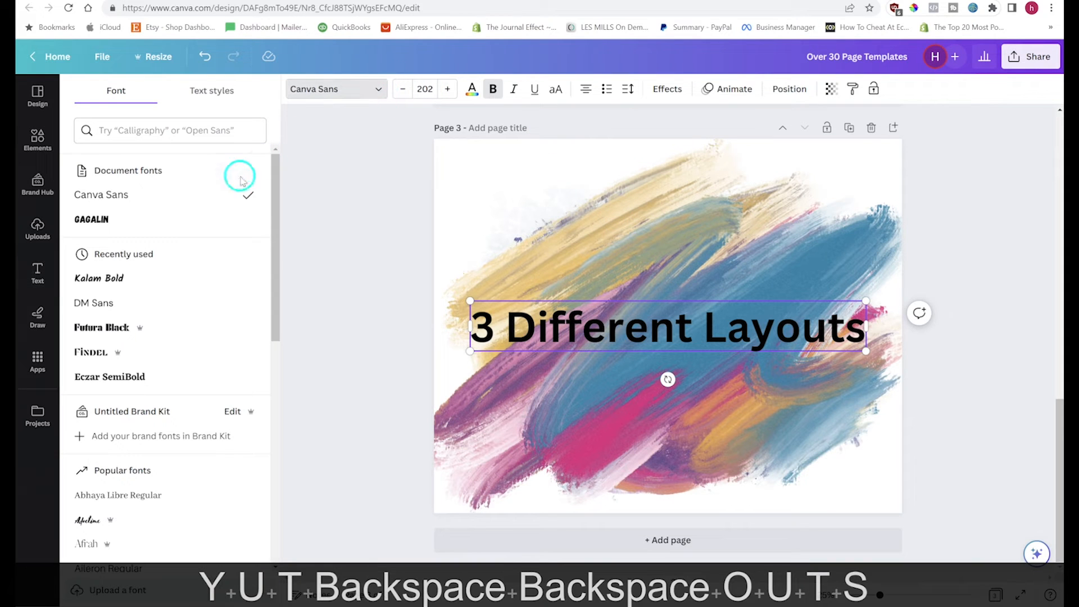
left_click(174, 219)
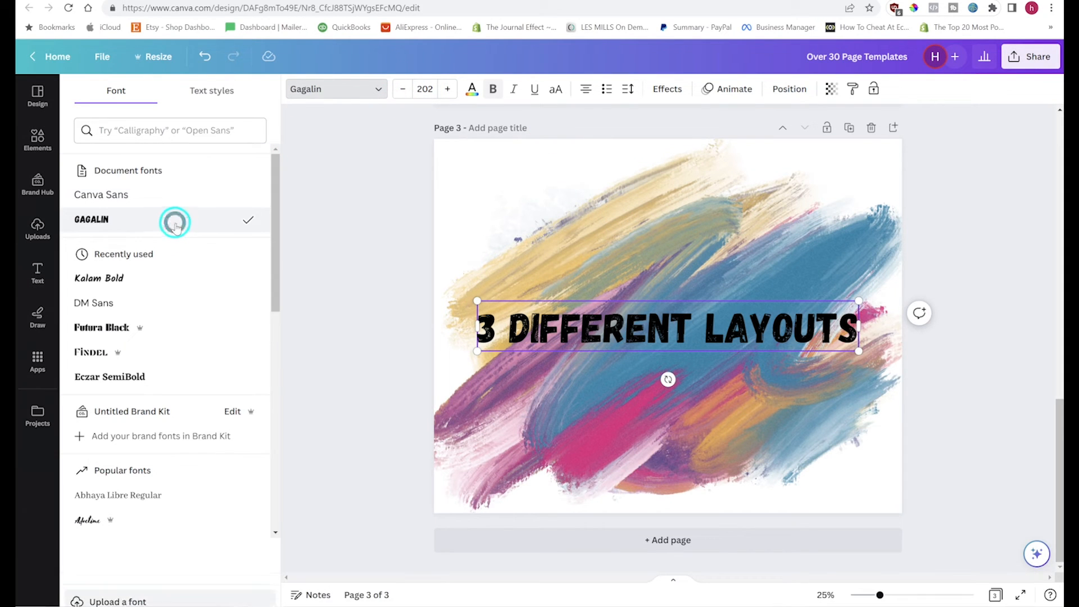
left_click(678, 333)
left_click(379, 278)
left_click_drag(658, 328, 652, 289)
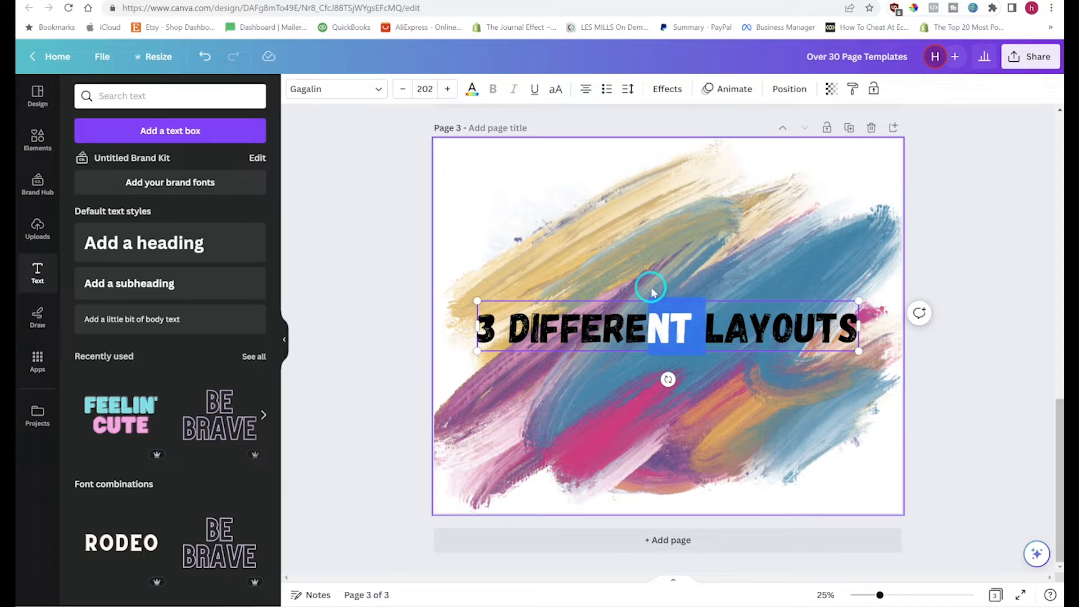
left_click(426, 303)
left_click(715, 325)
left_click_drag(715, 329, 714, 186)
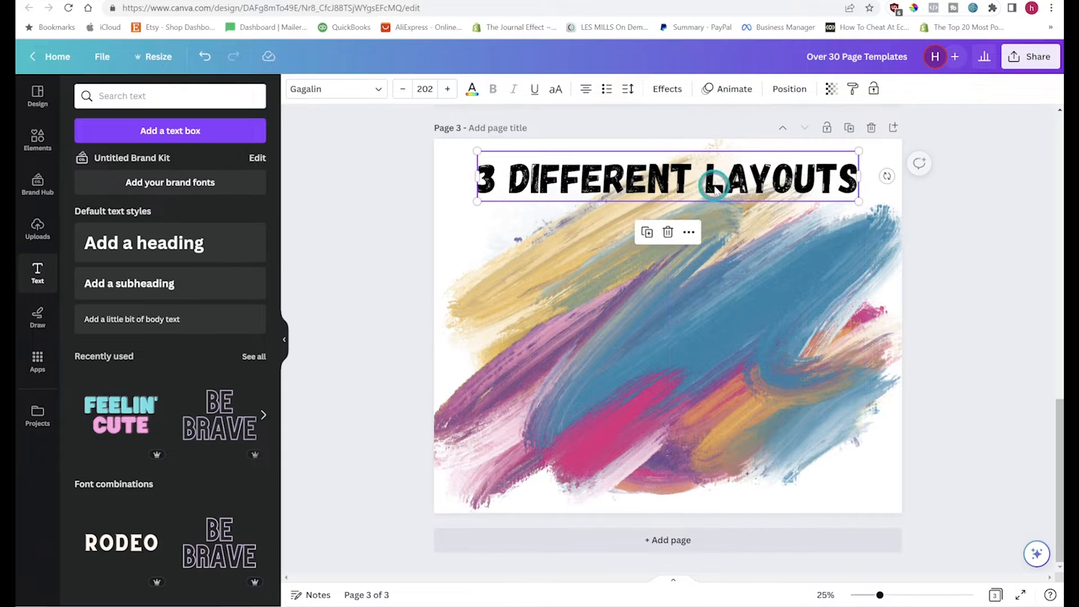
left_click(395, 293)
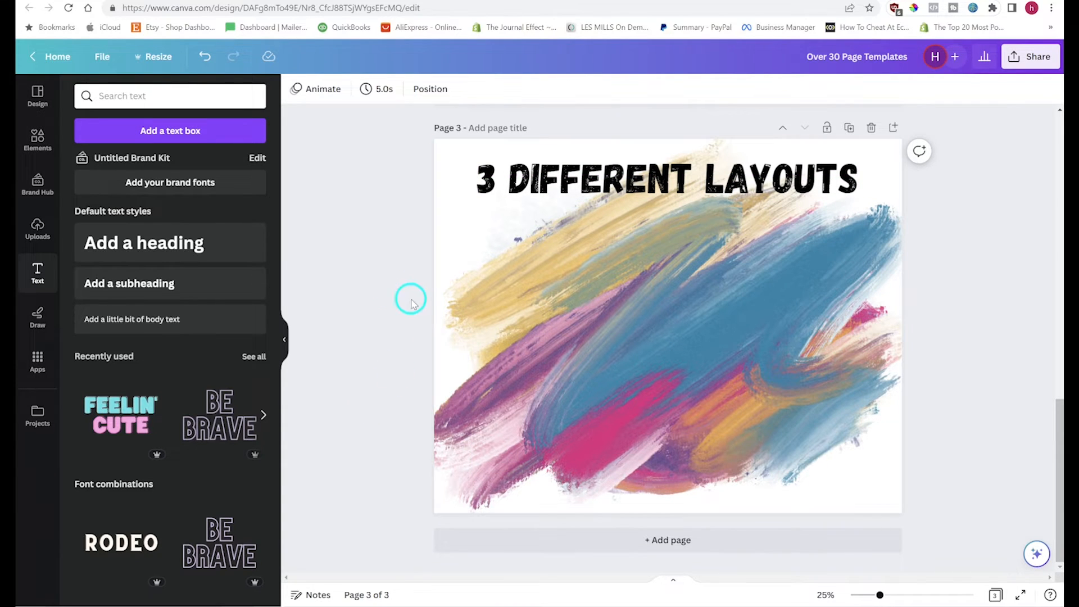
- Place the uploaded 2023 Goals image in the middle of page 3 and apply the Drop shadow effect to it
left_click(39, 194)
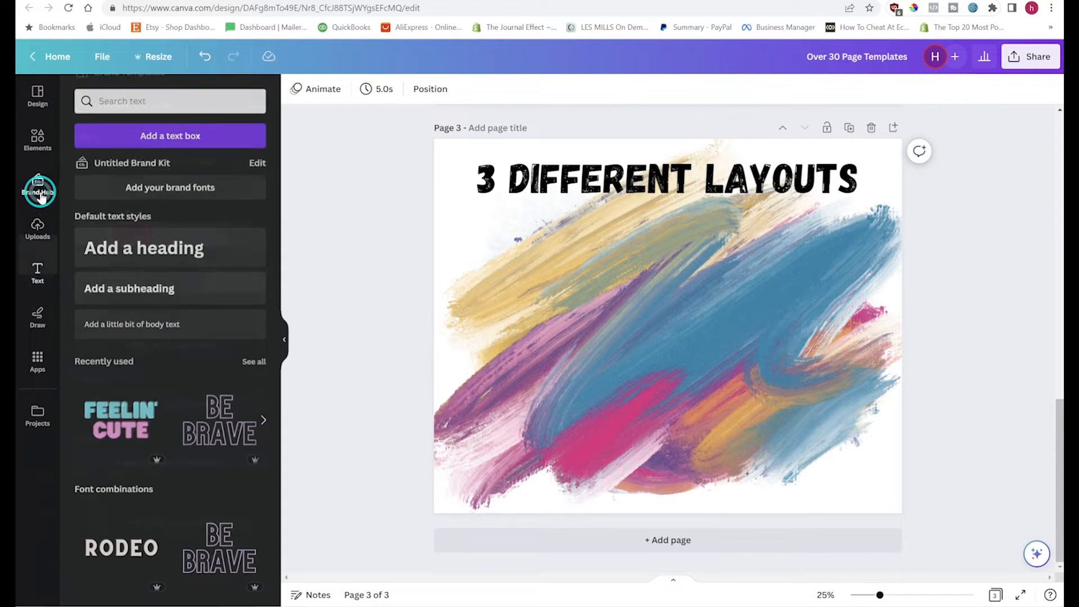
left_click(37, 230)
left_click_drag(116, 353, 659, 340)
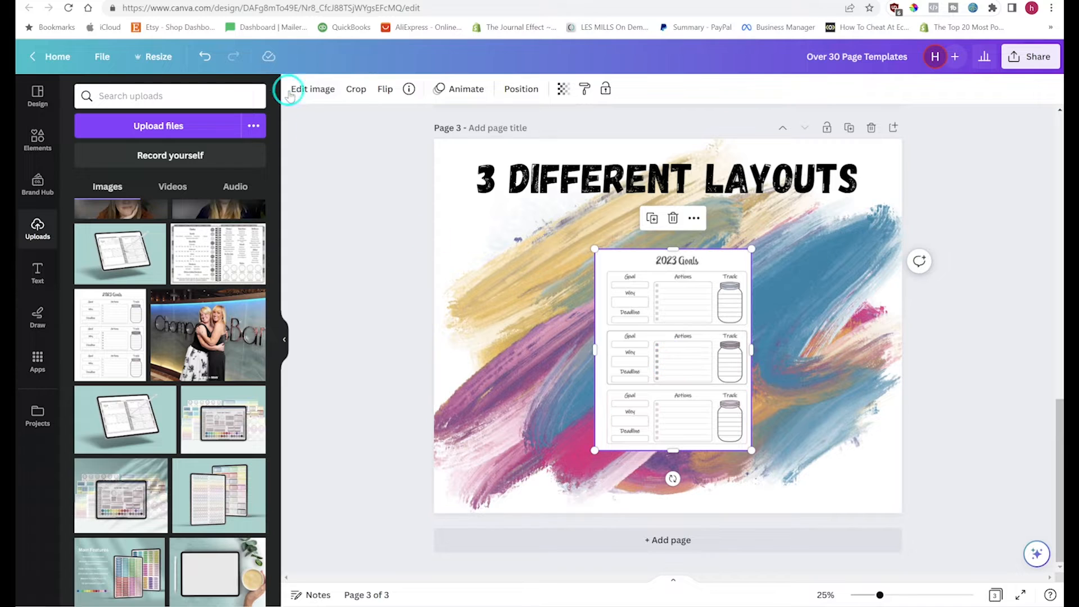
left_click(321, 92)
left_click(130, 373)
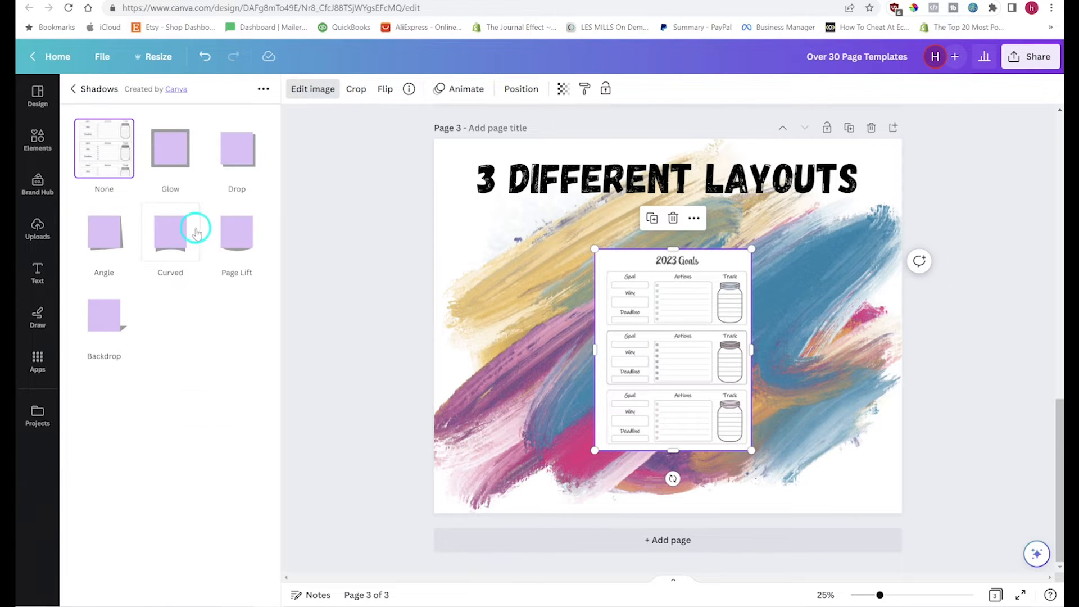
left_click(234, 157)
left_click(530, 359)
left_click(689, 423)
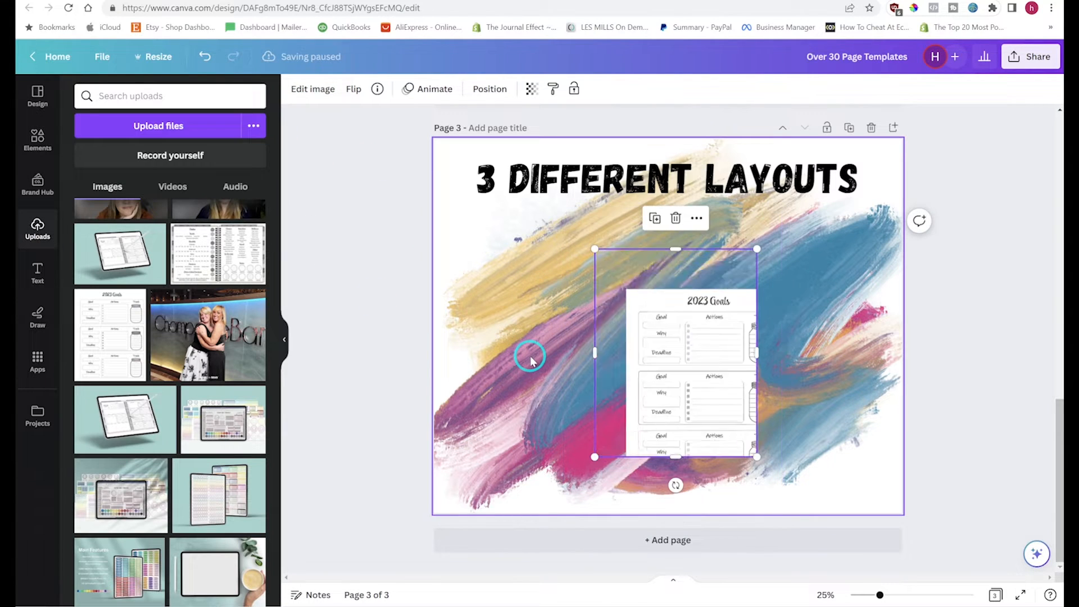
- Arrange three 2023 Goals pages side by side below the heading and bring the centre one to the front
left_click_drag(680, 353, 803, 324)
left_click(679, 337)
right_click(678, 337)
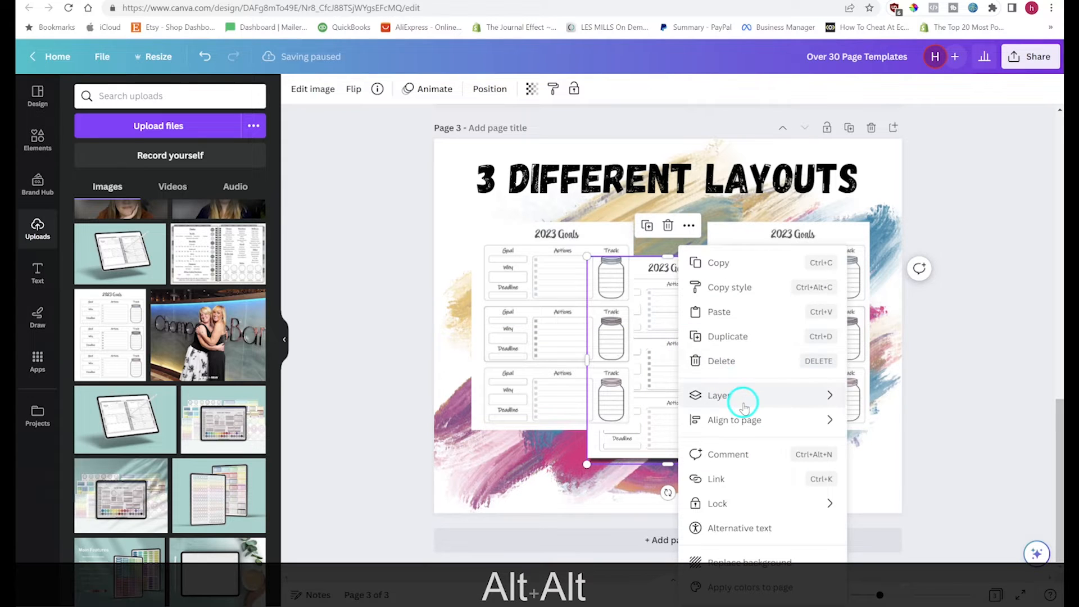
mouse_move(742, 405)
left_click(895, 402)
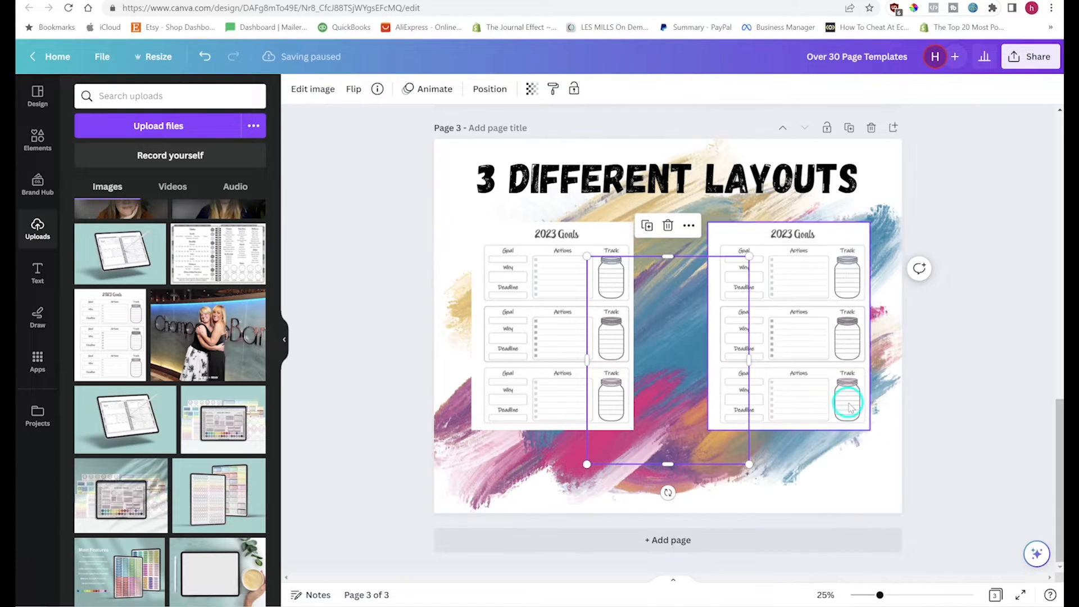
left_click(422, 334)
- Apply the Drop shadow effect to the left and right 2023 Goals pages
left_click(568, 296)
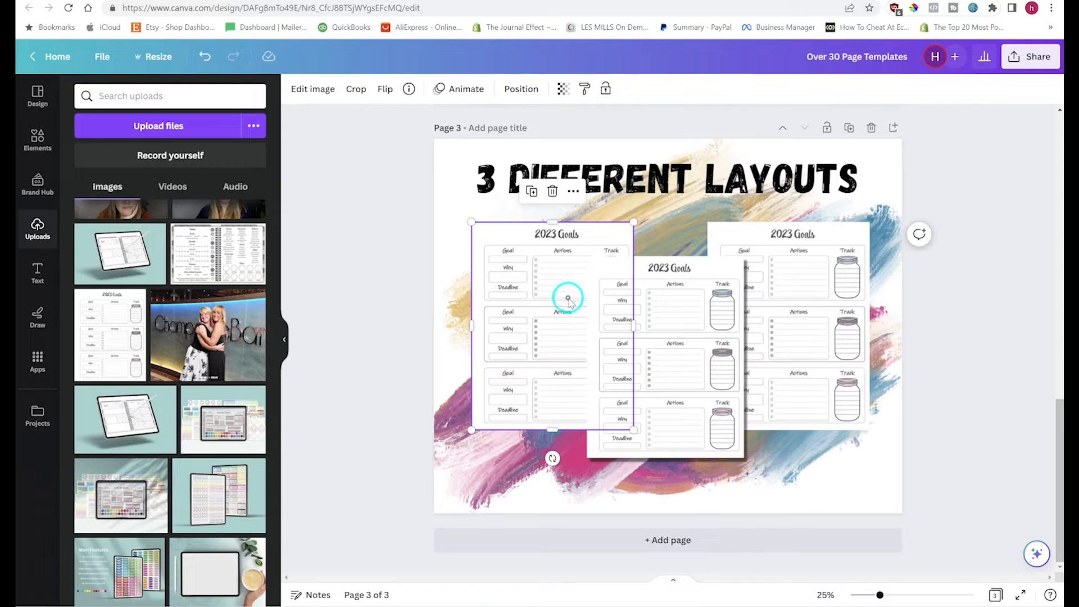
left_click(308, 93)
left_click(104, 354)
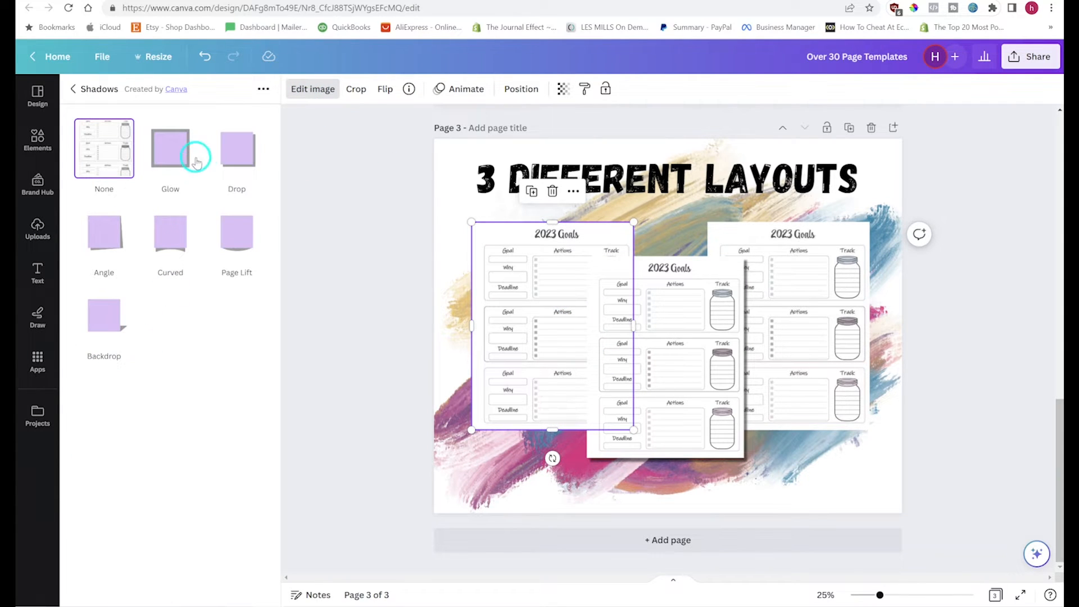
left_click(237, 147)
left_click(805, 306)
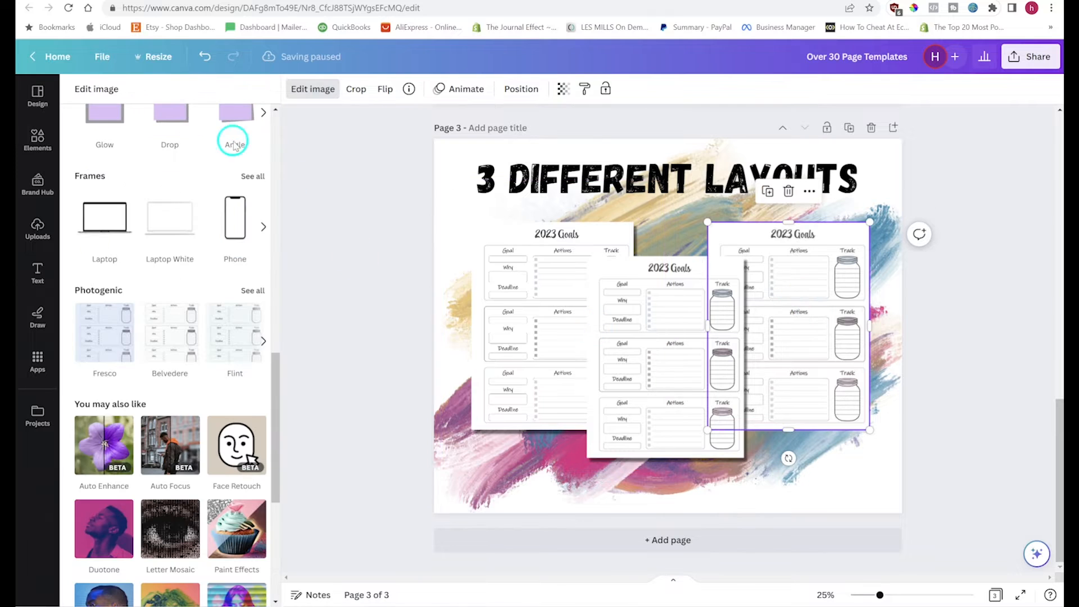
left_click(178, 120)
left_click(355, 248)
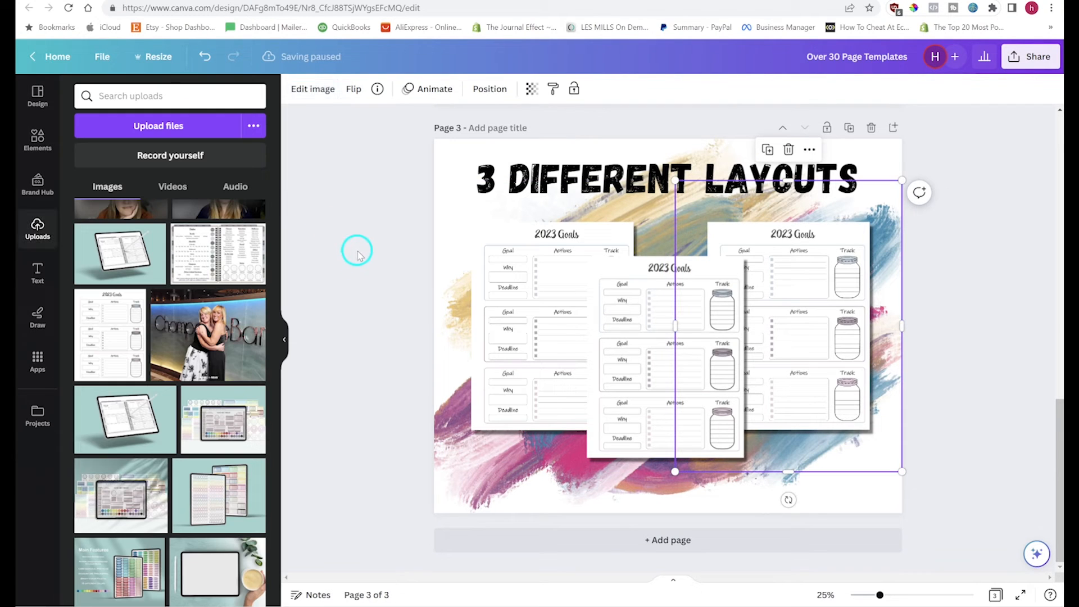
left_click(376, 291)
- Select all three 2023 Goals pages, enlarge them together to nearly the canvas width, and move them down clear of the heading
left_click(536, 310)
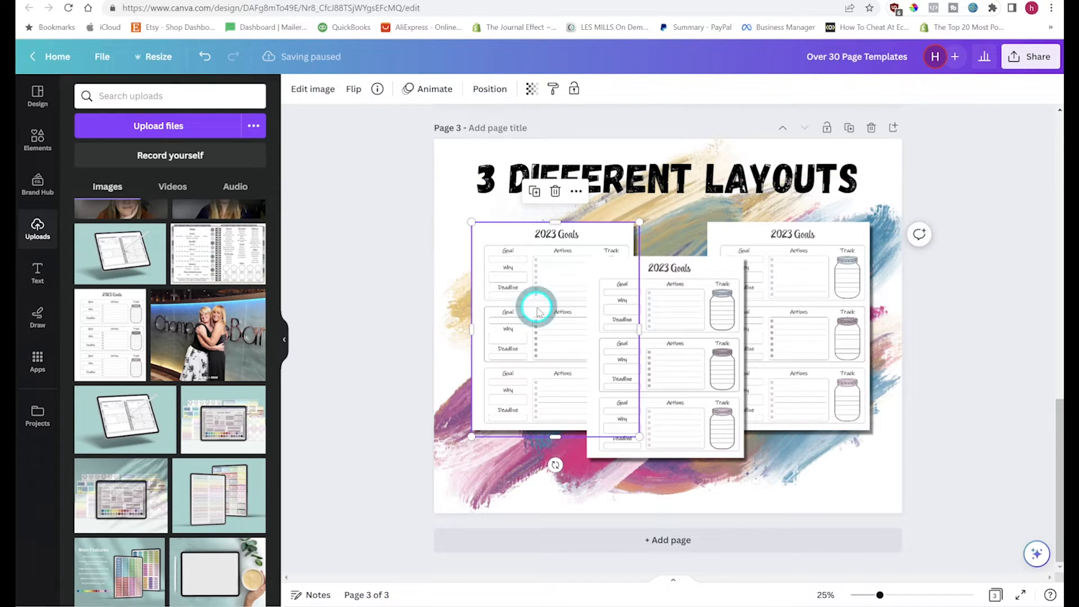
left_click(656, 308, "shift")
left_click(790, 301, "shift")
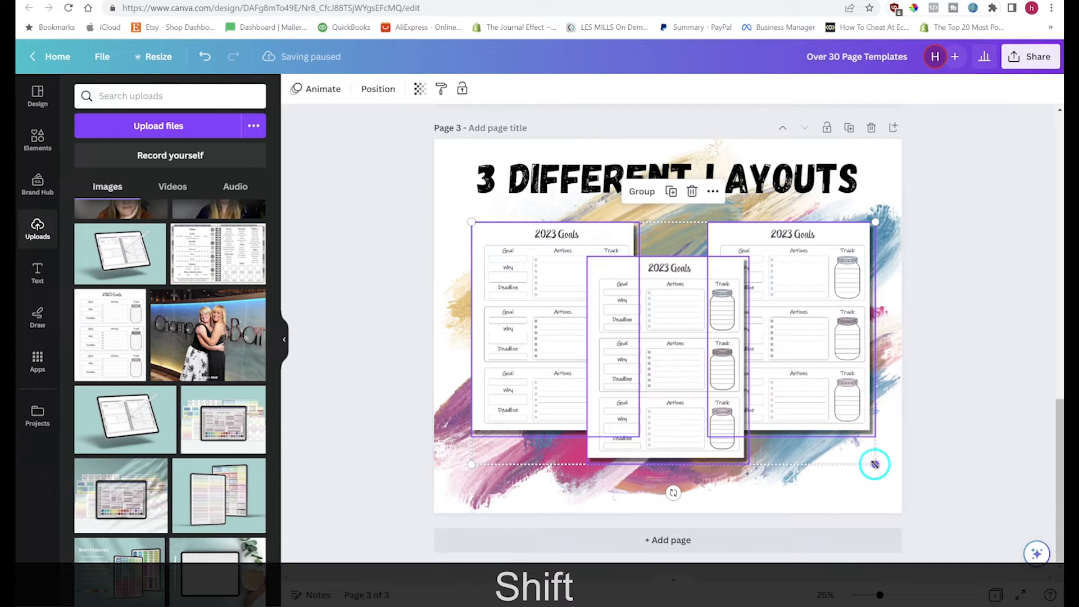
mouse_move(875, 464)
left_mouse_down()
mouse_move(899, 483)
mouse_move(894, 475)
left_mouse_up()
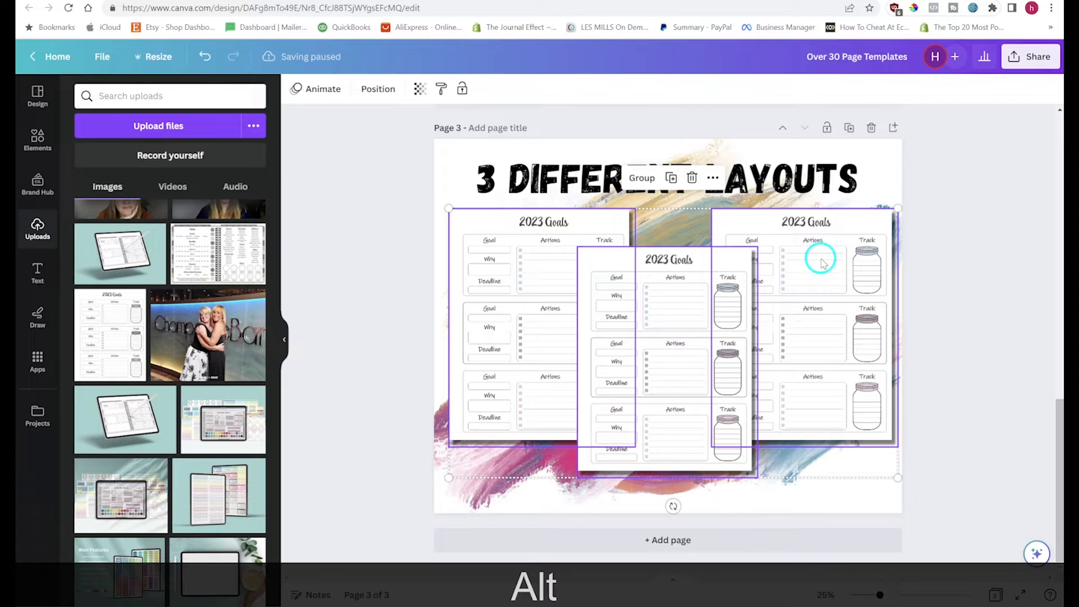
left_click_drag(820, 263, 816, 282)
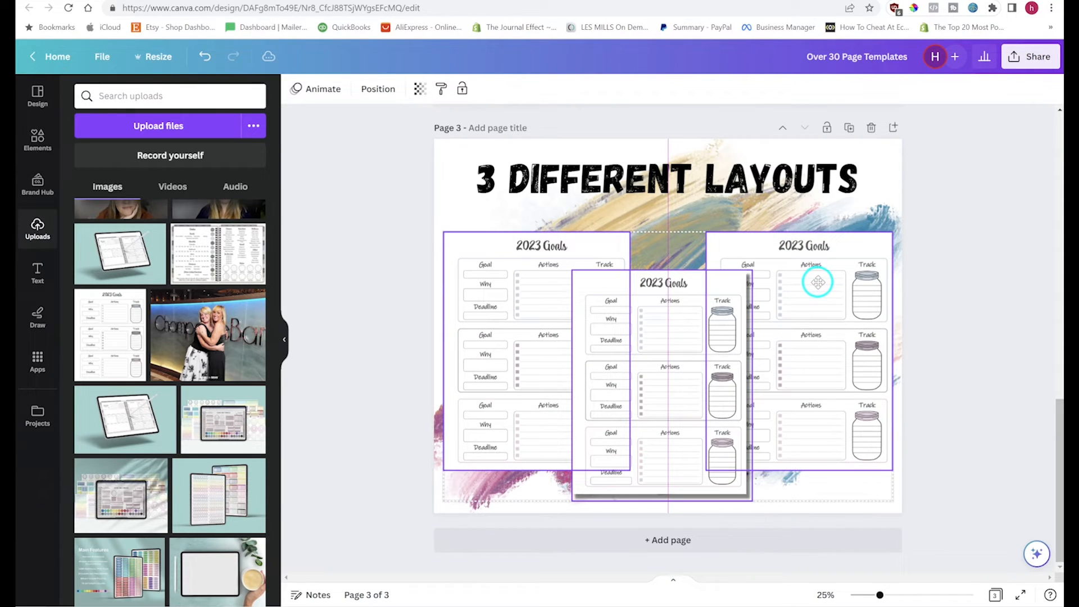
left_click(379, 335)
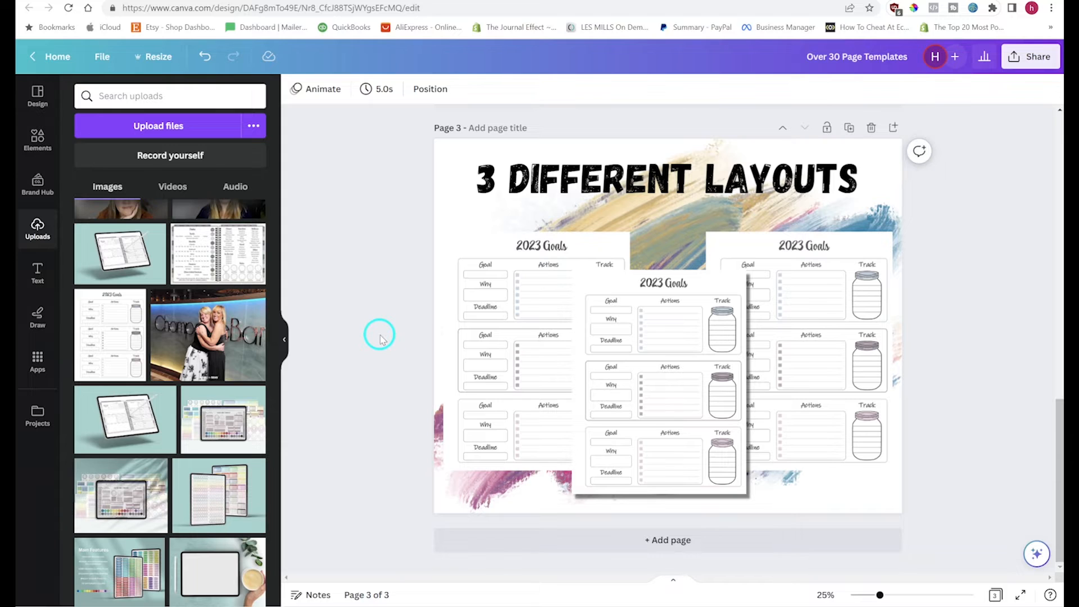
- Move the left and right 2023 Goals pages inward so they sit closer behind the centre page
left_click(538, 308)
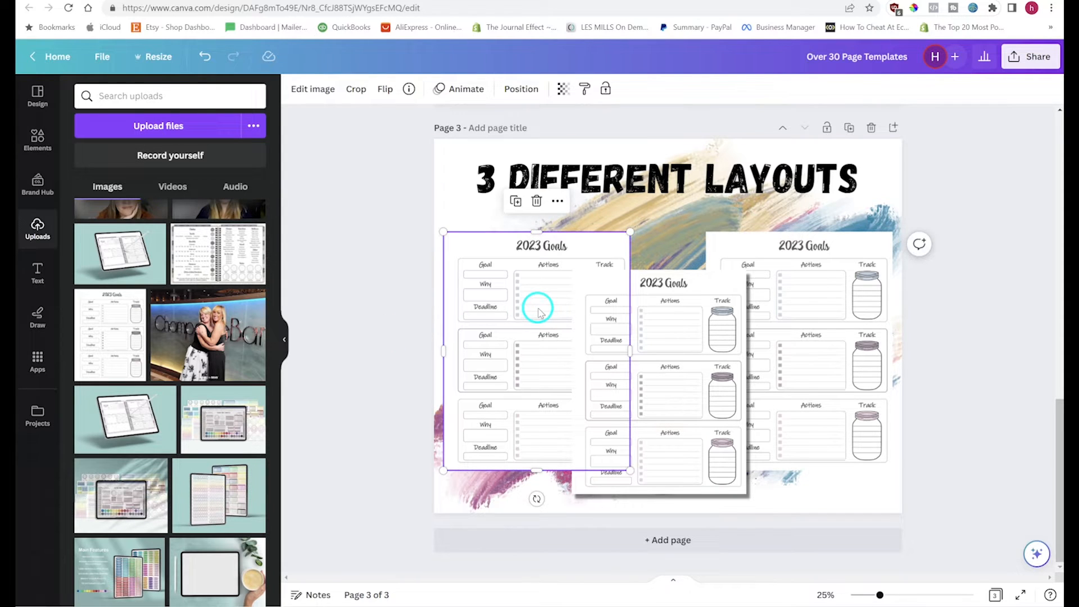
key("Right")
key("Right")
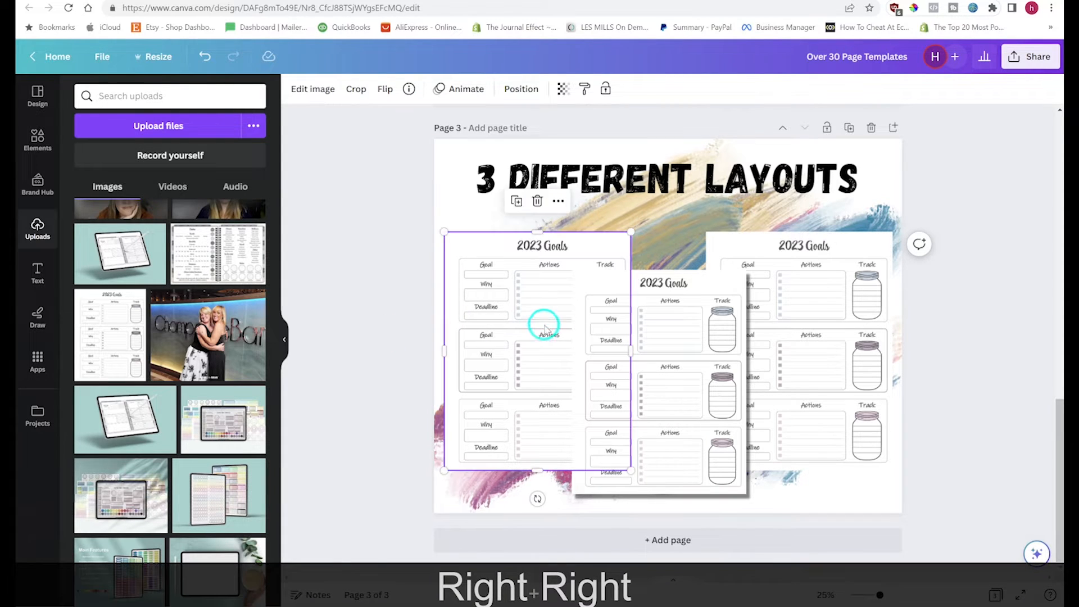
left_click_drag(532, 335, 553, 335)
left_click_drag(833, 315, 818, 316)
left_click(431, 336)
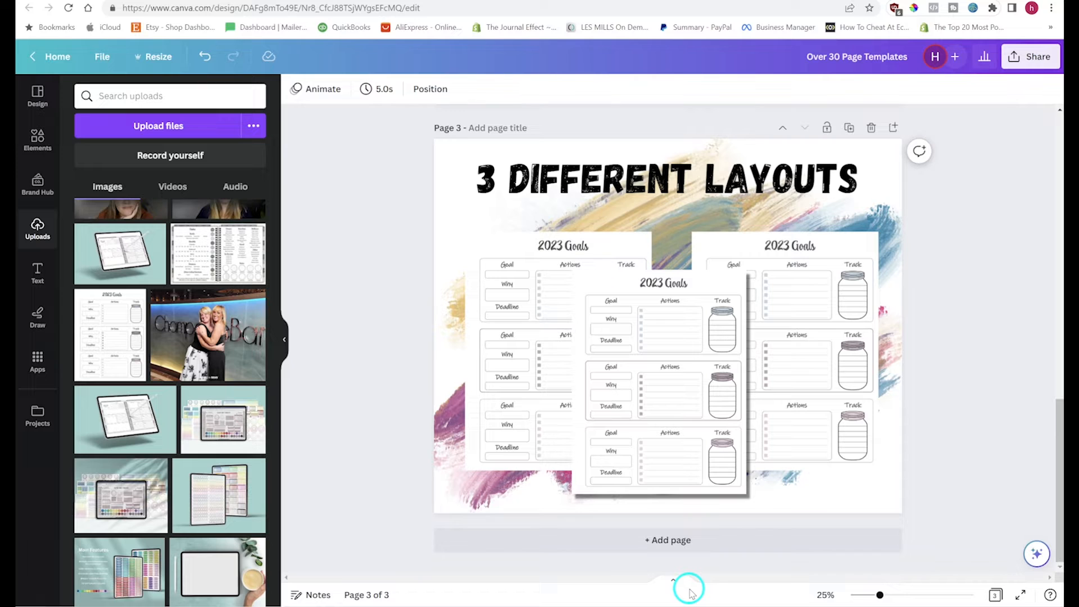
key("ctrl+z")
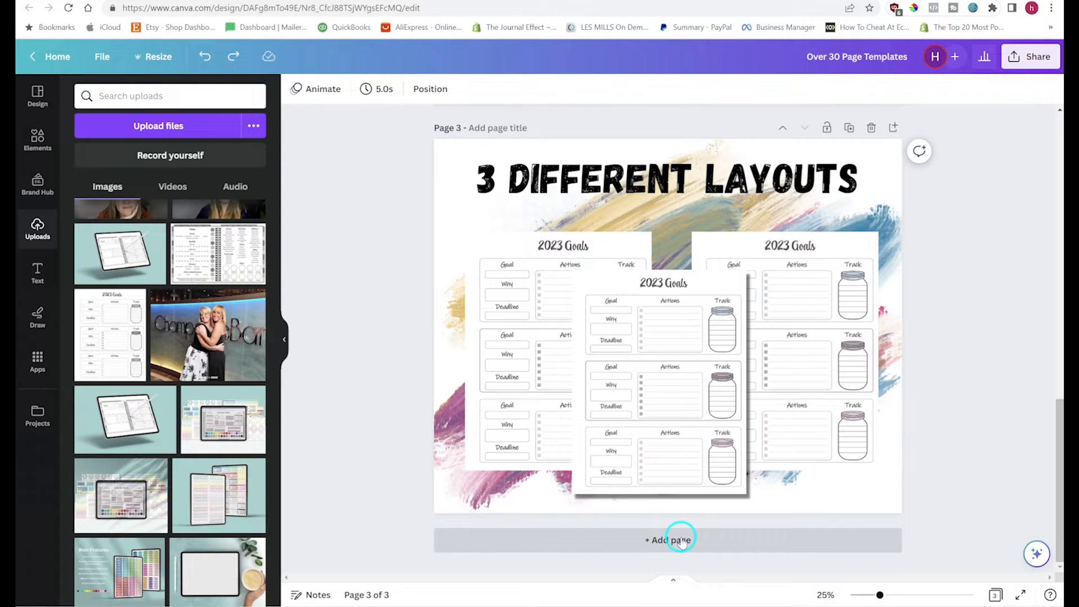
- Add a blank fourth page and clear the previous "background" search from the elements library
left_click(681, 541)
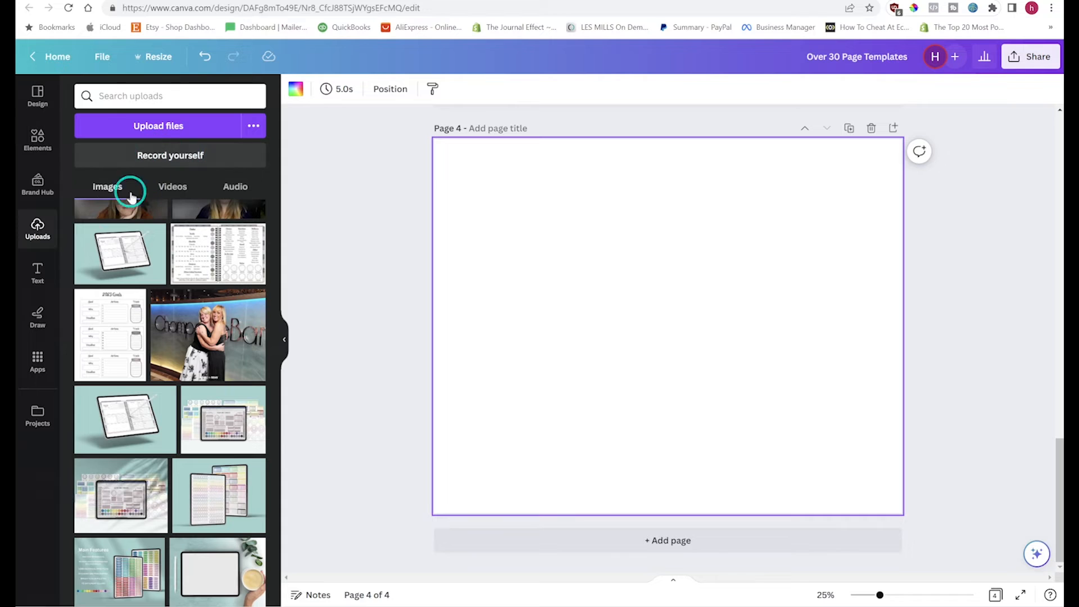
left_click(40, 137)
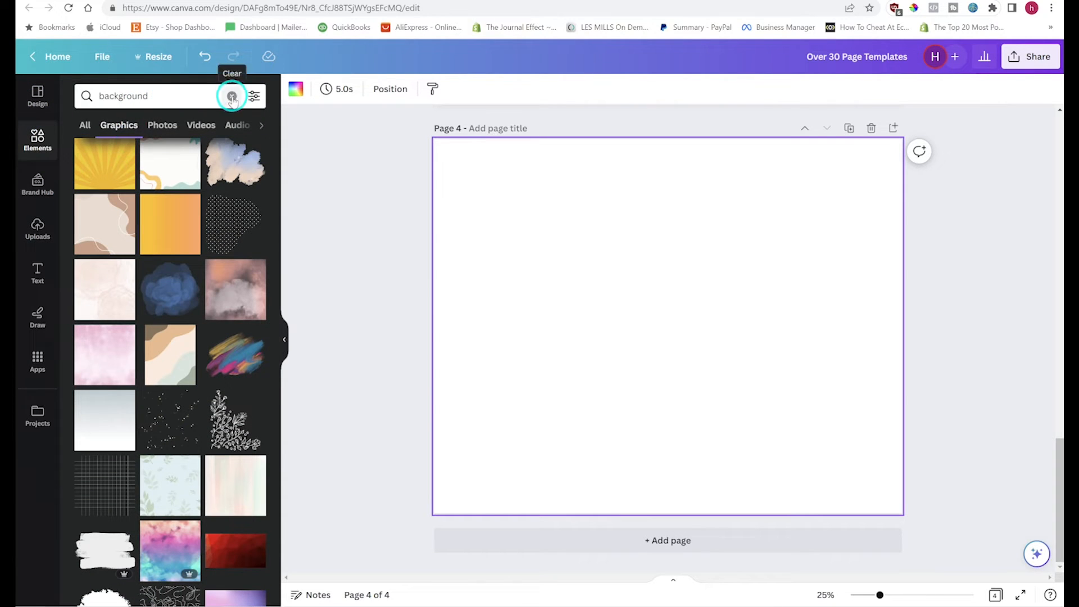
left_click(232, 97)
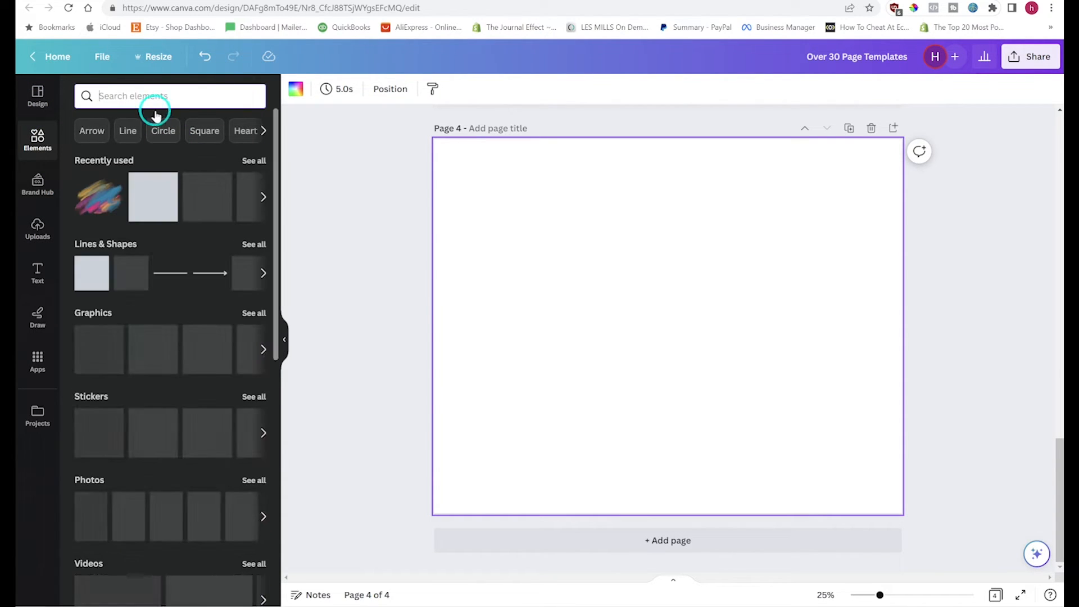
left_click(157, 95)
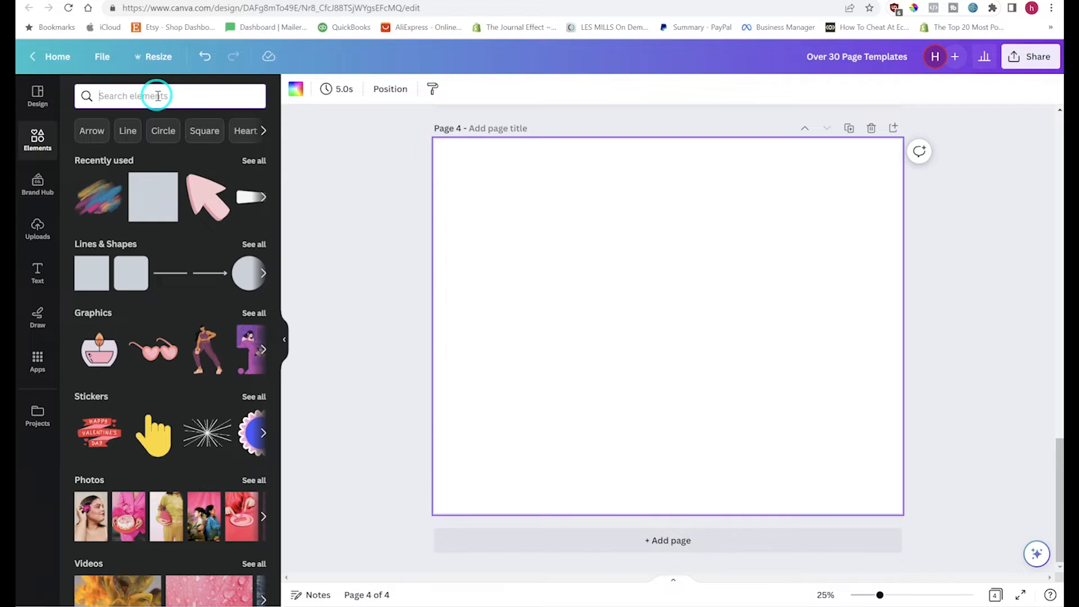
- Search the elements library for "ipad mockup" and show all matching graphics
type("ia")
key("BackSpace")
type("pad mic")
type("h")
key("BackSpace")
key("BackSpace")
key("BackSpace")
type("ocju")
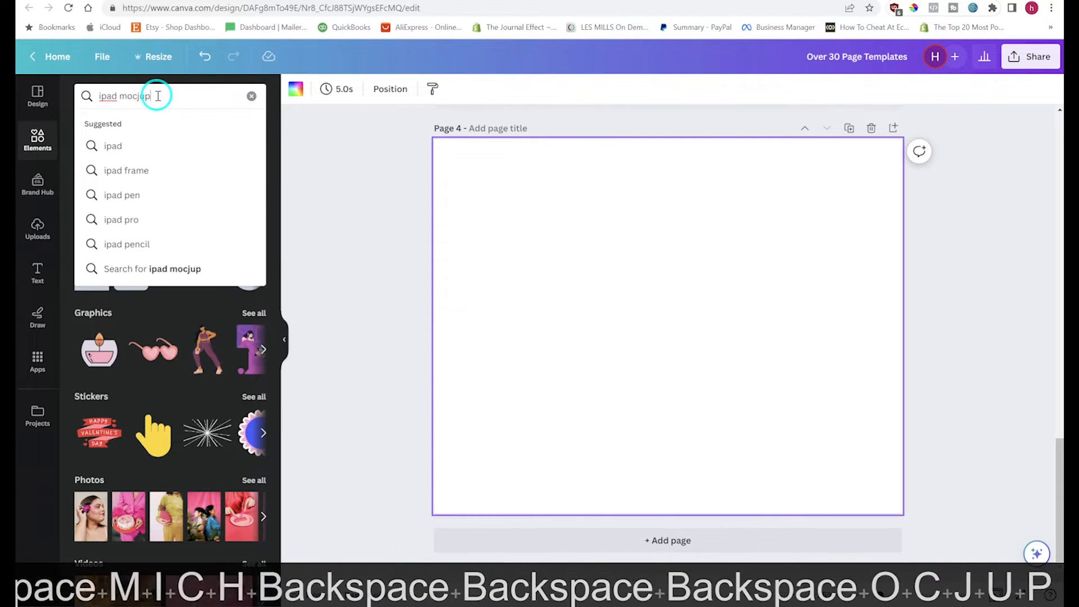
type("p")
key("Return")
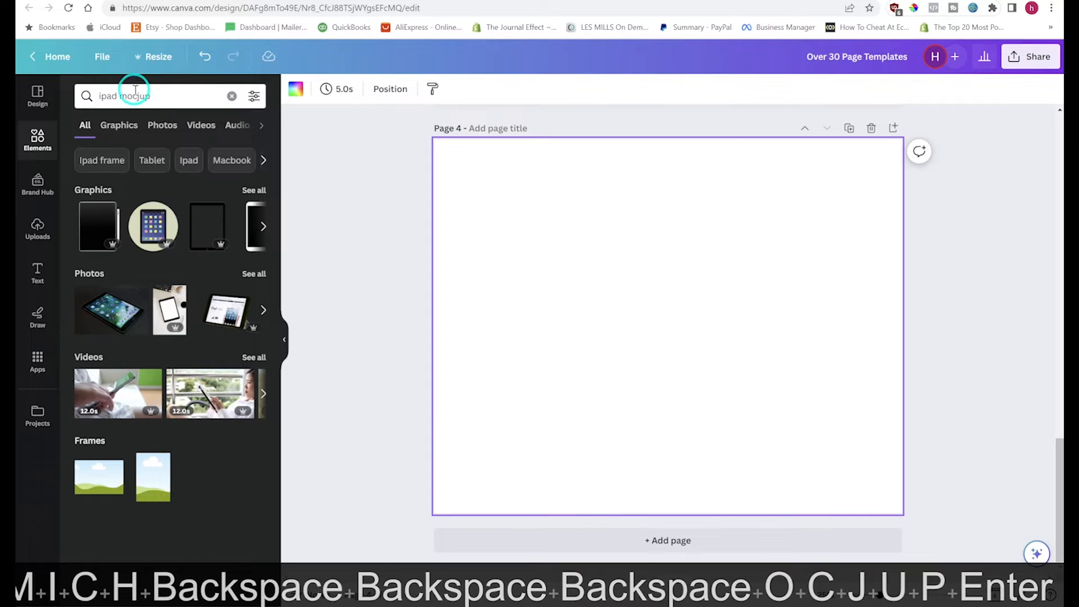
left_click(135, 90)
key("BackSpace")
type("k")
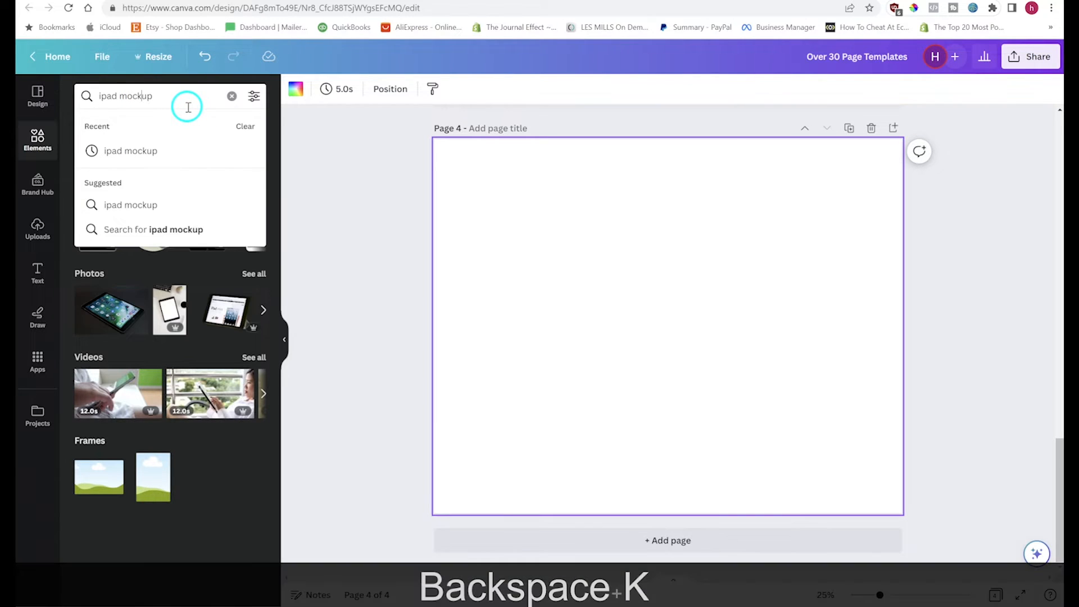
key("Return")
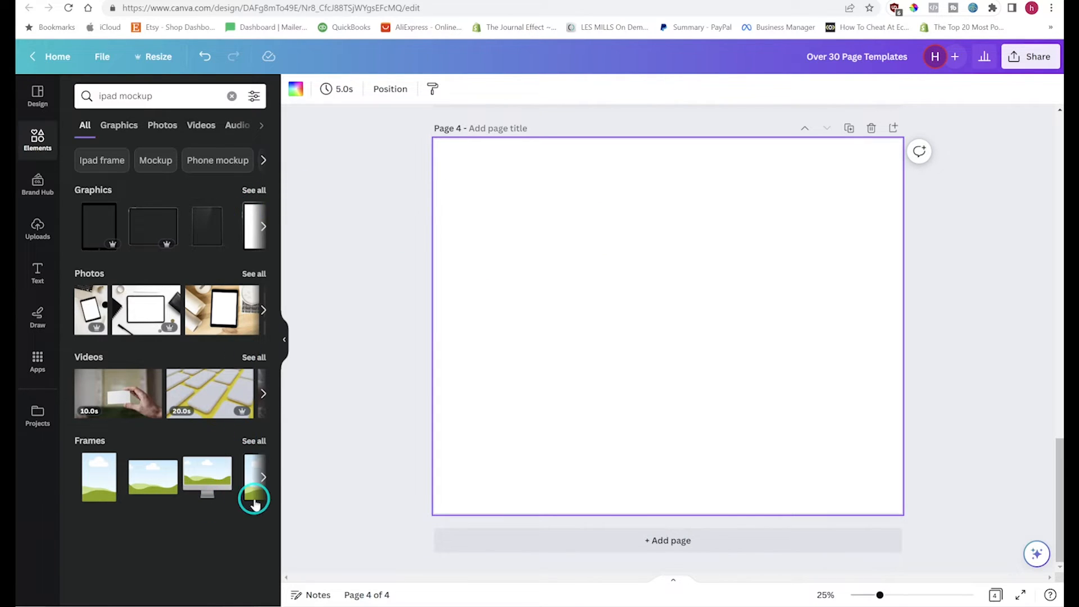
left_click(244, 192)
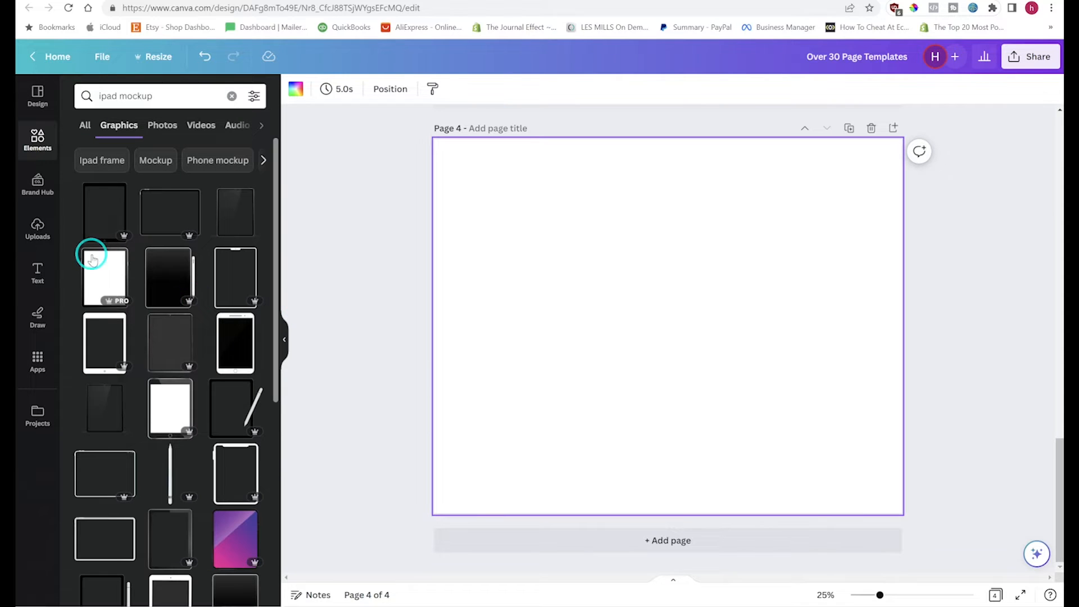
- Place the black tablet frame with stylus on page 4, enlarge it to nearly the page height, and centre it
scroll(197, 427, "down", 5)
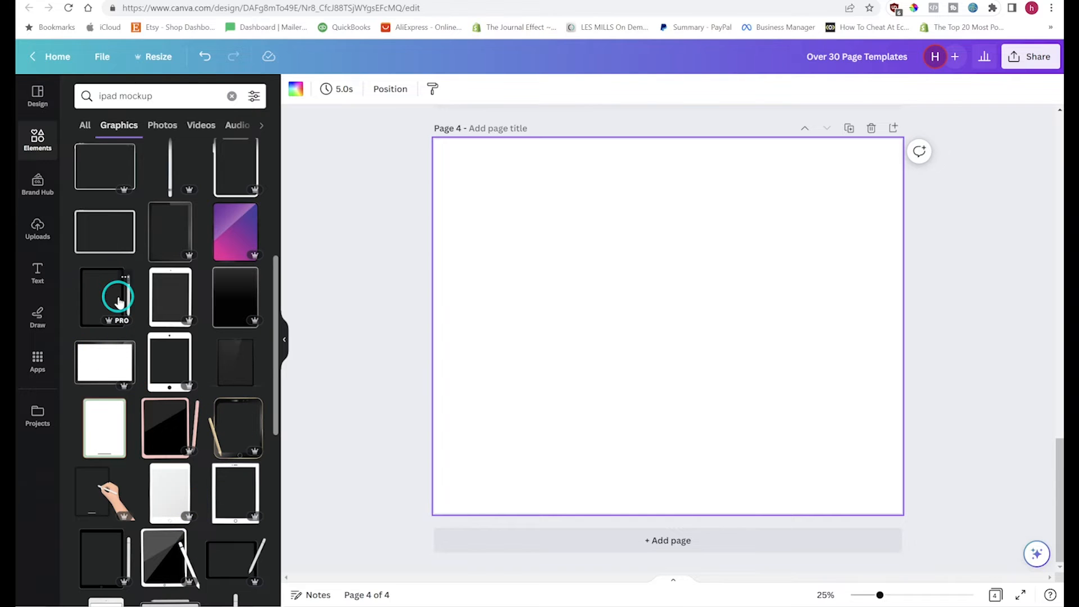
left_click_drag(112, 296, 641, 262)
left_click_drag(727, 229, 797, 151)
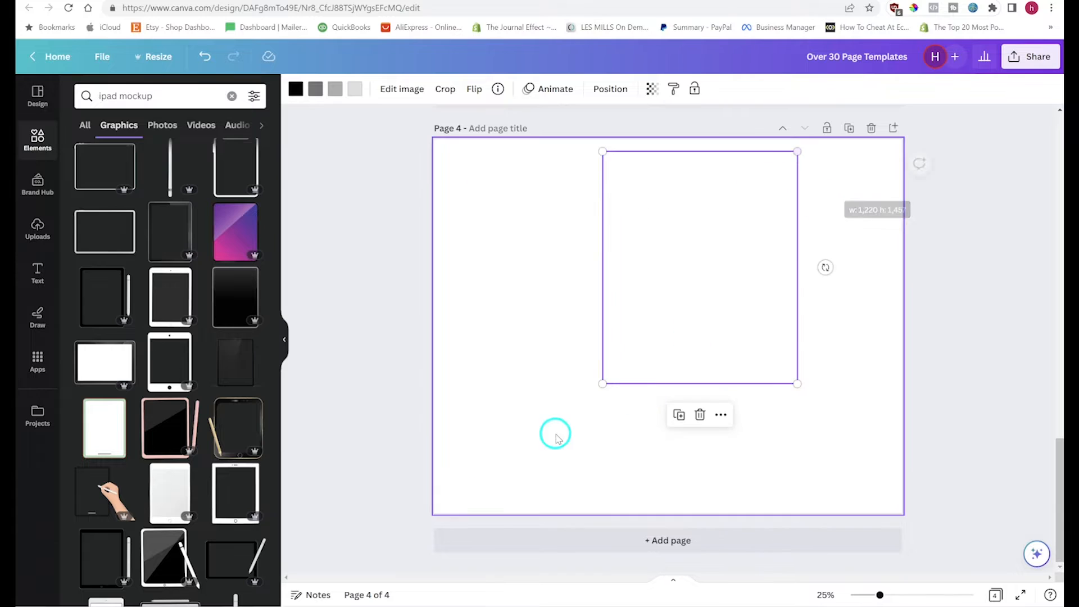
left_click_drag(604, 383, 520, 481)
left_click_drag(633, 309, 646, 320)
mouse_move(597, 289)
left_mouse_down()
mouse_move(601, 243)
mouse_move(609, 291)
mouse_move(592, 289)
mouse_move(607, 289)
mouse_move(598, 281)
left_mouse_up()
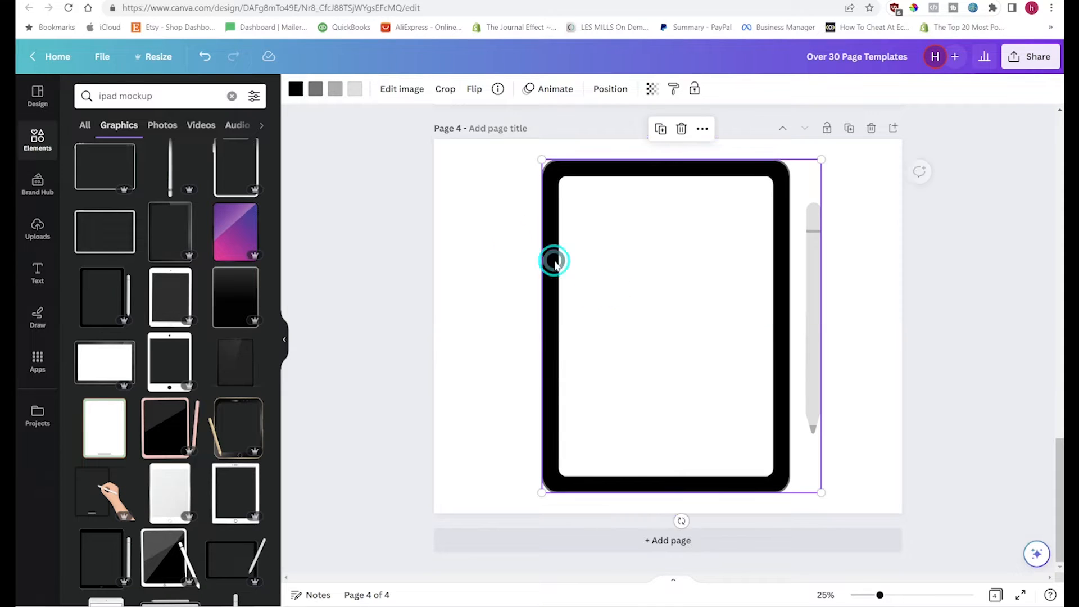
- Set page 4's background to the light teal document color
left_click(483, 246)
left_click(296, 89)
left_click(186, 164)
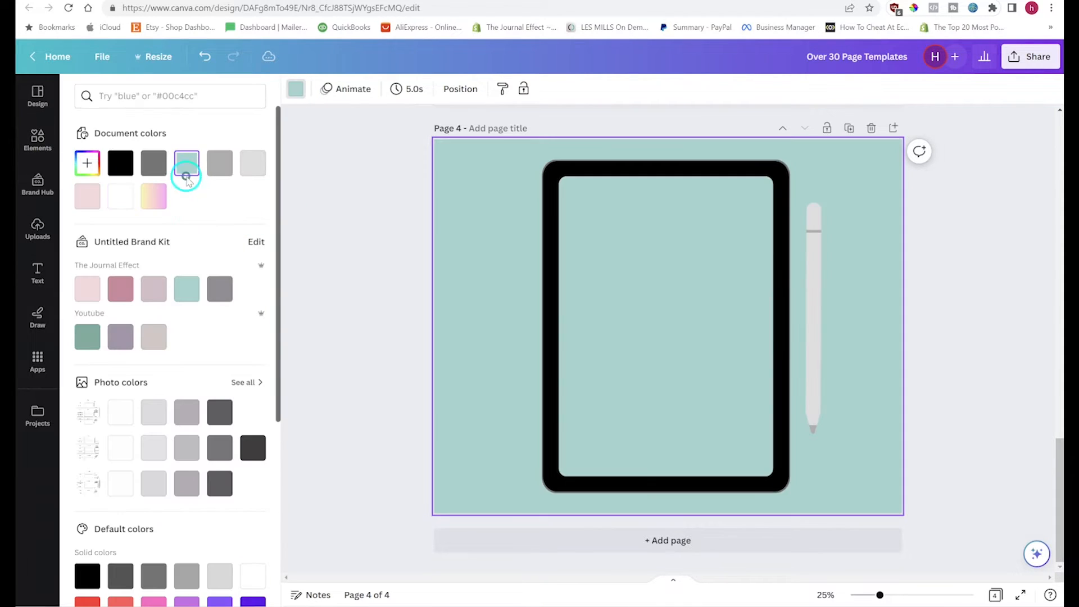
left_click(375, 245)
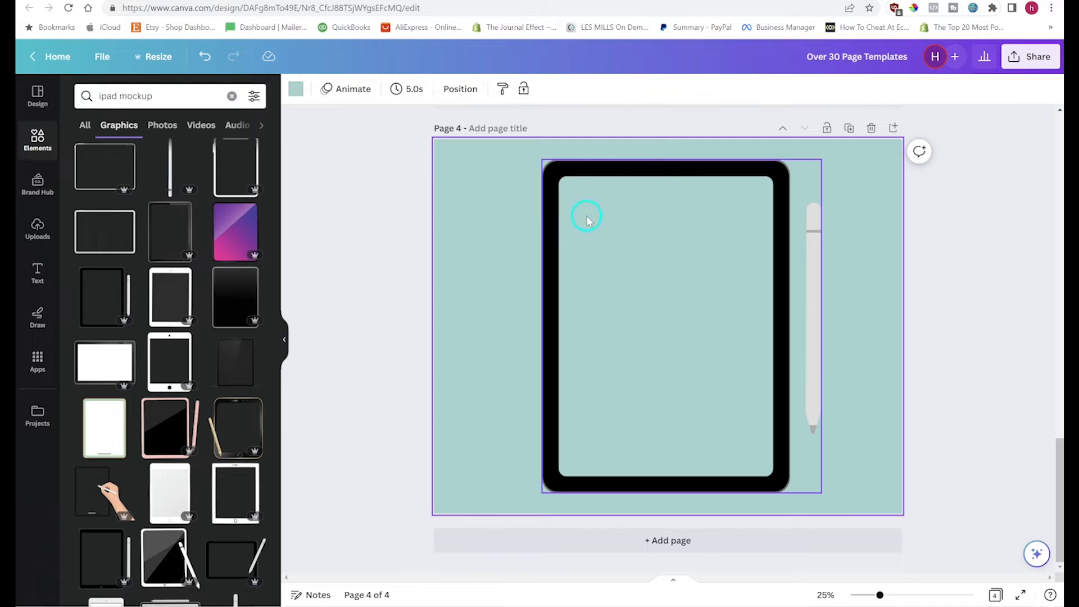
left_click(289, 248)
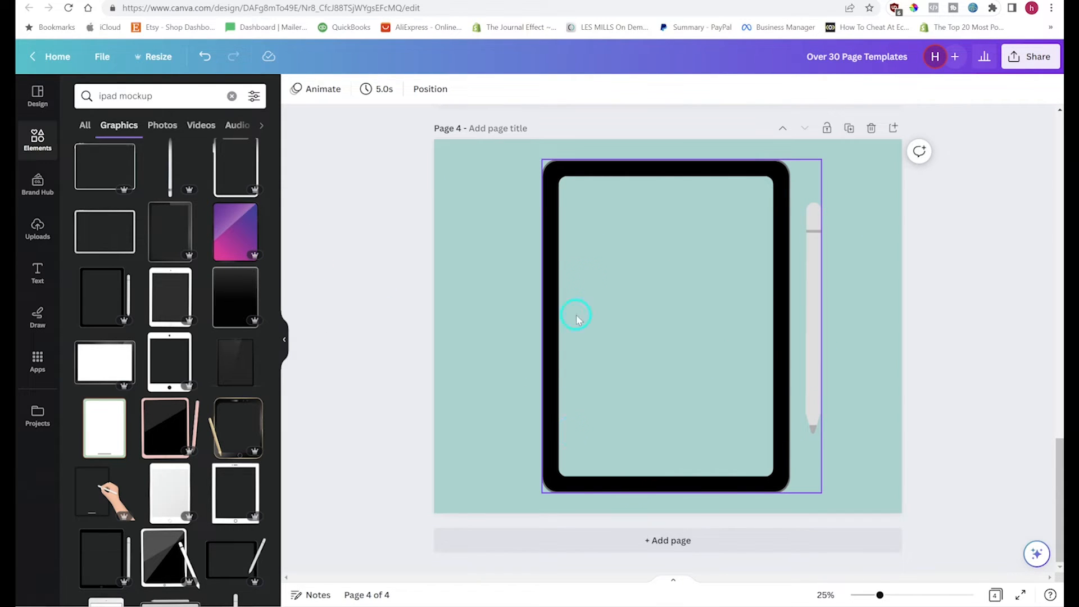
- Look through the iPad mockup graphics for other tablet frame styles and colors
scroll(202, 390, "down", 4)
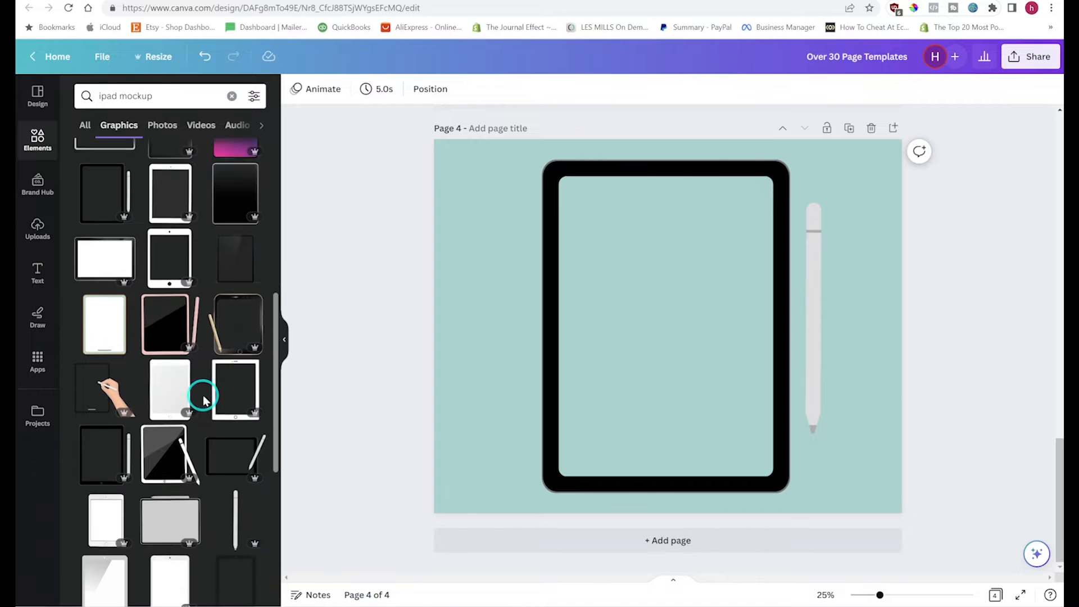
scroll(176, 390, "down", 5)
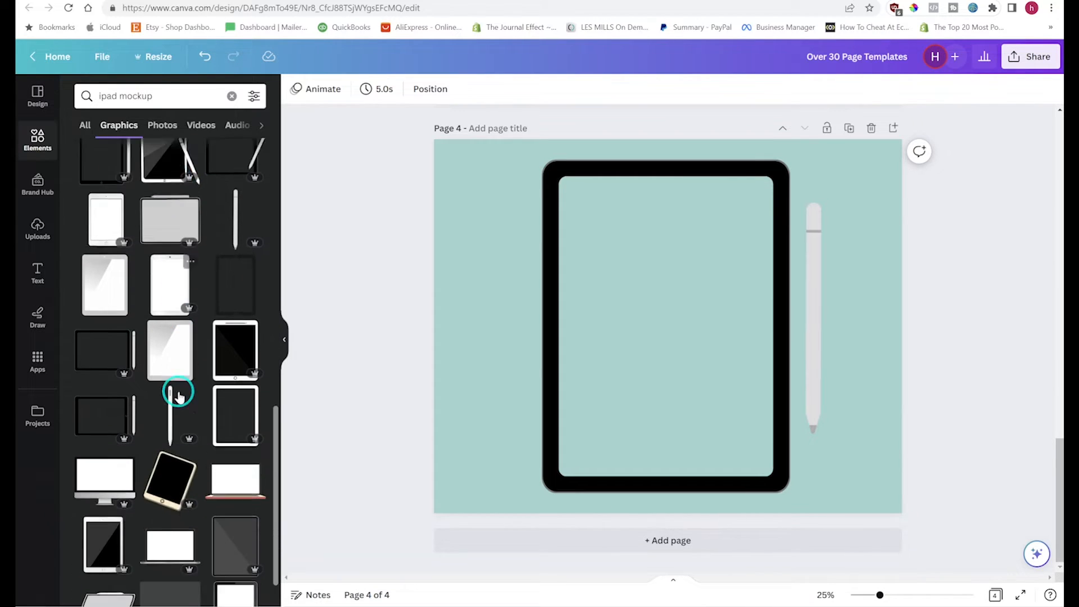
scroll(174, 260, "down", 4)
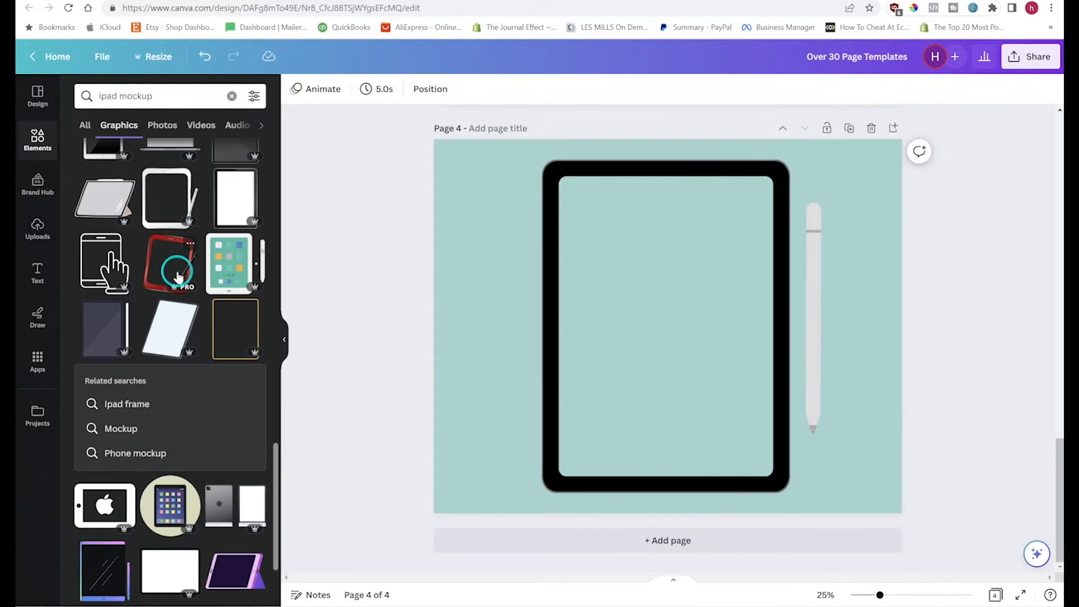
scroll(177, 362, "up", 3)
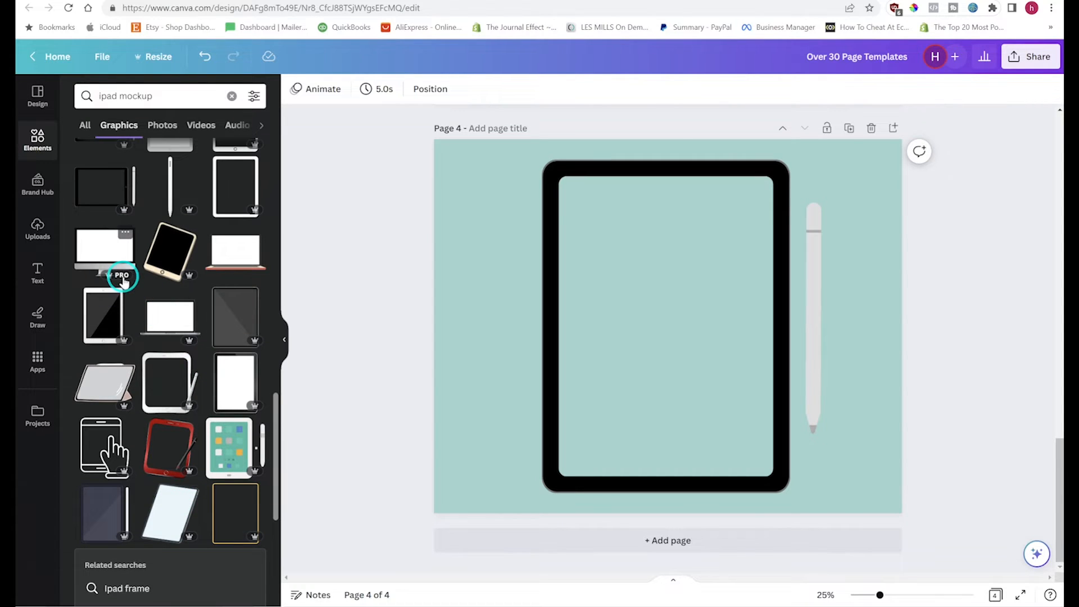
scroll(160, 304, "down", 5)
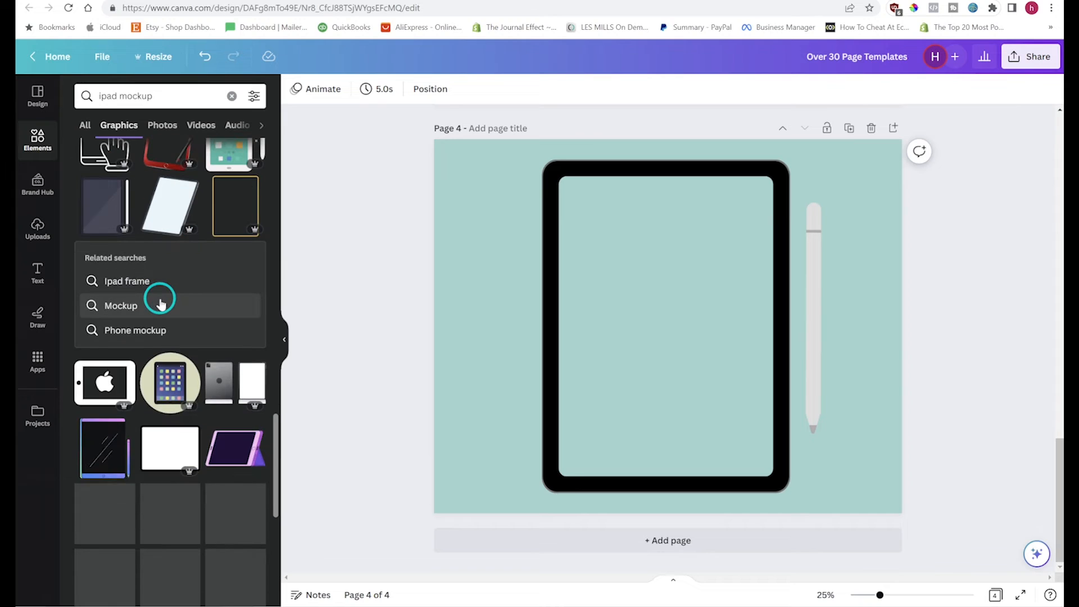
scroll(160, 303, "down", 3)
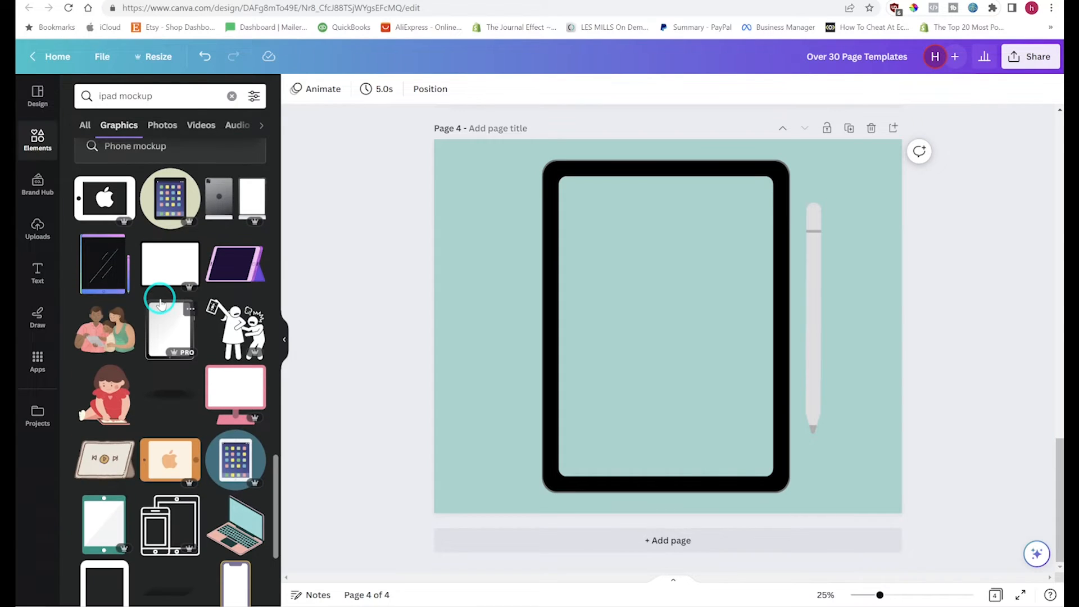
scroll(160, 303, "down", 2)
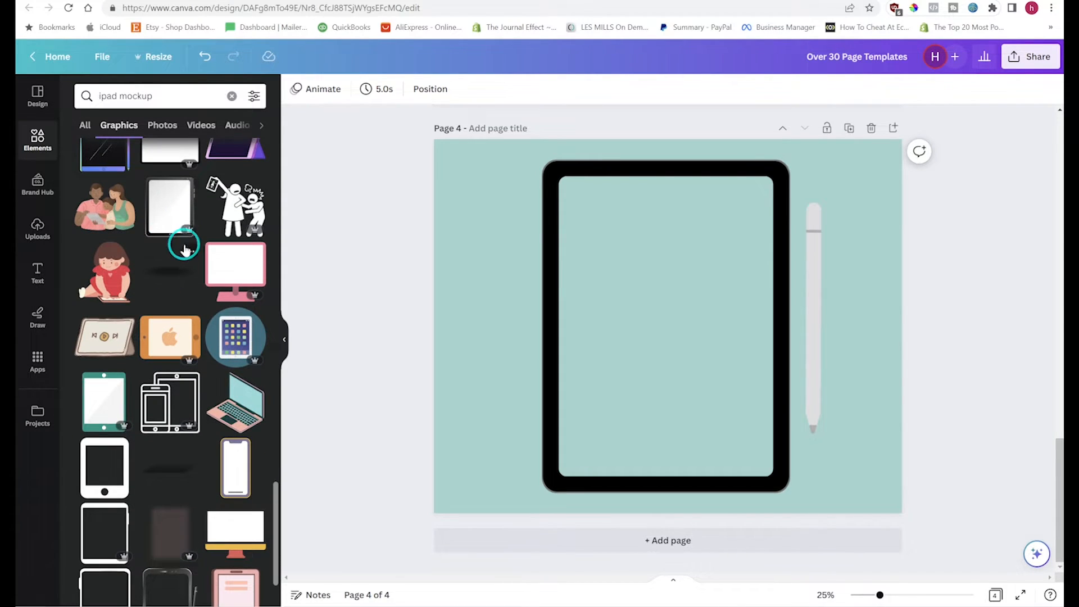
scroll(184, 238, "down", 3)
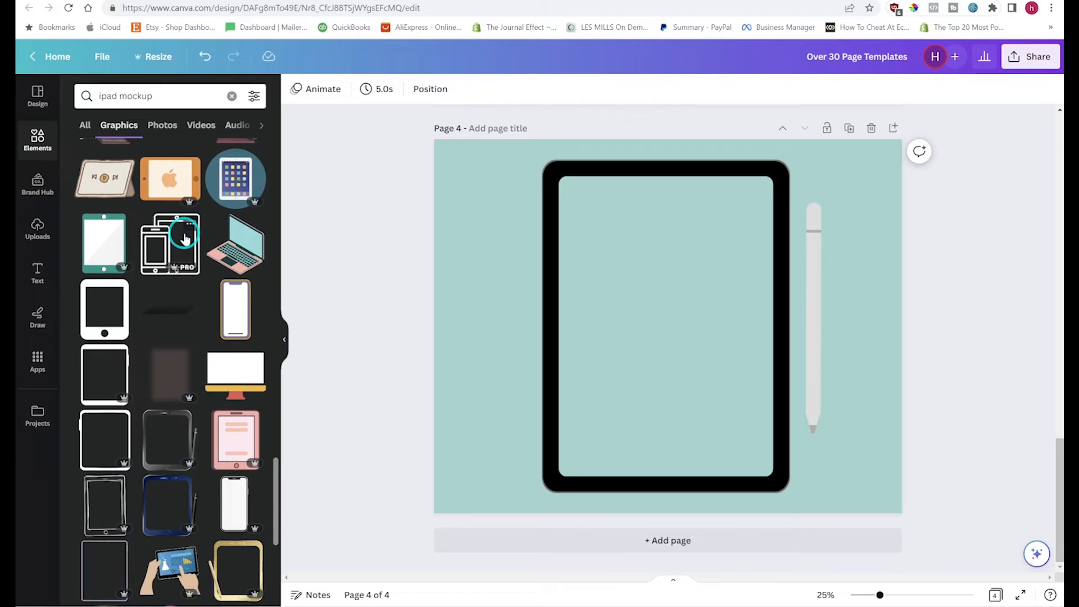
scroll(186, 238, "down", 3)
scroll(185, 238, "down", 6)
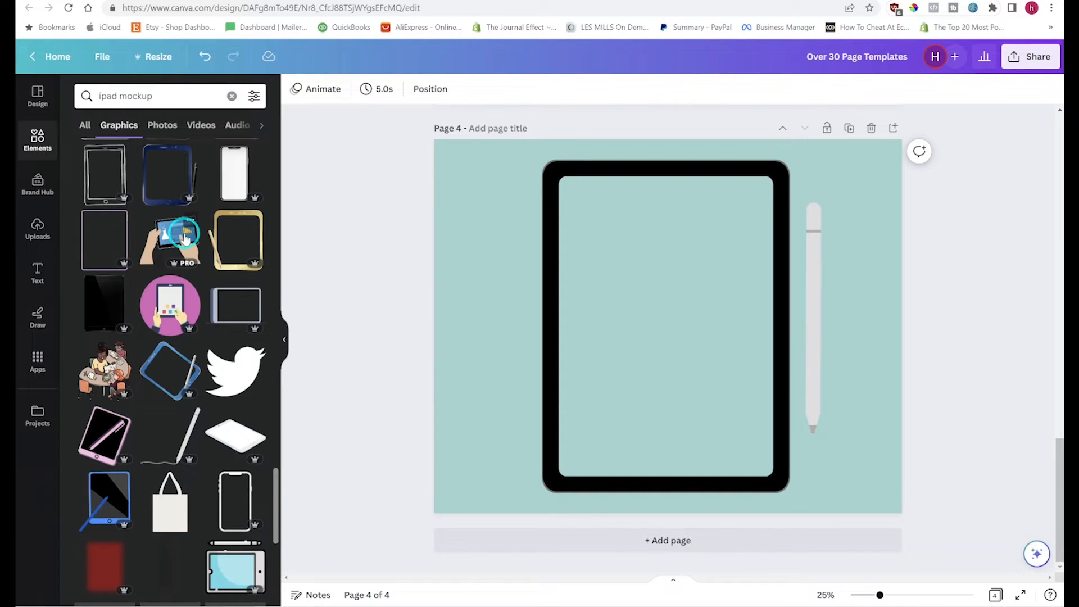
scroll(184, 238, "down", 3)
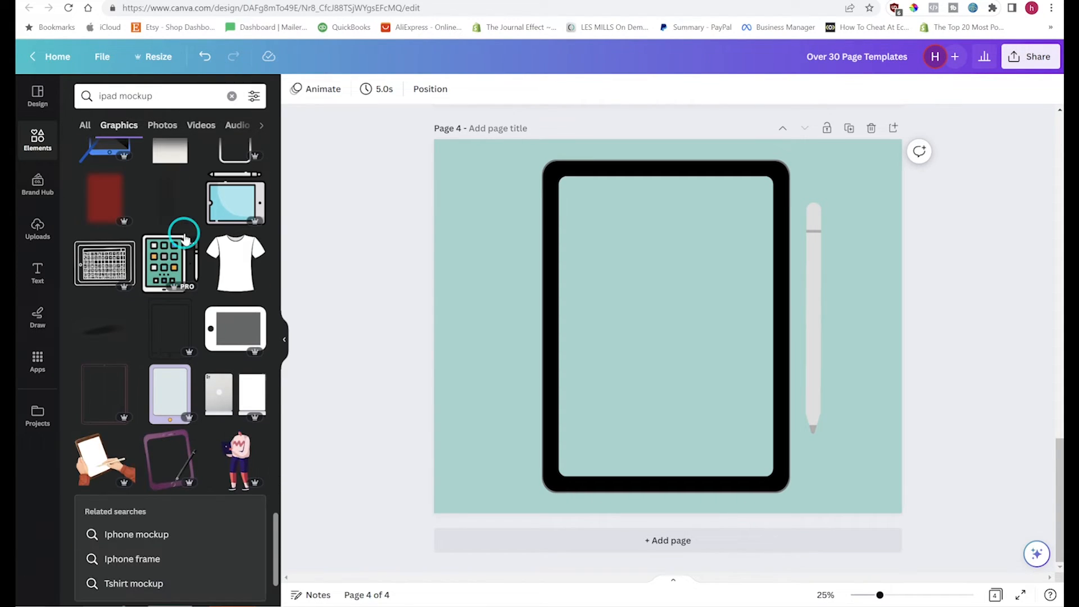
scroll(192, 290, "down", 5)
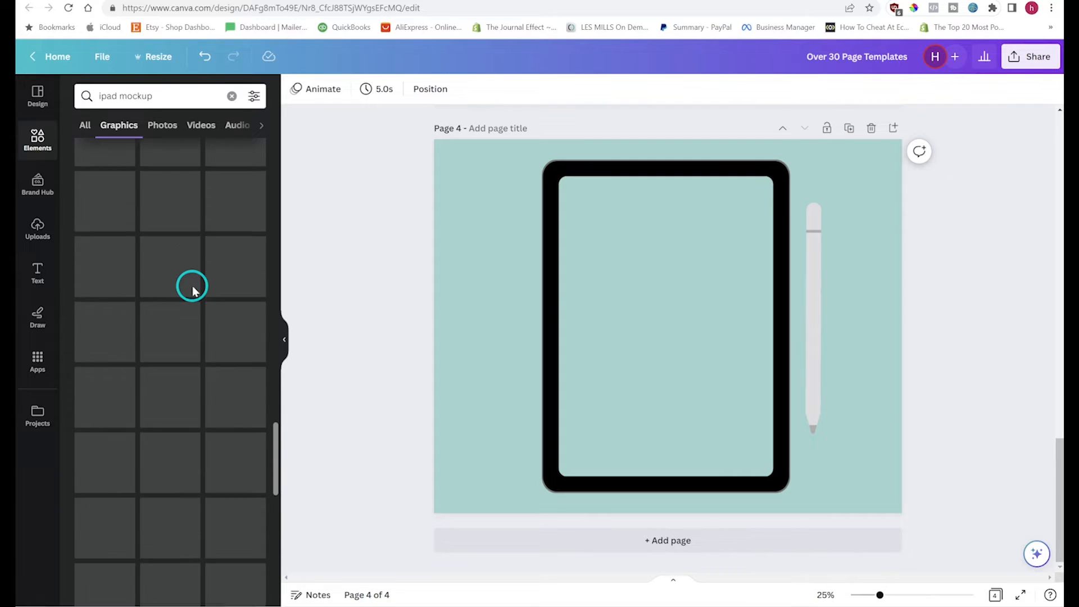
scroll(193, 291, "up", 17)
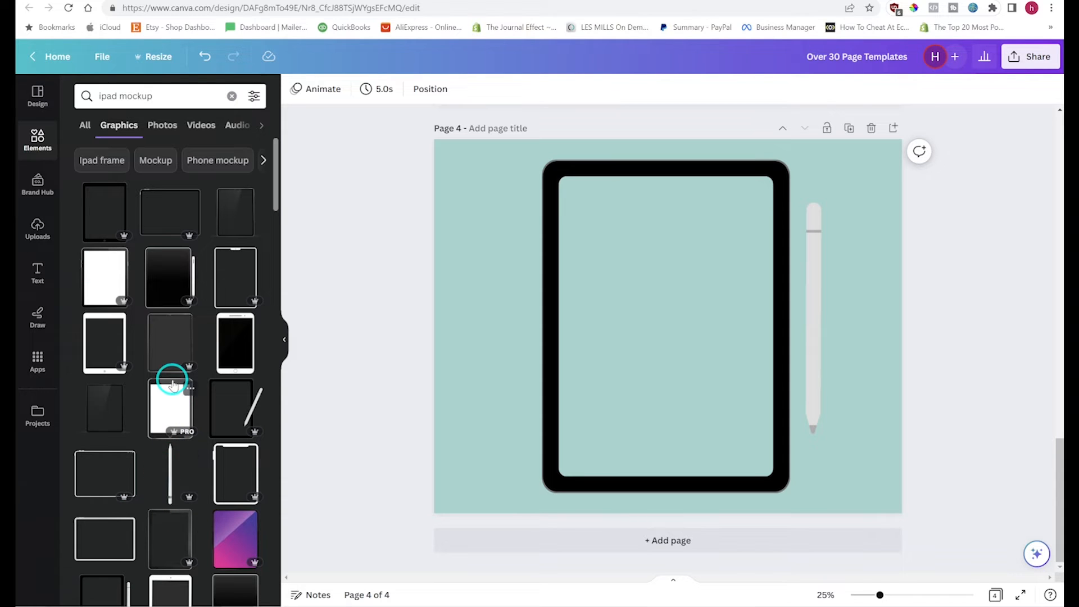
- Place the uploaded 2023 Goals image over the tablet and enlarge it to cover the whole screen opening
left_click(37, 185)
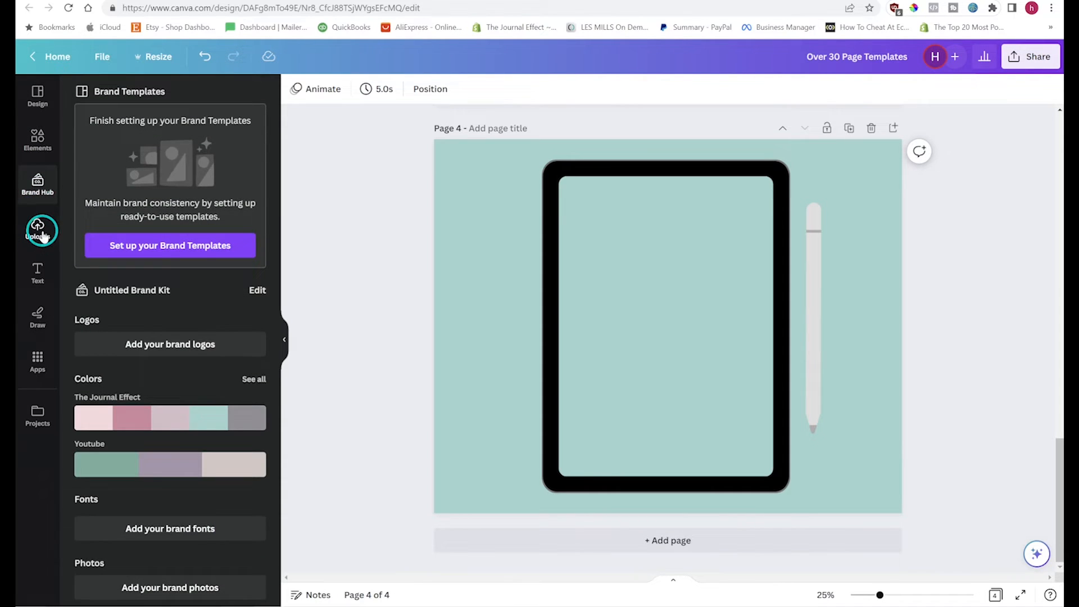
left_click(40, 230)
left_click_drag(104, 350, 602, 280)
left_click_drag(729, 421, 772, 476)
left_click_drag(572, 219, 546, 184)
left_click_drag(640, 236, 646, 226)
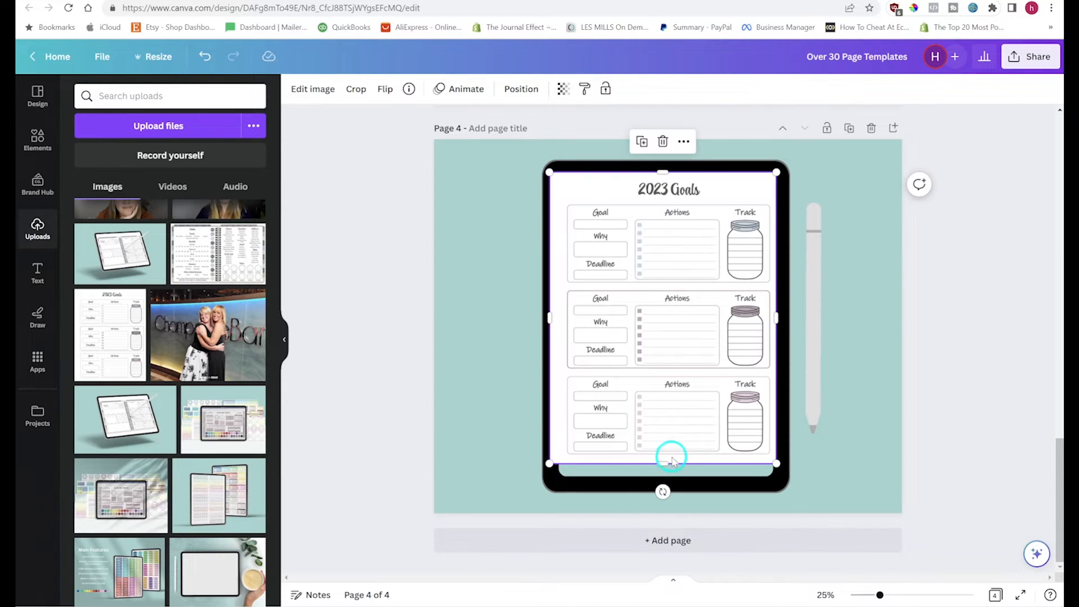
left_click_drag(663, 464, 663, 475)
left_click_drag(661, 341, 638, 306)
- Send the 2023 Goals image on page 4 to the back so it sits behind the tablet frame
right_click(639, 307)
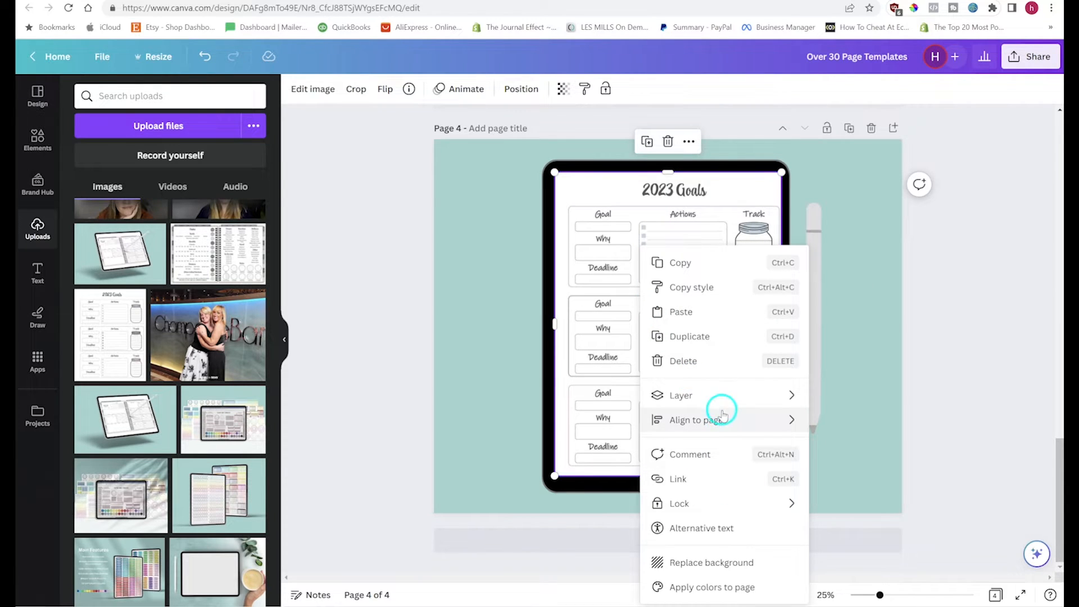
mouse_move(720, 394)
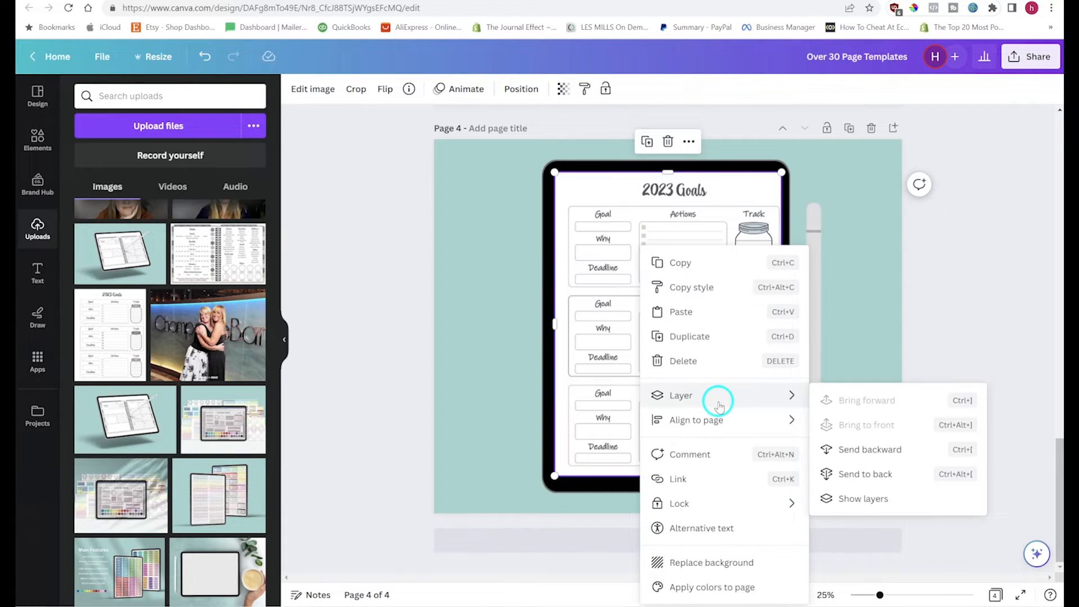
left_click(888, 476)
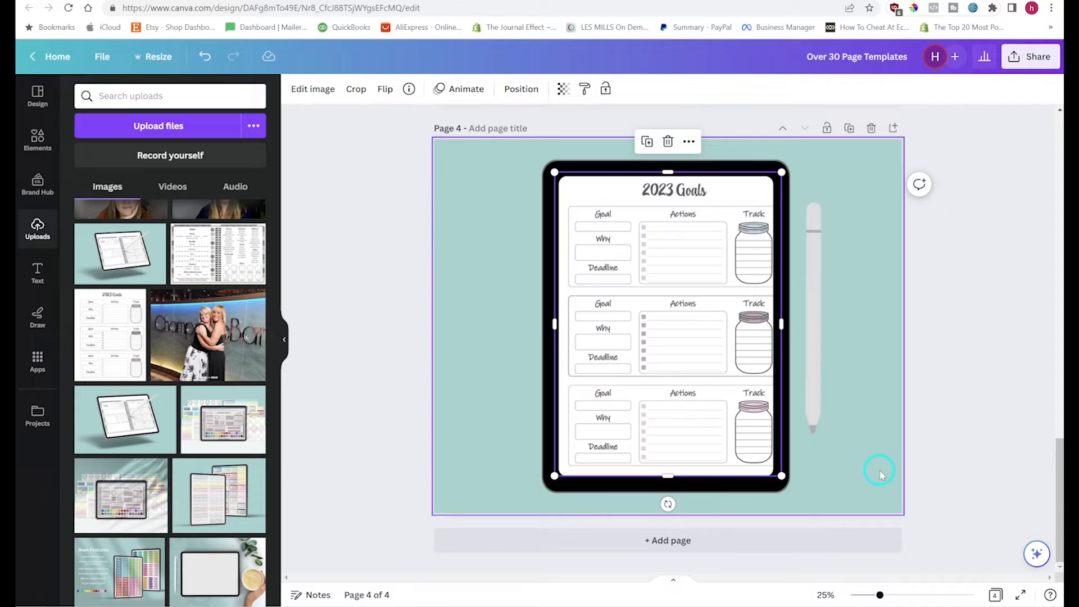
left_click(366, 196)
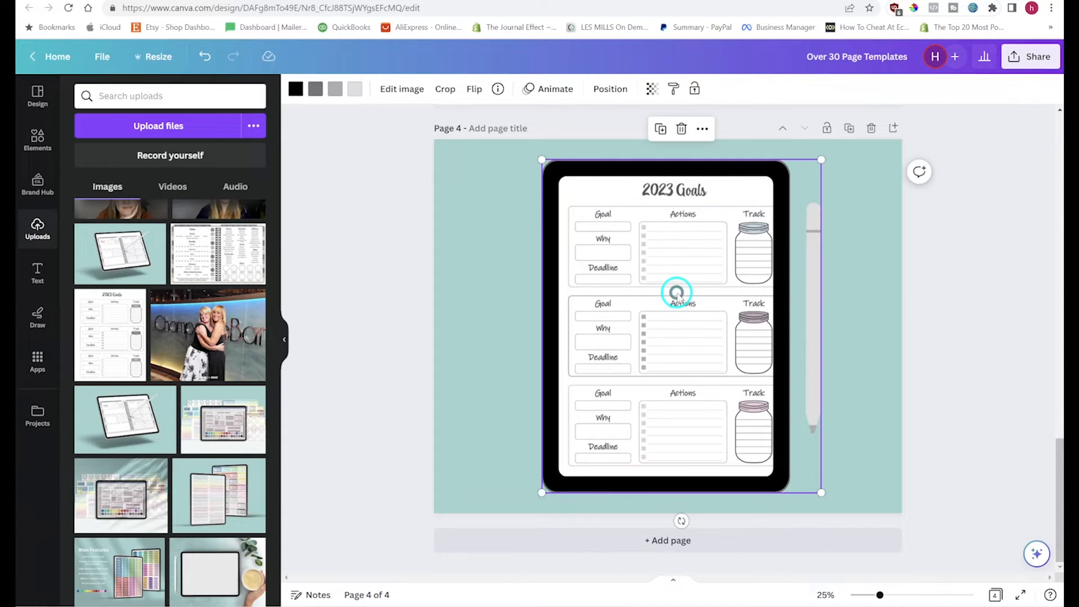
- Select the 2023 Goals image behind the tablet frame and nudge it slightly left within the screen opening
double_click(679, 295)
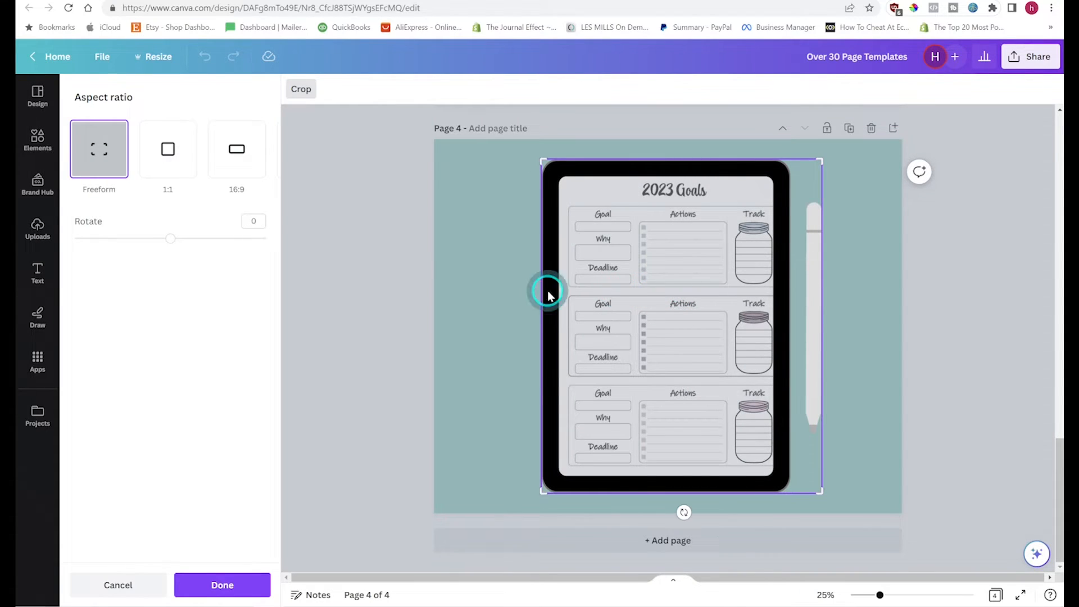
left_click(377, 258)
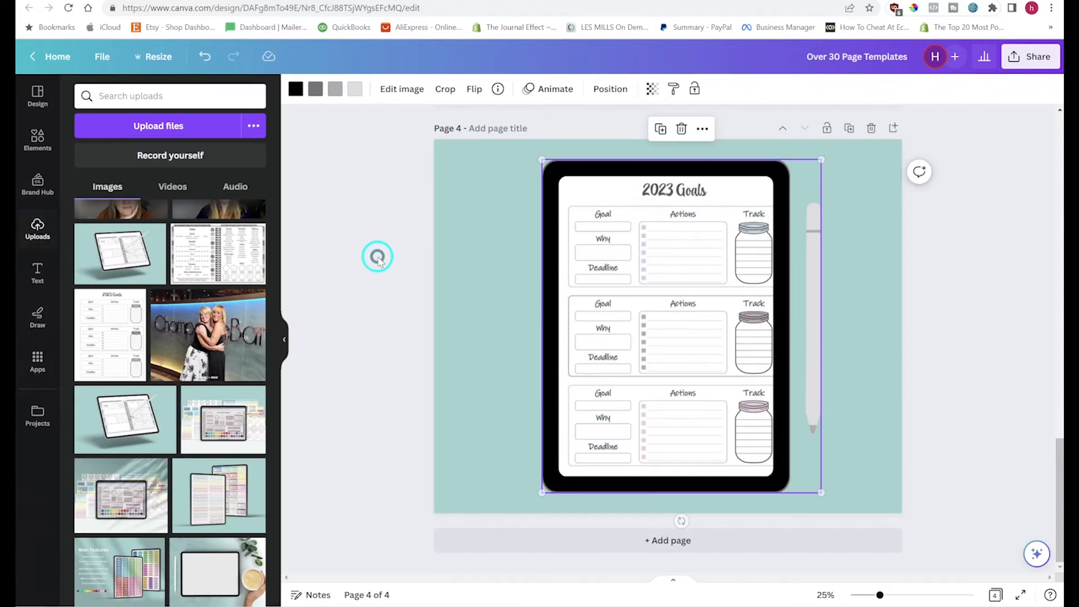
left_click(662, 276, "ctrl")
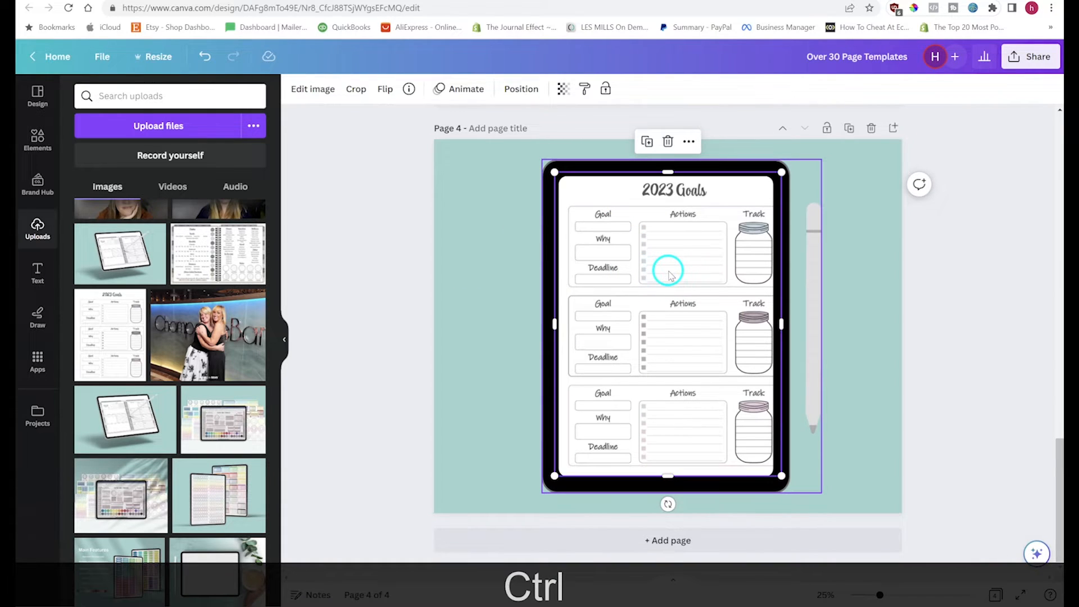
left_click(351, 256)
left_click(635, 253)
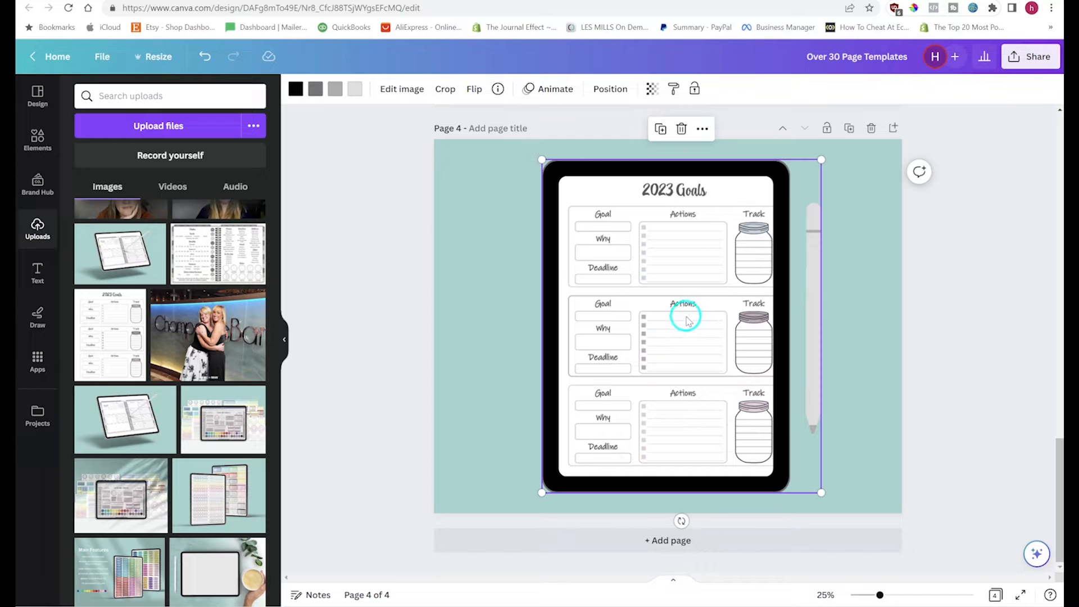
left_click(679, 301, "ctrl")
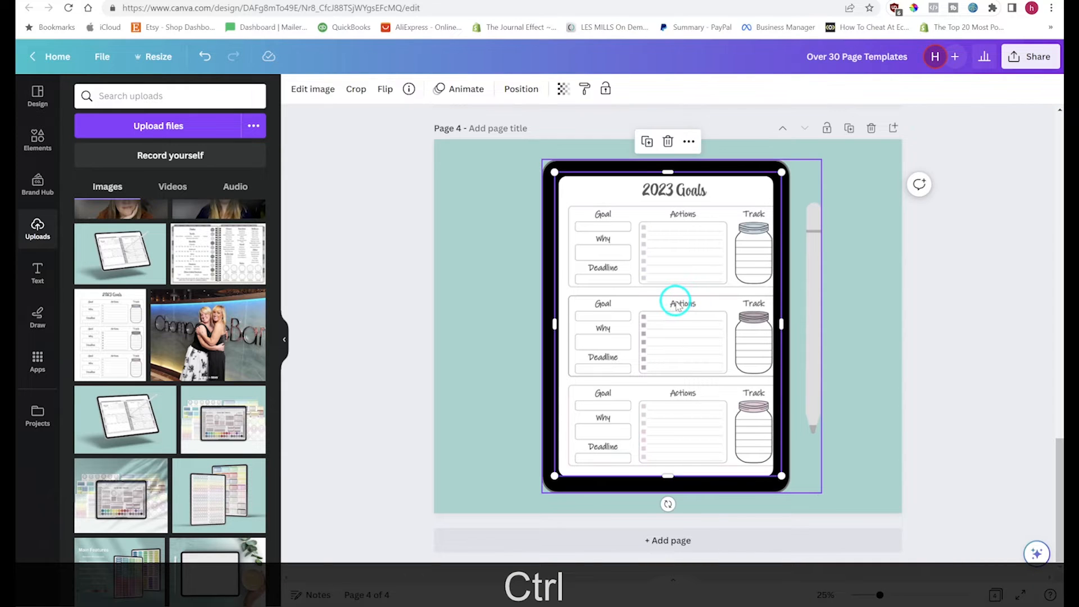
mouse_move(708, 311)
left_mouse_down()
mouse_move(681, 303)
mouse_move(701, 308)
left_mouse_up()
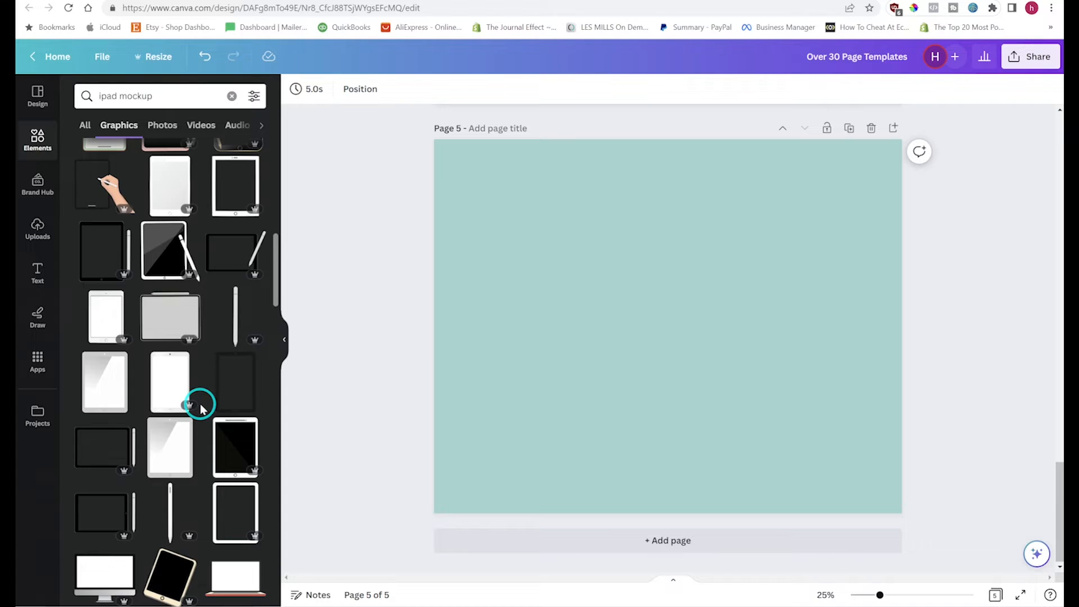
- Replace the iPad mockup search in the elements library with a search for "greeting card mockups"
scroll(201, 407, "down", 5)
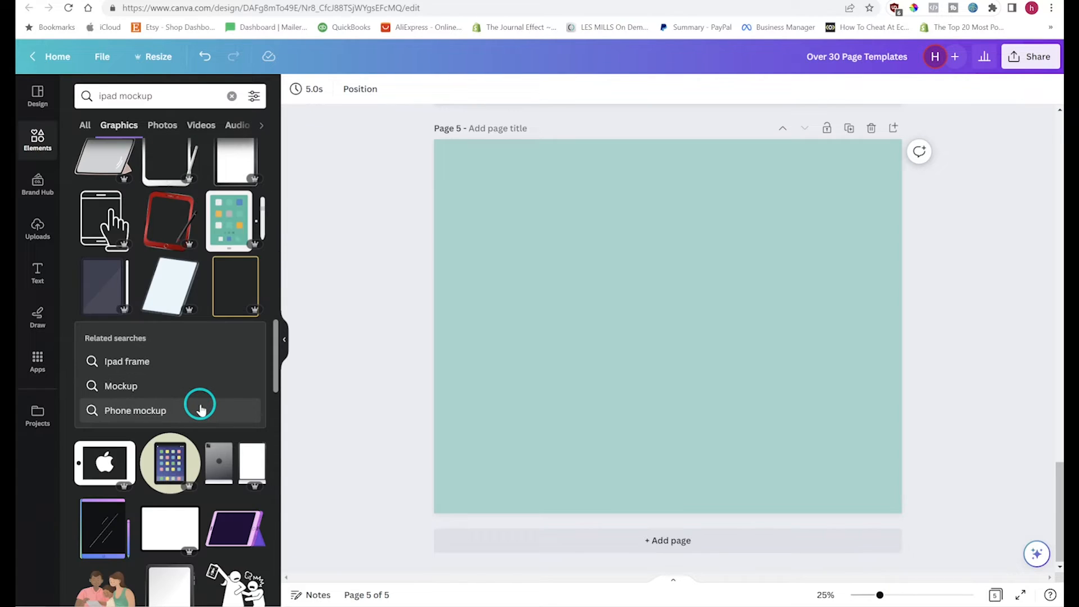
scroll(201, 407, "up", 10)
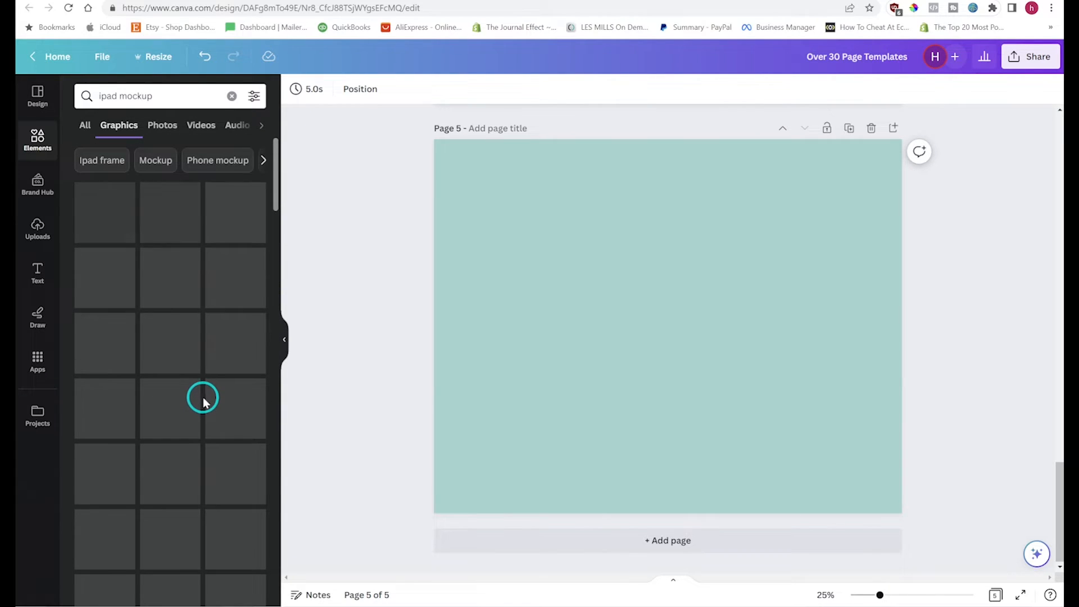
left_click(524, 298)
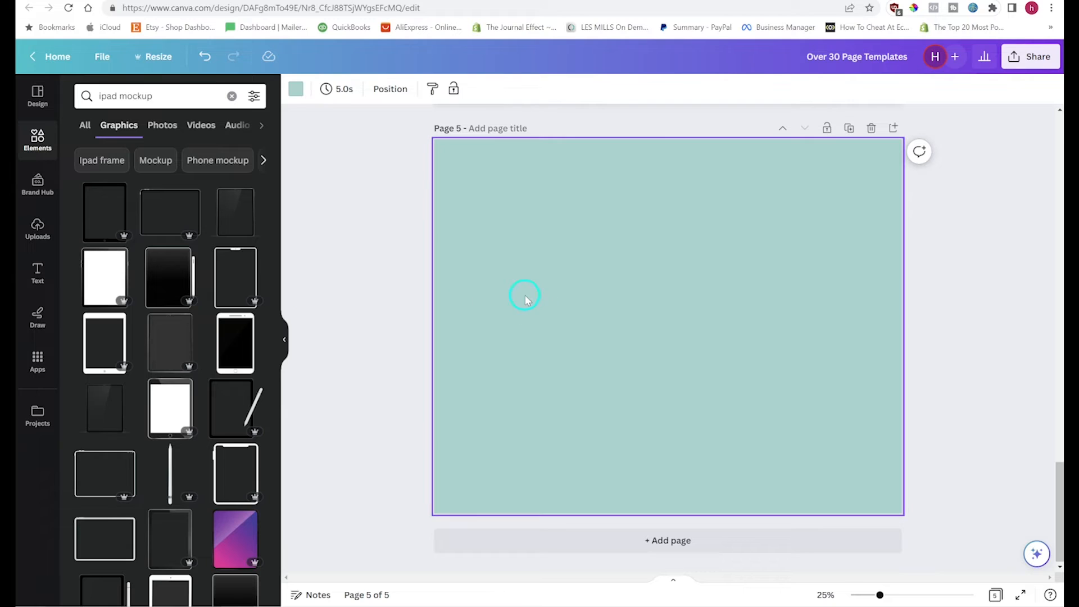
left_click(218, 96)
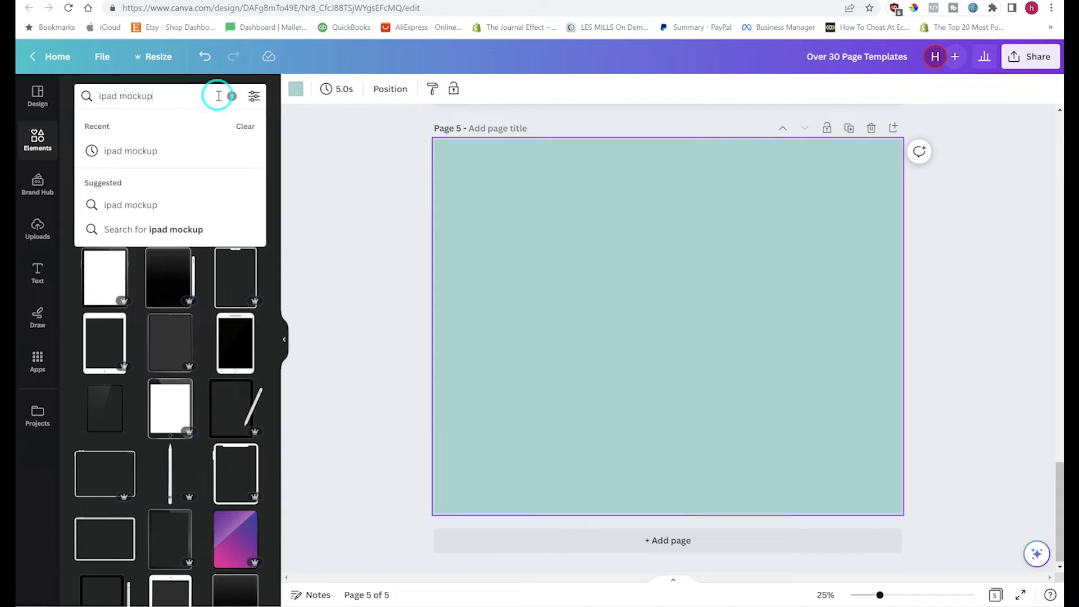
left_click(208, 96)
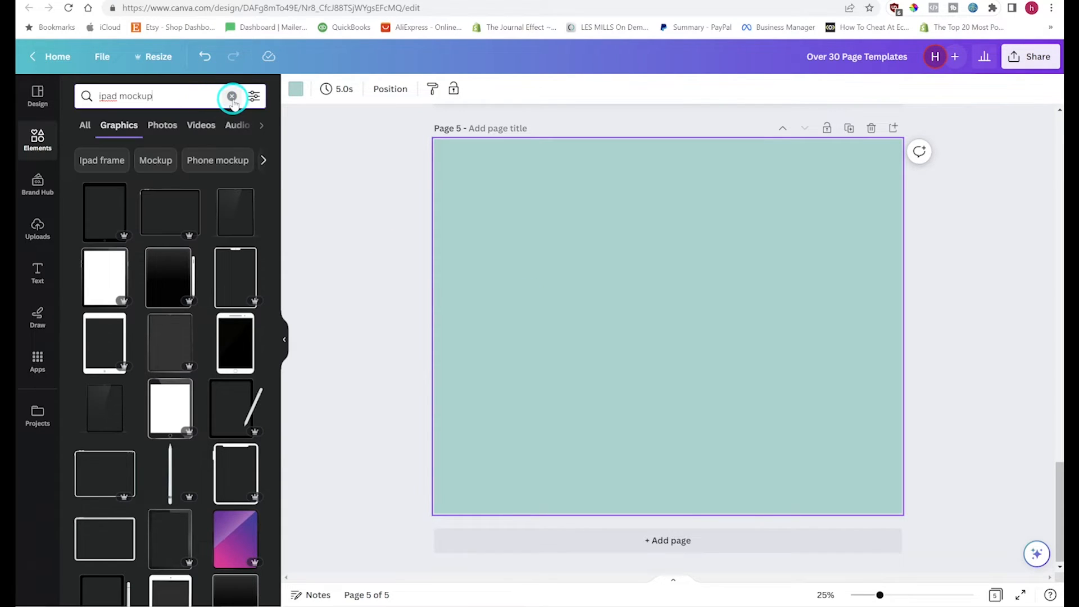
left_click(231, 97)
type("gre")
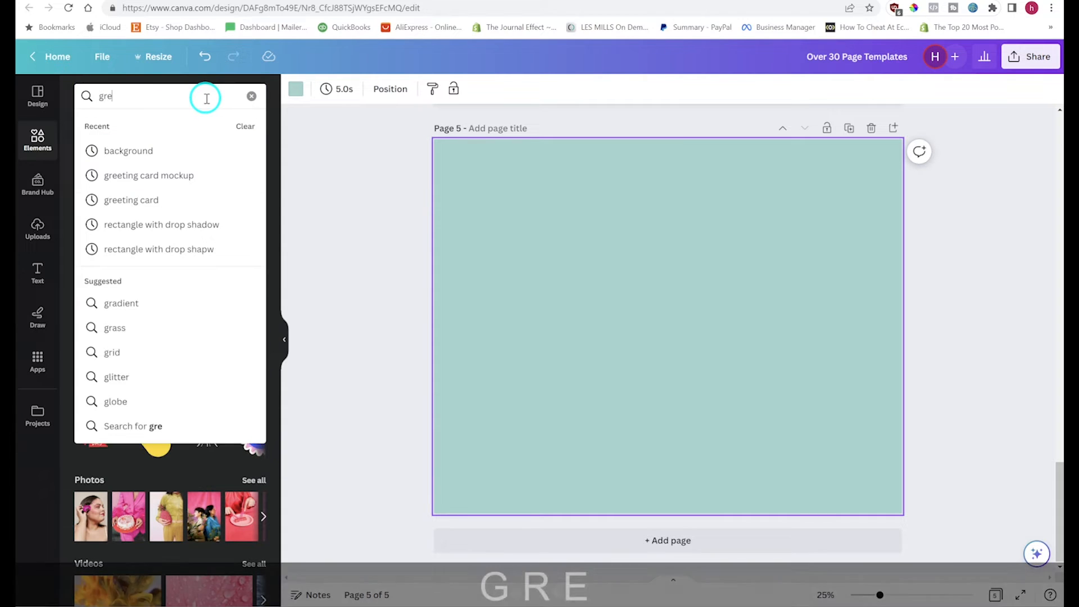
type("eting card a")
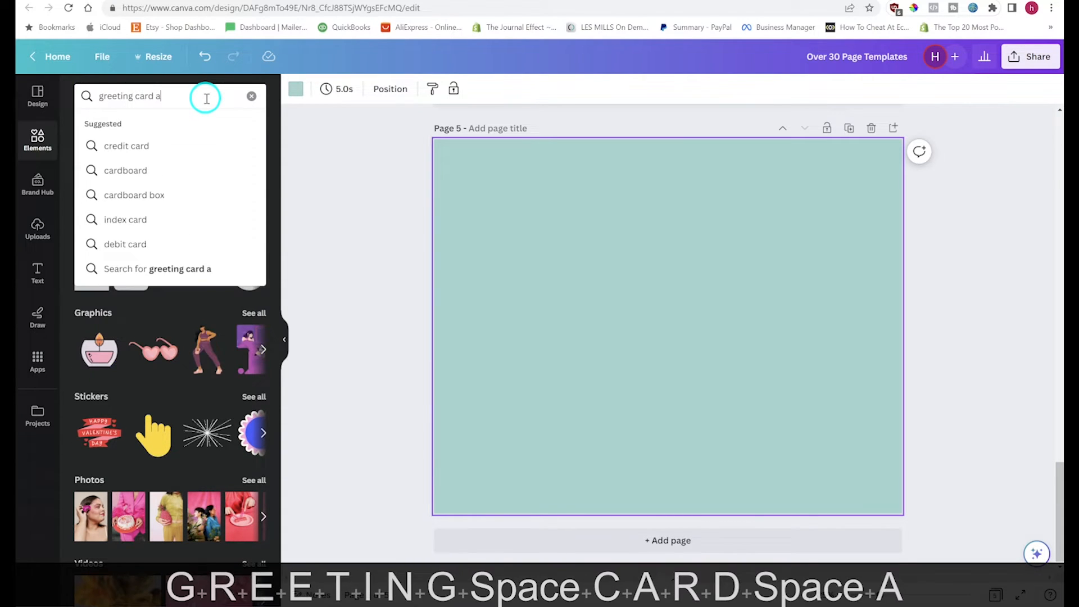
key("BackSpace")
type("mockus")
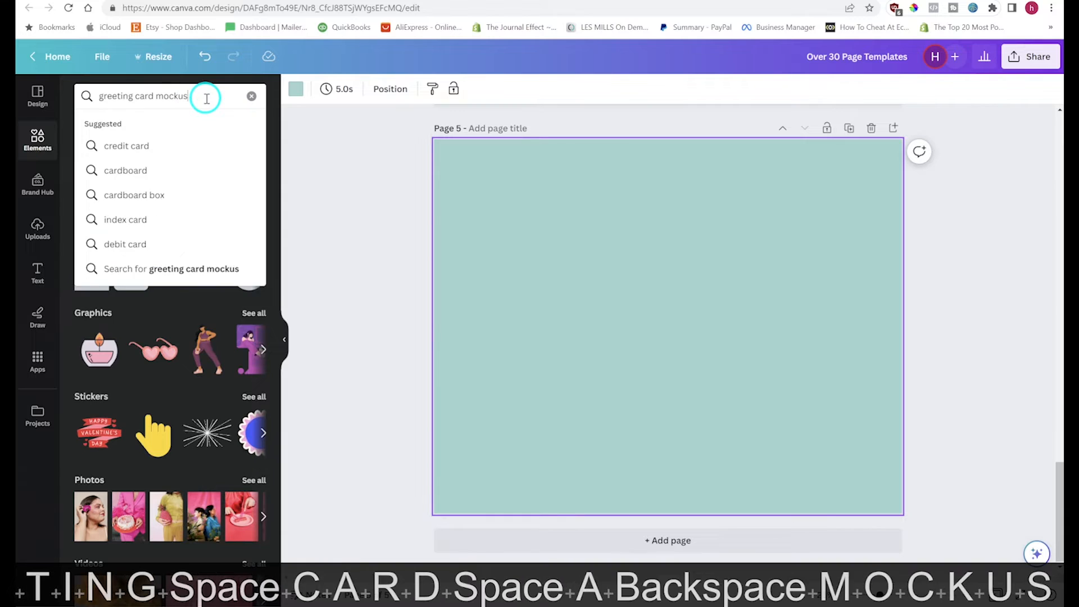
key("BackSpace")
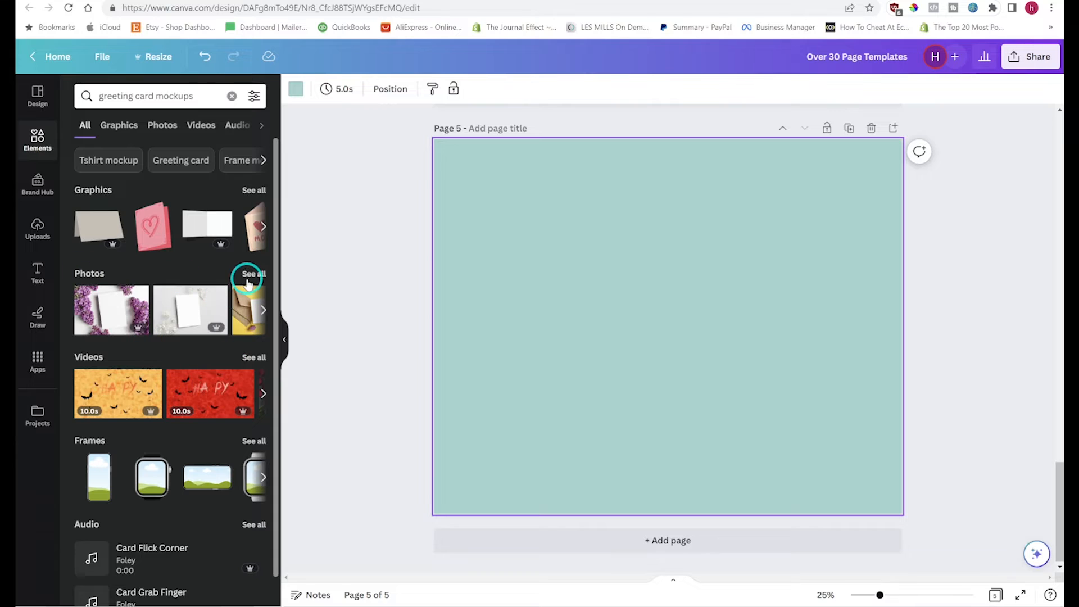
- Browse the greeting card mockup photos and fill page 5 with the blank card surrounded by pink peonies
left_click(251, 277)
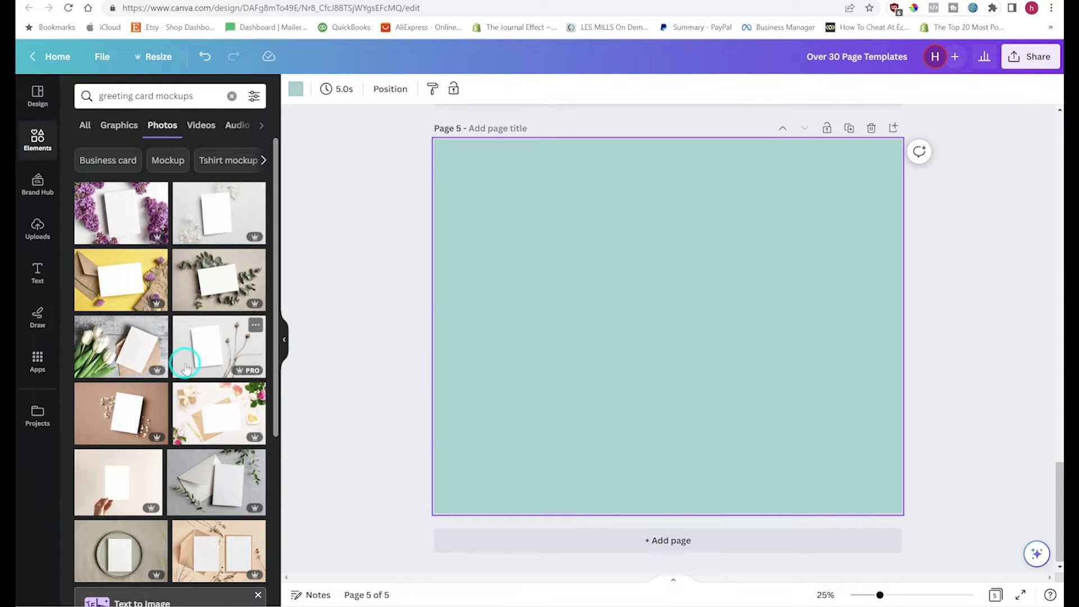
scroll(174, 484, "down", 5)
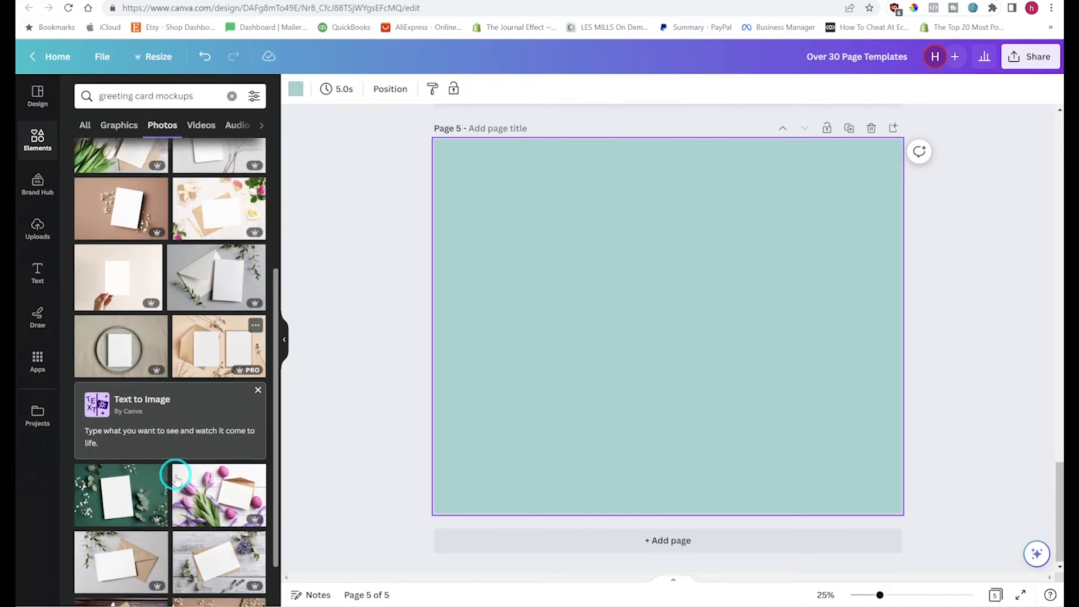
scroll(176, 478, "down", 3)
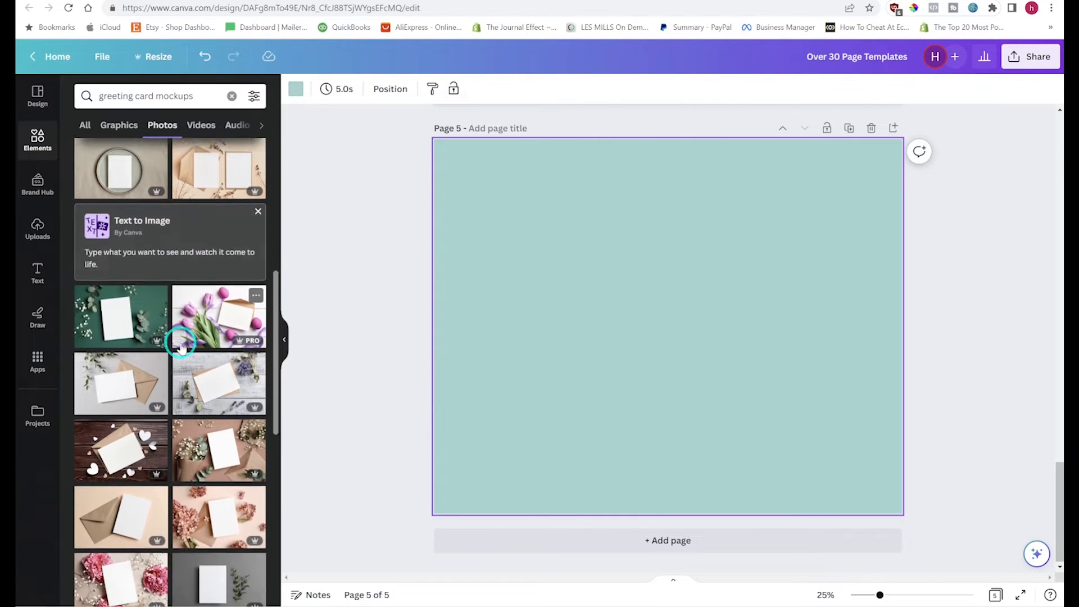
scroll(180, 346, "down", 2)
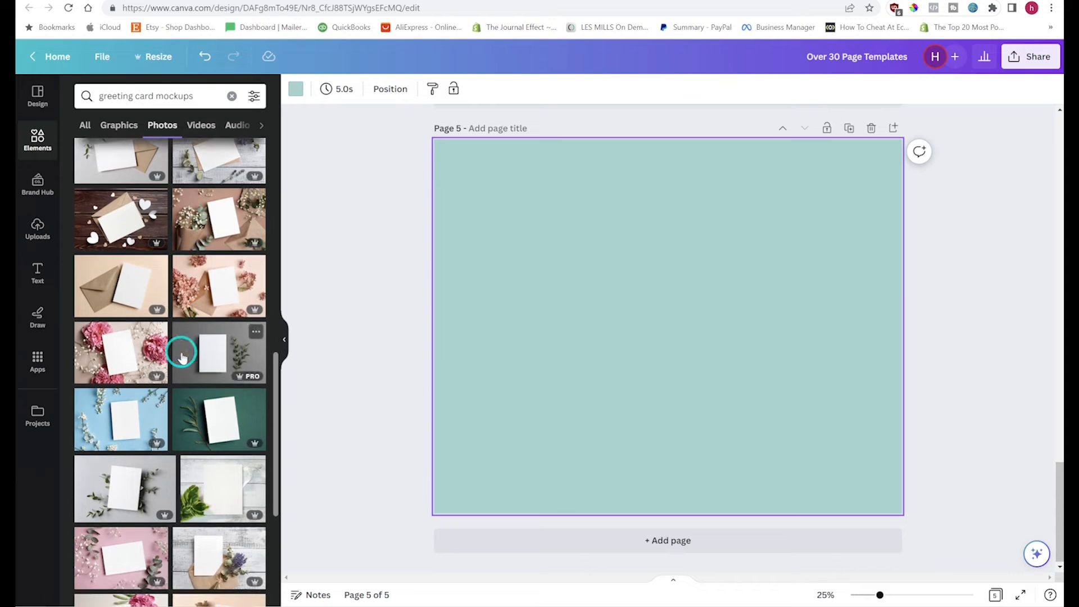
left_click_drag(112, 354, 461, 273)
left_click(378, 305)
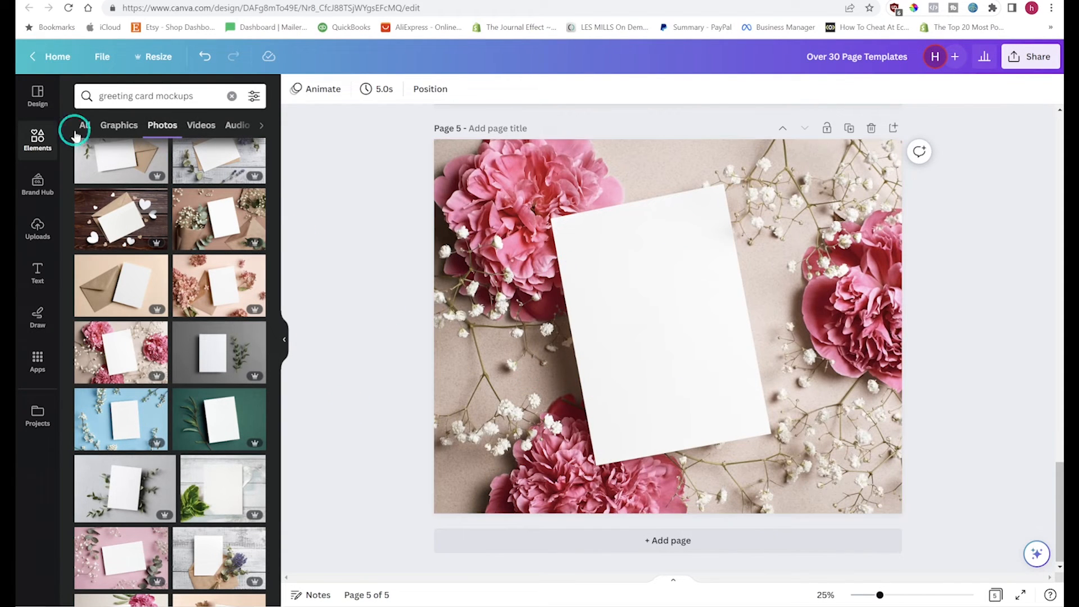
- Place the uploaded leaf line-art image over the blank card on page 5
left_click(41, 230)
scroll(143, 293, "up", 3)
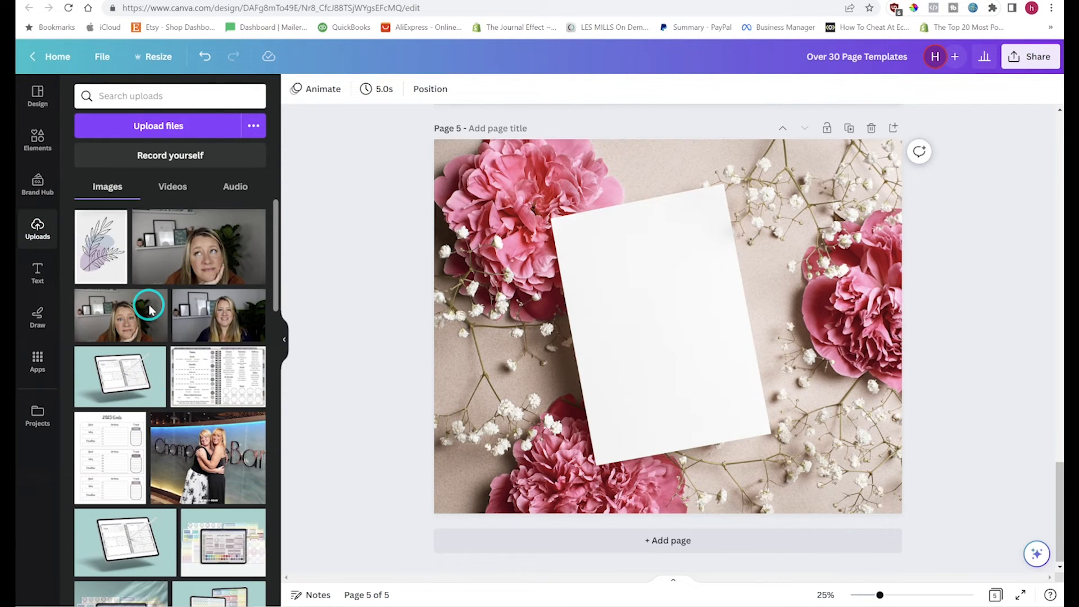
left_click_drag(145, 256, 592, 240)
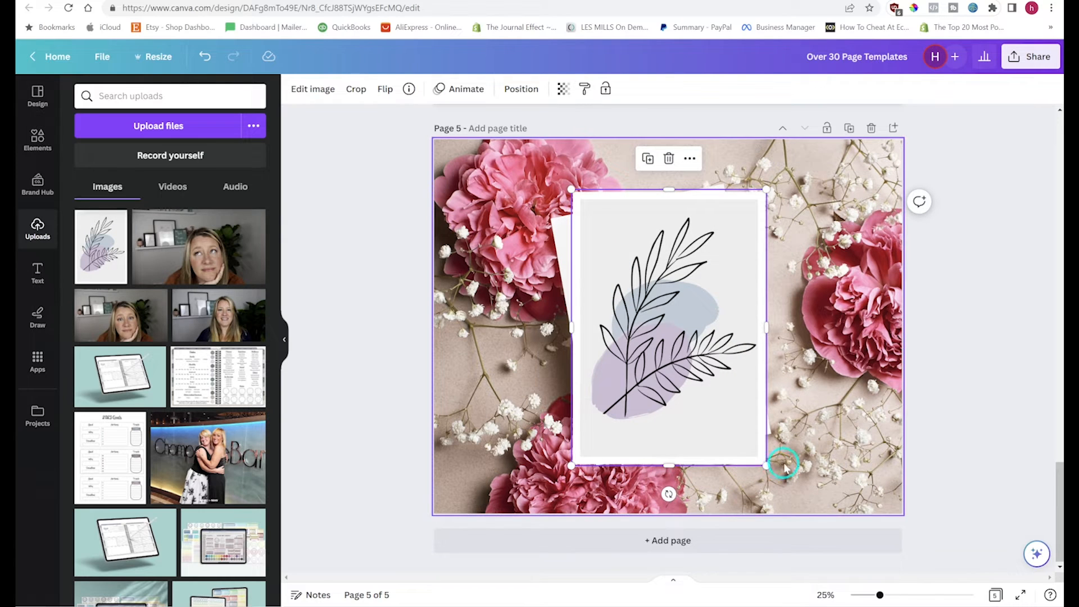
- Rotate, resize and reposition the leaf artwork so its tilt and edges match the blank card
left_click_drag(669, 494, 697, 490)
left_click_drag(657, 256, 668, 280)
left_click_drag(803, 471, 782, 448)
left_click_drag(742, 388, 734, 379)
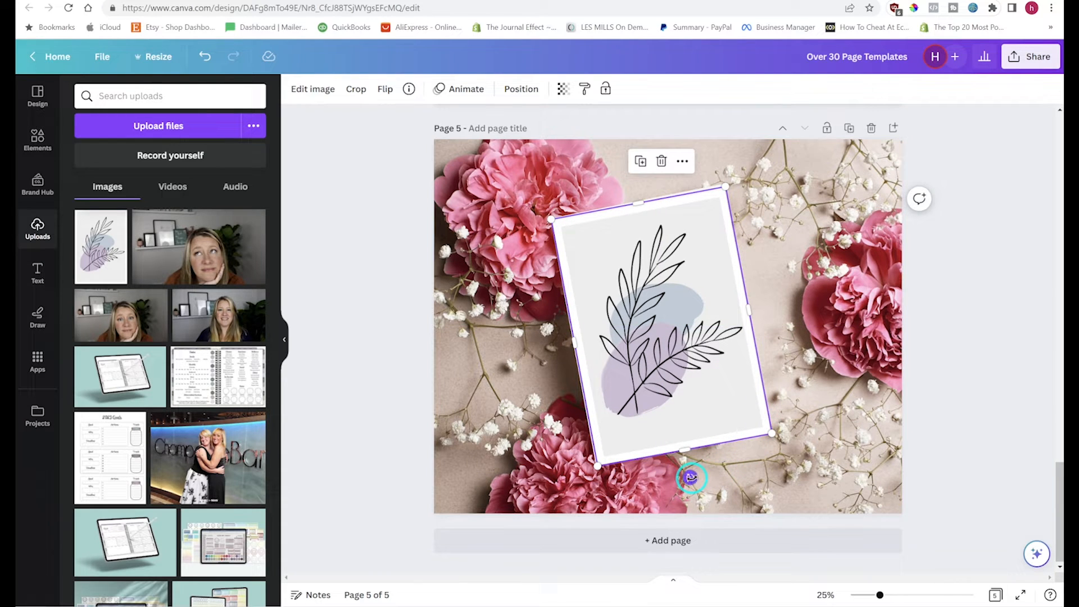
left_click_drag(657, 359, 658, 339)
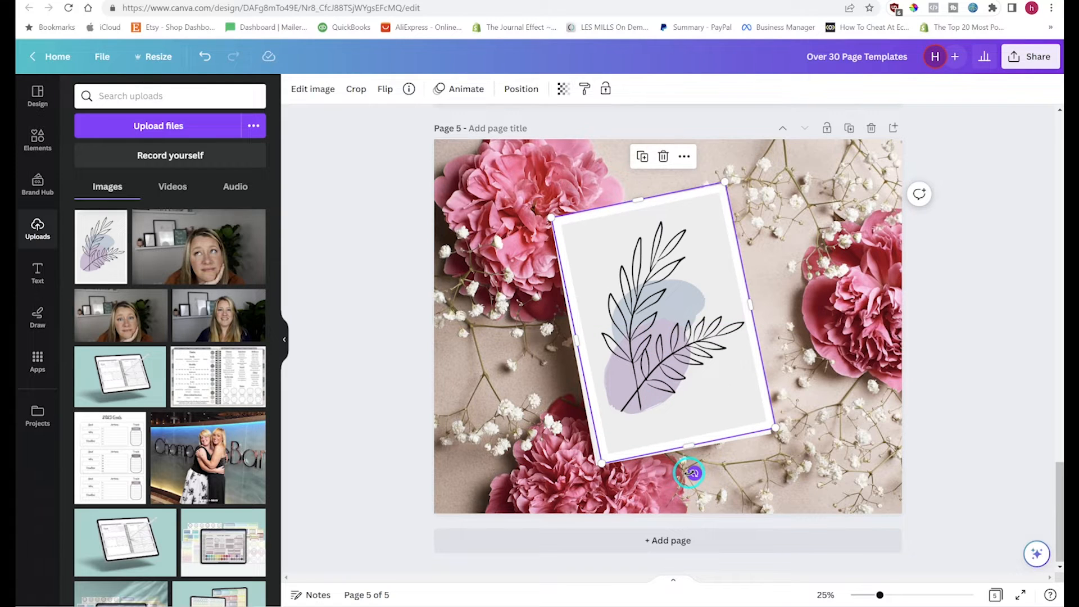
left_click_drag(689, 473, 691, 458)
left_click_drag(661, 287, 646, 289)
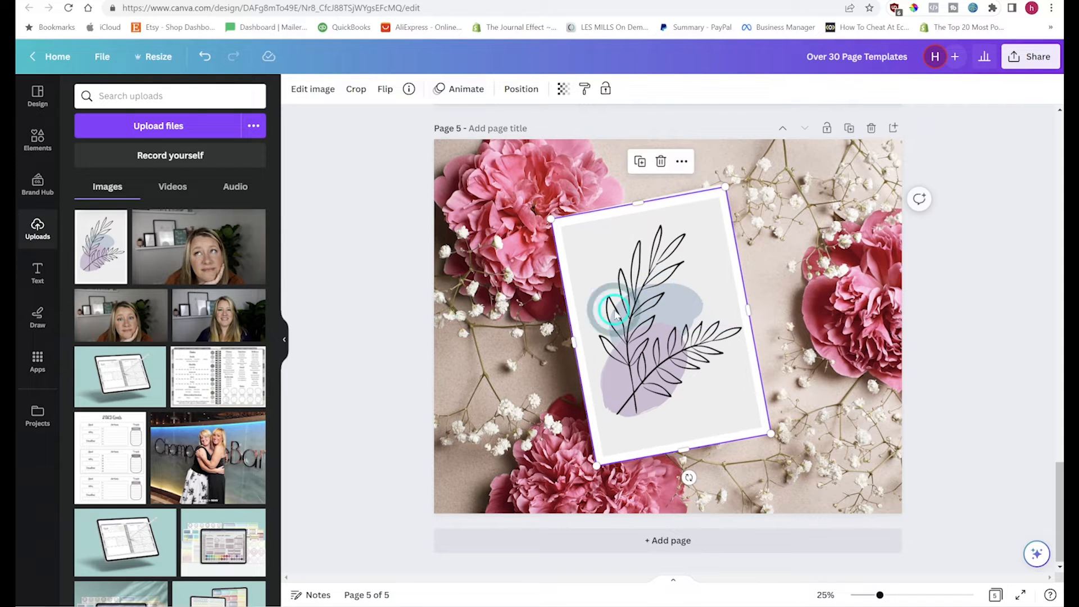
left_click(332, 300)
left_click(692, 316)
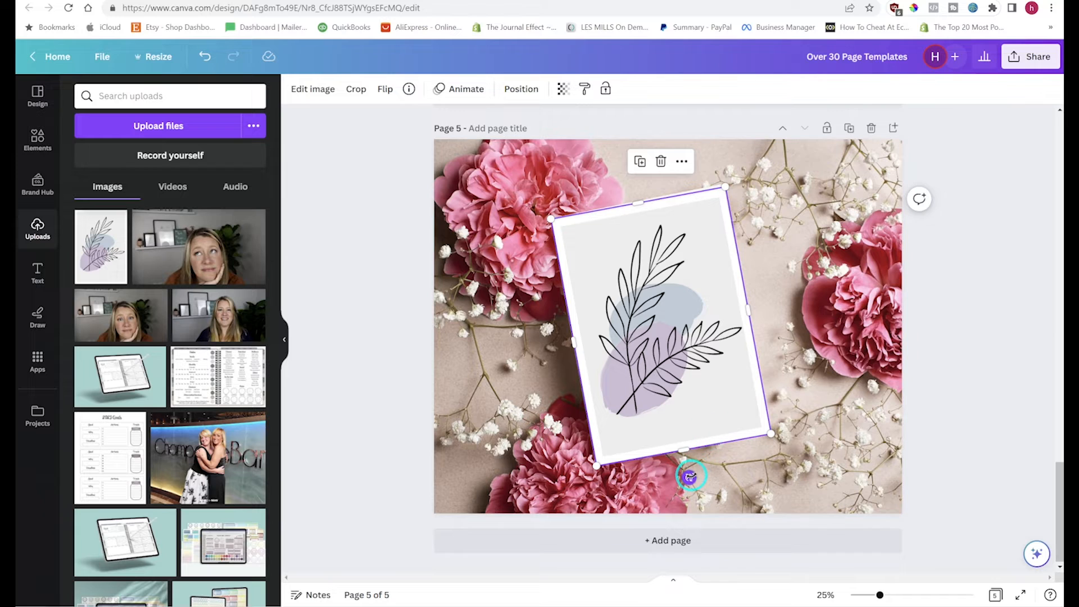
- Fine-tune the rotation, size and position of the leaf art print so it fits over the card on page 5
left_click_drag(690, 476, 693, 473)
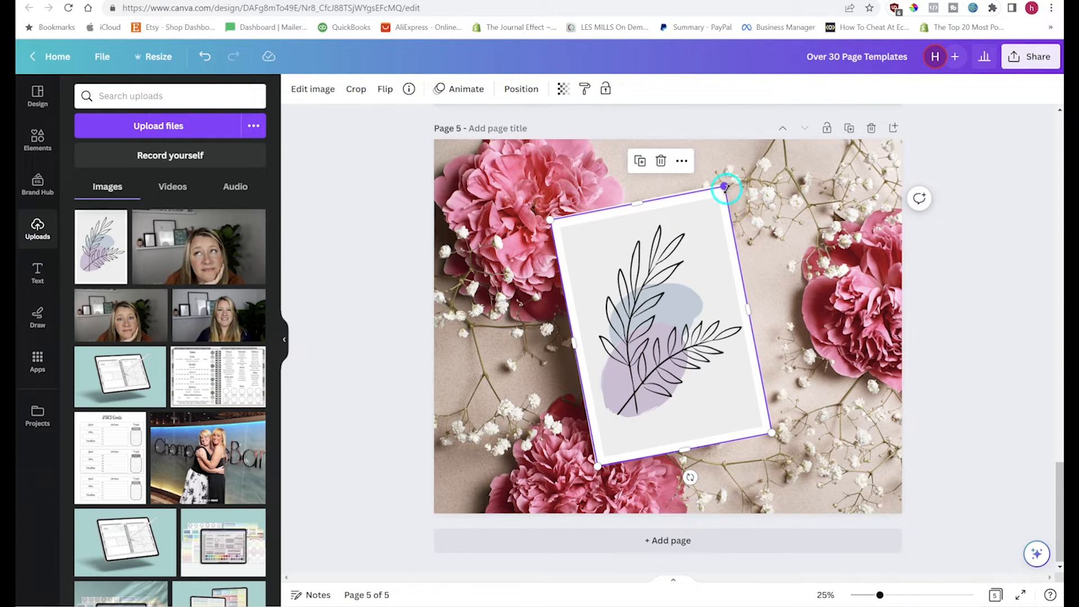
left_click_drag(725, 187, 724, 183)
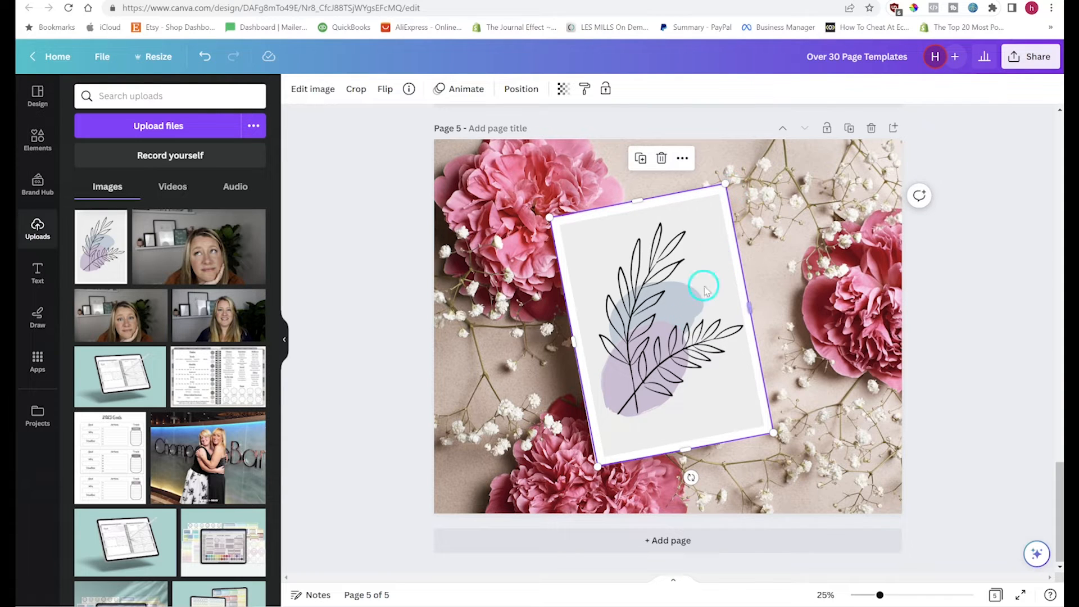
left_click_drag(660, 376, 643, 380)
left_click(375, 500)
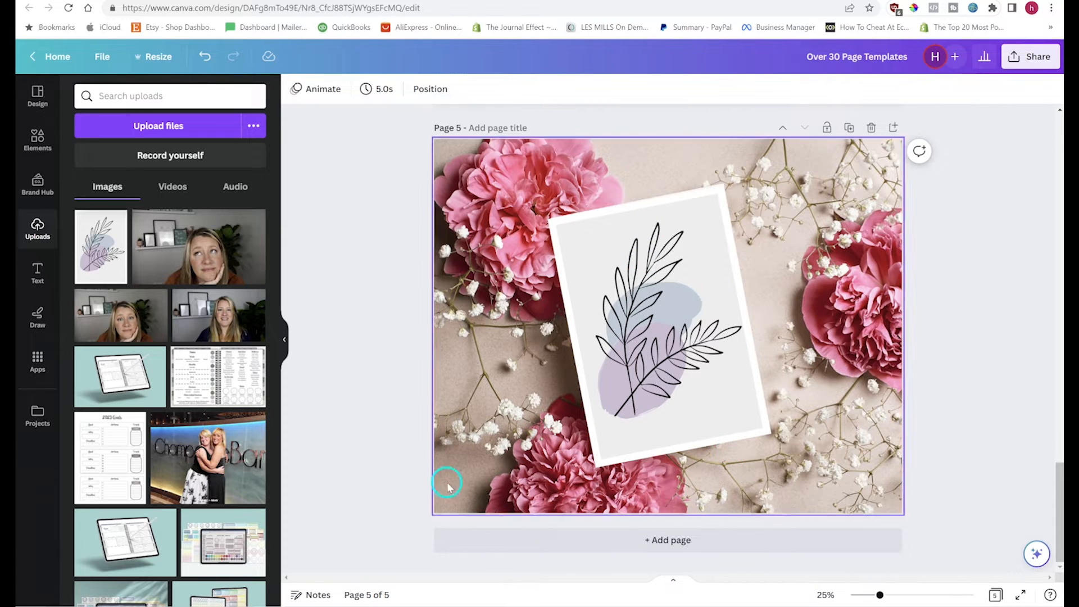
- Review the design's pages between page 5 and page 1, and look through the uploaded mockup images
scroll(351, 380, "up", 2)
scroll(350, 376, "up", 3)
scroll(350, 376, "down", 3)
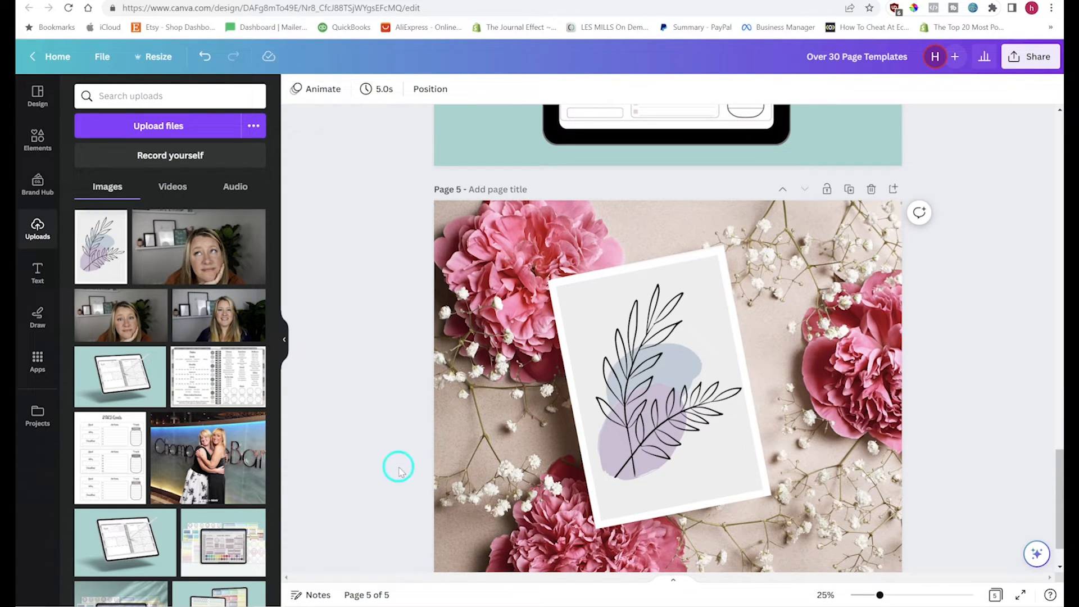
scroll(352, 340, "down", 2)
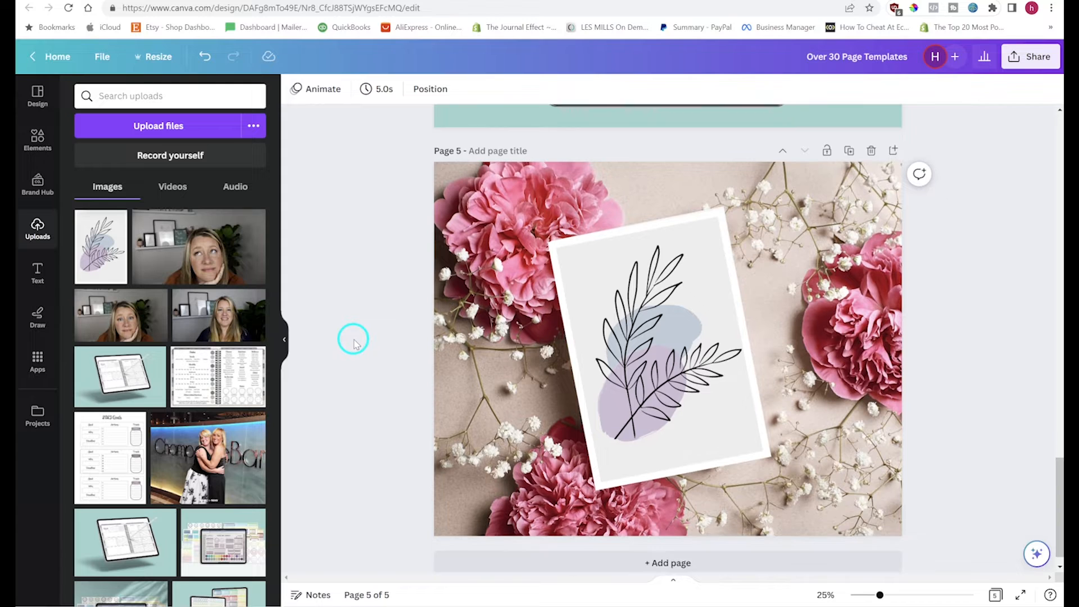
scroll(348, 346, "up", 10)
scroll(348, 348, "up", 20)
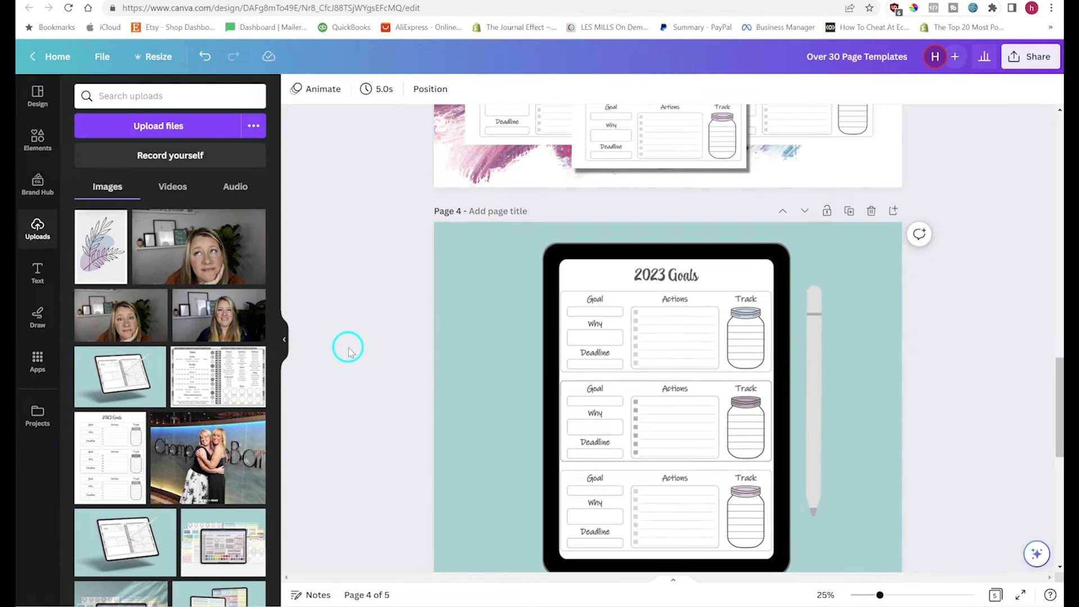
scroll(349, 348, "up", 5)
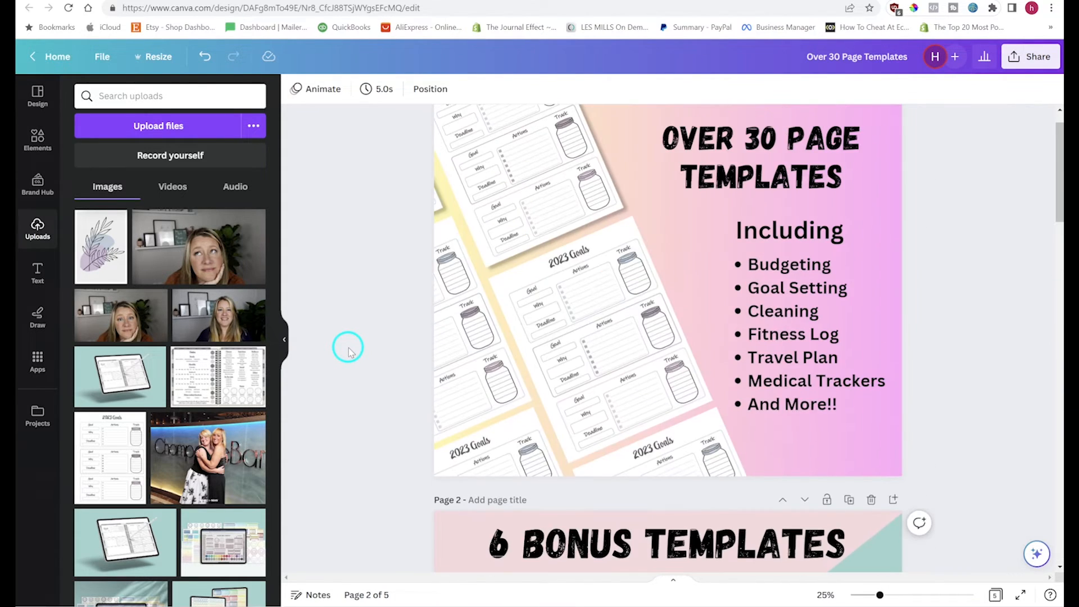
scroll(349, 348, "down", 8)
scroll(348, 346, "down", 15)
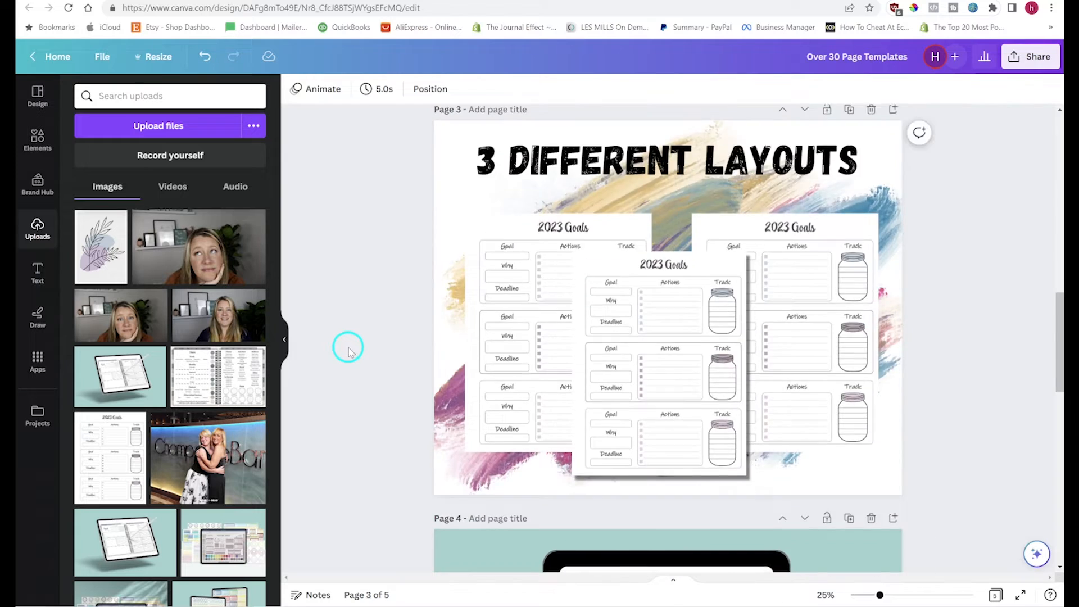
scroll(225, 388, "down", 5)
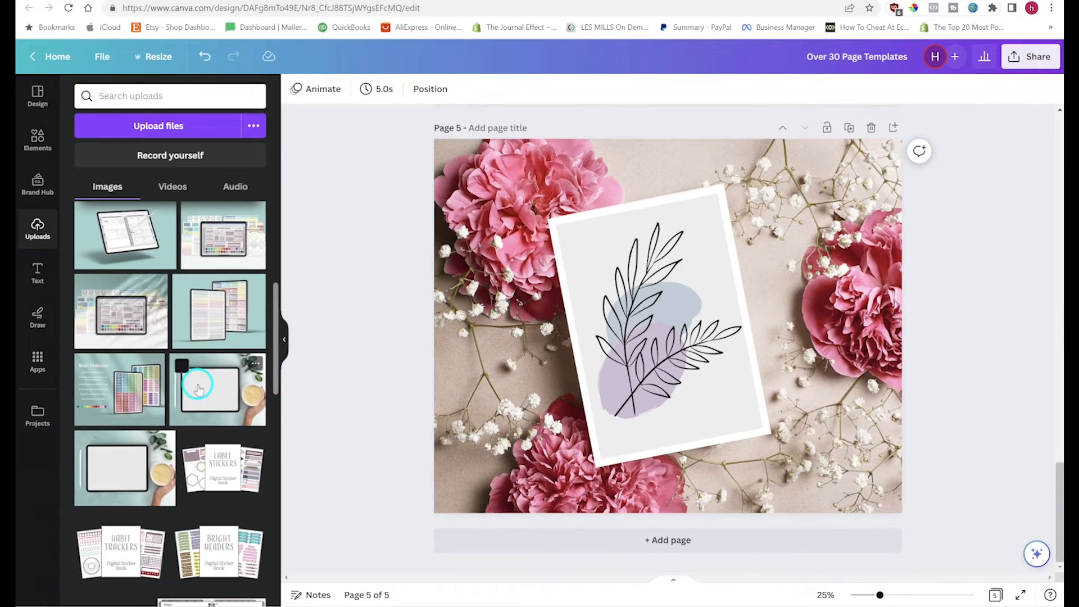
scroll(209, 400, "down", 2)
scroll(211, 400, "up", 5)
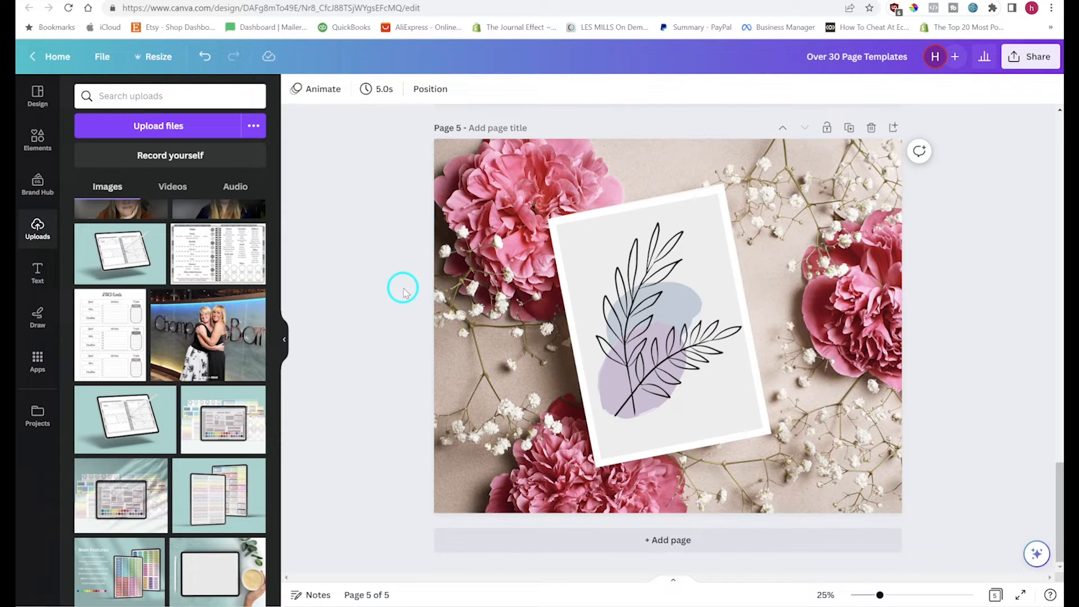
scroll(359, 282, "up", 2)
scroll(361, 288, "down", 2)
scroll(361, 288, "up", 1)
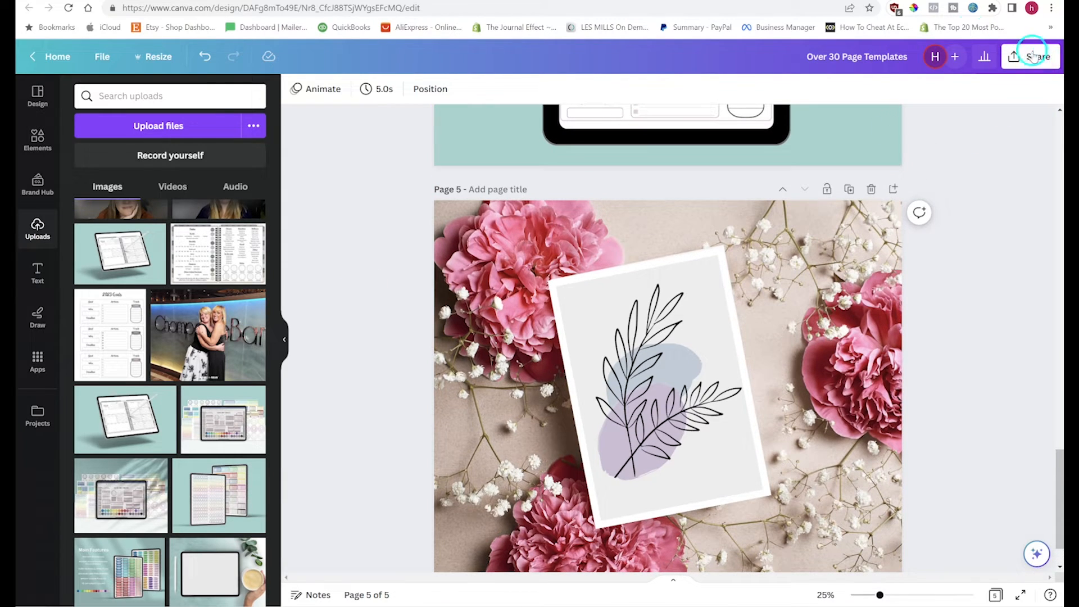
- Open the download settings for the design, leaving the PNG's transparent background option off
scroll(590, 281, "up", 12)
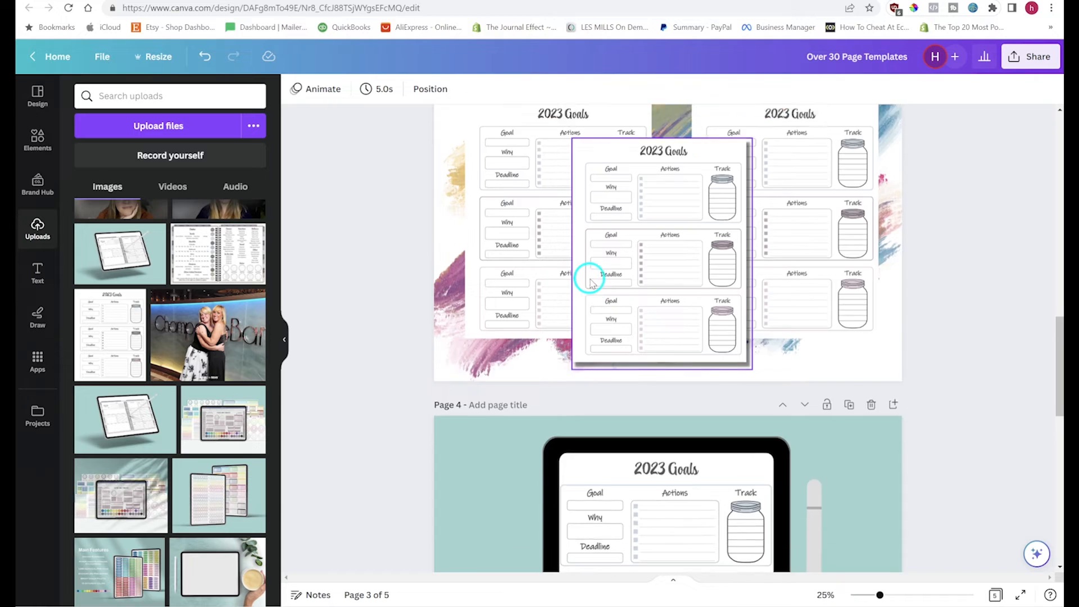
scroll(589, 281, "up", 12)
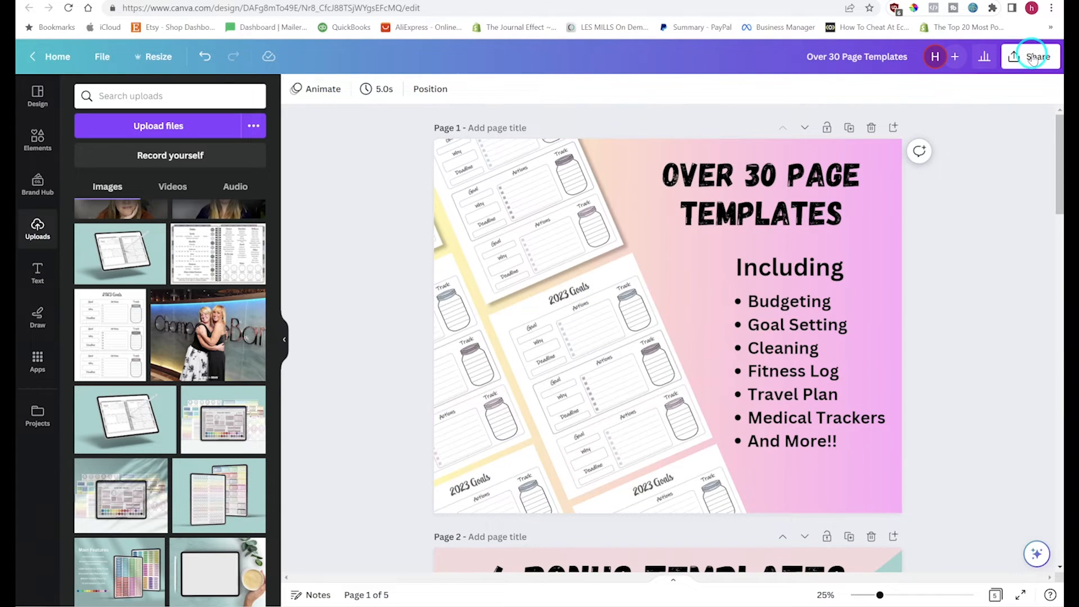
left_click(1033, 58)
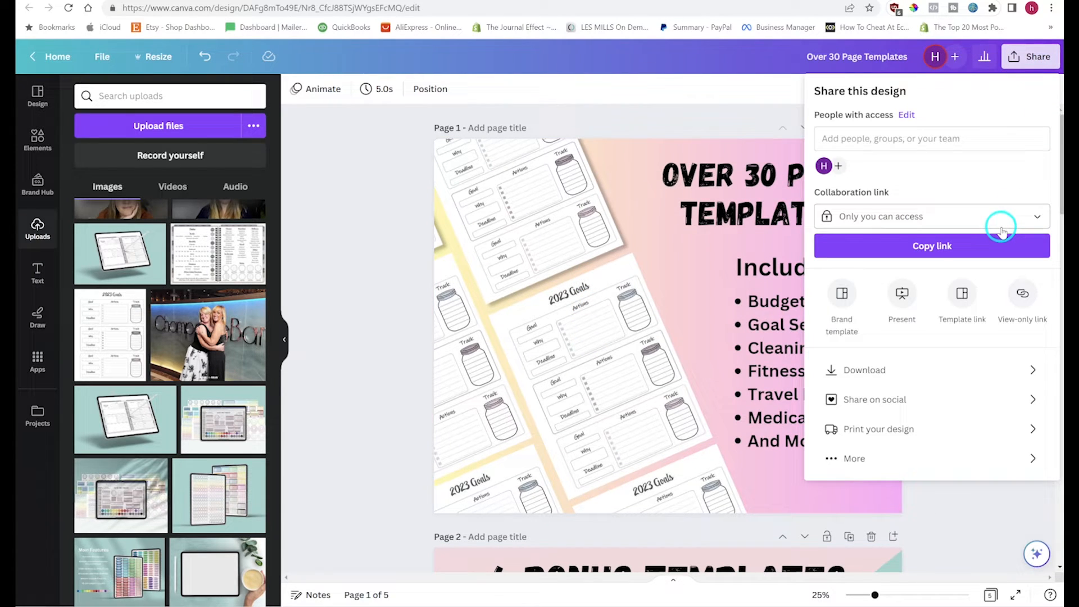
left_click(866, 370)
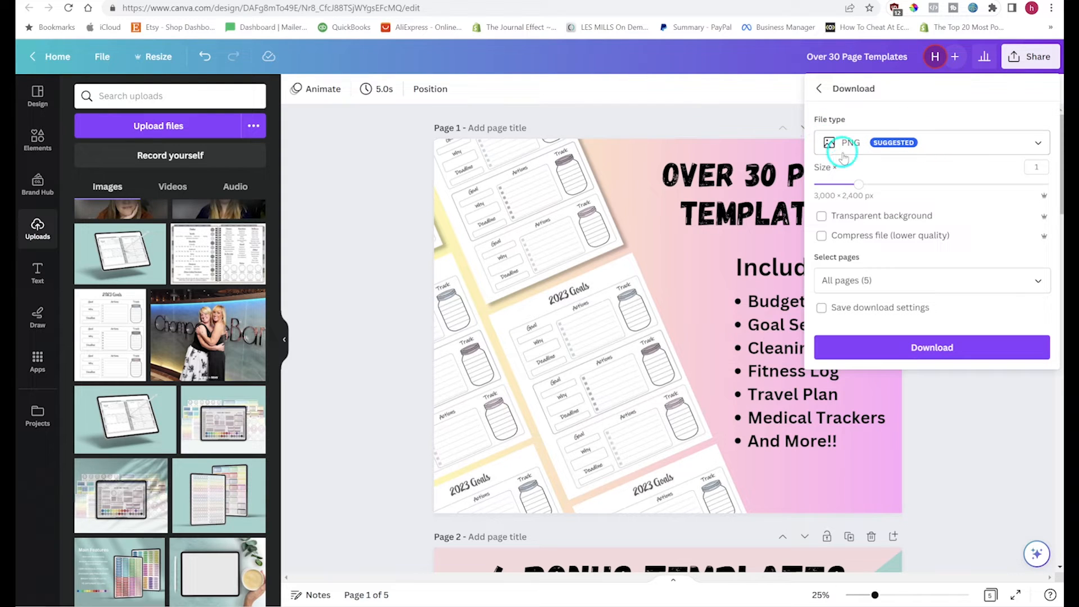
left_click(825, 218)
left_click(820, 215)
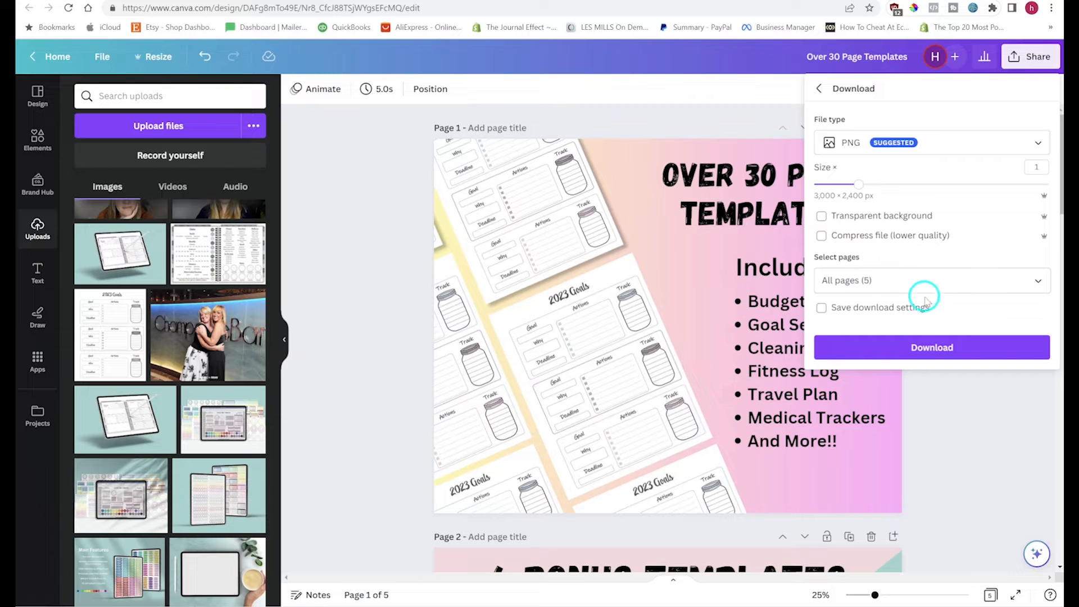
- Examine the download page selection, excluding page 1 and including it again
left_click(922, 283)
scroll(933, 388, "down", 3)
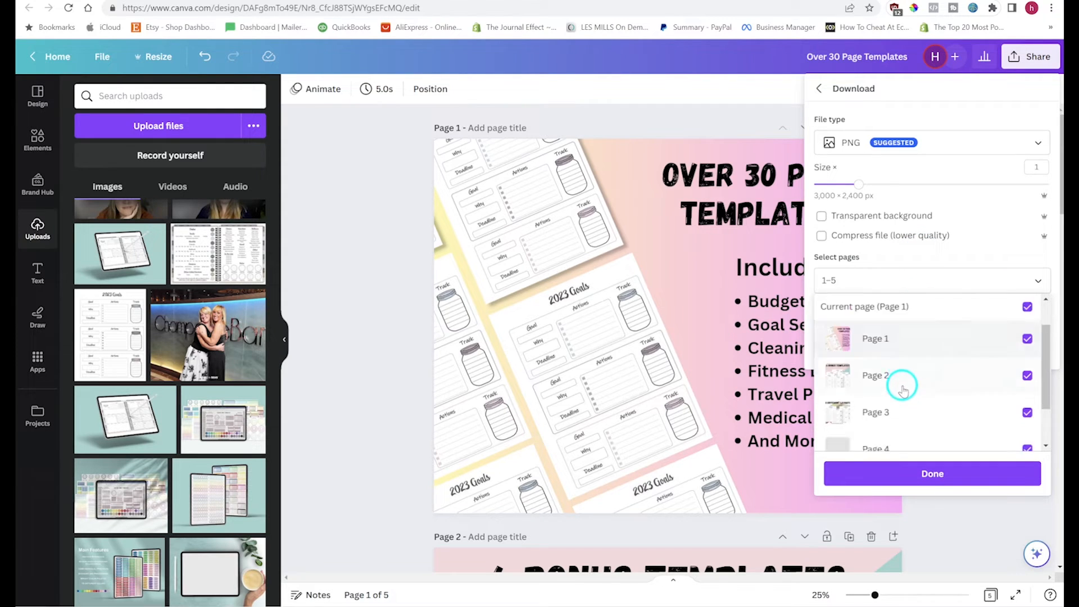
scroll(915, 433, "up", 3)
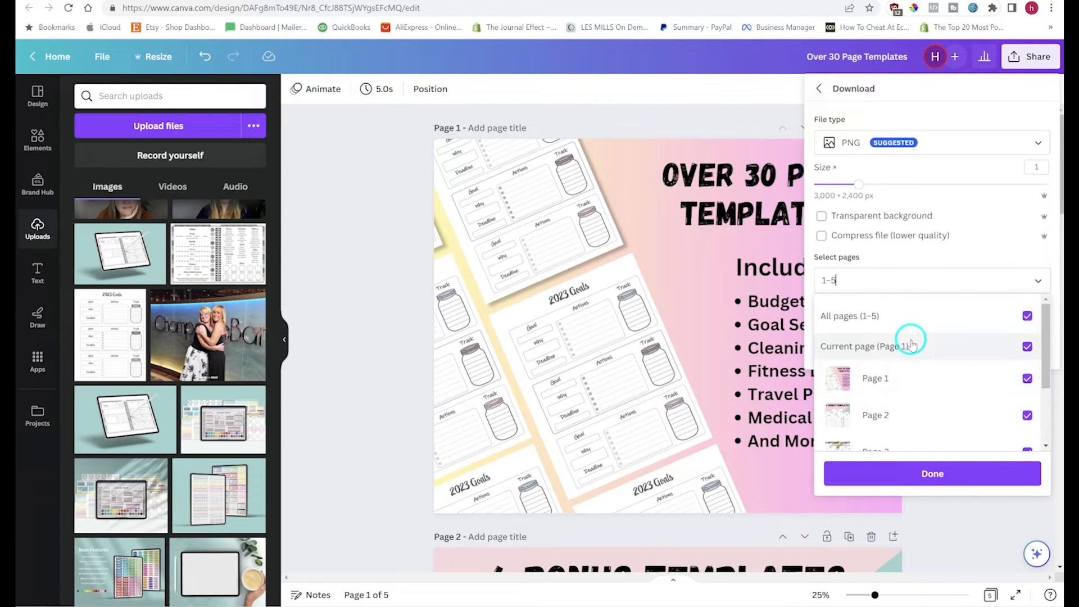
scroll(917, 378, "down", 3)
scroll(918, 385, "up", 2)
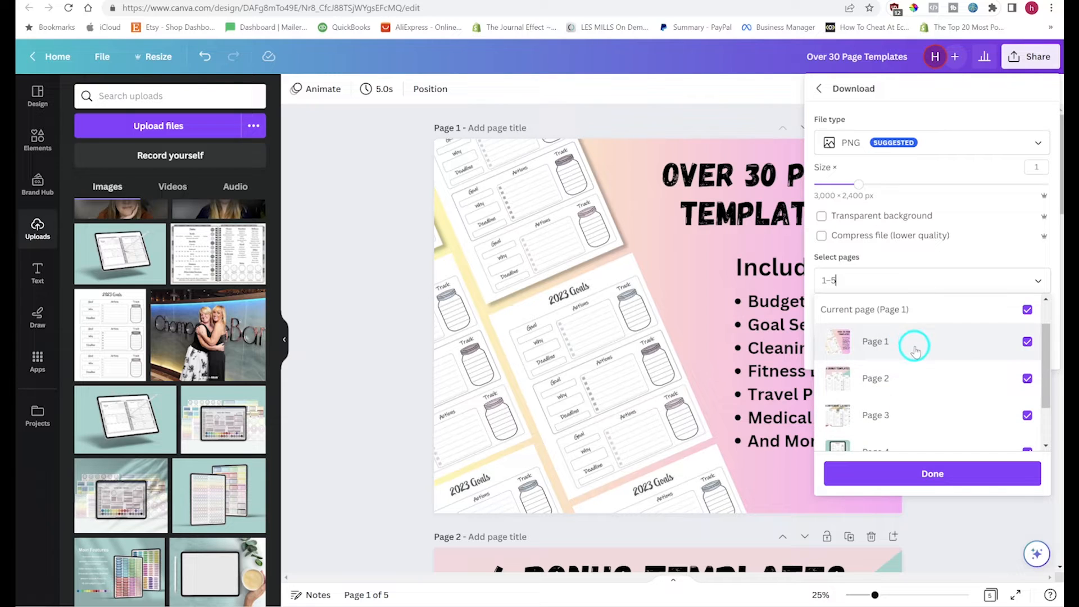
left_click(1027, 342)
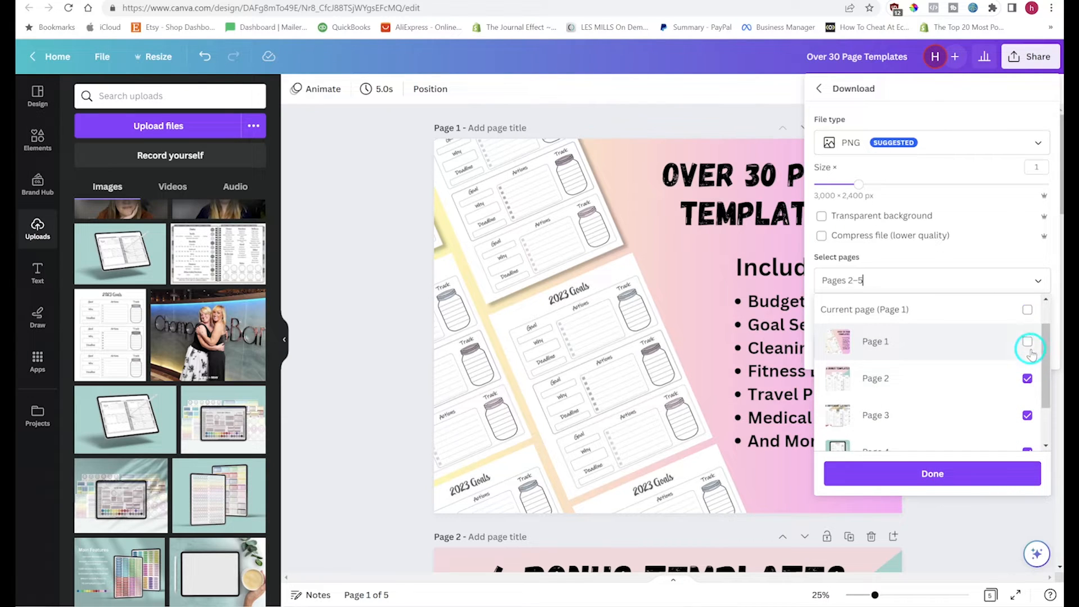
left_click(1027, 342)
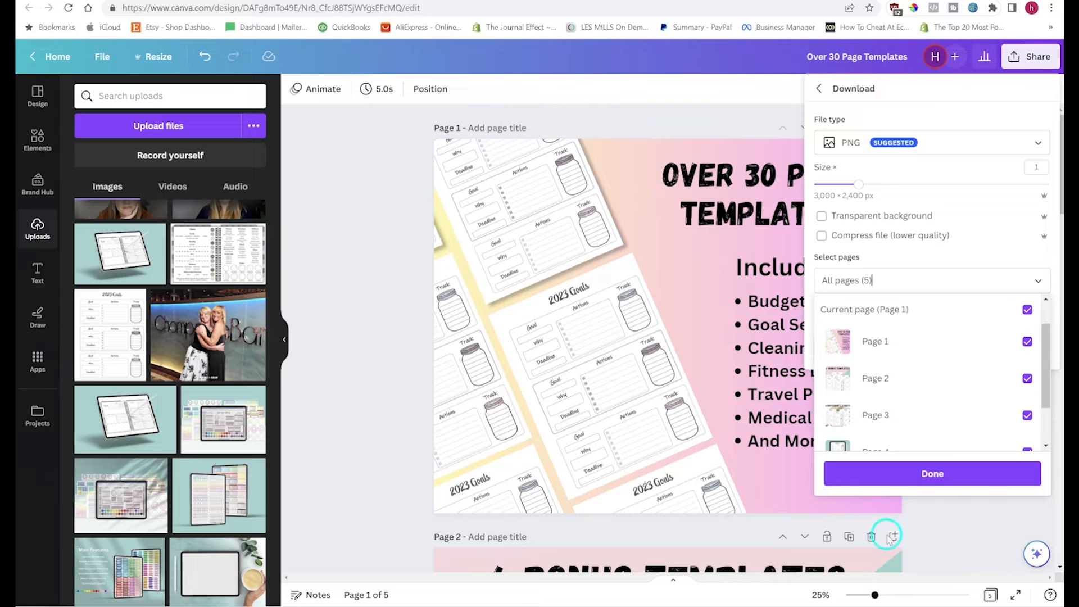
left_click(999, 477)
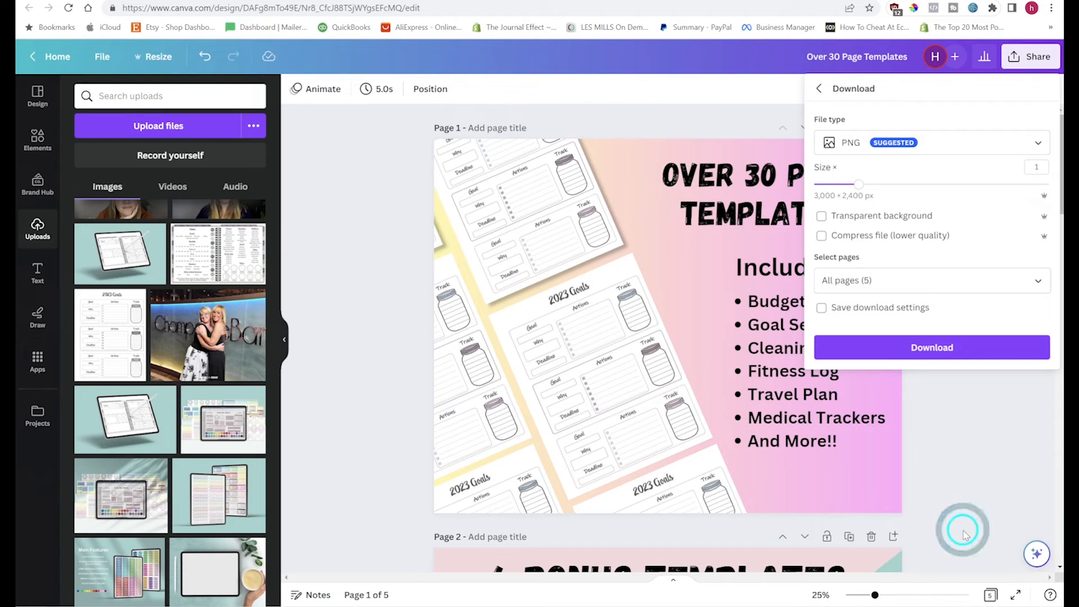
- Download all five pages as PNG and check image 1 in the downloaded Over 30 Page Templates archive
left_click(904, 348)
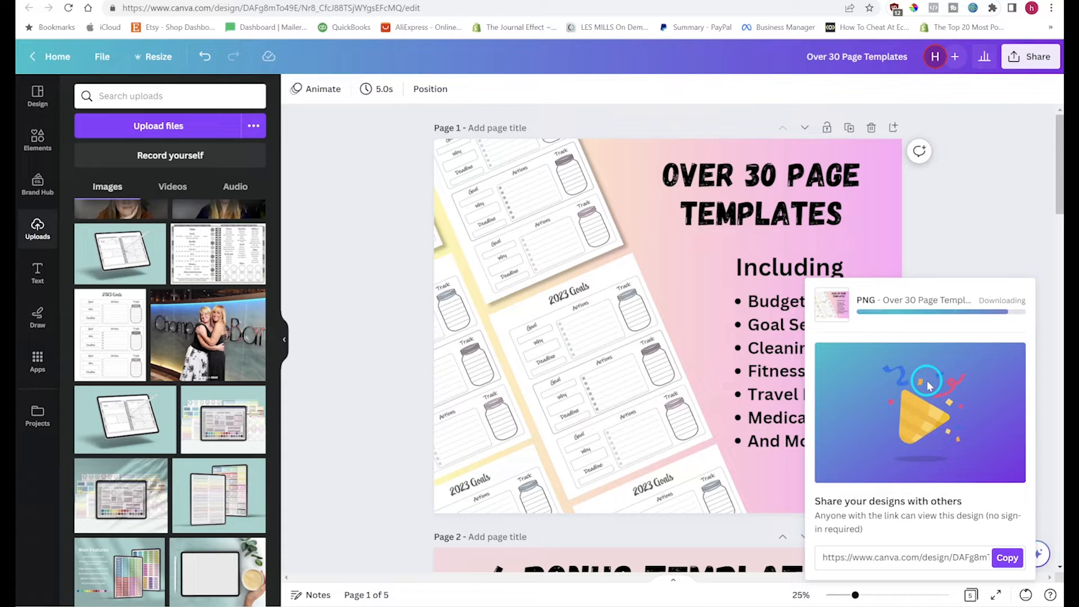
left_click(79, 588)
left_click(488, 559)
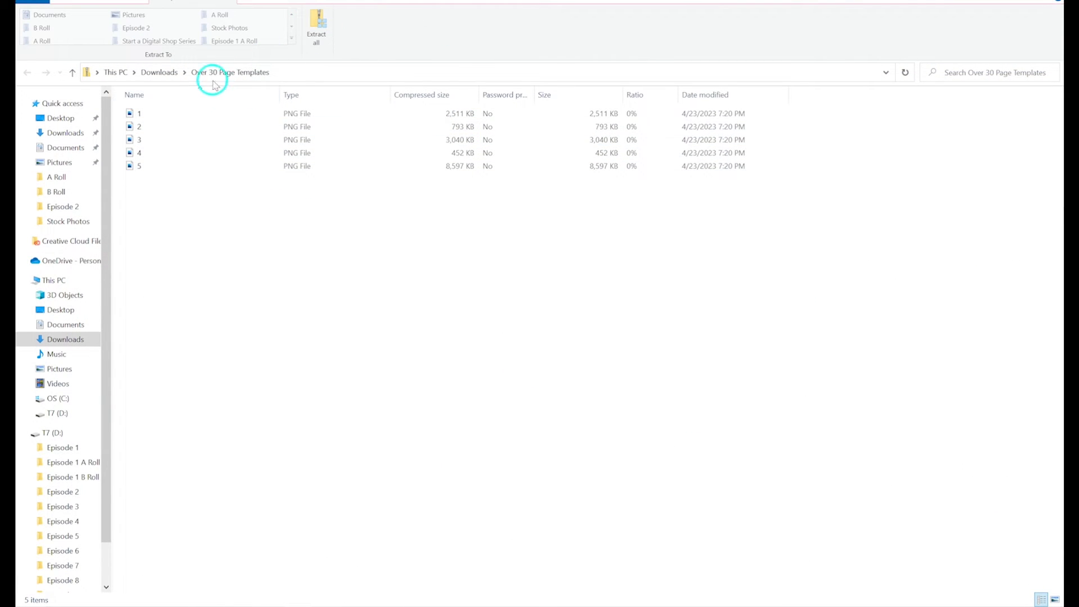
double_click(222, 115)
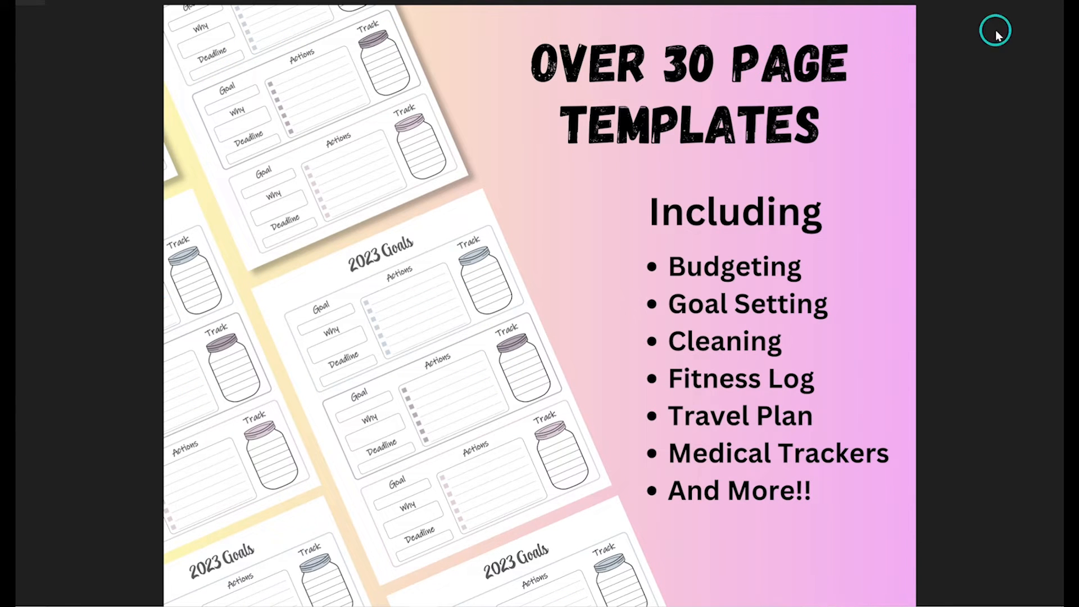
left_click(1056, 3)
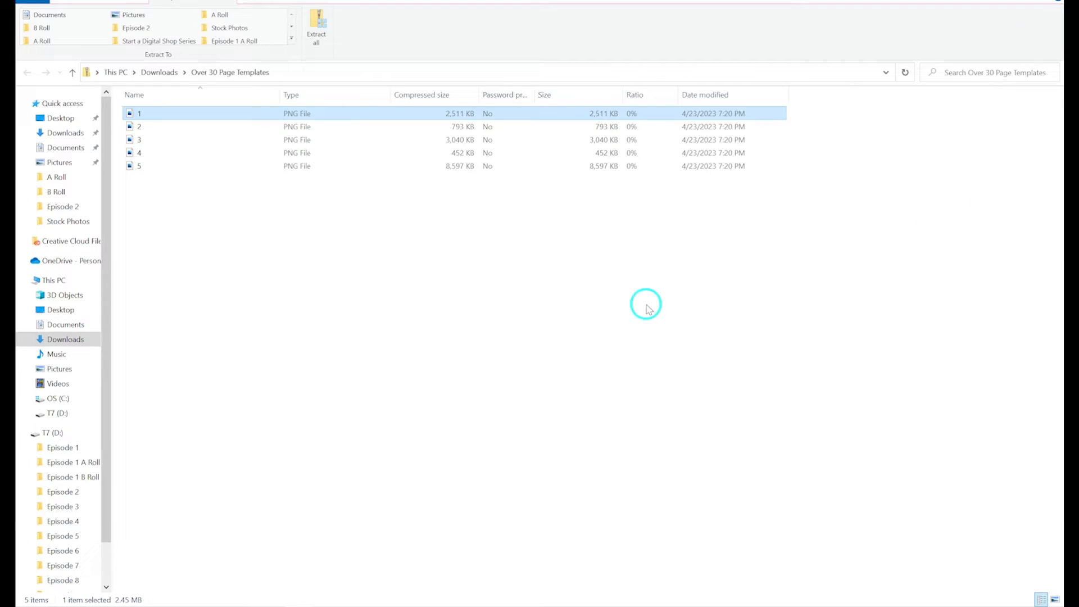
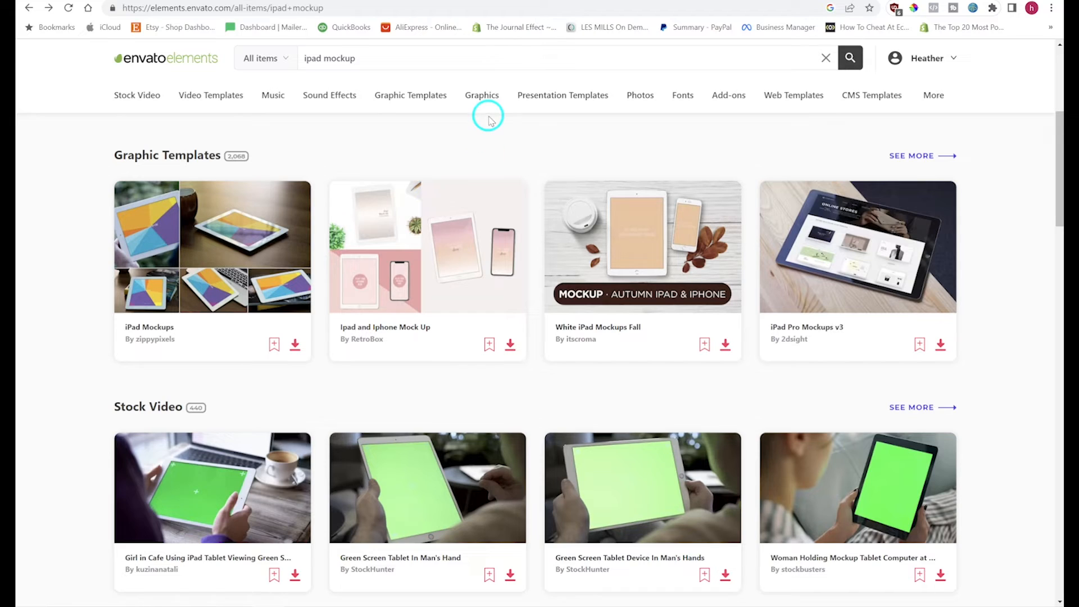
- Browse the Envato Elements results for "ipad mockup", examining the photos, graphic templates, video, presentation and graphics categories
scroll(385, 191, "up", 1)
scroll(384, 191, "up", 5)
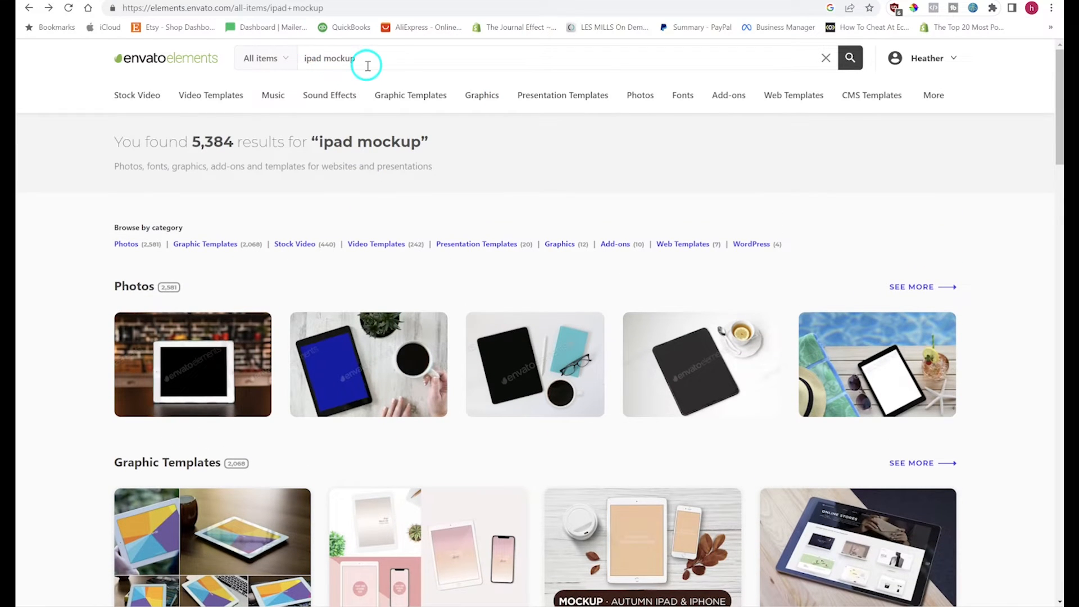
mouse_move(427, 87)
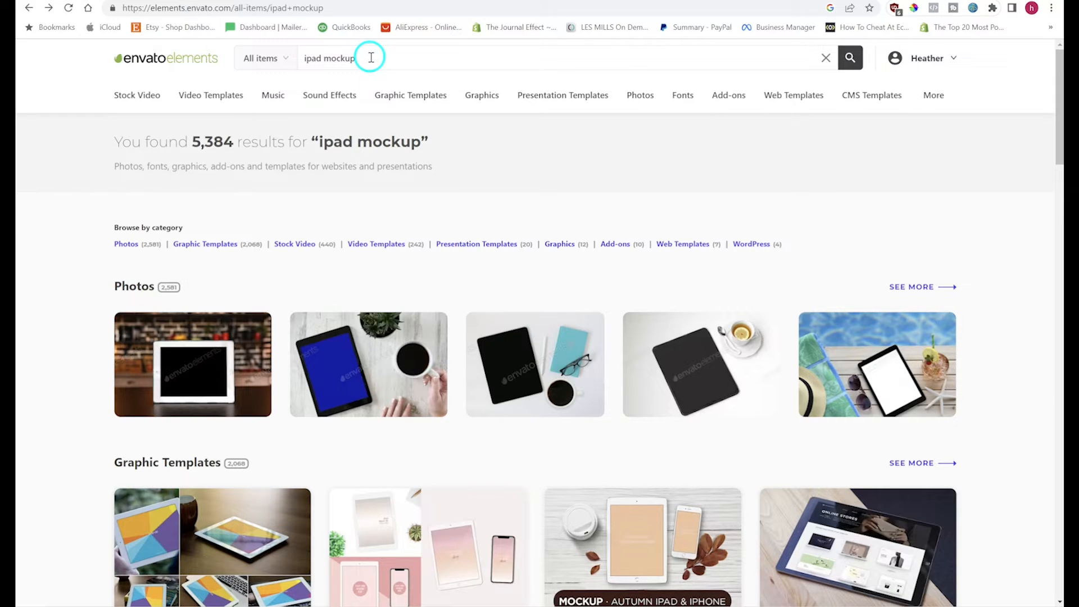
scroll(506, 180, "down", 2)
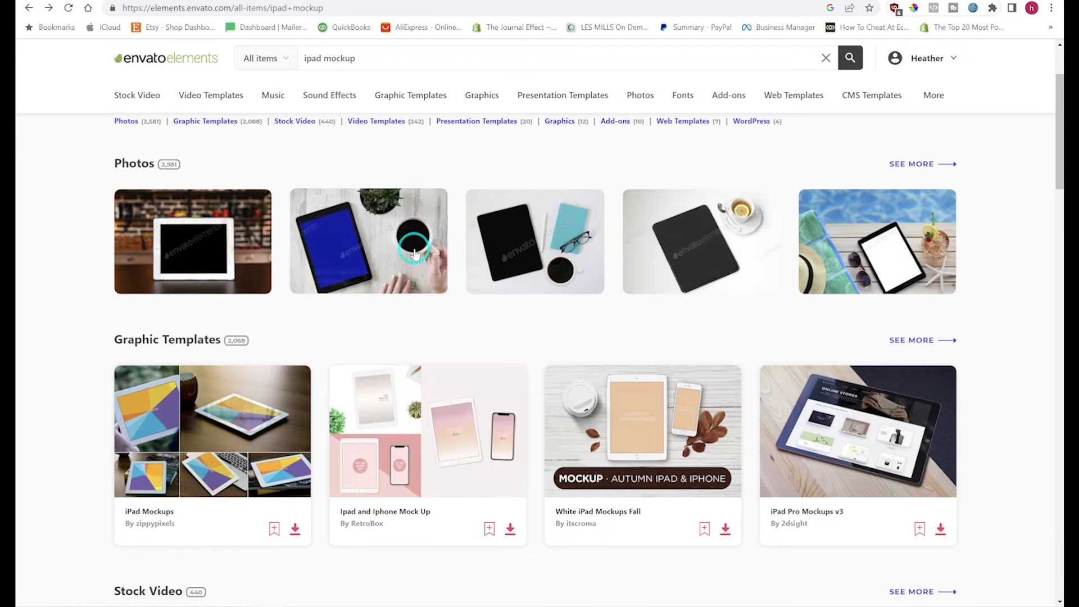
scroll(491, 310, "down", 3)
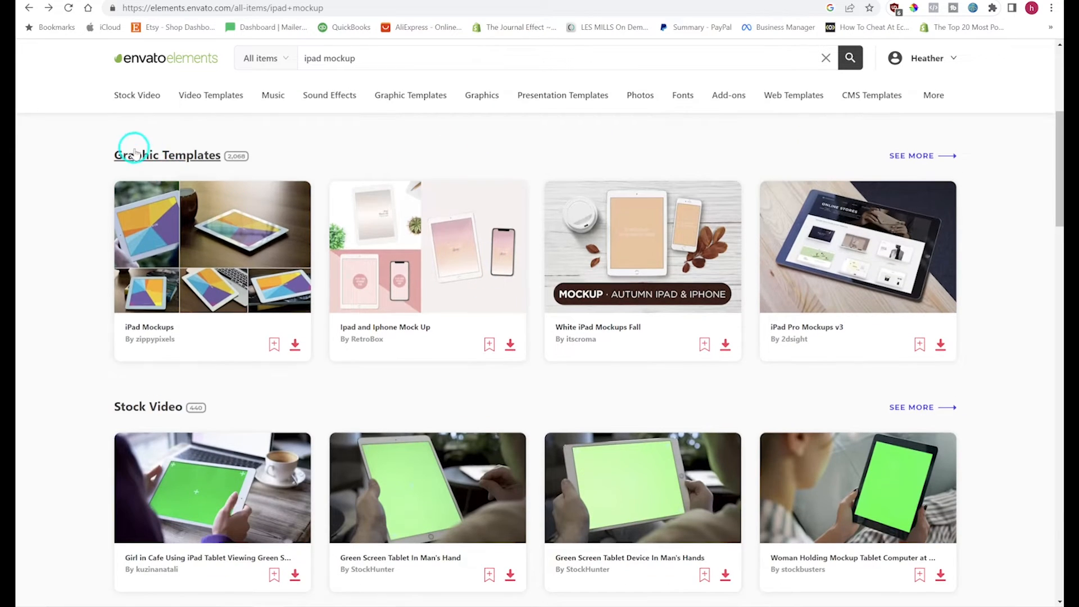
scroll(273, 297, "down", 4)
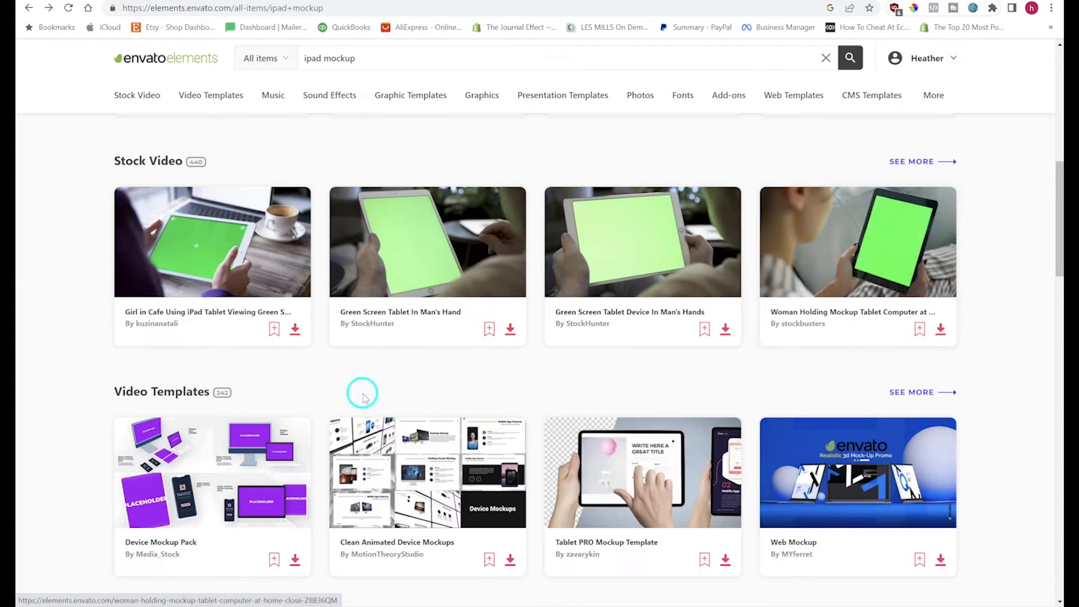
scroll(381, 375, "down", 4)
scroll(382, 375, "down", 5)
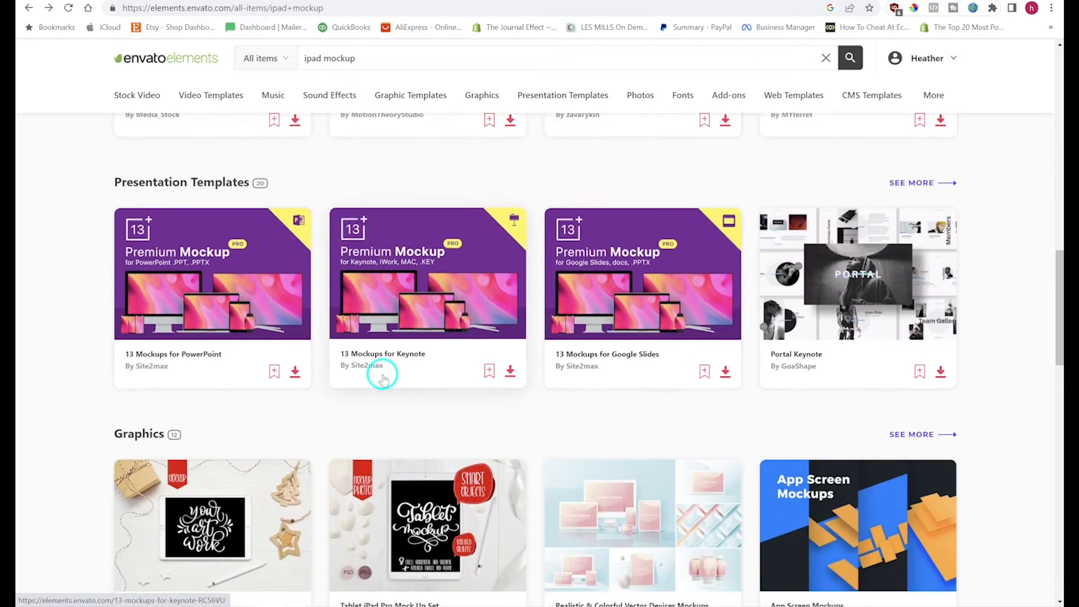
scroll(382, 375, "down", 1)
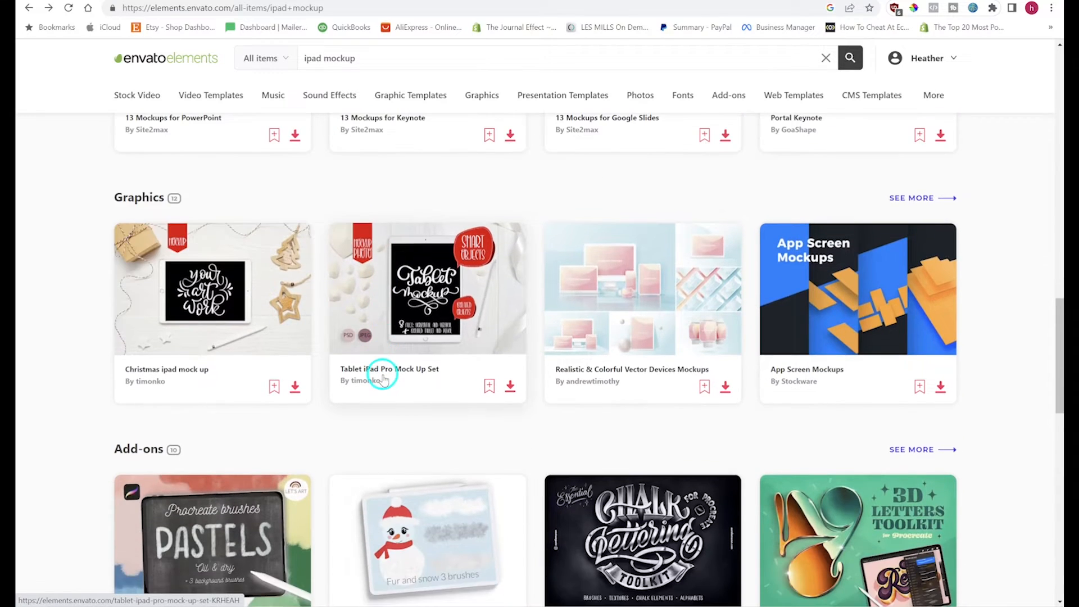
scroll(382, 376, "down", 6)
scroll(382, 376, "up", 9)
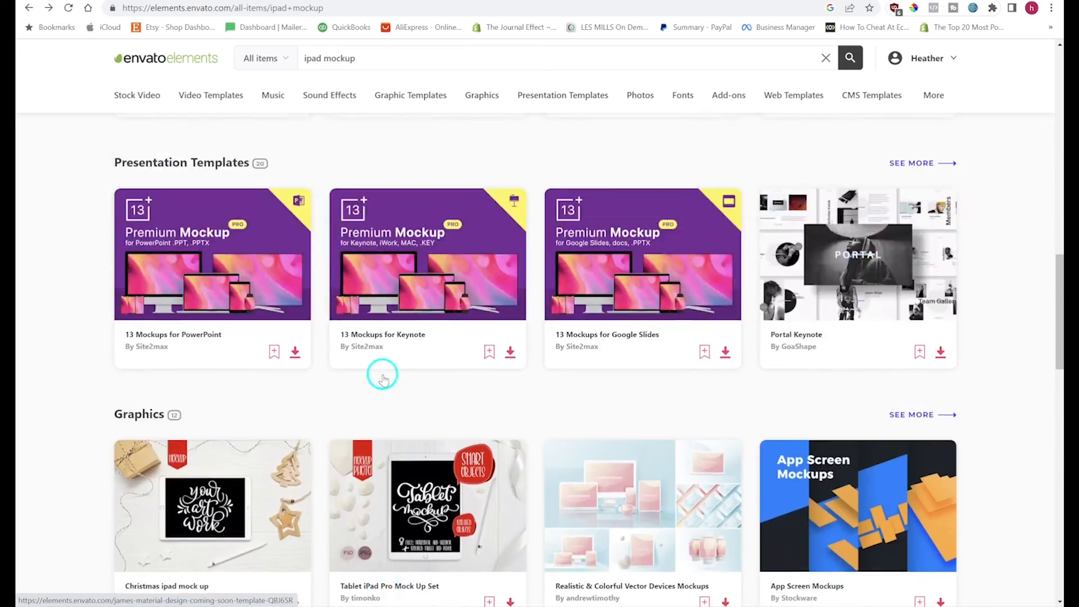
- Open the full graphic templates results for "ipad mockup" and examine the filters for orientation, supported applications and properties
scroll(382, 375, "up", 15)
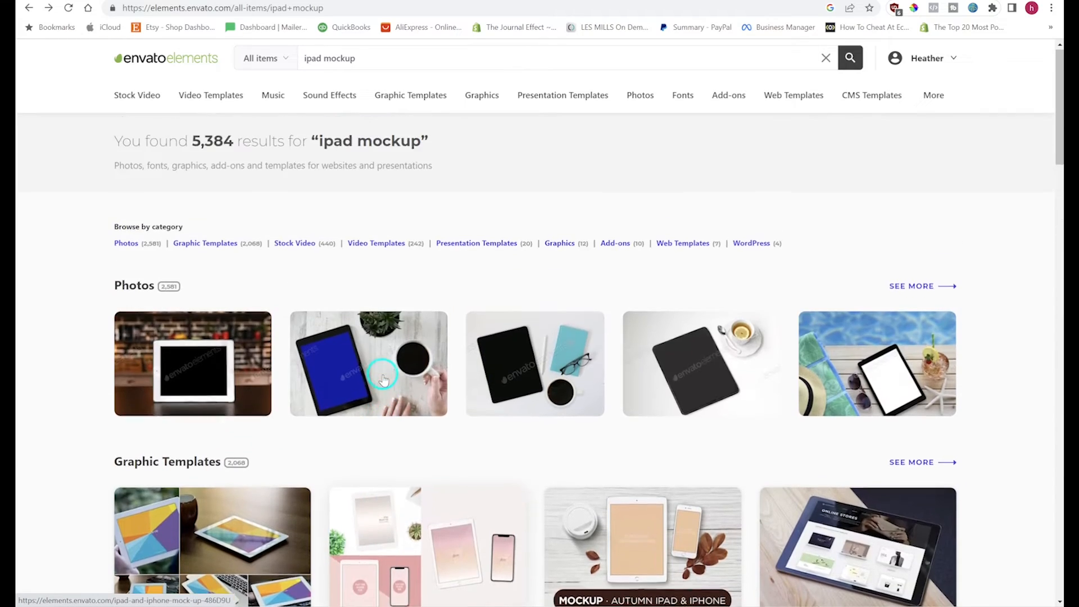
scroll(382, 377, "down", 2)
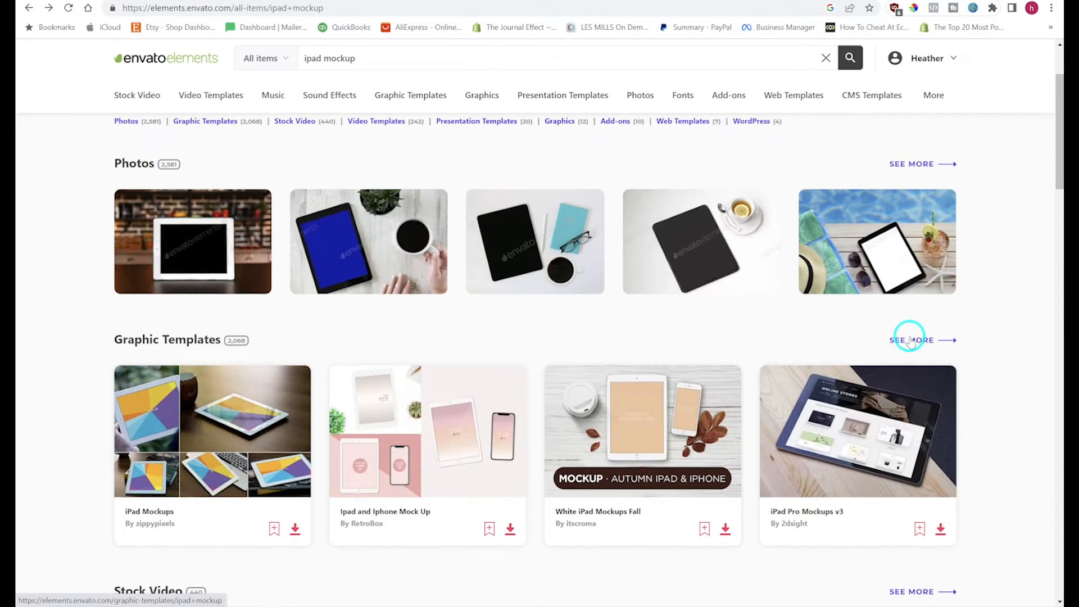
left_click(910, 340)
scroll(489, 330, "down", 4)
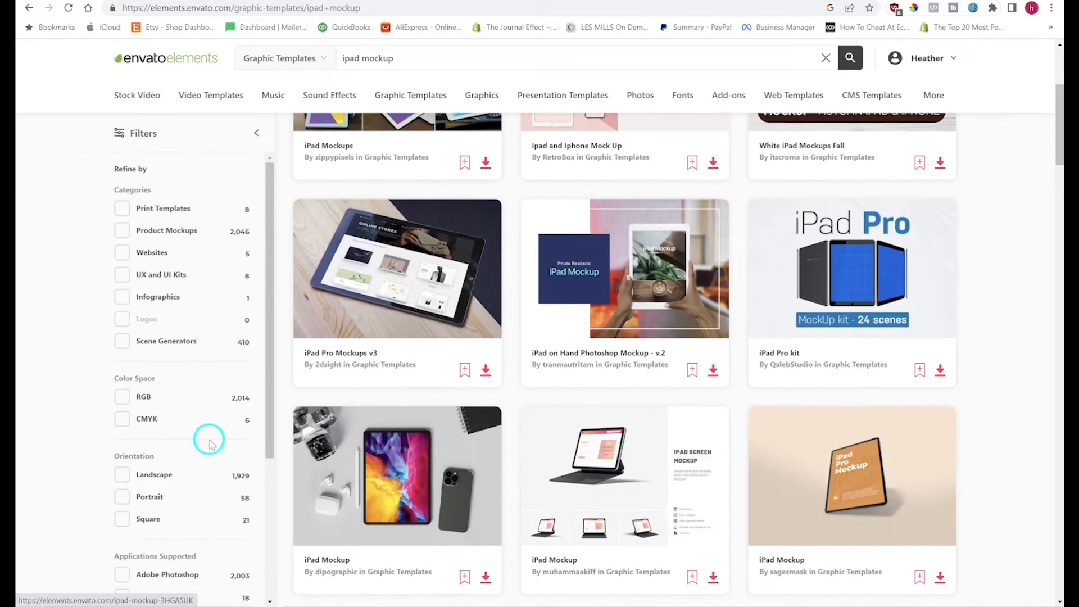
scroll(209, 440, "down", 5)
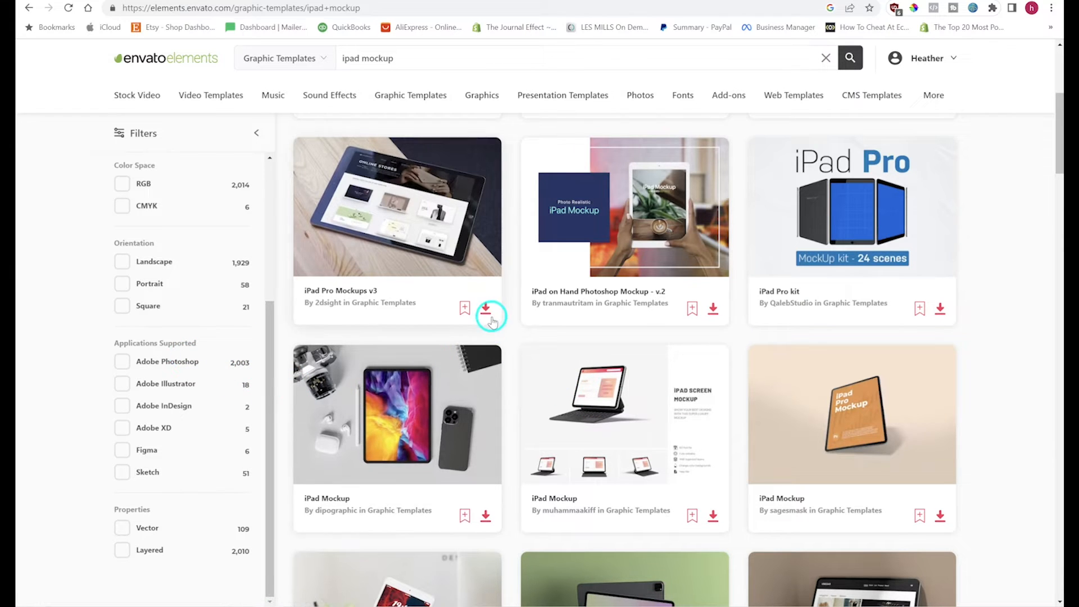
- Browse the iPad mockup graphic templates, comparing the device styles, angles and backgrounds on offer
scroll(511, 332, "up", 5)
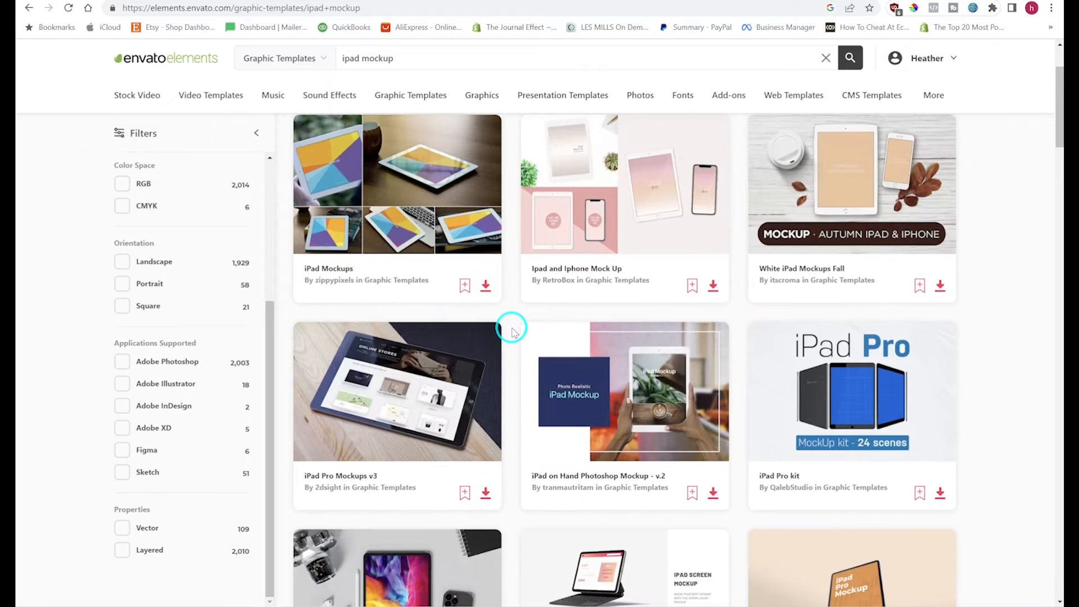
scroll(511, 332, "down", 1)
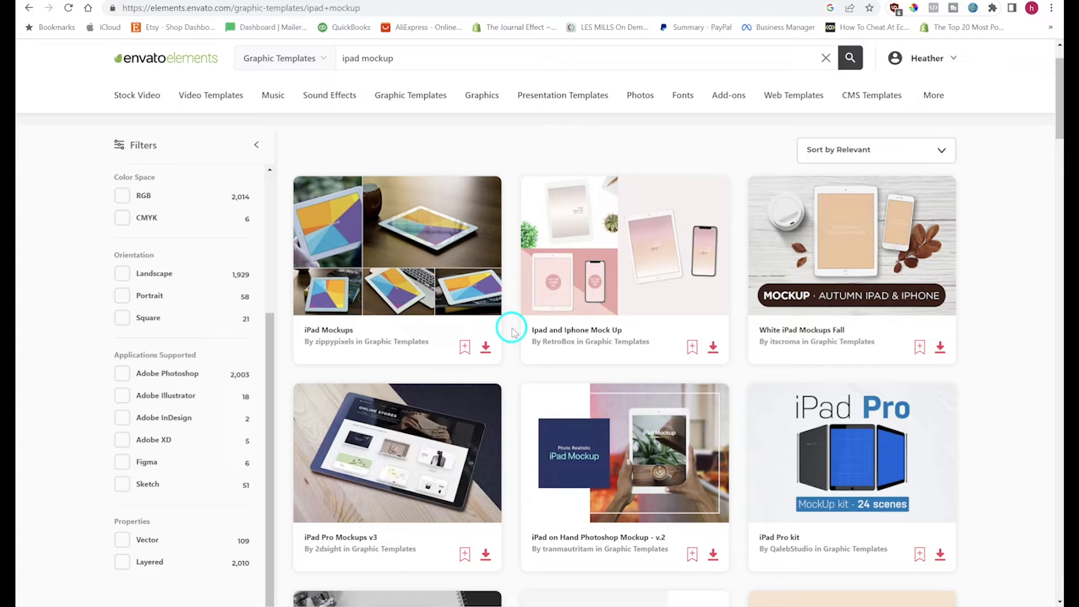
scroll(511, 331, "down", 1)
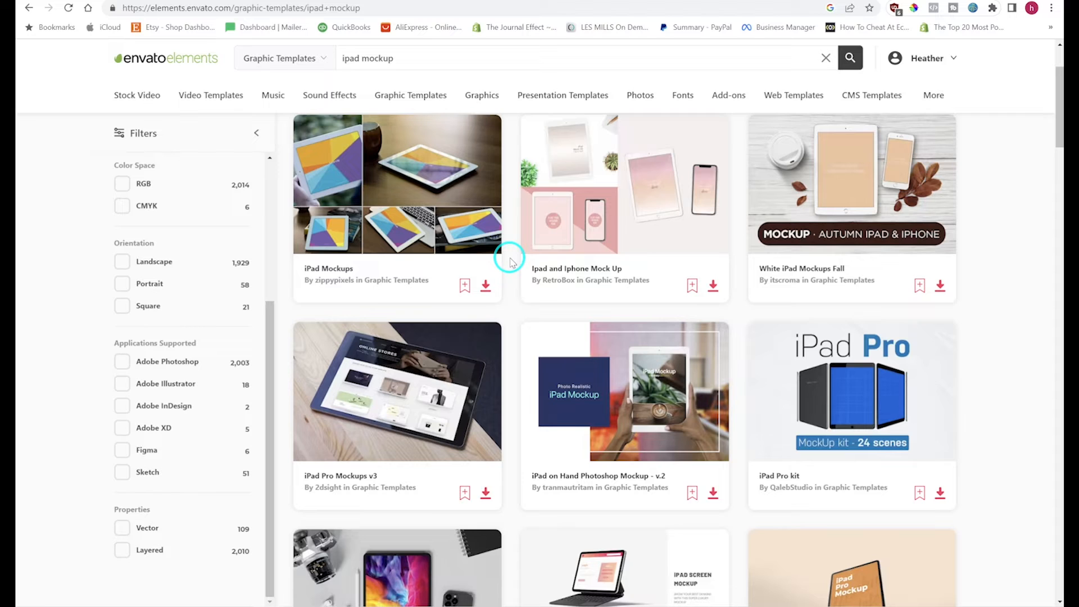
scroll(509, 262, "down", 4)
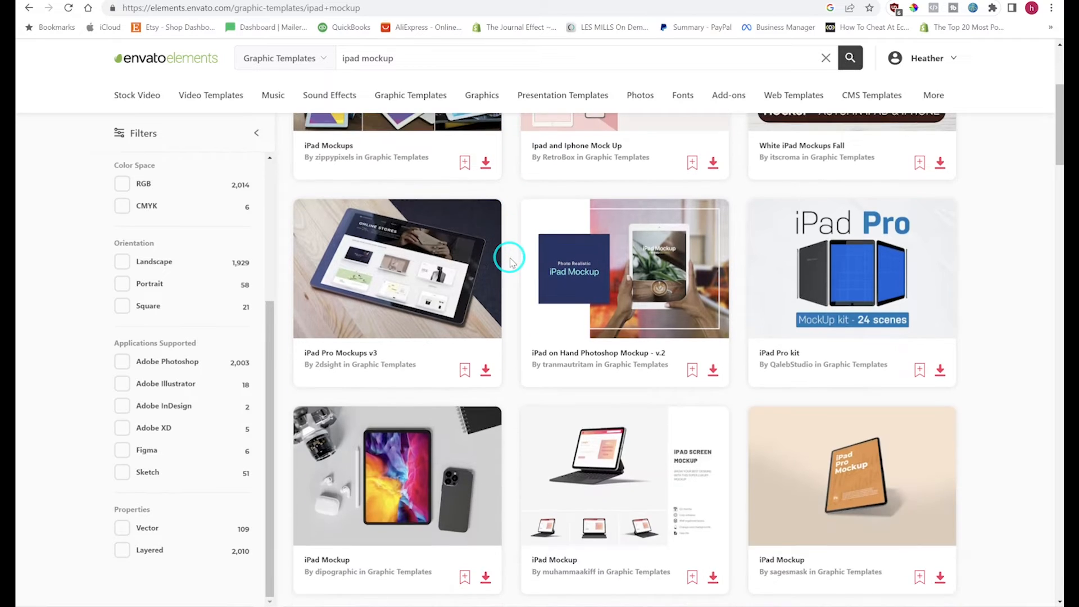
scroll(510, 261, "down", 2)
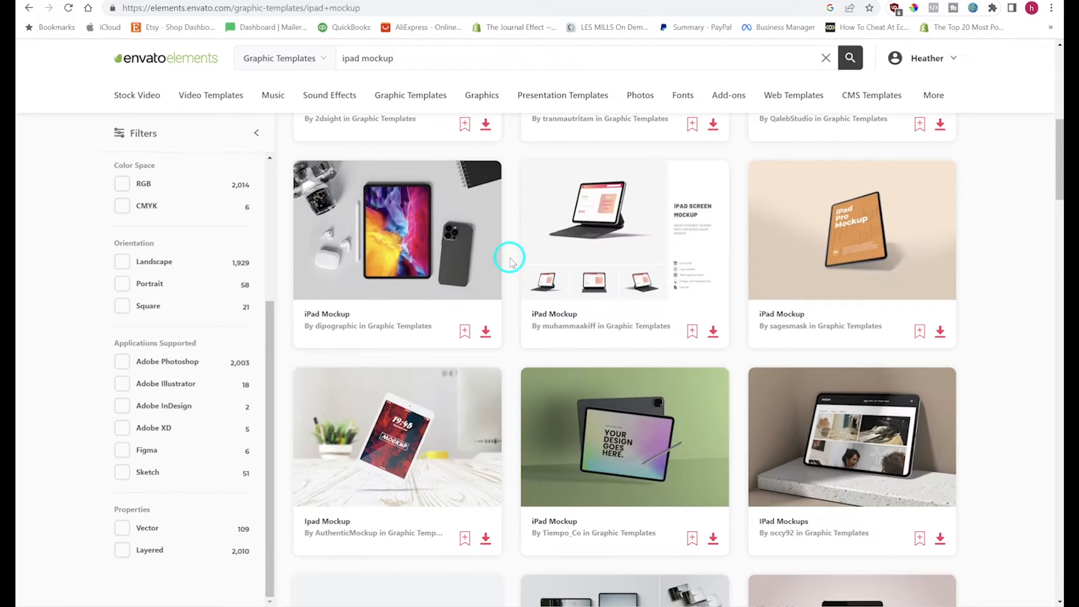
scroll(510, 262, "down", 3)
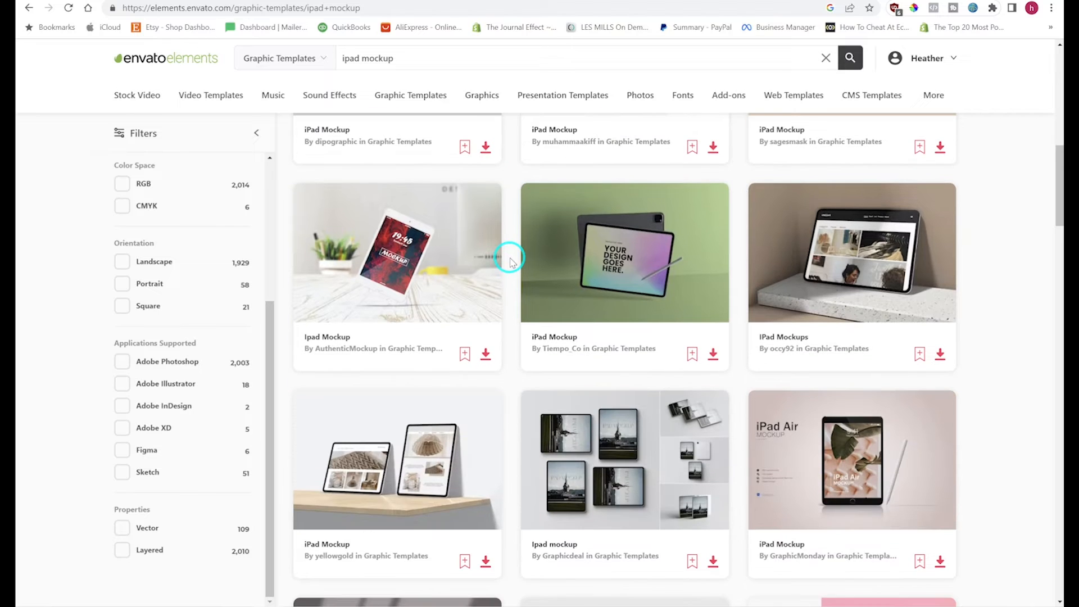
scroll(510, 261, "down", 4)
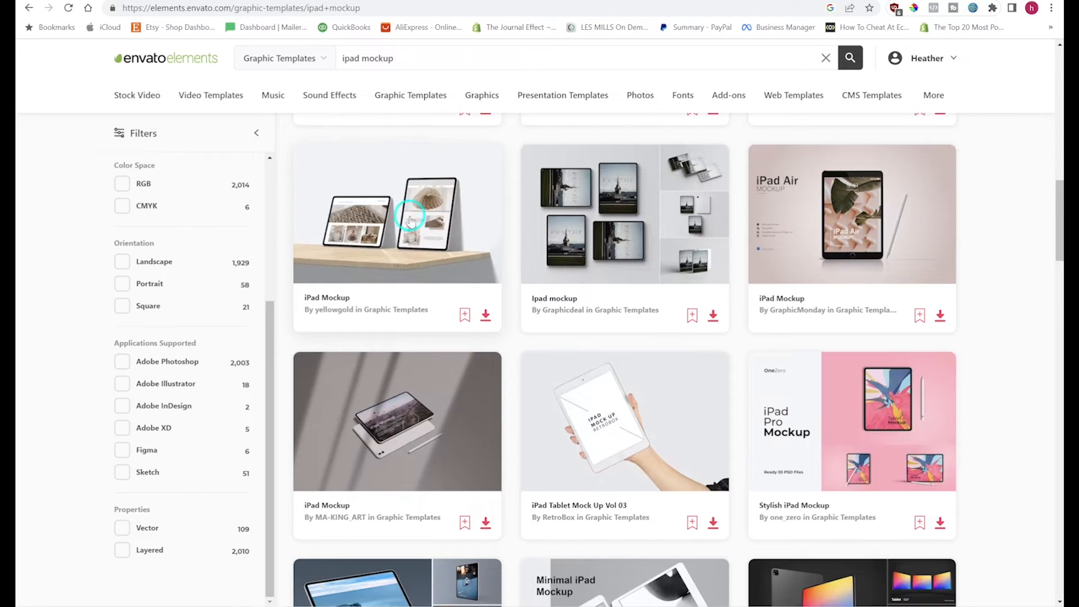
scroll(514, 264, "down", 6)
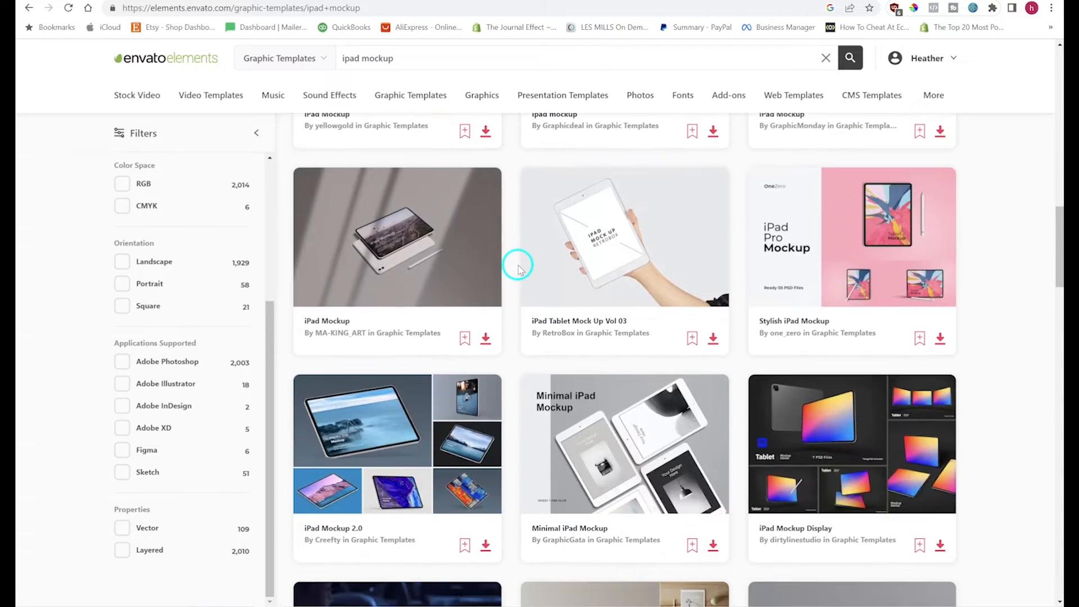
- Open the Ipad Pro Mockup pack, examine its preview scenes, and return to the results
scroll(518, 268, "down", 3)
left_click(657, 294)
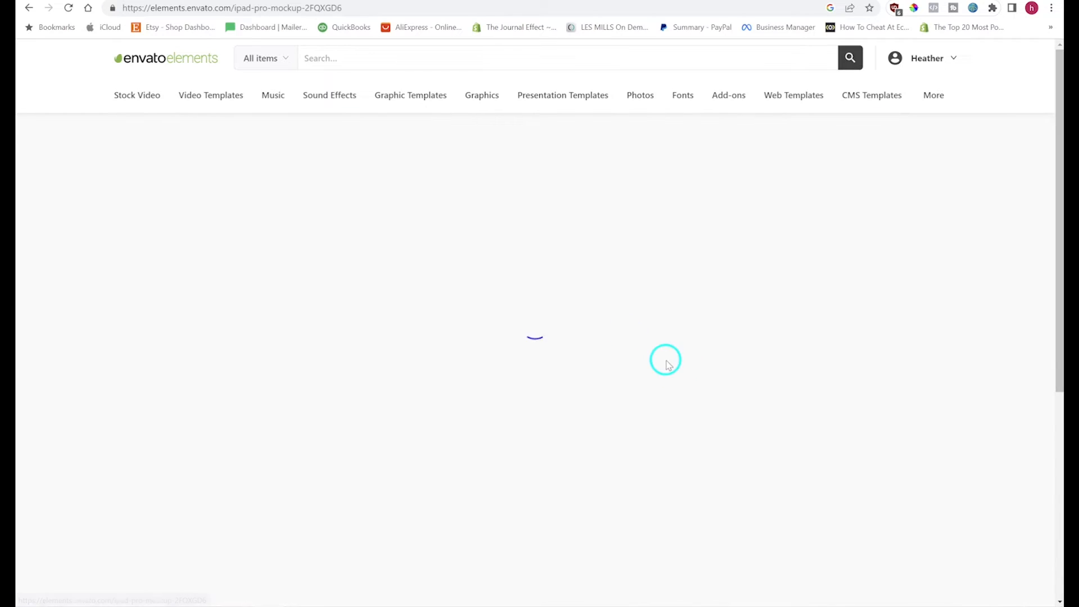
scroll(569, 375, "down", 3)
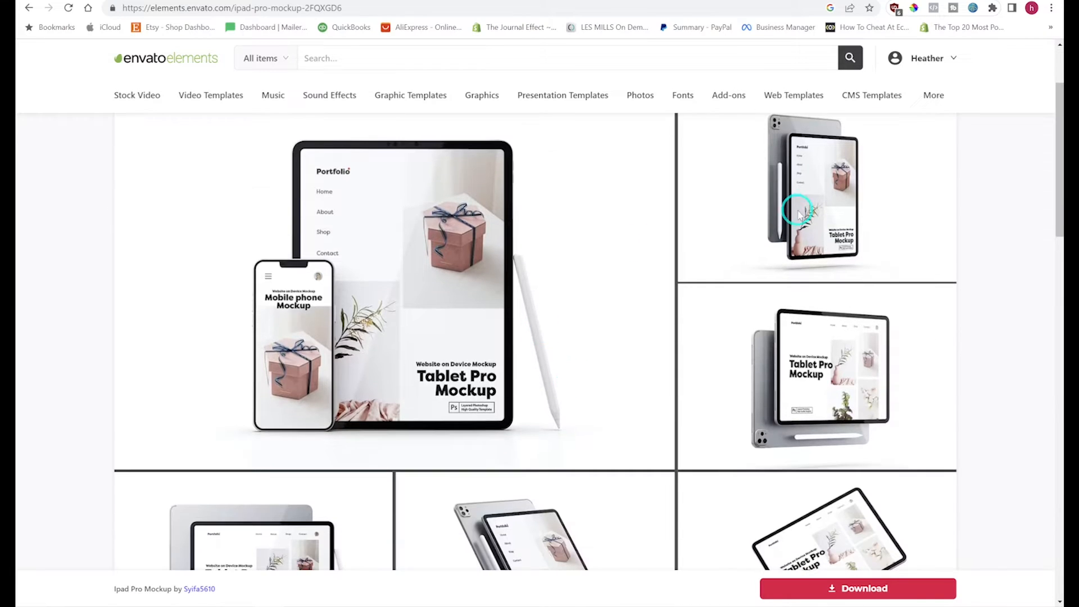
scroll(587, 444, "down", 4)
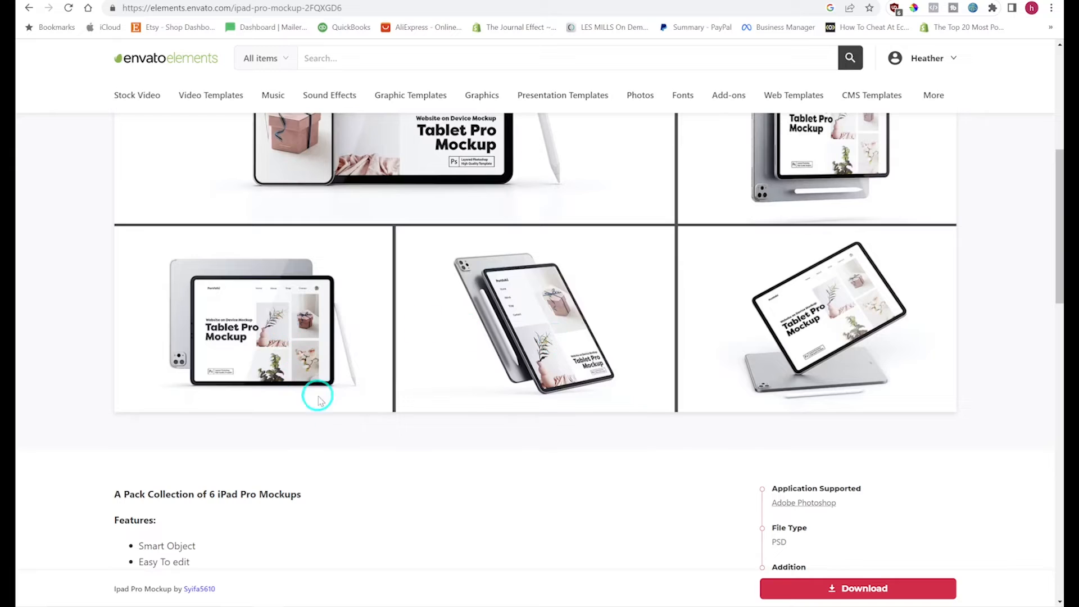
scroll(304, 389, "up", 3)
scroll(373, 458, "up", 2)
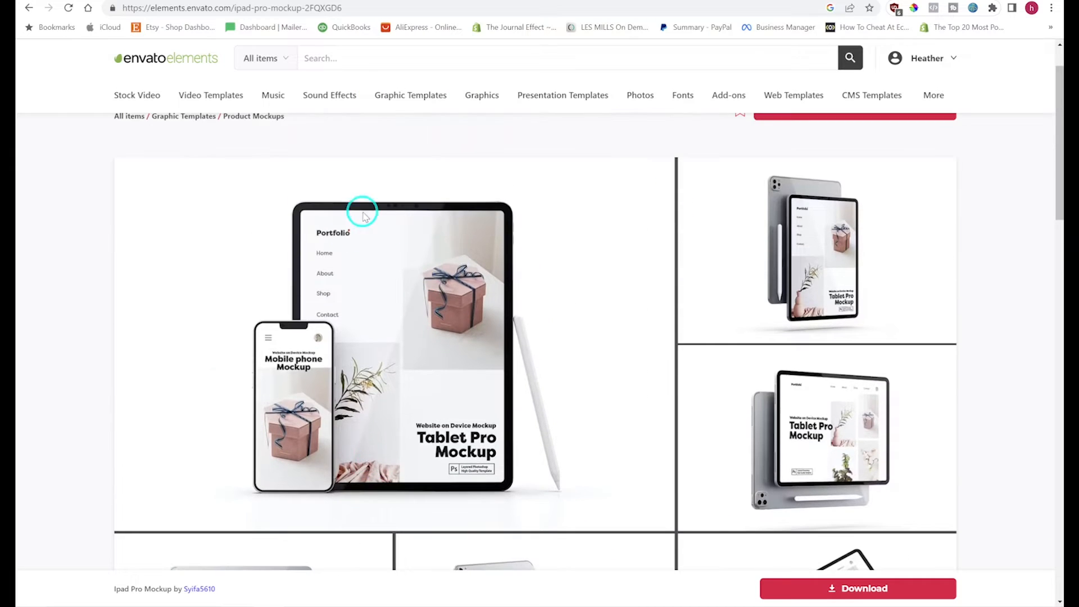
left_click(29, 7)
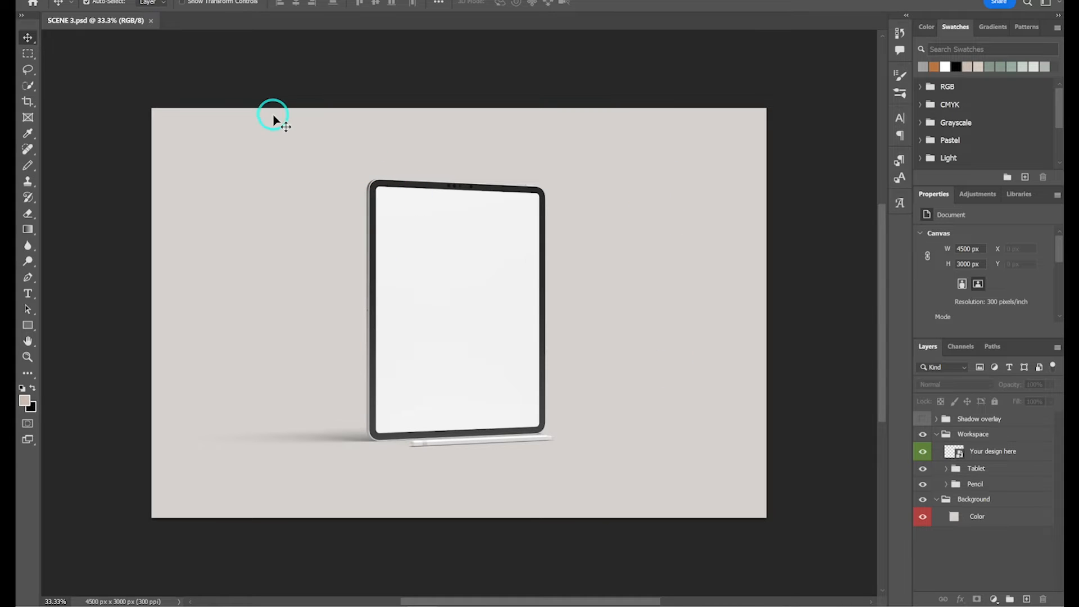
- In Photoshop, set the Color fill layer in the Background group of SCENE 3.psd to brown a17f64
left_click(296, 152)
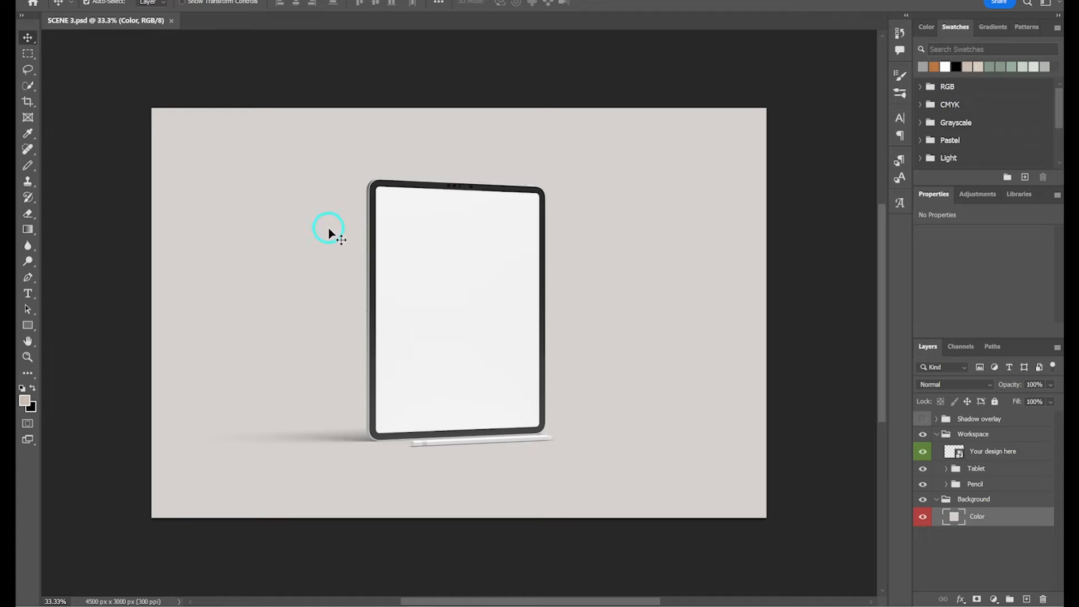
left_click(936, 500)
left_click(936, 500)
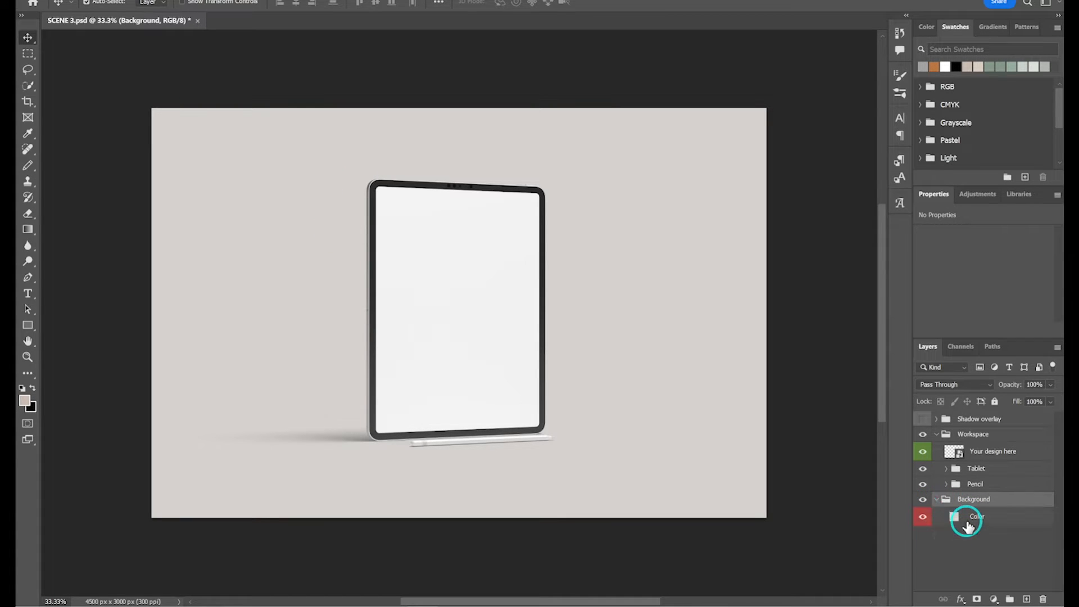
left_click(963, 517)
double_click(954, 517)
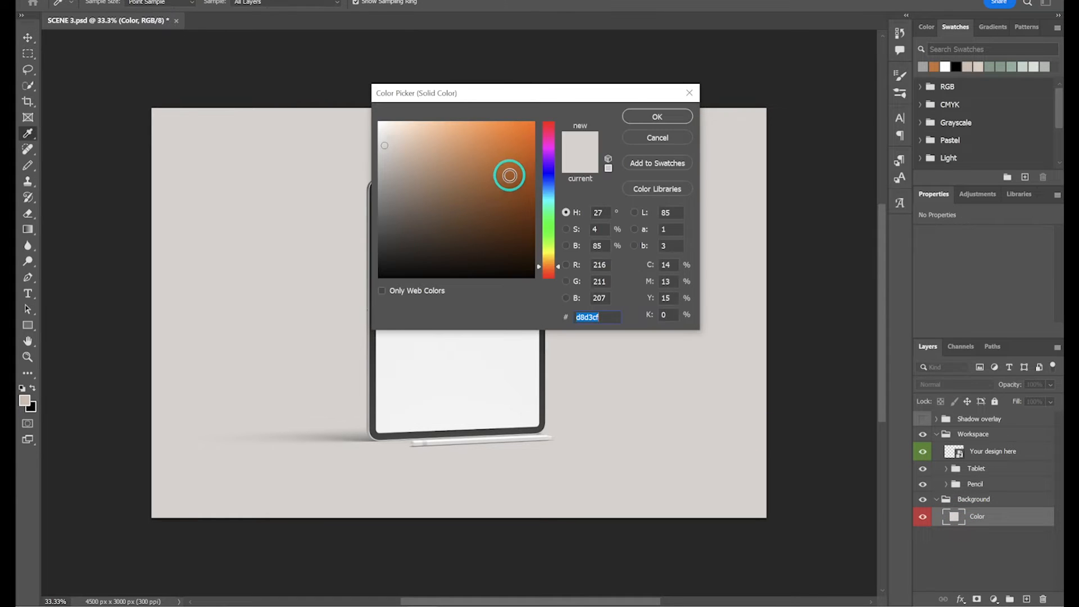
mouse_move(513, 221)
left_mouse_down()
mouse_move(499, 170)
mouse_move(509, 142)
mouse_move(472, 144)
mouse_move(472, 183)
mouse_move(437, 180)
left_mouse_up()
left_click(658, 117)
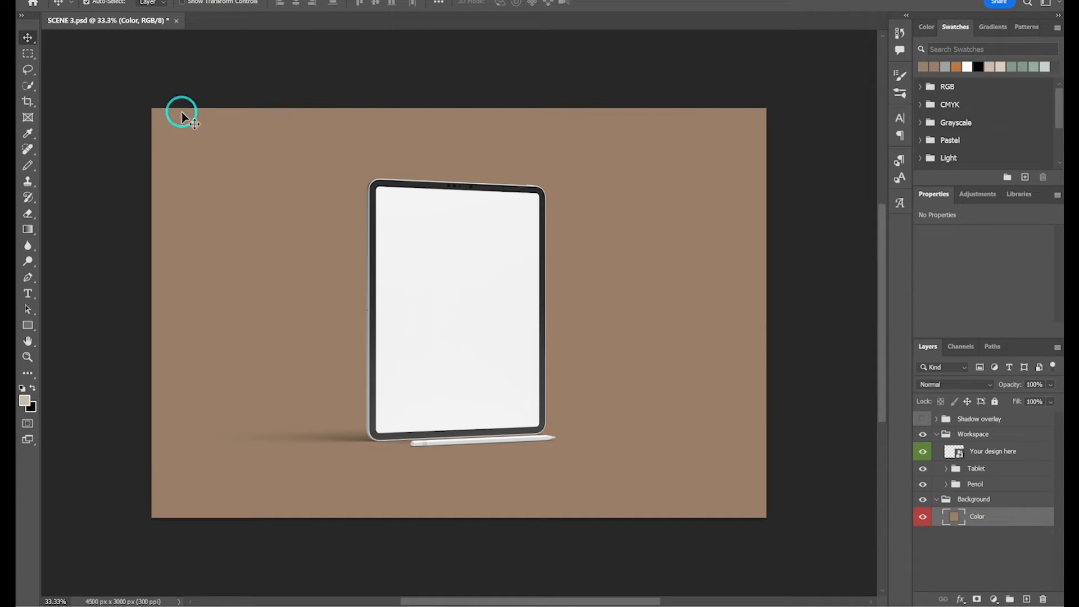
- Embed the light wood stock photo with green leaves from the Stock Photos folder behind the tablet, and delete it again
left_click(45, 0)
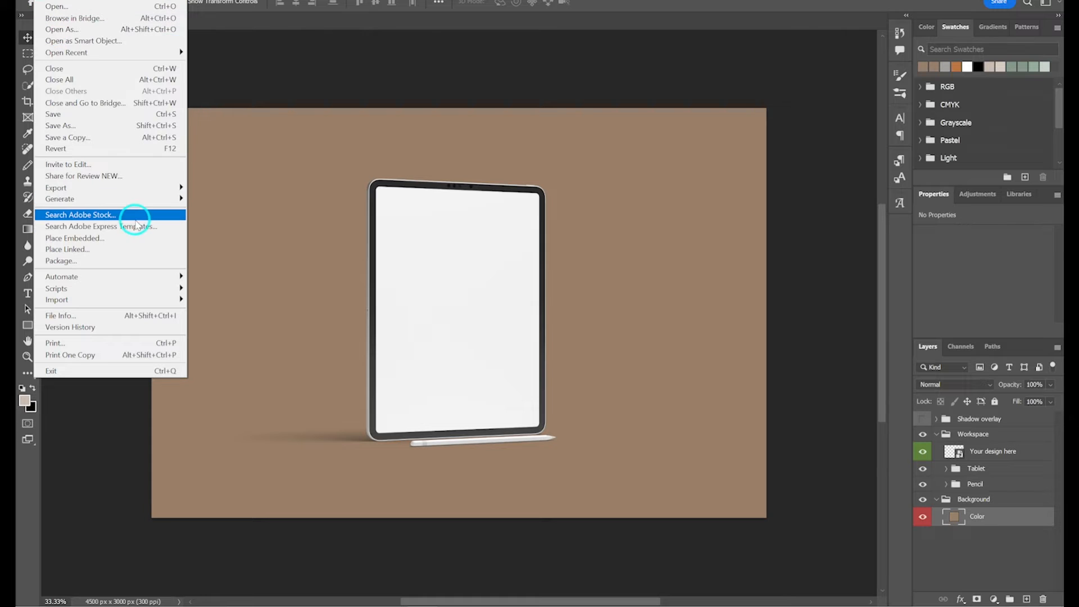
left_click(122, 239)
scroll(366, 174, "down", 5)
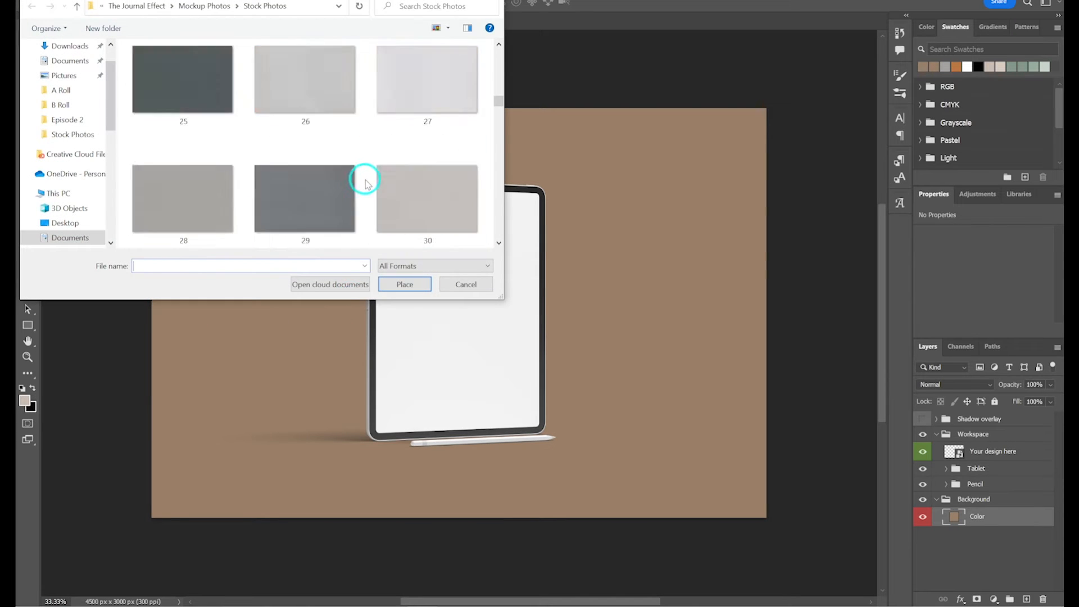
scroll(365, 179, "down", 5)
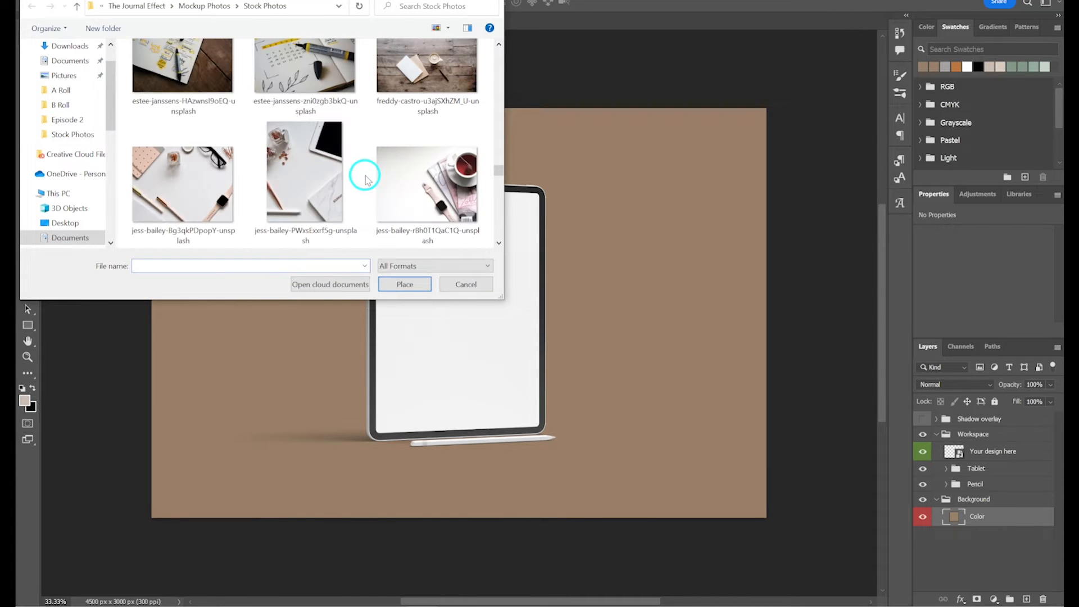
left_click(389, 177)
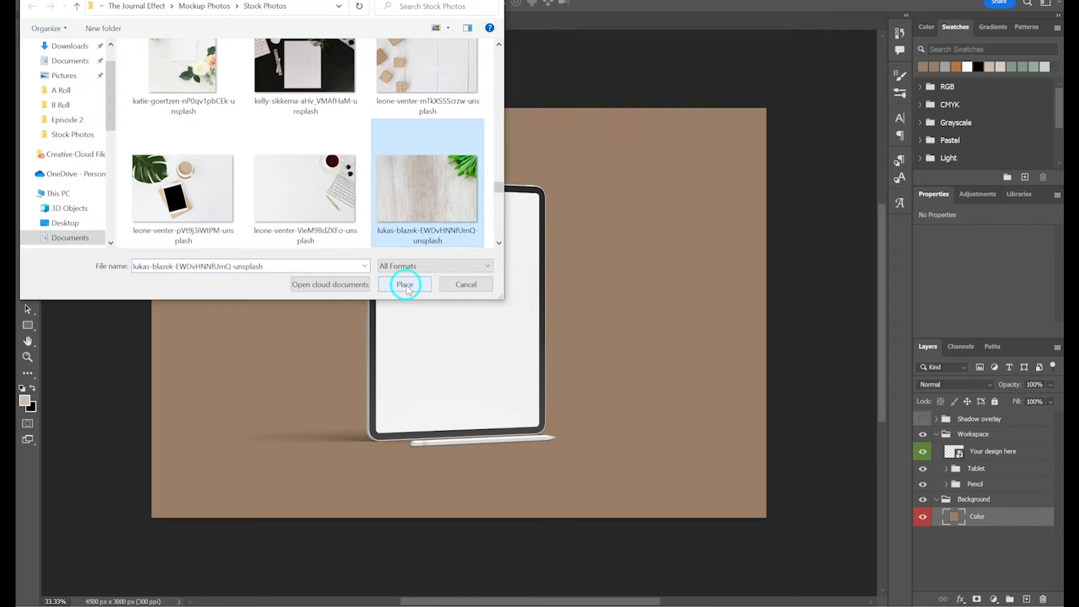
left_click(405, 285)
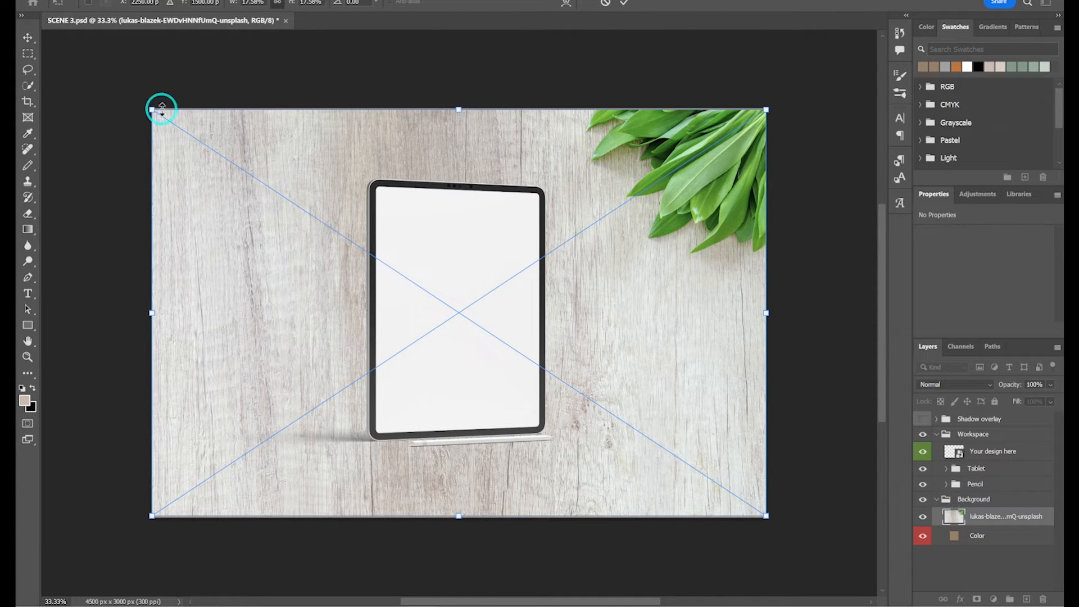
left_click(92, 100)
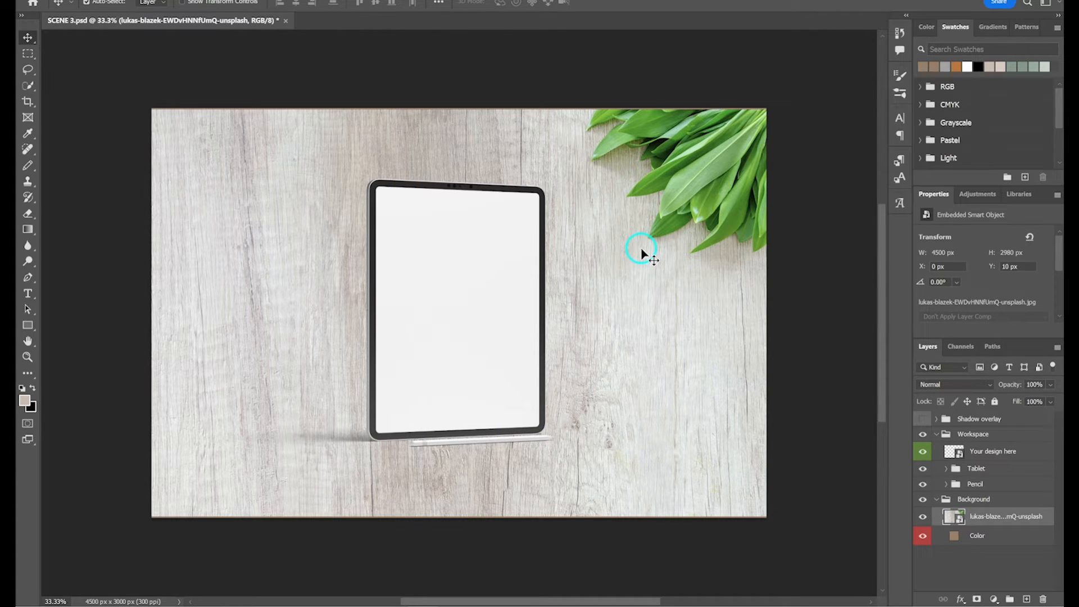
key("Delete")
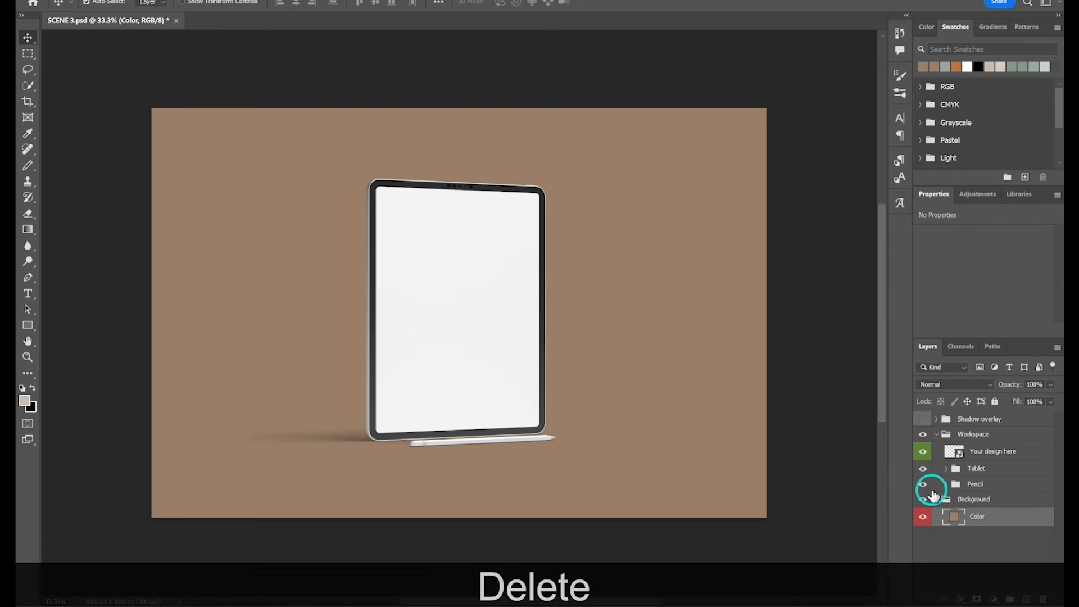
- Change the Color fill layer in the Background group to a muted teal
double_click(954, 517)
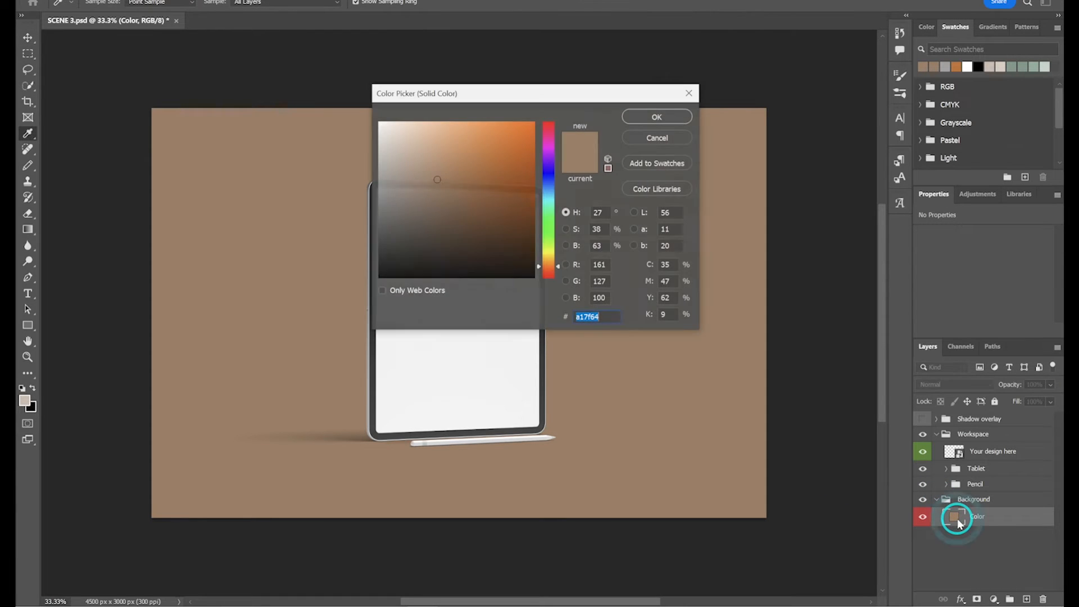
left_click_drag(537, 225, 554, 204)
left_click(640, 118)
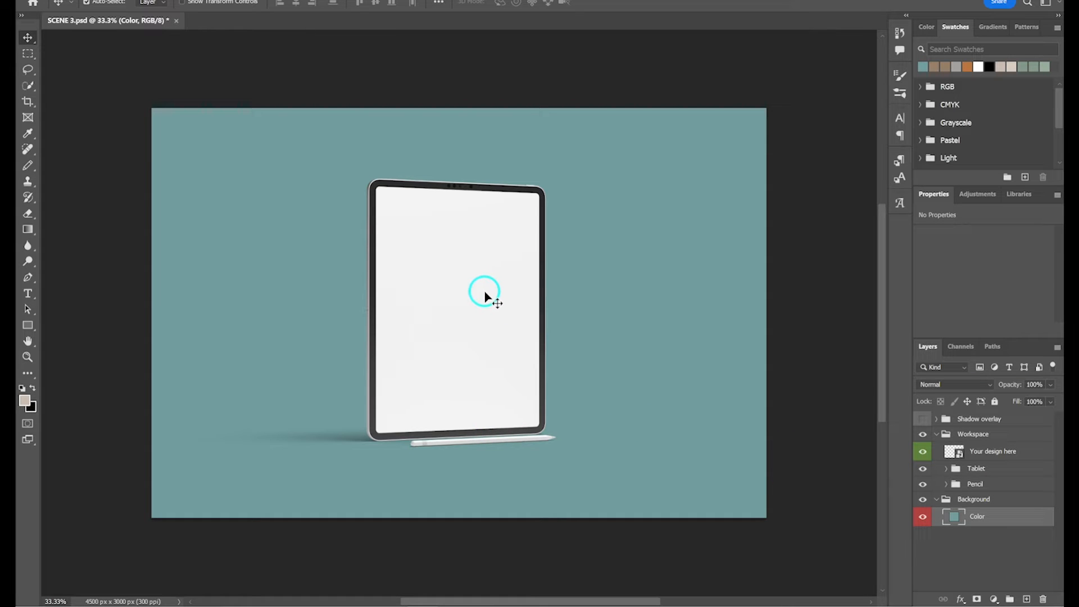
- Move the Workspace group, containing the design, tablet and pencil, towards the right side of the canvas
left_click(966, 438)
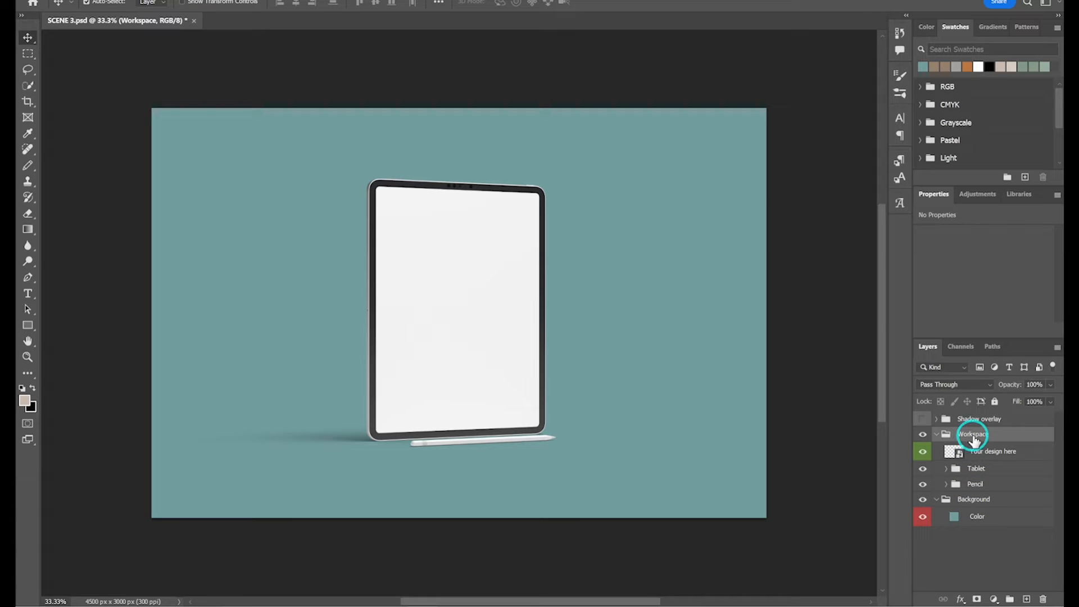
key("ctrl")
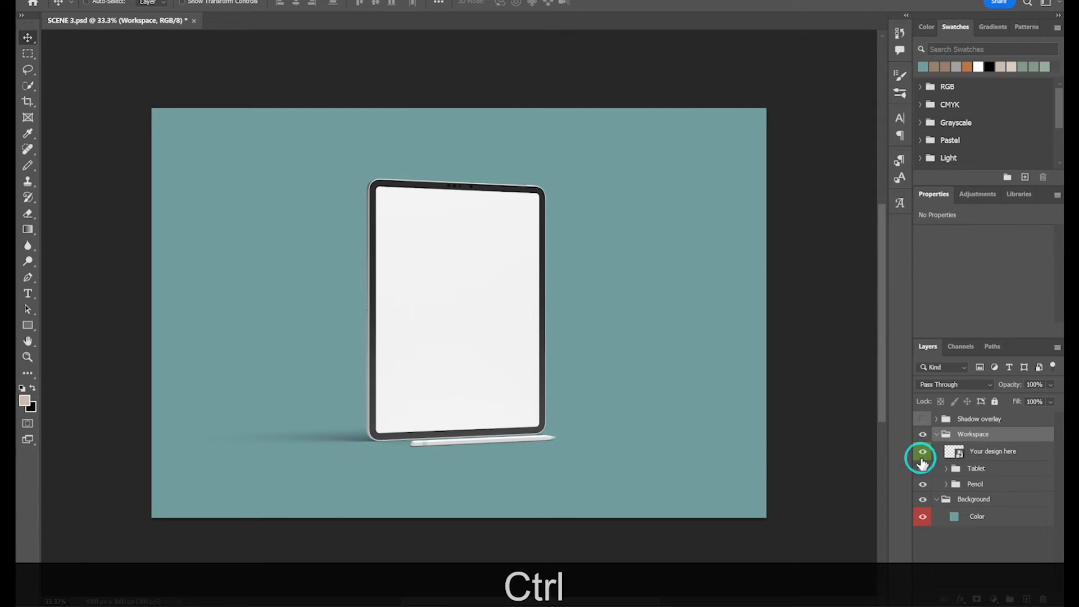
left_click_drag(426, 277, 560, 291)
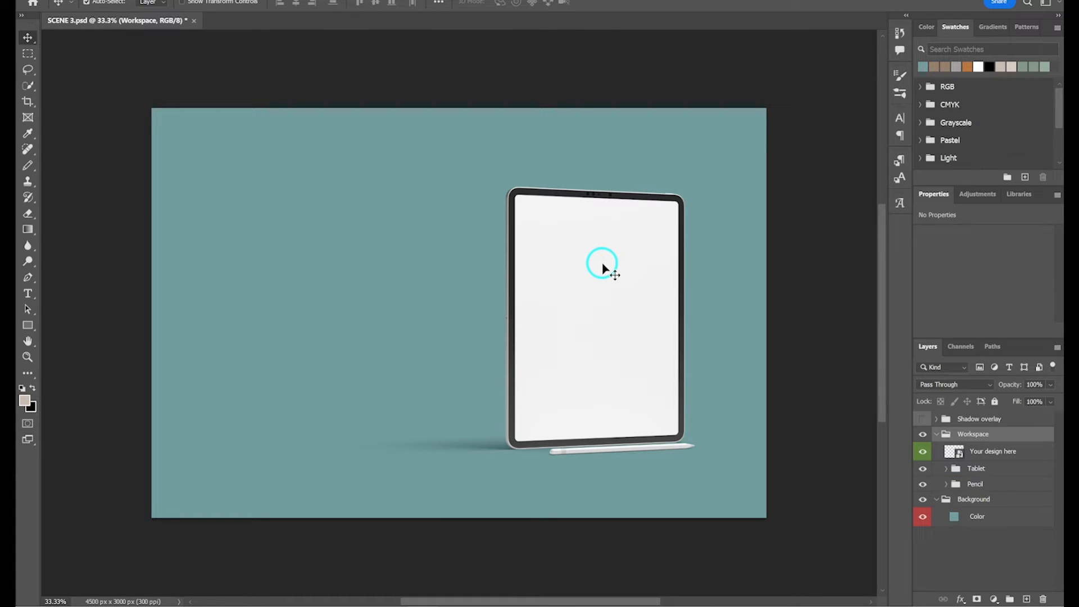
- Scale the Workspace group up to about 134% and reposition it on the right half of the canvas
key("ctrl")
key("ctrl+t")
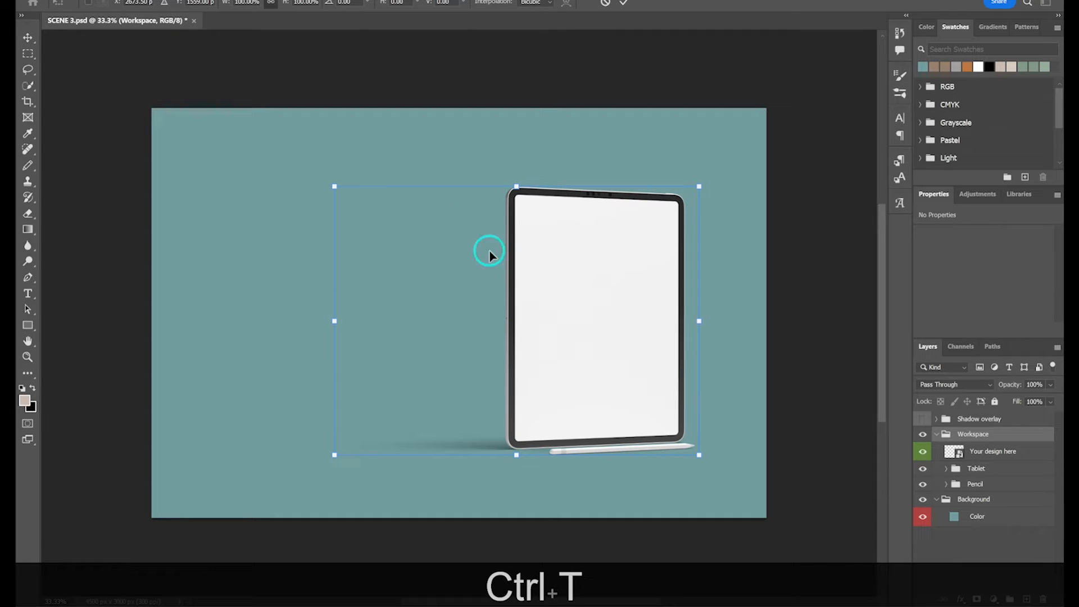
left_click_drag(332, 189, 243, 121)
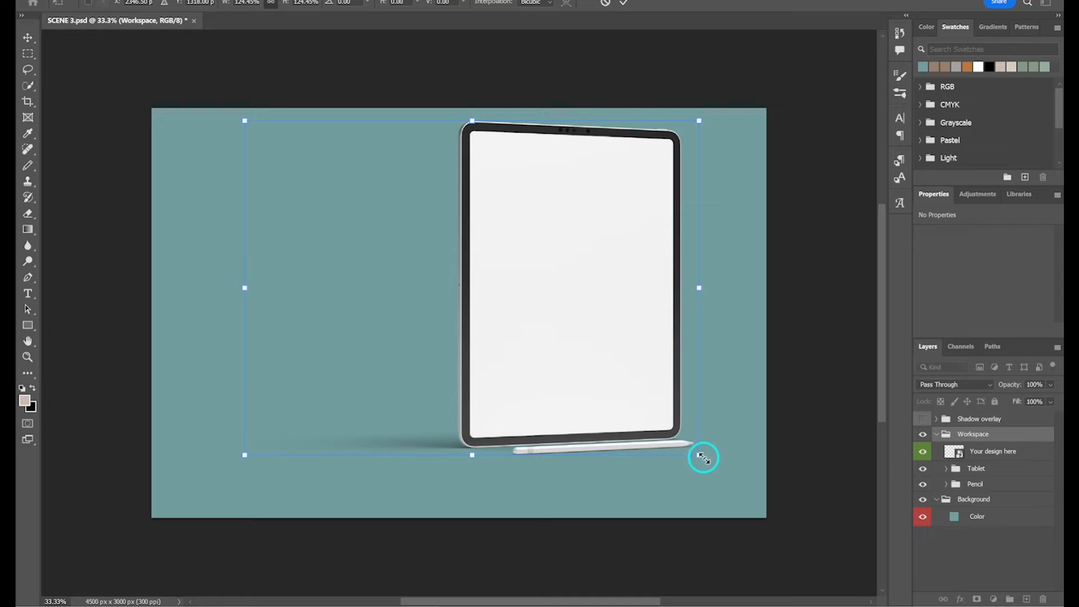
left_click_drag(704, 456, 727, 489)
mouse_move(684, 309)
left_mouse_down()
mouse_move(677, 330)
mouse_move(682, 313)
left_mouse_up()
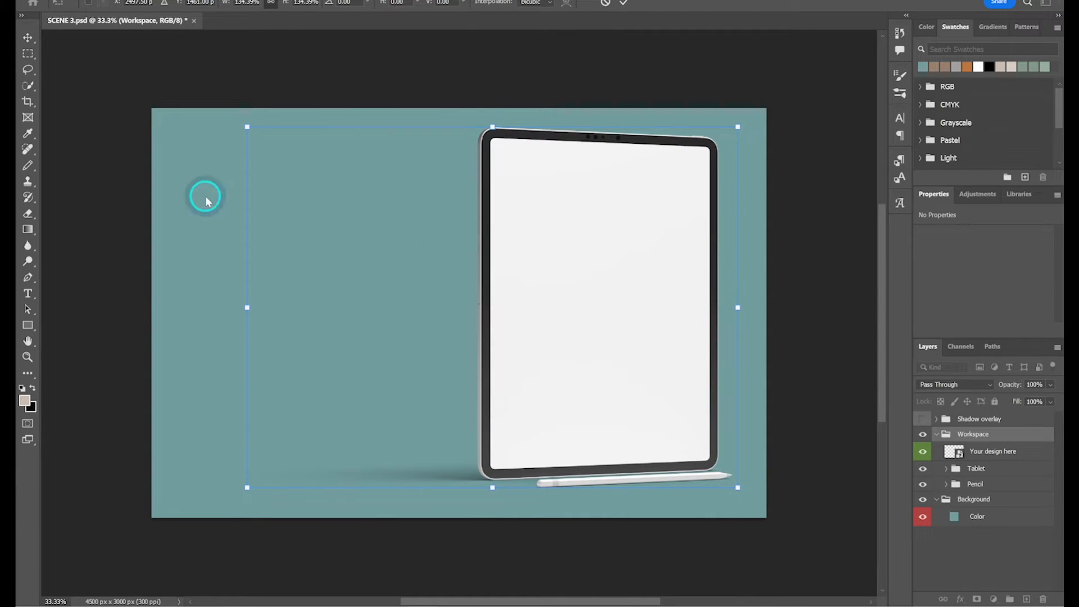
left_click(32, 42)
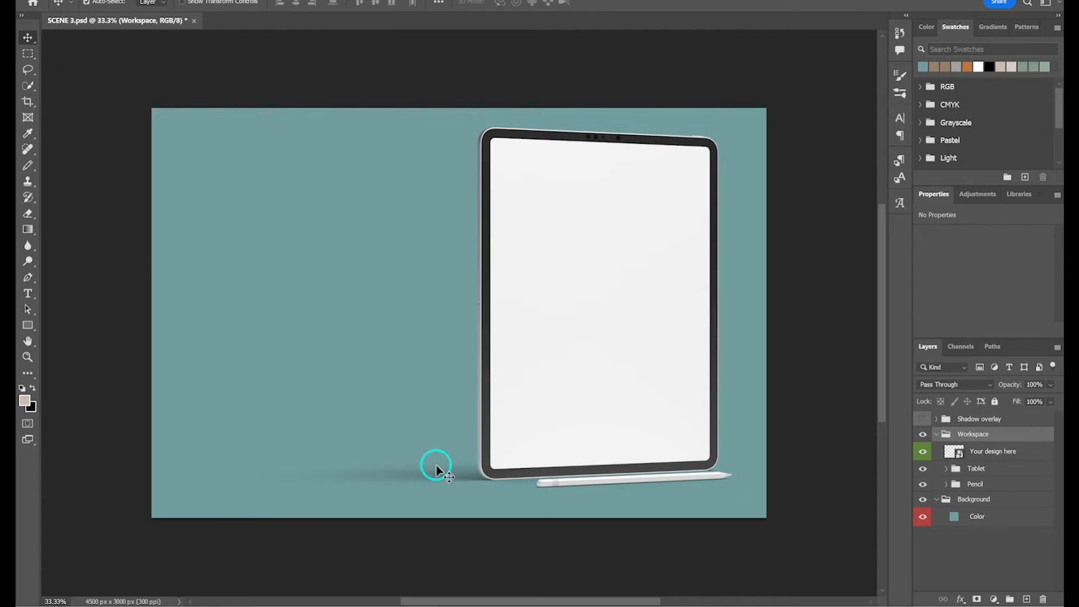
- Expand the Pencil group inside the Workspace group and try to move the pencil, undoing the move
left_click(672, 482)
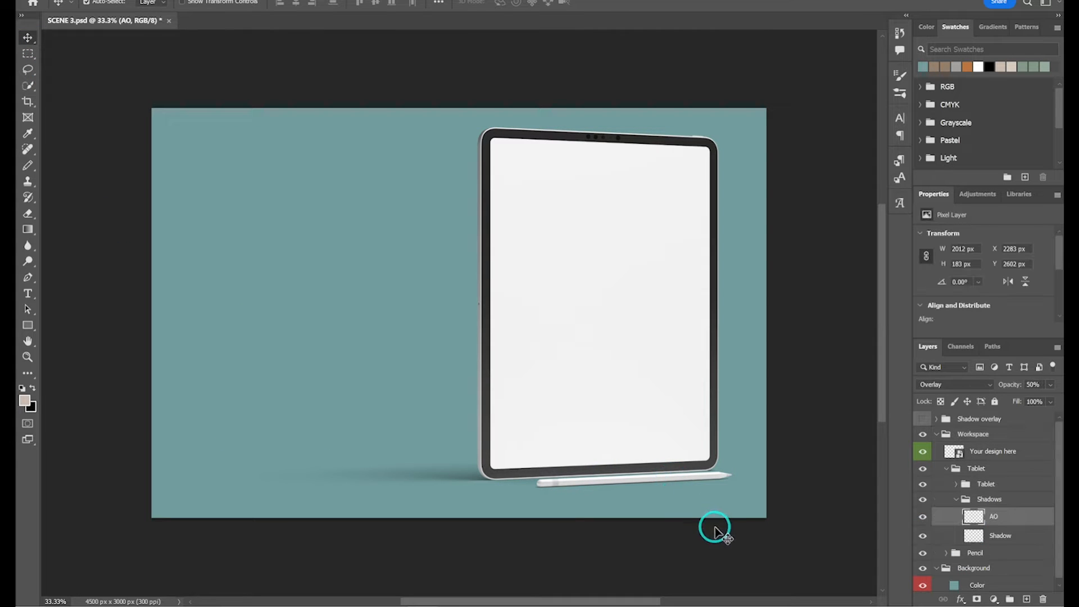
left_click(773, 559)
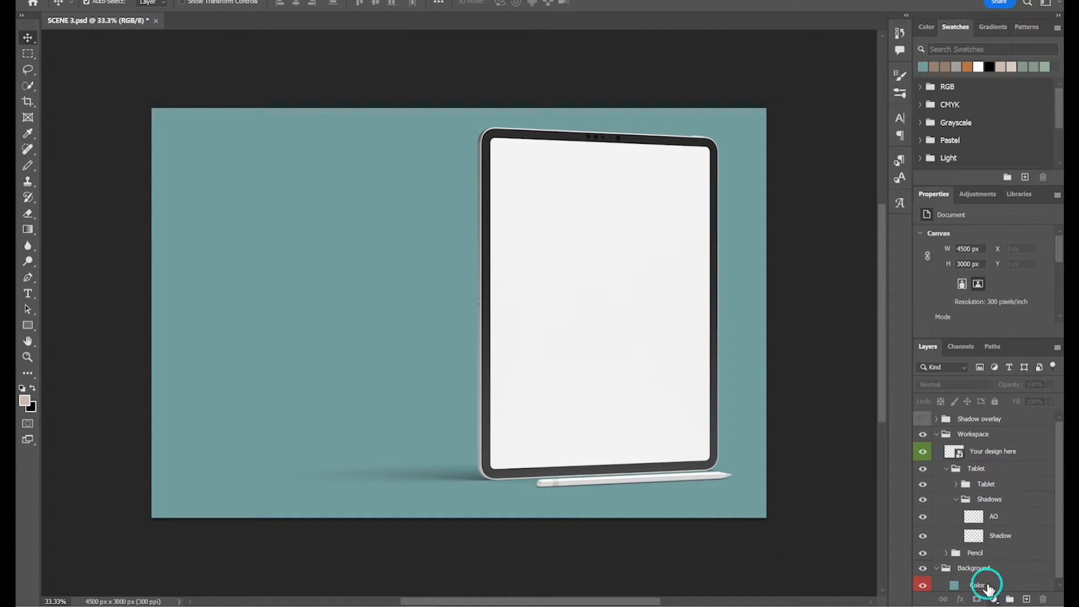
left_click(976, 553)
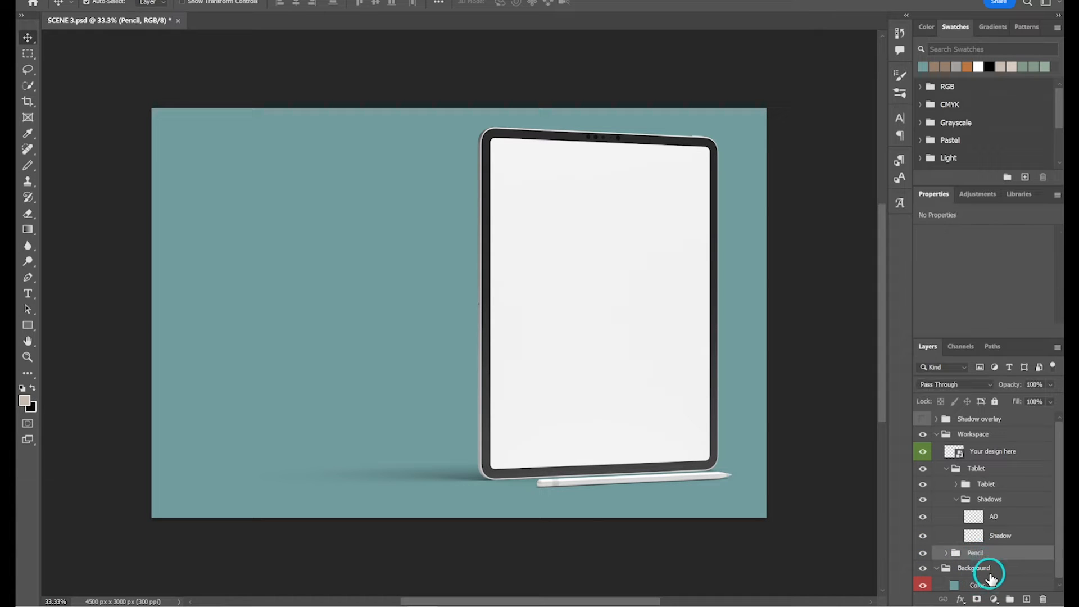
scroll(972, 516, "down", 1)
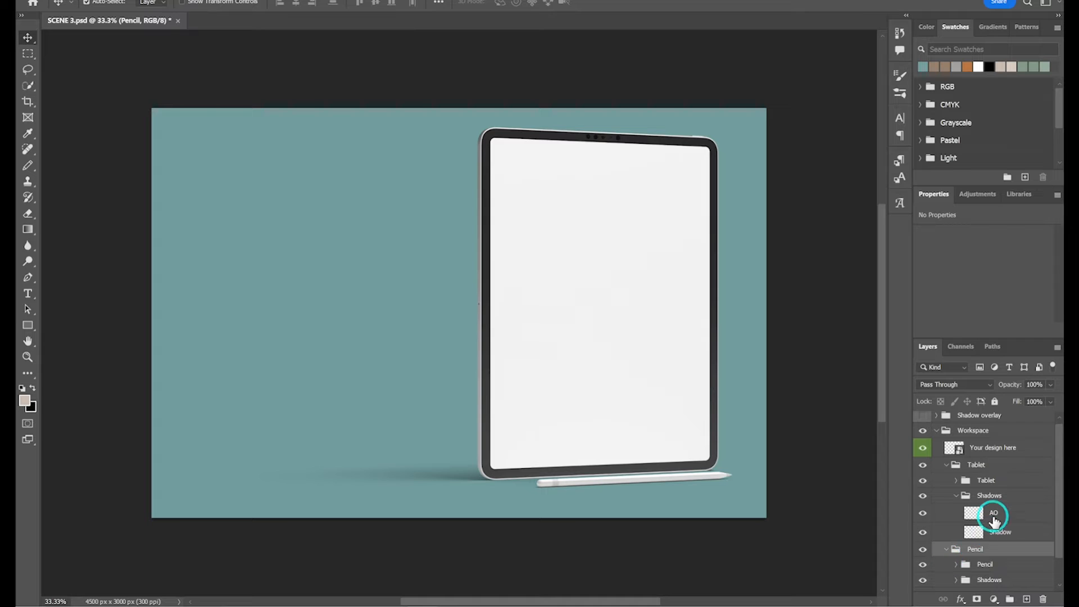
scroll(994, 521, "down", 2)
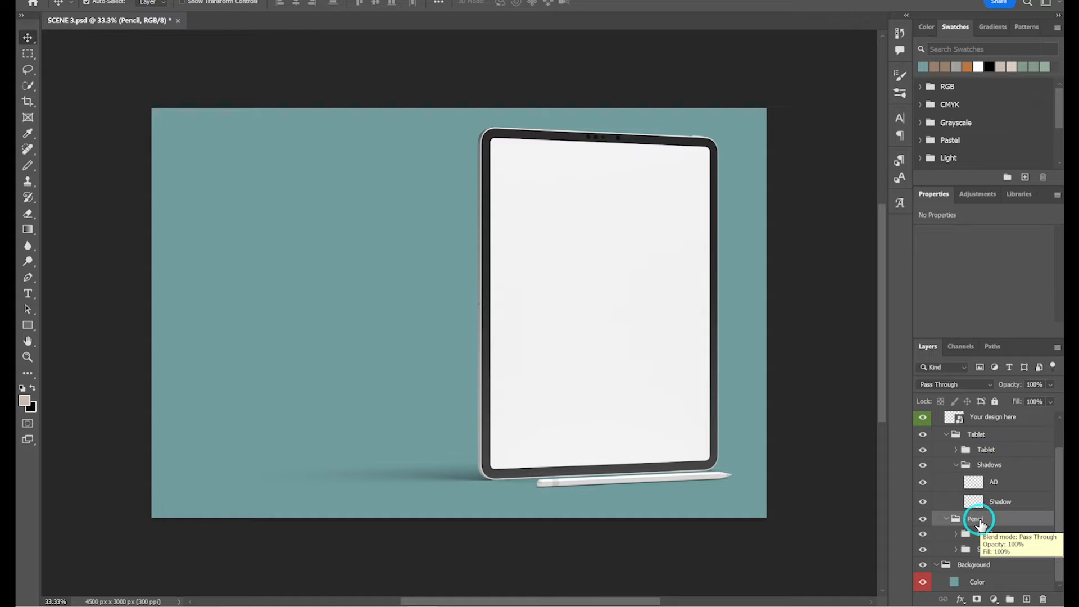
mouse_move(626, 481)
left_mouse_down()
mouse_move(679, 500)
mouse_move(657, 453)
mouse_move(444, 450)
mouse_move(348, 382)
mouse_move(474, 465)
mouse_move(658, 498)
mouse_move(660, 511)
mouse_move(831, 526)
mouse_move(642, 498)
left_mouse_up()
key("ctrl+z")
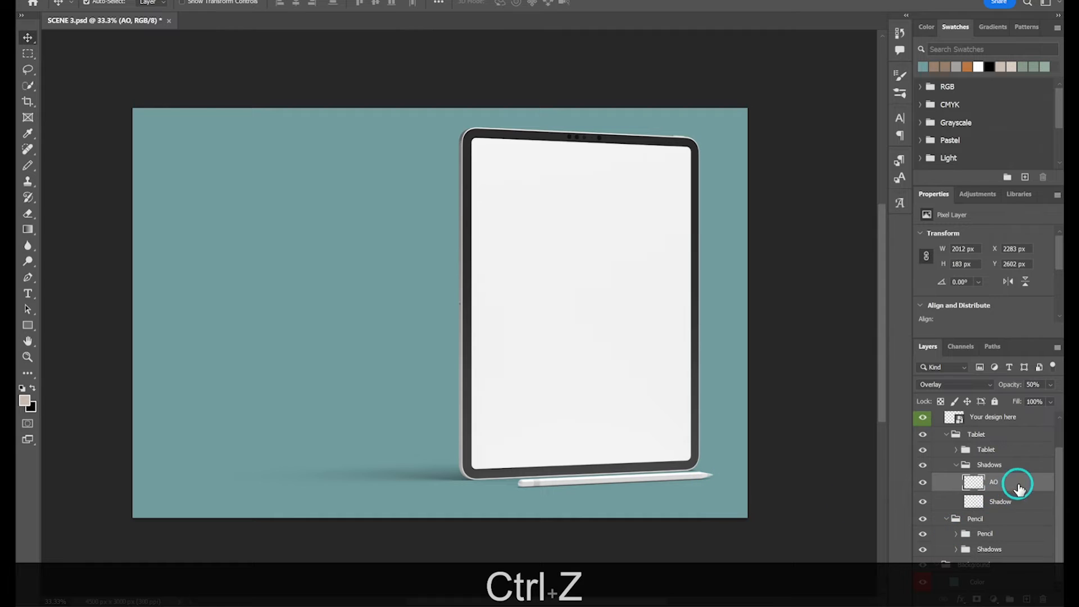
- Move the Pencil group from under the tablet, rotate it to about -87.76°, and stand it upright along the tablet's right edge
left_click(975, 518)
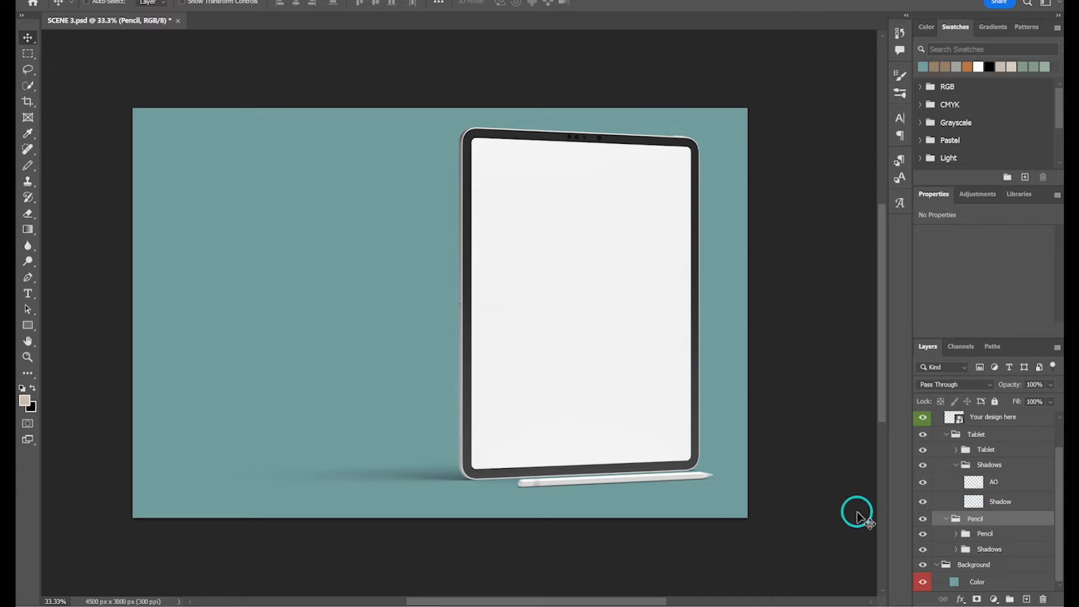
mouse_move(633, 488)
left_mouse_down()
mouse_move(635, 410)
mouse_move(345, 282)
mouse_move(332, 234)
mouse_move(345, 188)
mouse_move(368, 350)
mouse_move(450, 468)
mouse_move(431, 367)
mouse_move(327, 255)
mouse_move(323, 267)
left_mouse_up()
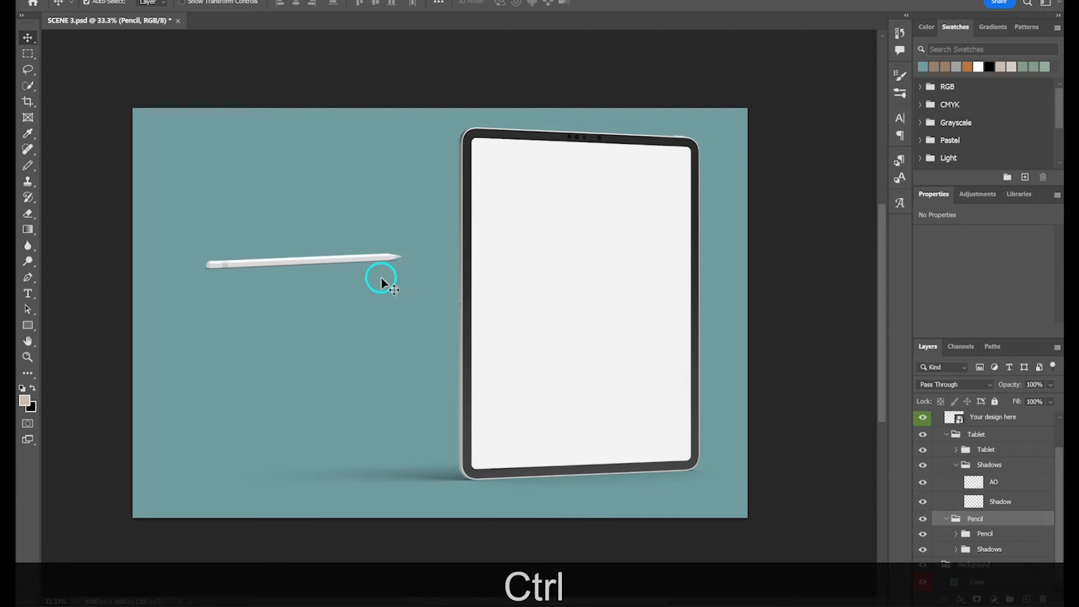
key("ctrl+t")
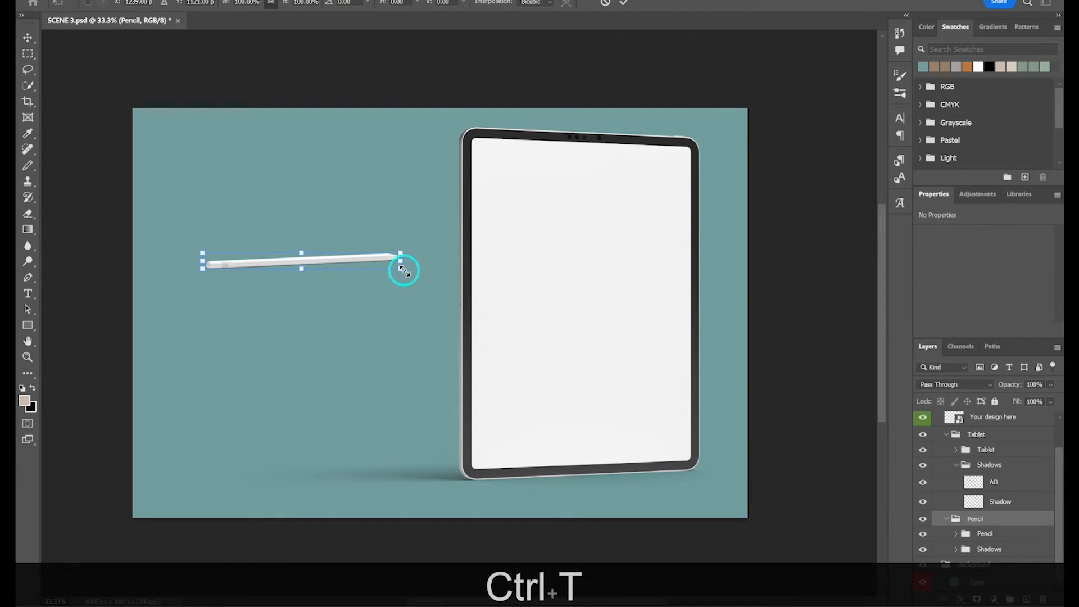
mouse_move(408, 279)
left_mouse_down()
mouse_move(378, 180)
mouse_move(339, 164)
mouse_move(320, 169)
left_mouse_up()
key("shift")
mouse_move(298, 205)
left_mouse_down()
mouse_move(711, 254)
mouse_move(722, 245)
mouse_move(719, 268)
left_mouse_up()
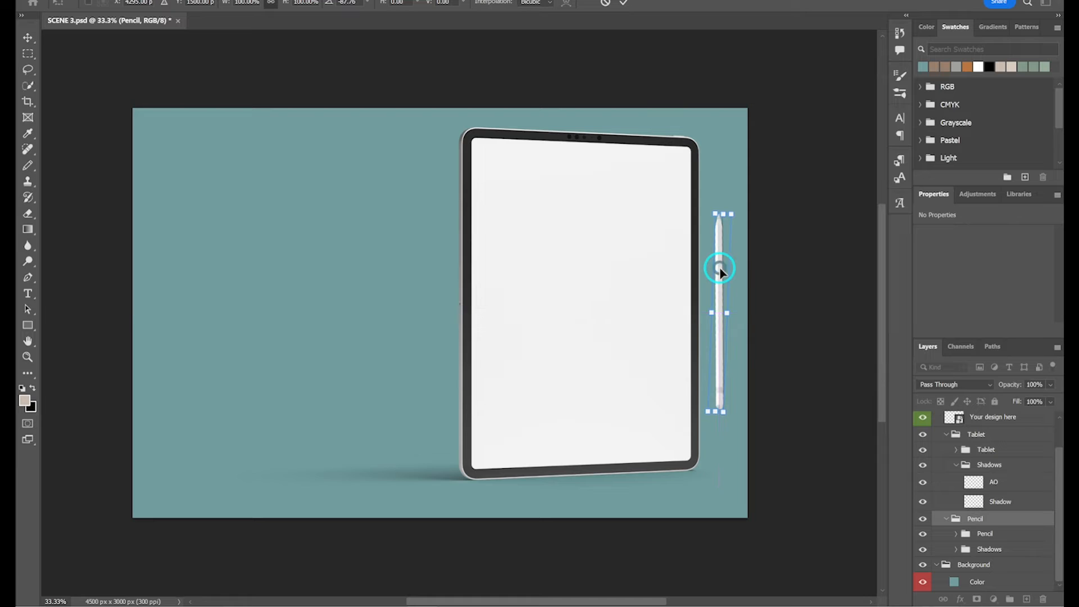
left_click(34, 43)
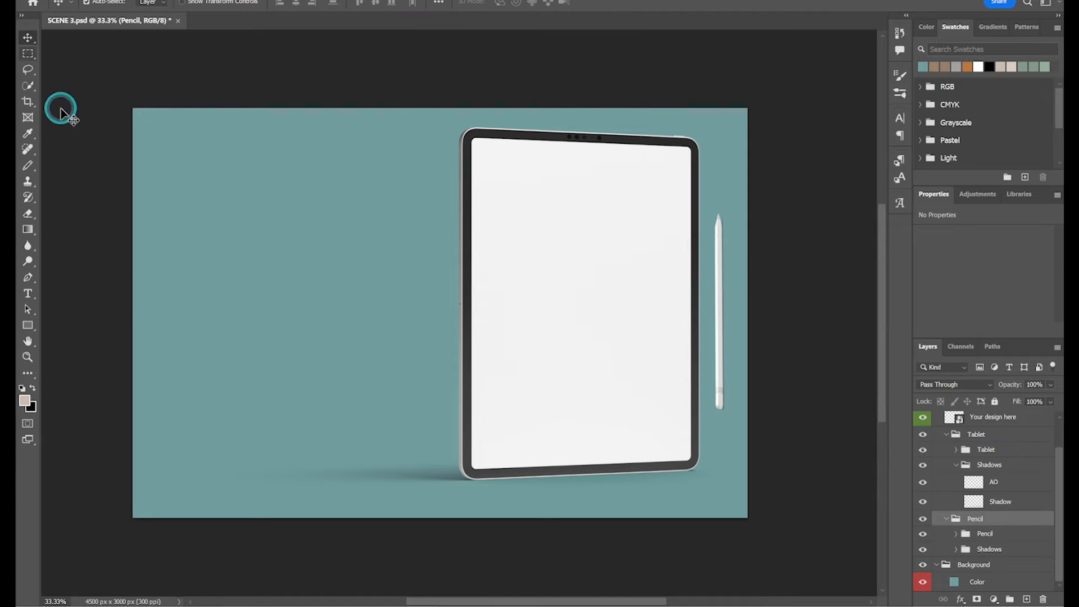
left_click(175, 369)
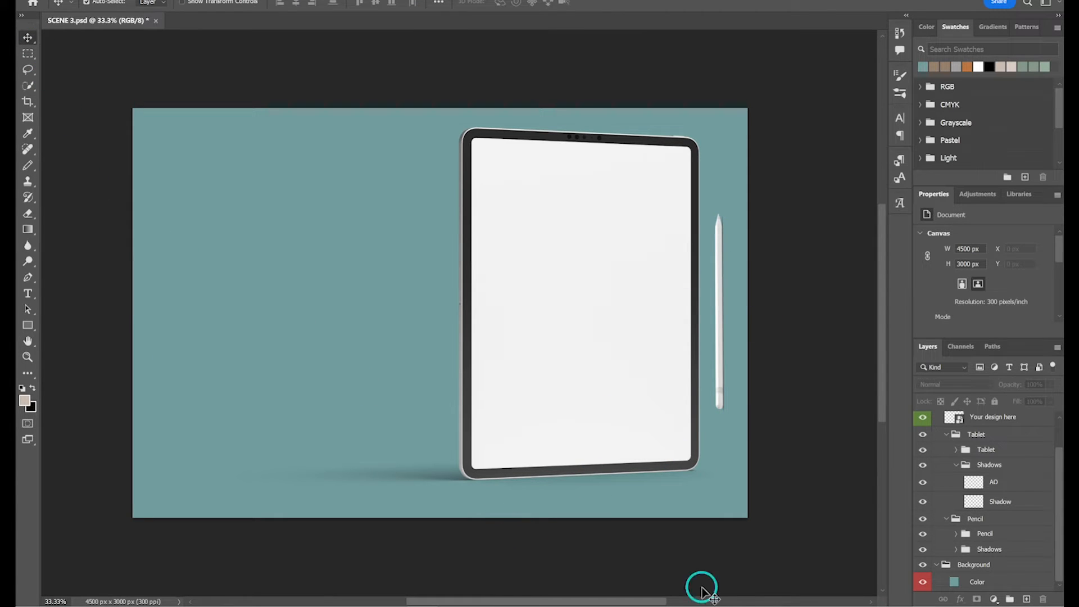
- Show the Shadow overlay group to preview overlay 1 over the mockup, and switch that overlay off
scroll(1011, 511, "up", 2)
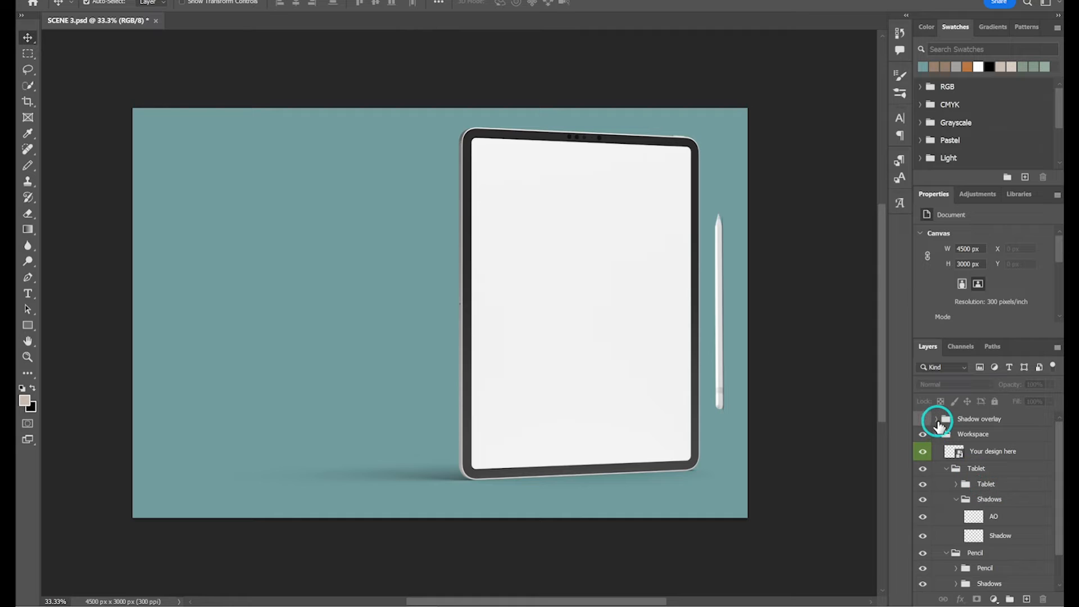
left_click(937, 420)
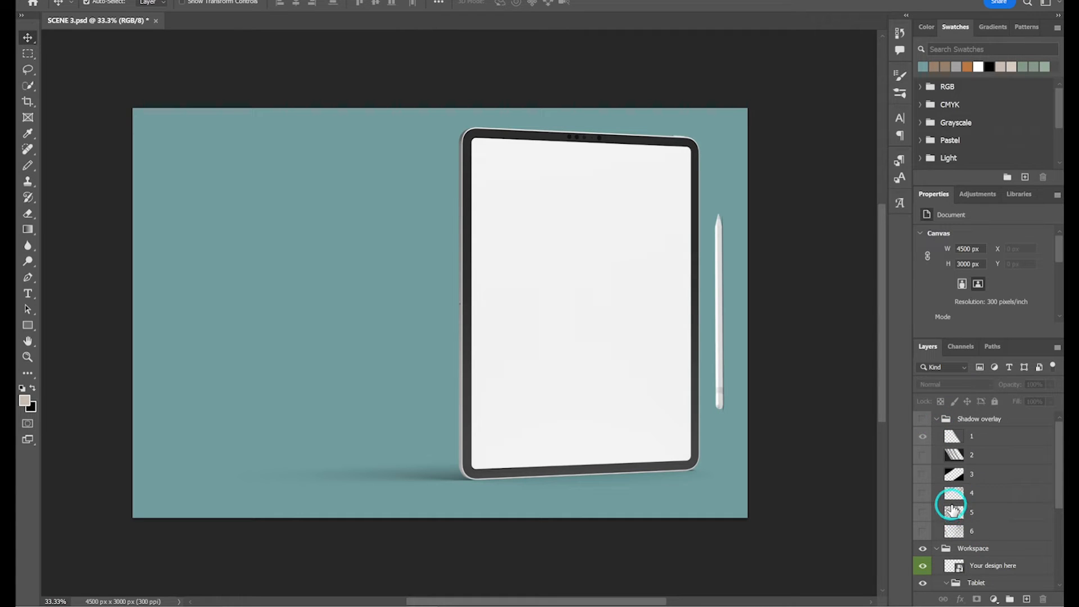
left_click(923, 420)
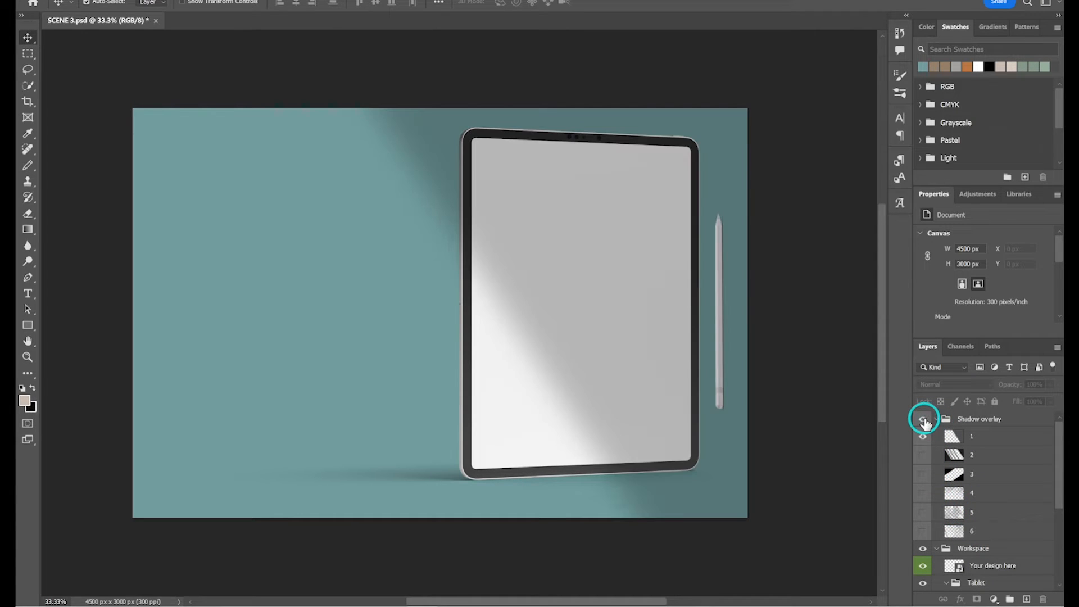
left_click(924, 420)
left_click(925, 419)
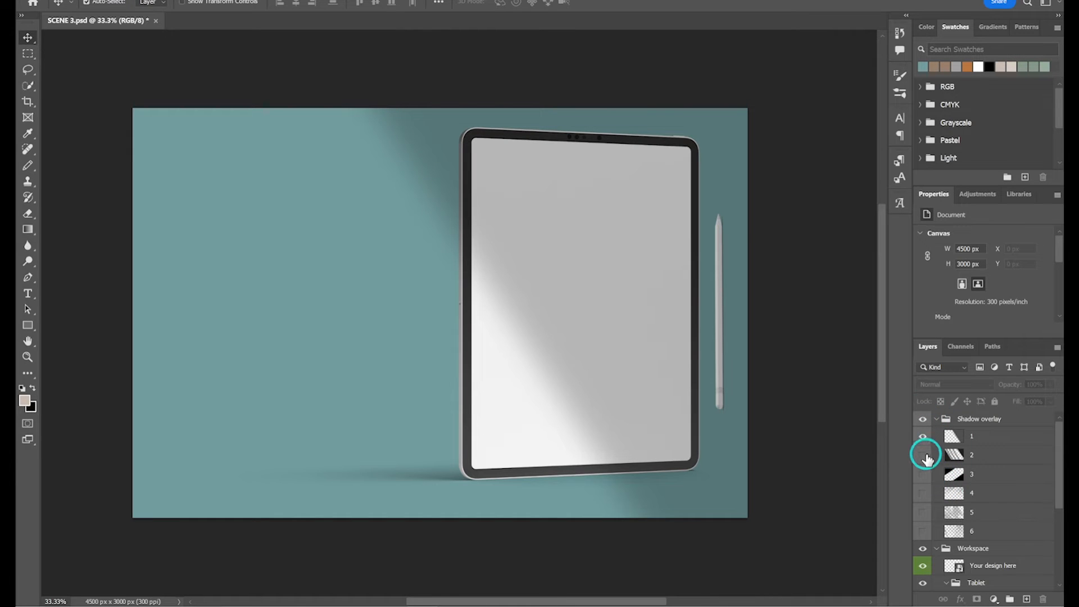
left_click(924, 443)
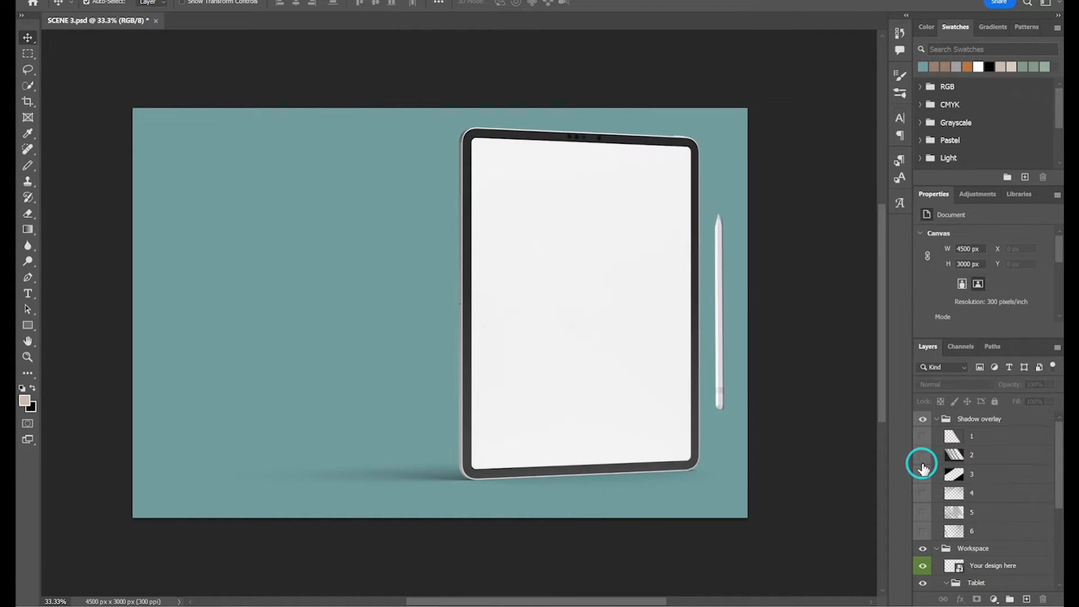
- Preview shadow overlays 2, 3, 4 and 5 one at a time, and hide and collapse the Shadow overlay group
left_click(923, 456)
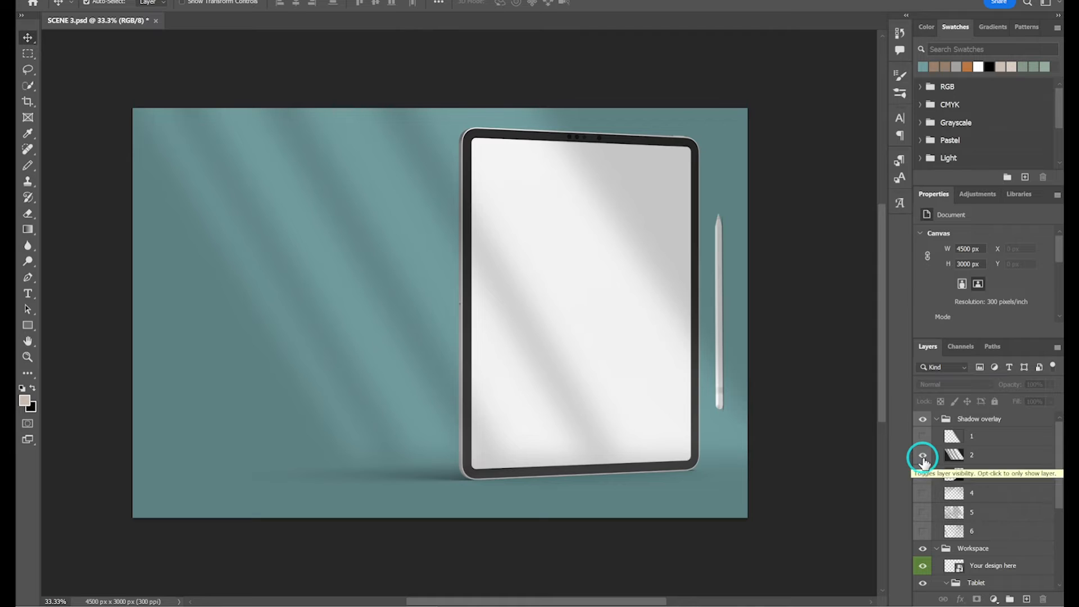
left_click(922, 455)
left_click(924, 478)
left_click(924, 478)
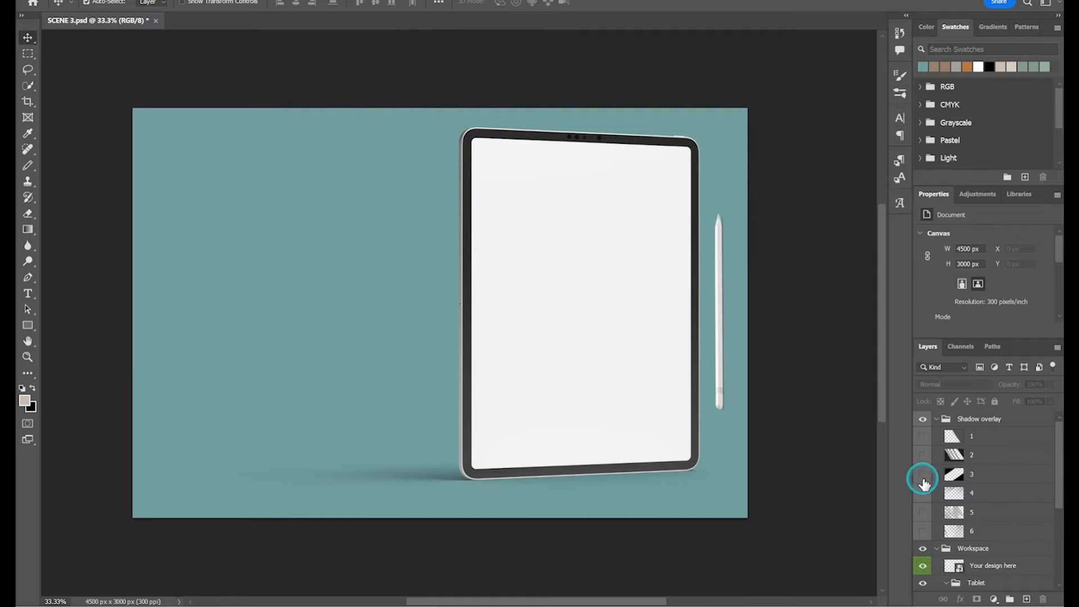
left_click(923, 496)
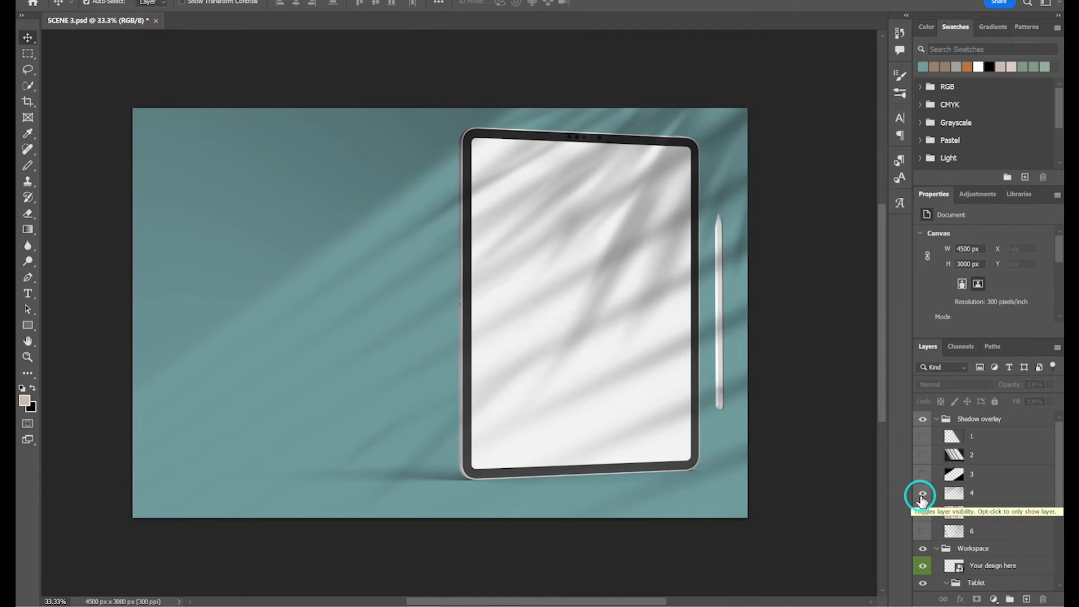
left_click(922, 495)
left_click(923, 513)
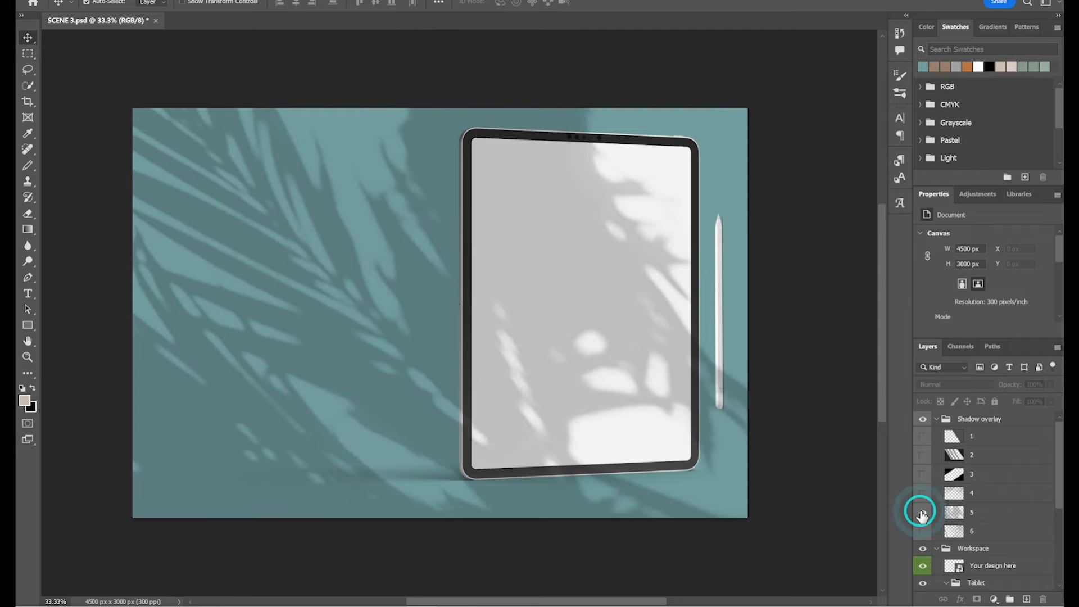
left_click(922, 512)
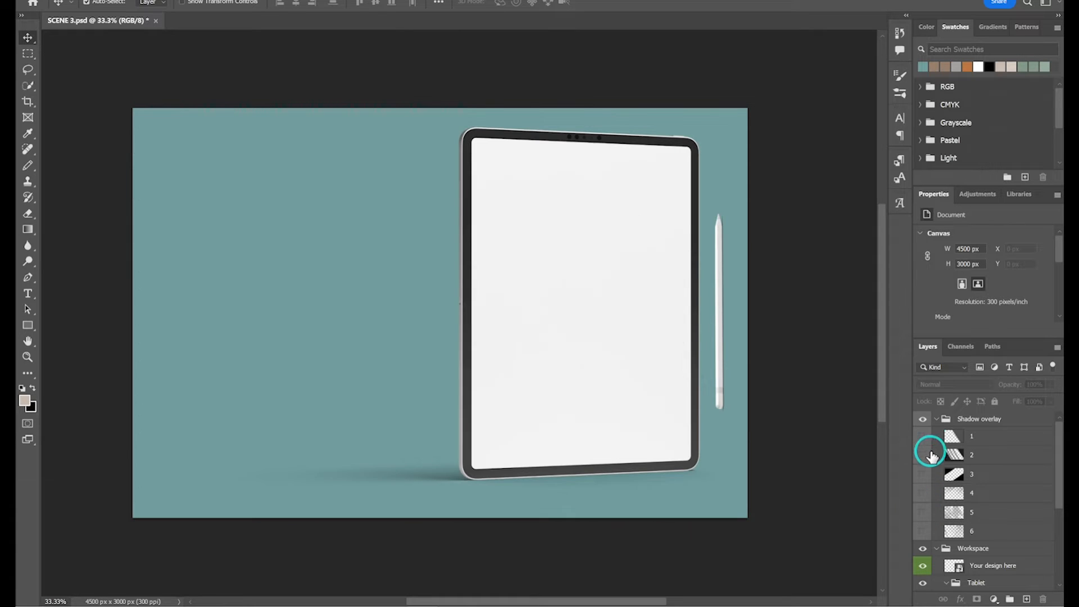
left_click(936, 420)
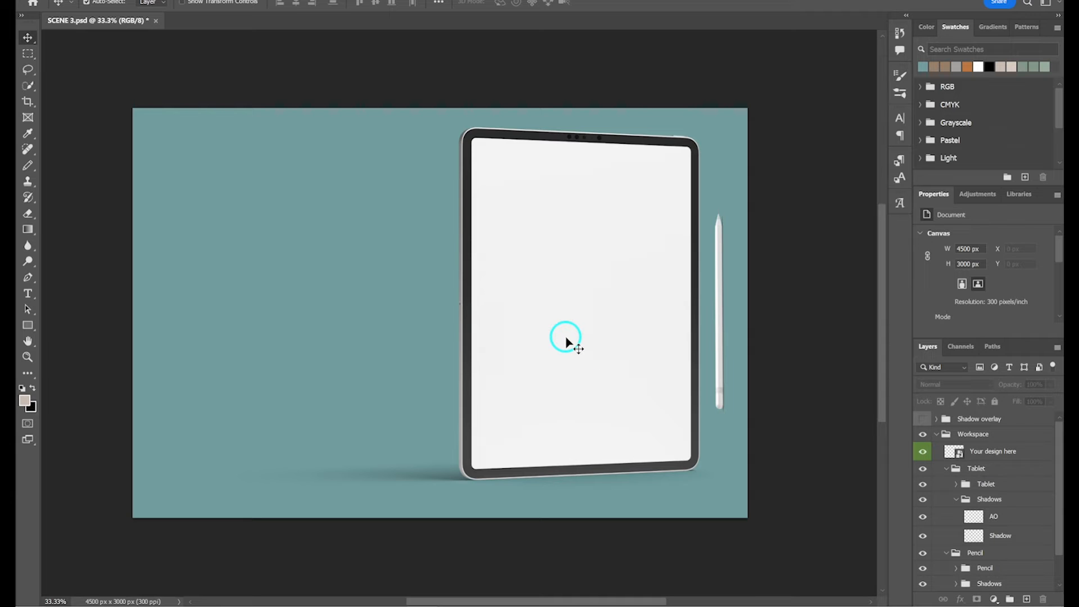
- Undo the shadow overlay visibility changes and the pencil's move and rotation, restoring the pencil beneath the tablet
key("ctrl+z")
key("ctrl+z")
key("ctrl+z")
key("ctrl+z")
key("ctrl+z")
key("ctrl+z")
key("ctrl+z")
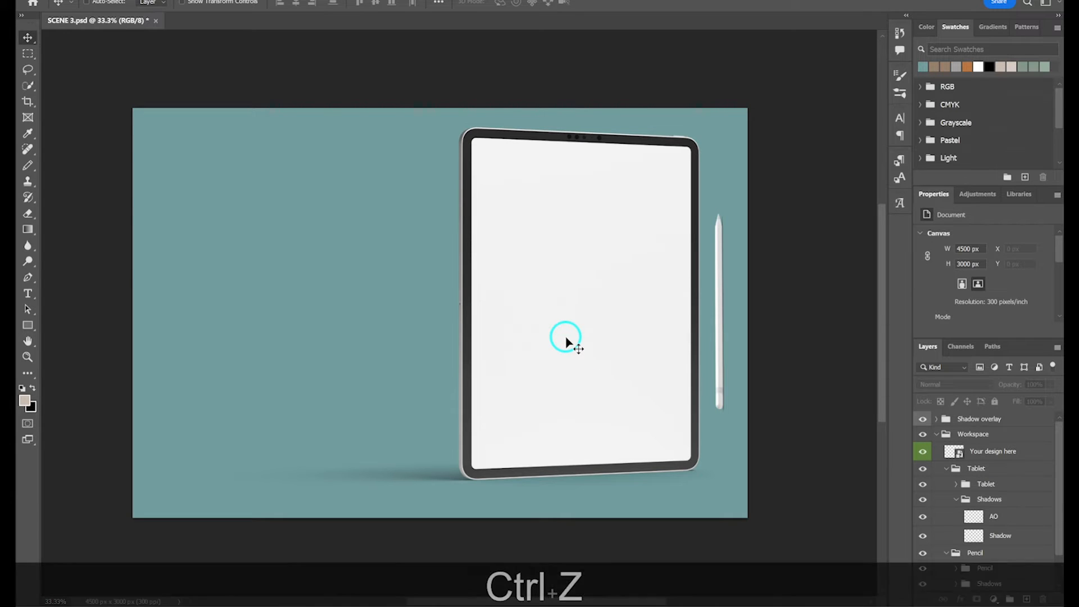
key("ctrl+z")
key("ctrl+z")
key("ctrl+z")
key("ctrl+z")
key("ctrl+z")
key("ctrl+z")
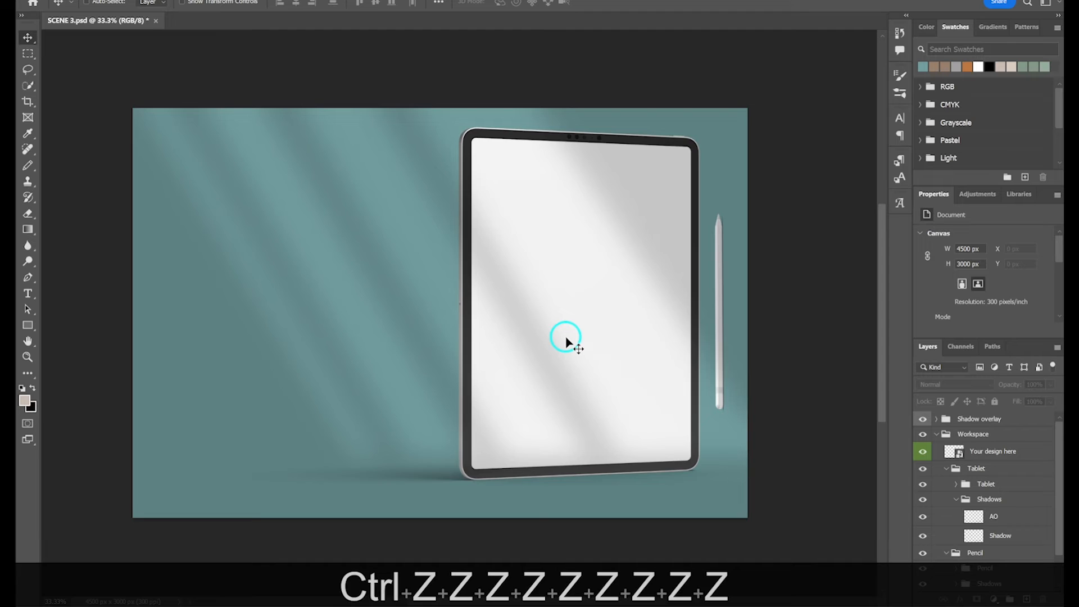
key("ctrl+z")
key("ctrl+z")
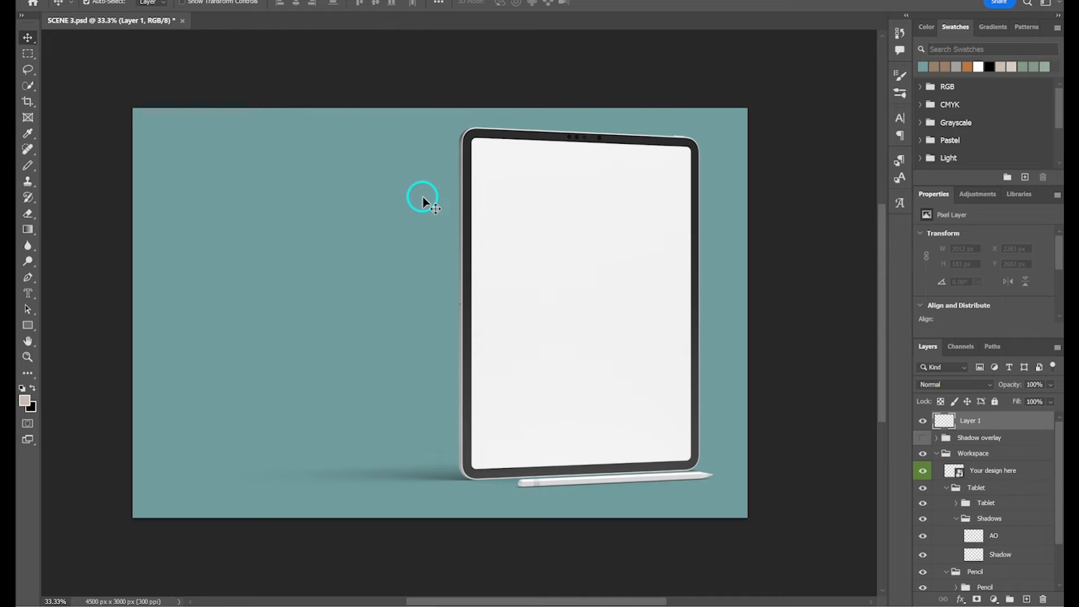
- Add the horizontal title text "Habit Tracker" at 140 pt on the teal background's upper part, beside the tablet, above the Shadow overlay group
left_click(989, 439)
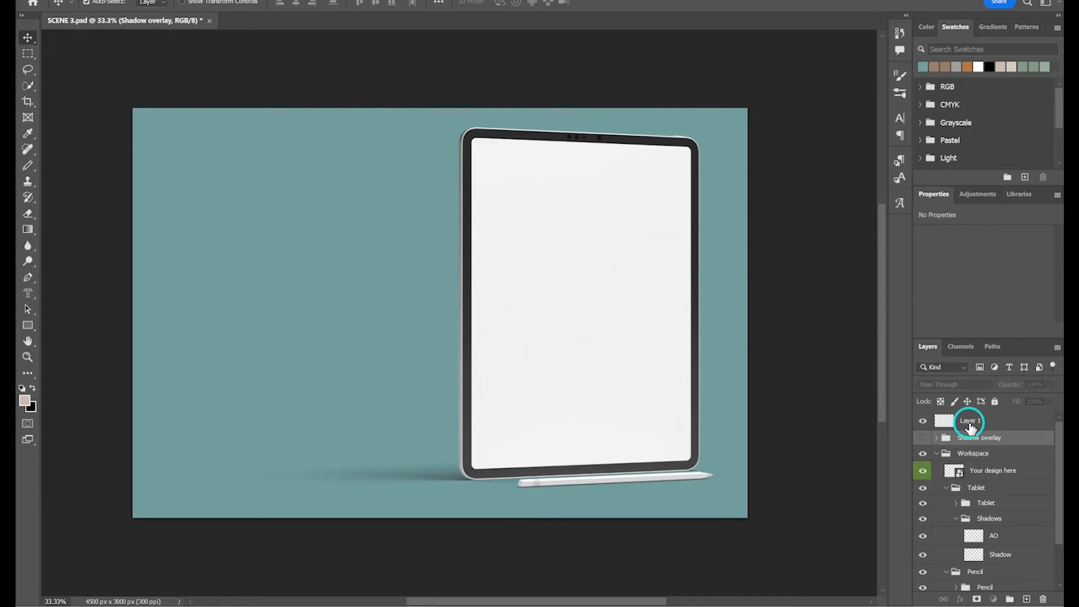
left_click(964, 420)
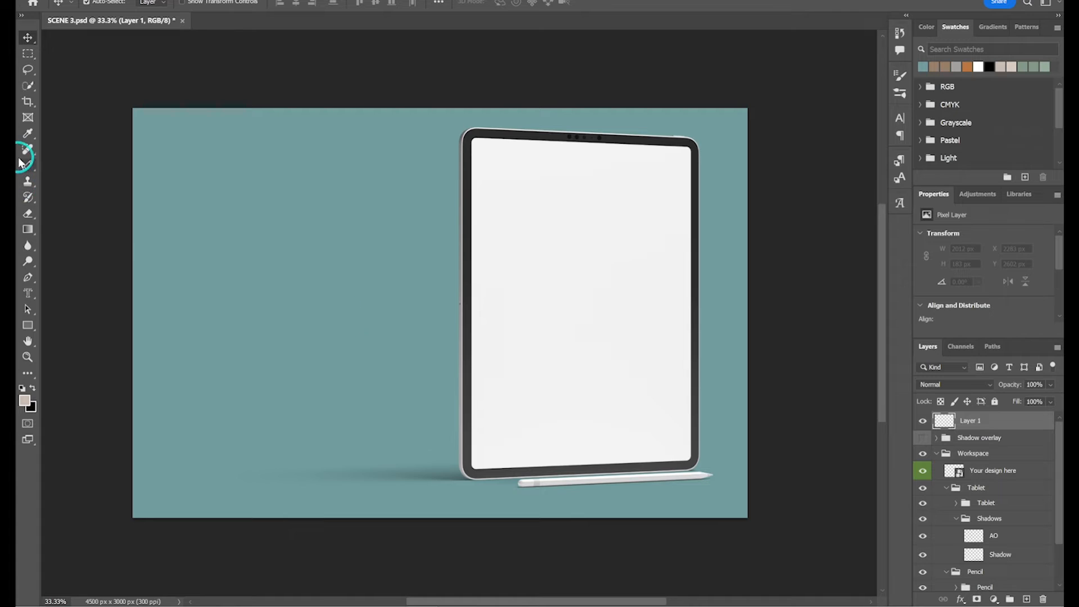
left_click(26, 293)
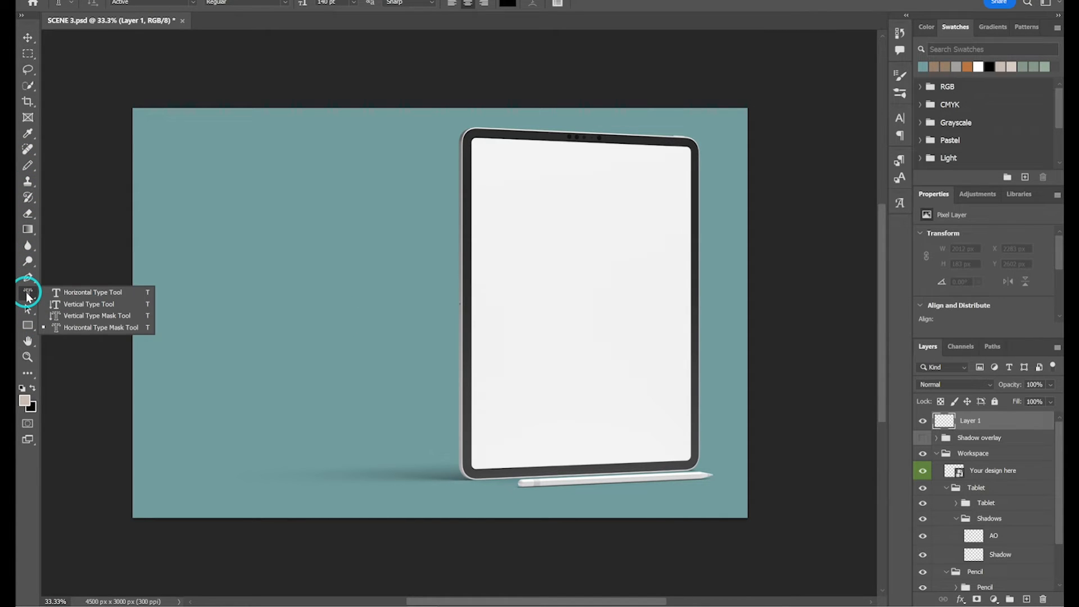
left_click(87, 292)
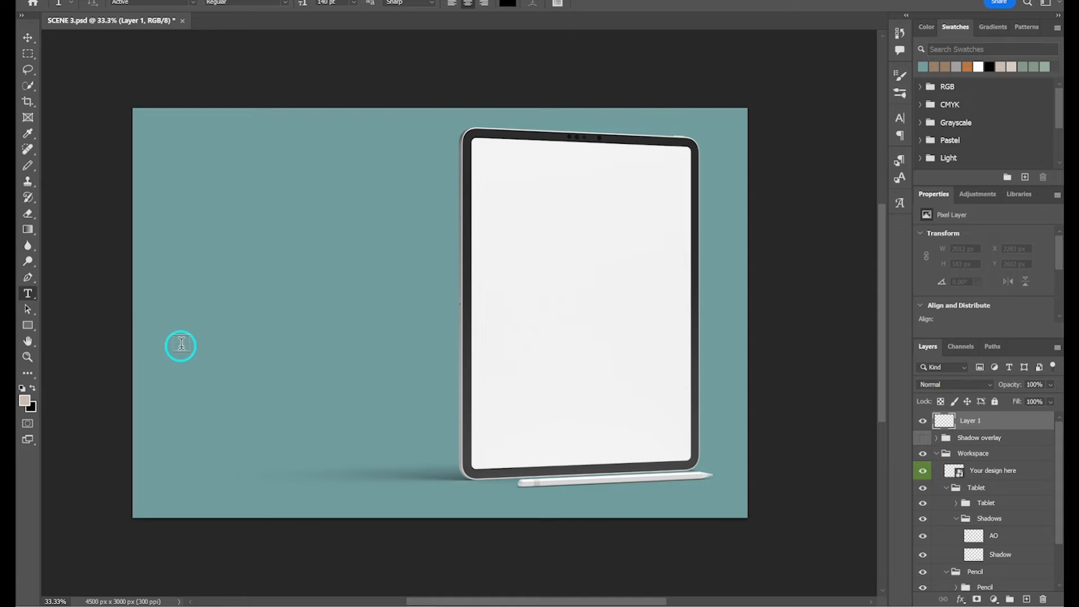
left_click(210, 218)
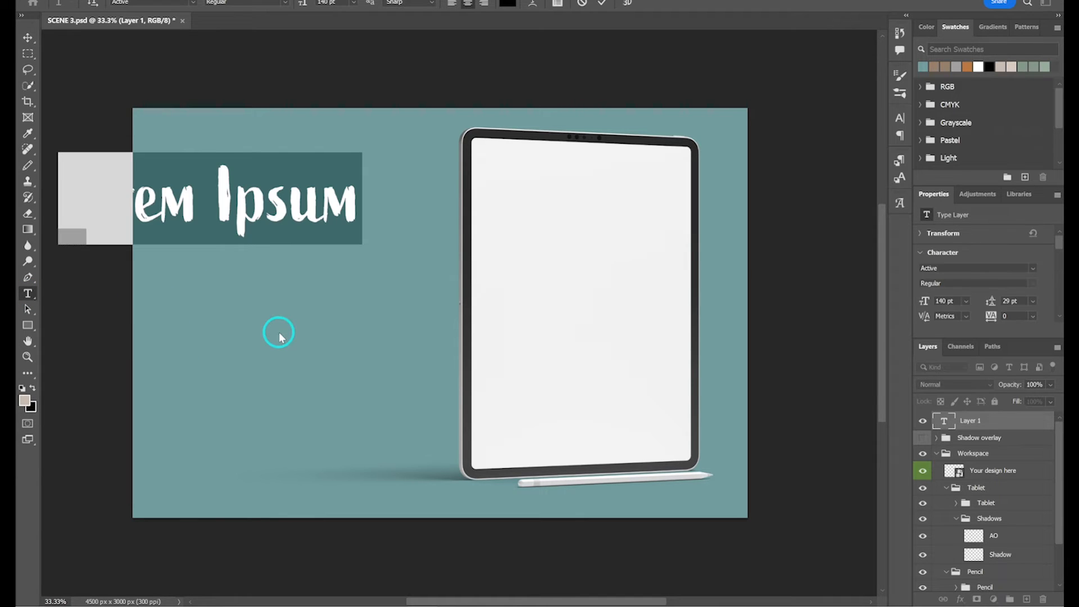
key("shift+h")
type("ab")
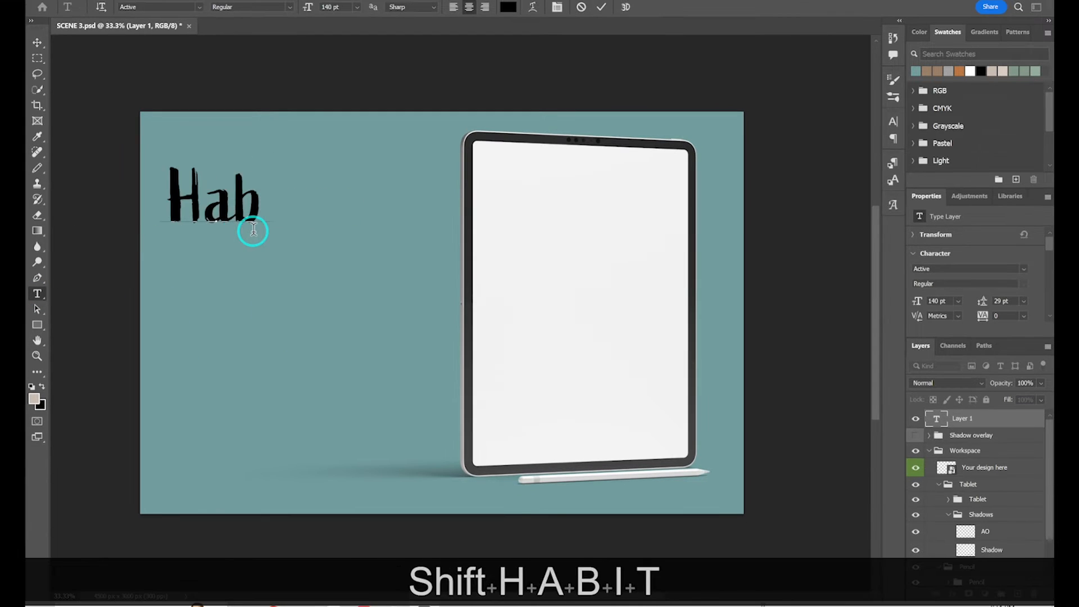
type("it Tracker")
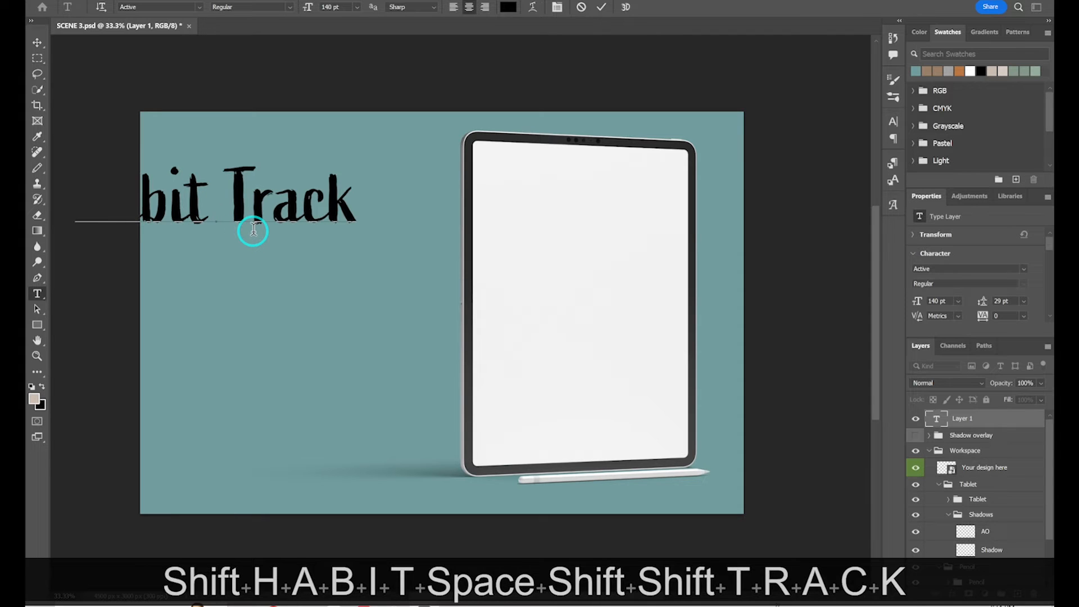
- Scale the Habit Tracker title to about 79% and position it in the empty upper area beside the tablet
left_click(36, 44)
left_click_drag(219, 209, 312, 197)
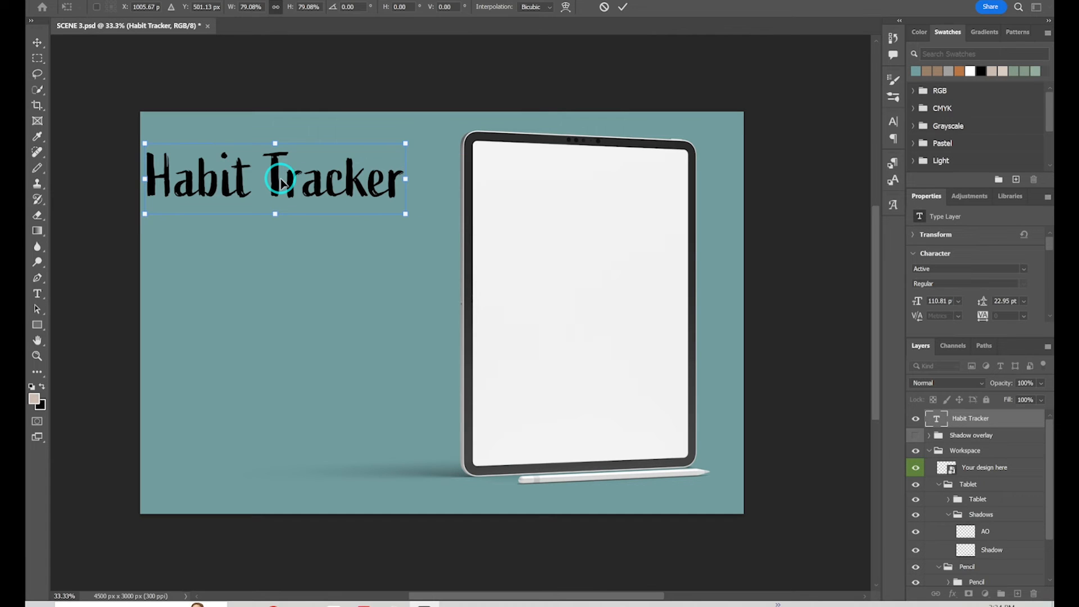
left_click_drag(275, 176, 299, 173)
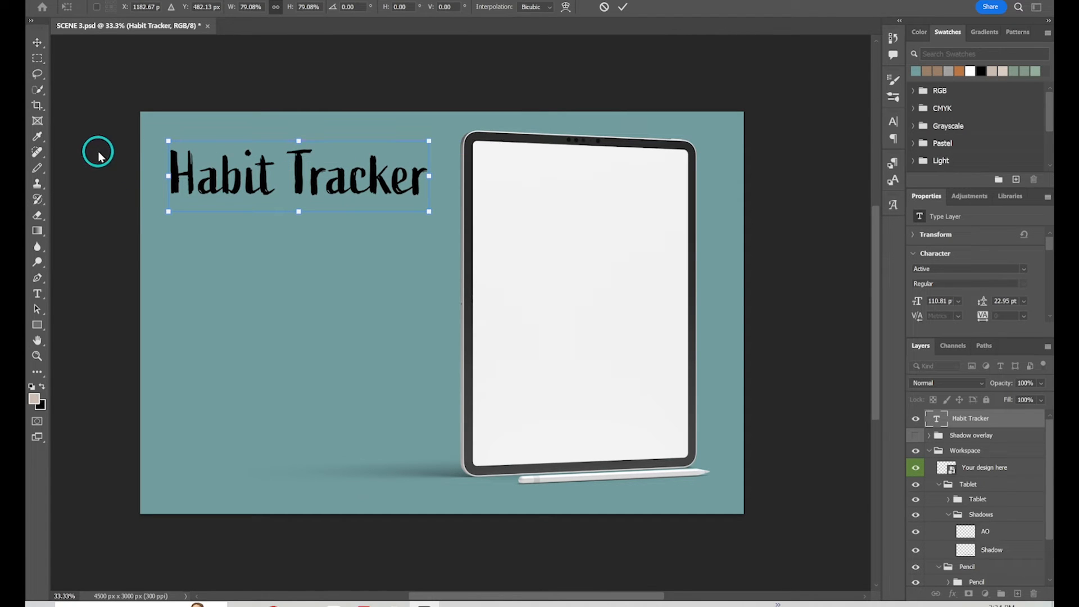
left_click(100, 159)
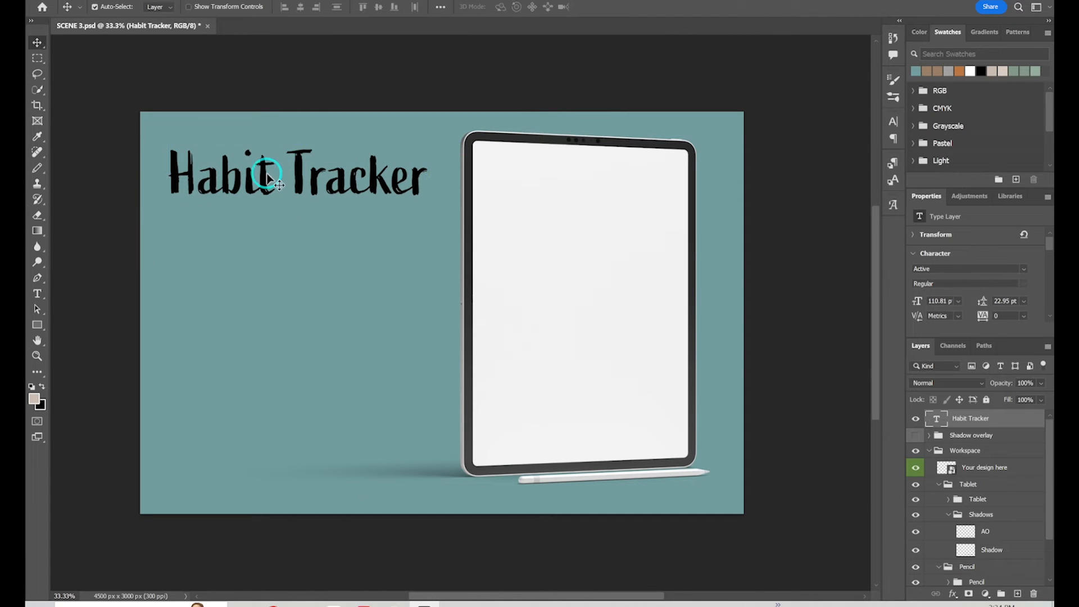
left_click(97, 153)
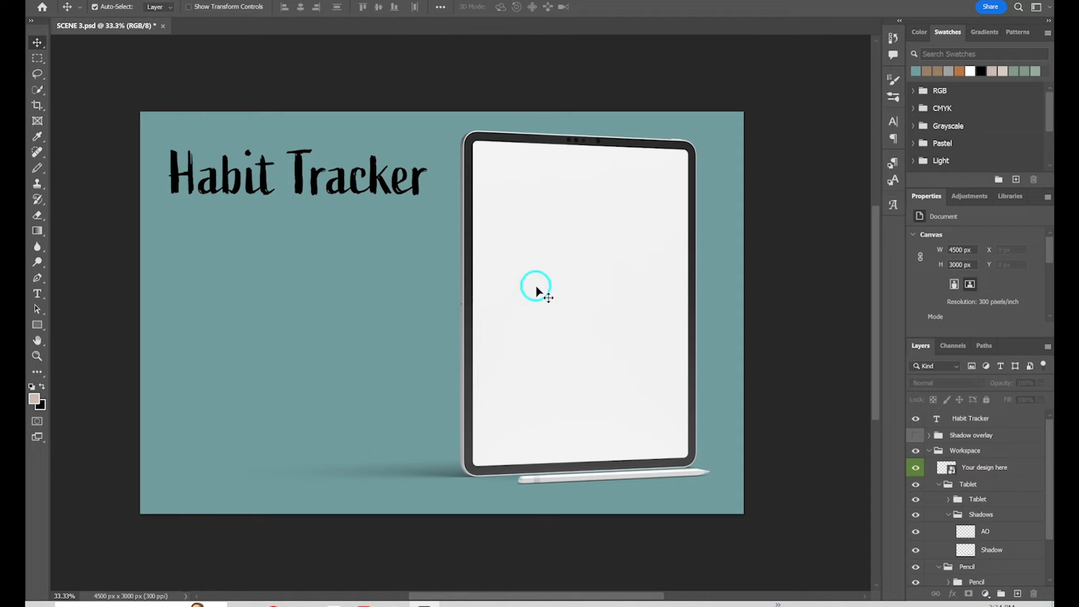
- Open the contents of the "Your design here" smart object and place the card image from the Desktop as embedded
left_click(553, 249)
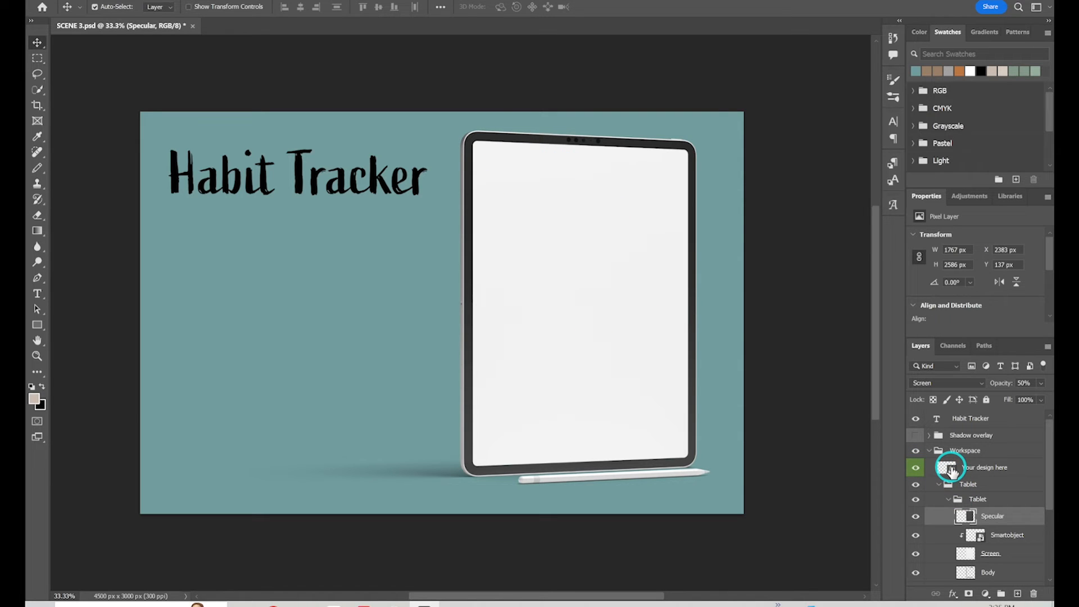
double_click(950, 470)
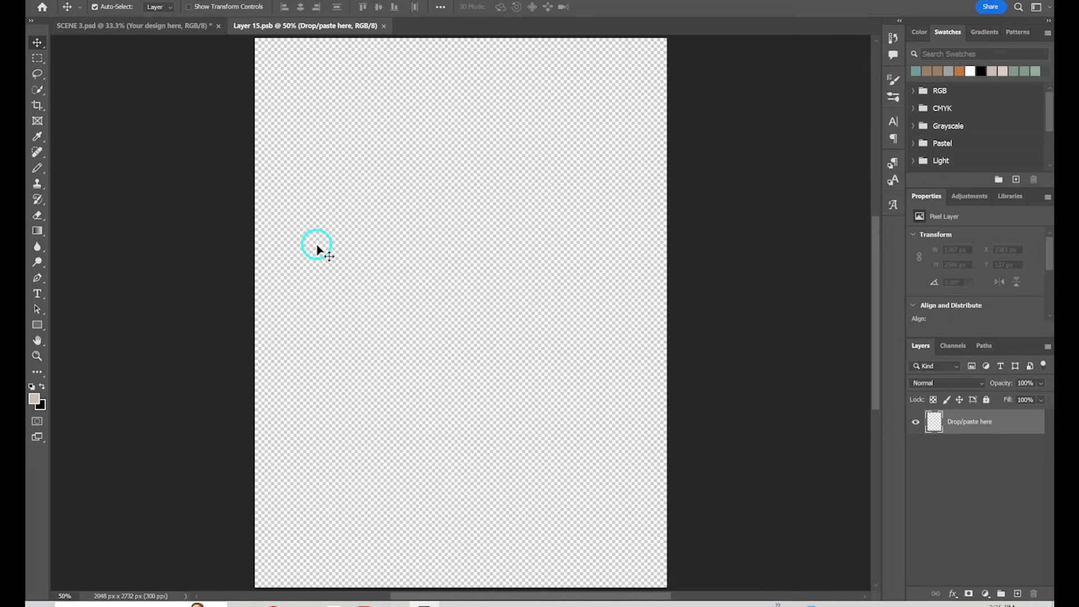
left_click(52, 0)
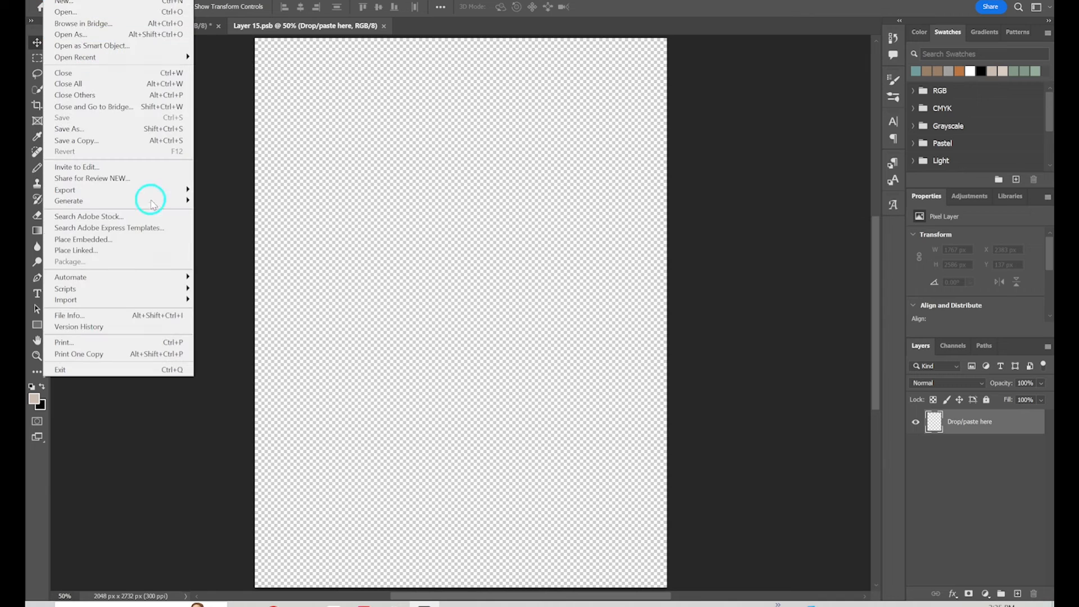
left_click(140, 239)
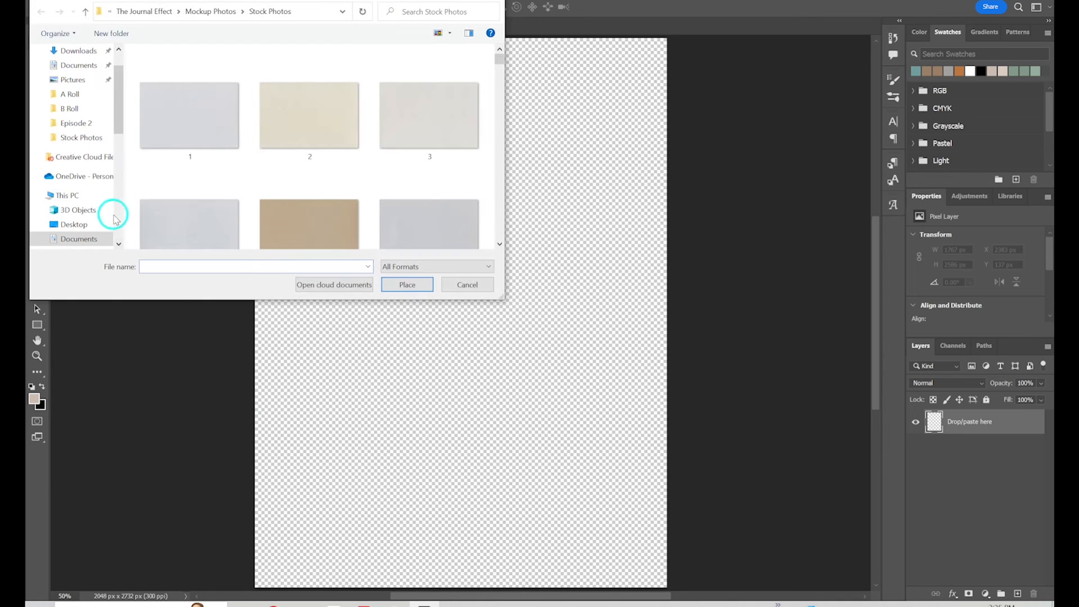
scroll(191, 174, "down", 10)
scroll(191, 175, "down", 5)
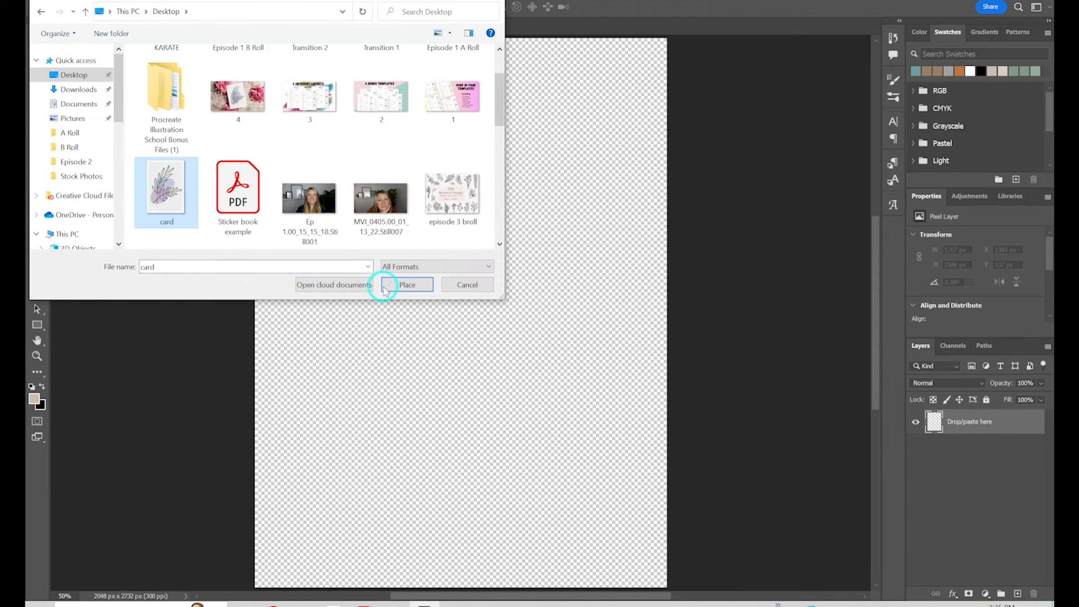
left_click(407, 285)
- Resize the placed card artwork to about 100.4% and centre it horizontally on the smart object's canvas
left_click_drag(410, 173, 378, 164)
left_click_drag(618, 573, 662, 570)
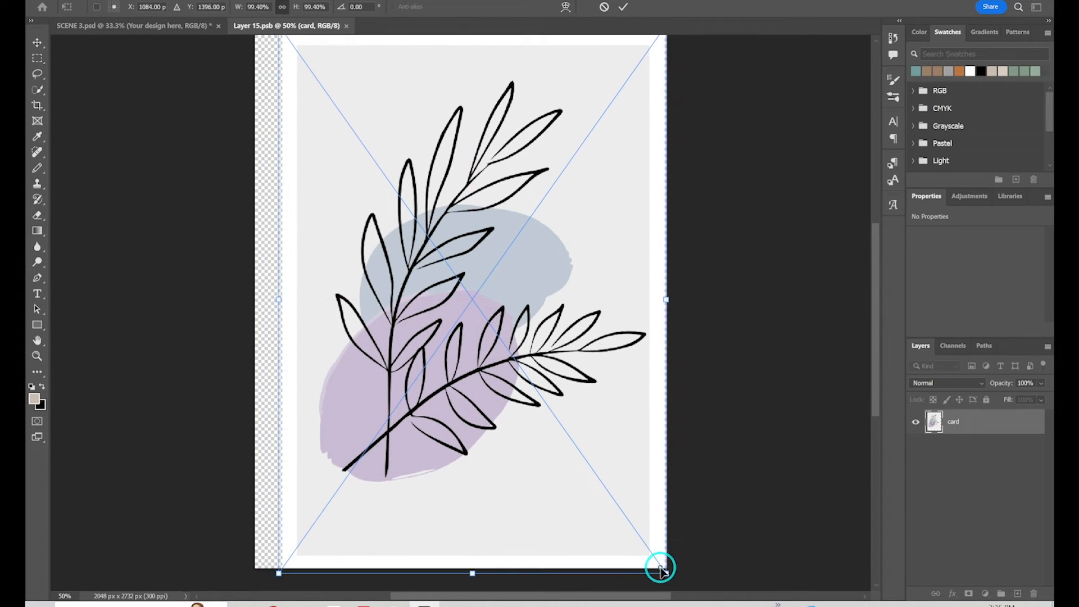
scroll(321, 140, "up", 1)
left_click_drag(282, 48, 238, 32)
left_click_drag(365, 130, 385, 170)
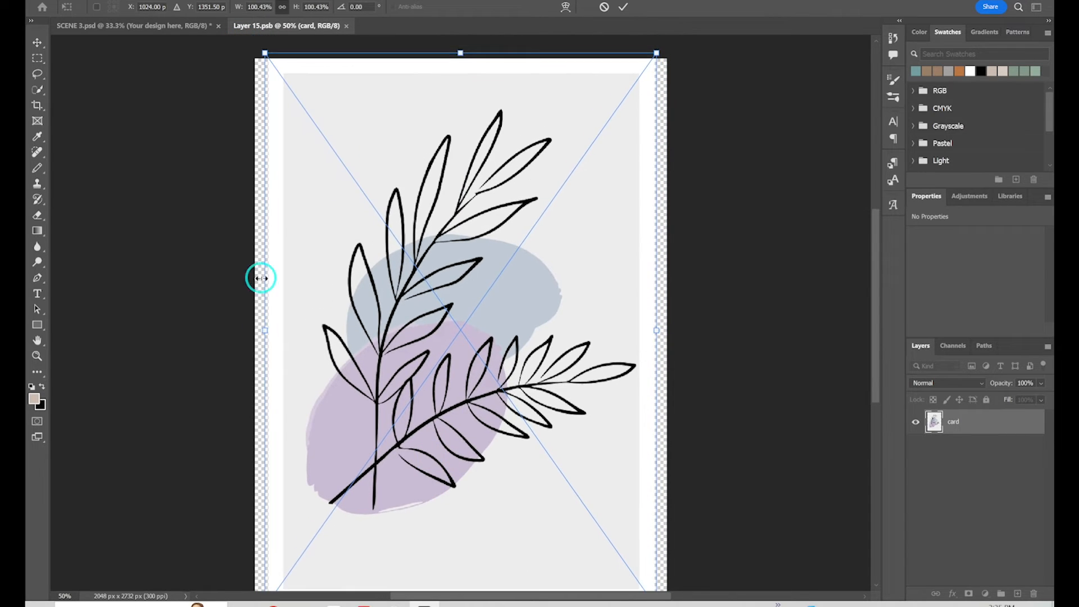
key("Return")
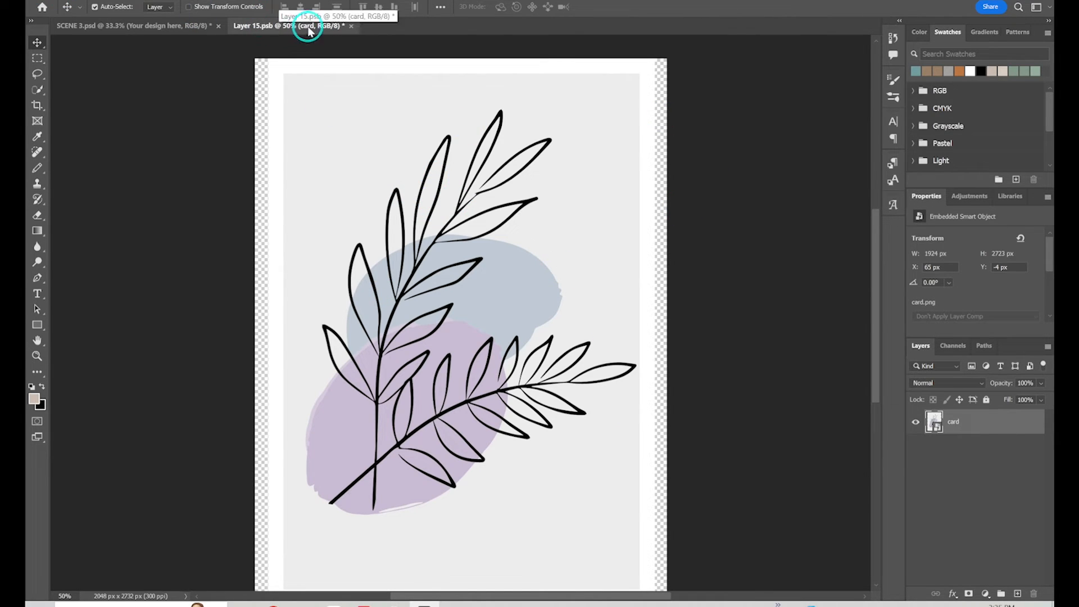
- Save the edited smart object and close it to return to the SCENE 3 mockup
left_click(51, 1)
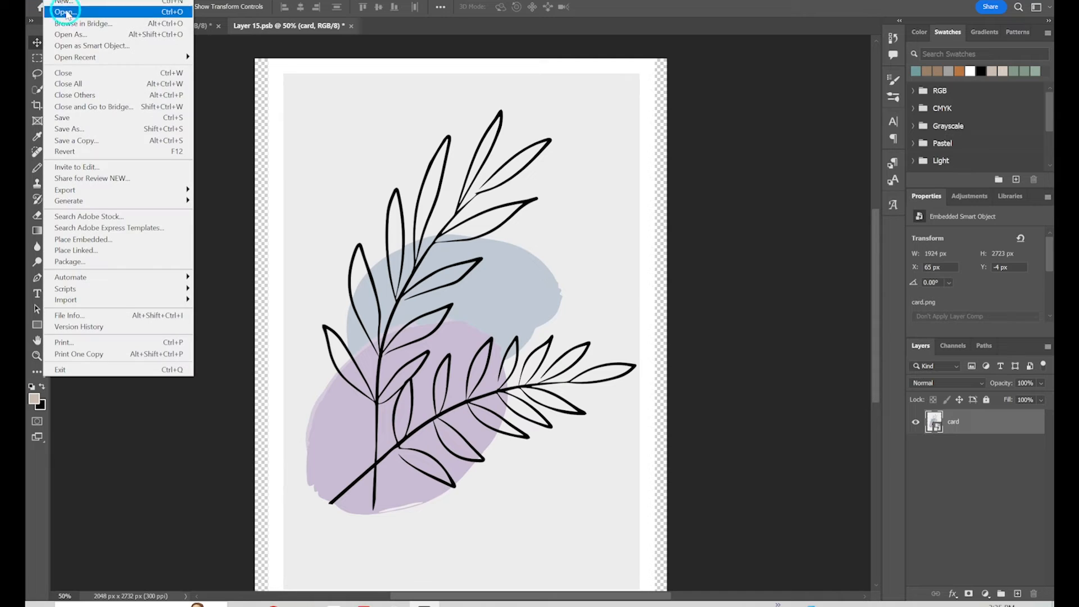
left_click(99, 118)
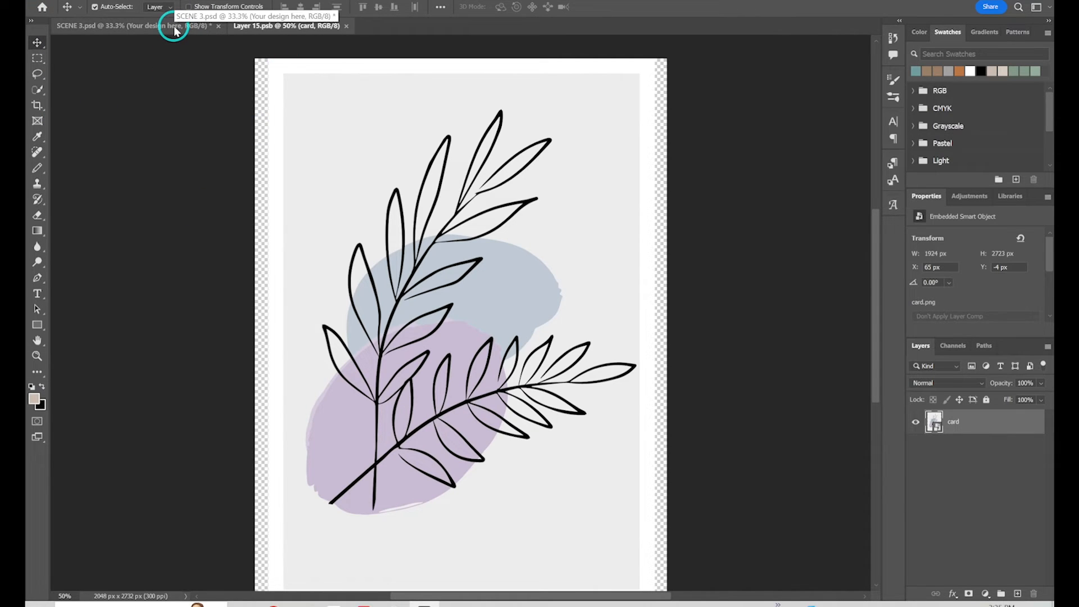
left_click(346, 26)
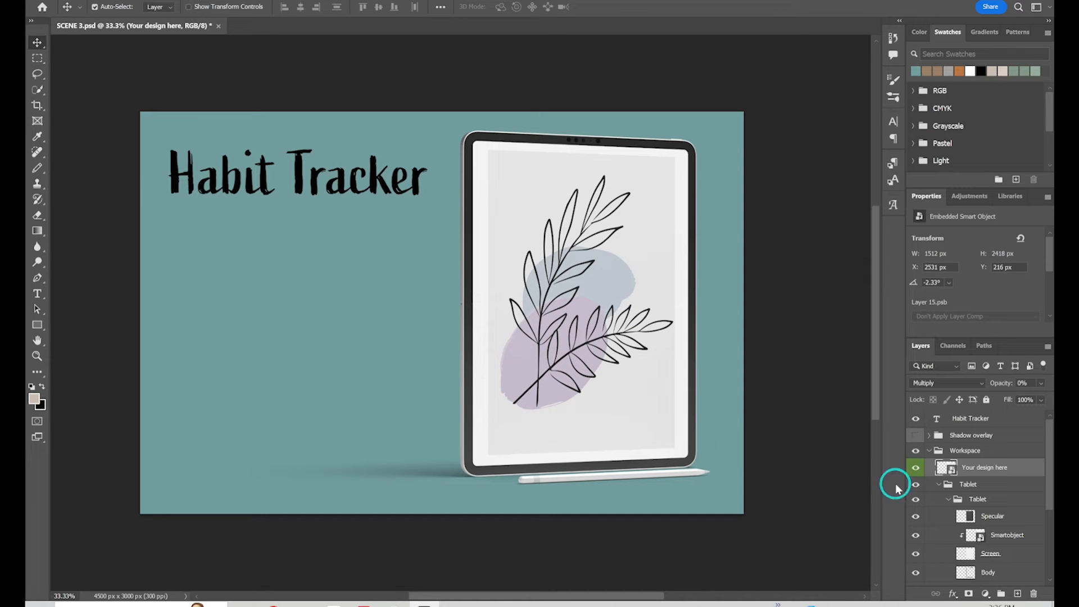
- Reopen the "Your design here" smart object and place the clean checklist 2 image as embedded above the card layer
double_click(951, 473)
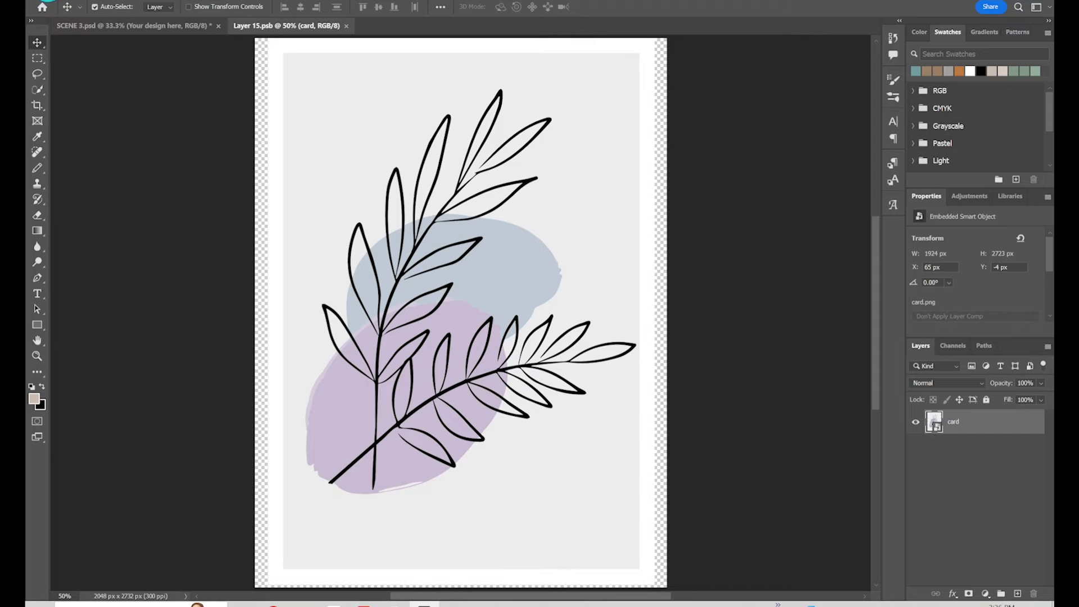
left_click(50, 1)
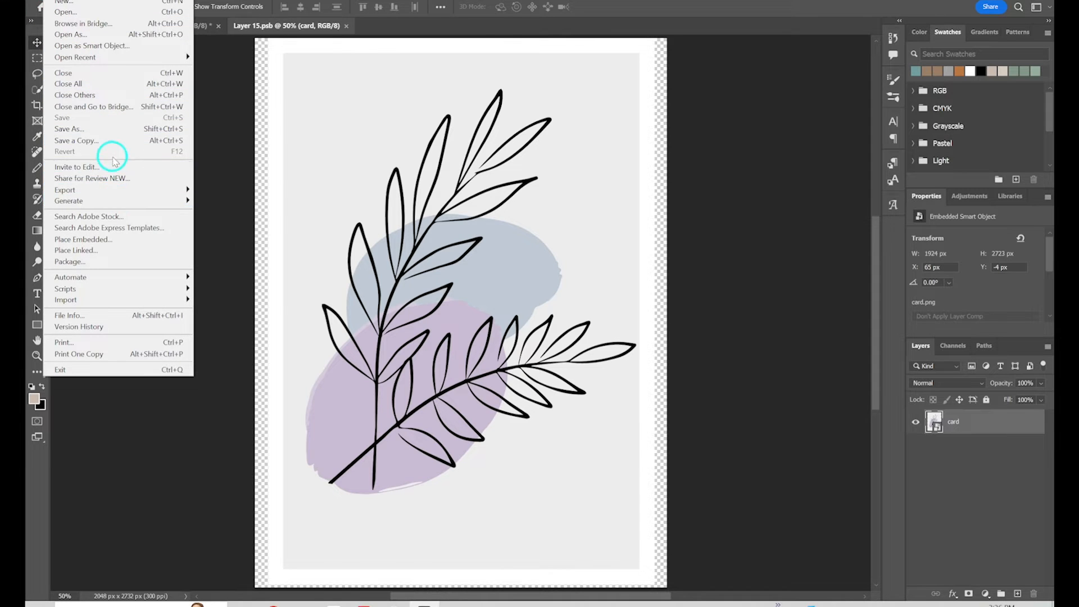
left_click(404, 277)
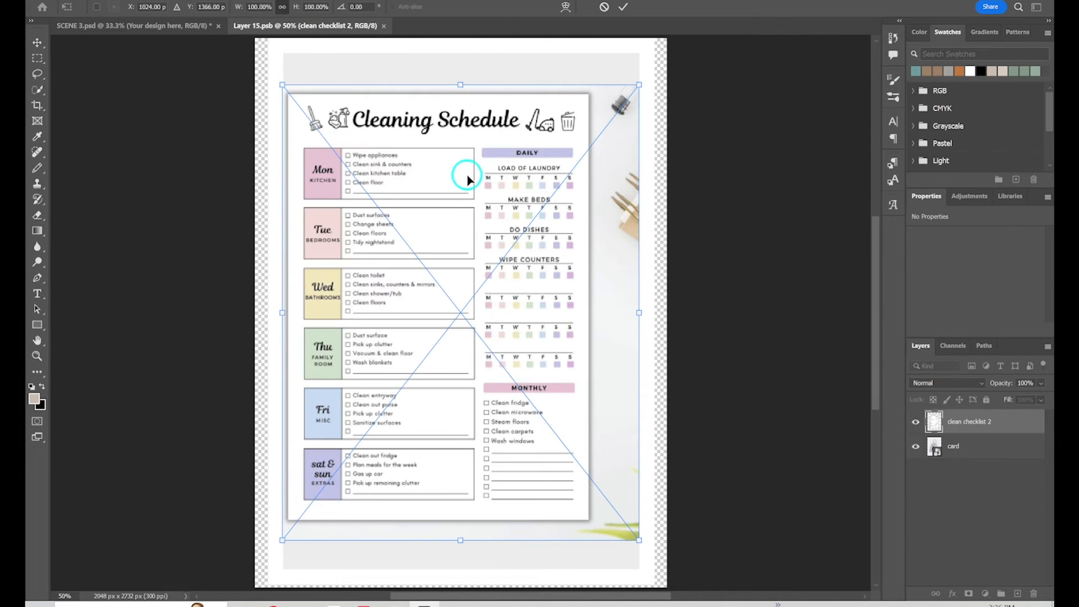
- Move and enlarge the cleaning checklist to about 2206 × 2812 px to cover the canvas, and save and close the smart object
left_click_drag(469, 178, 441, 132)
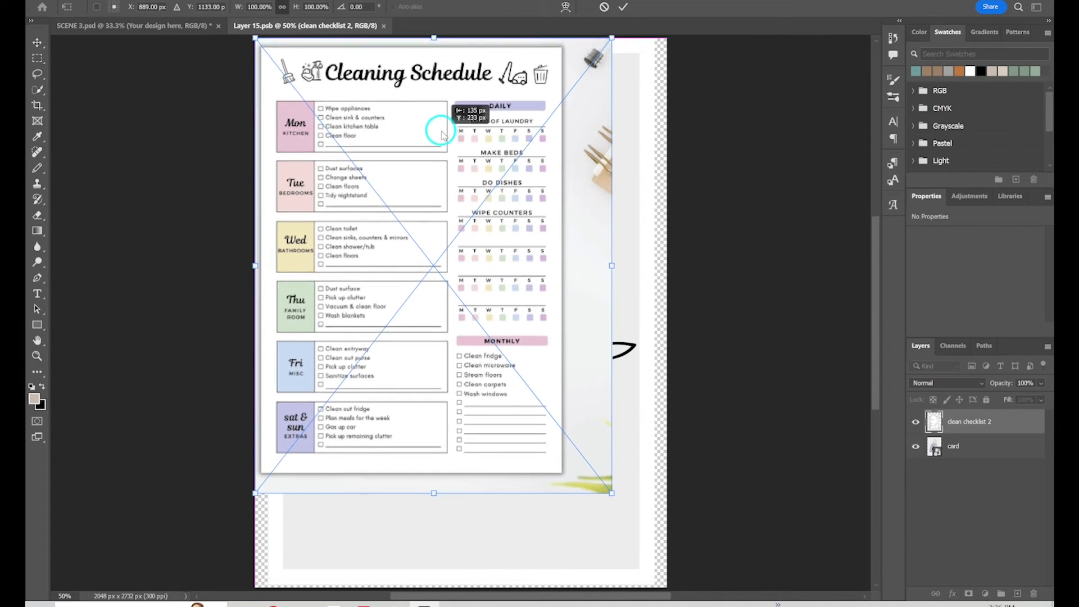
left_click_drag(608, 497, 736, 551)
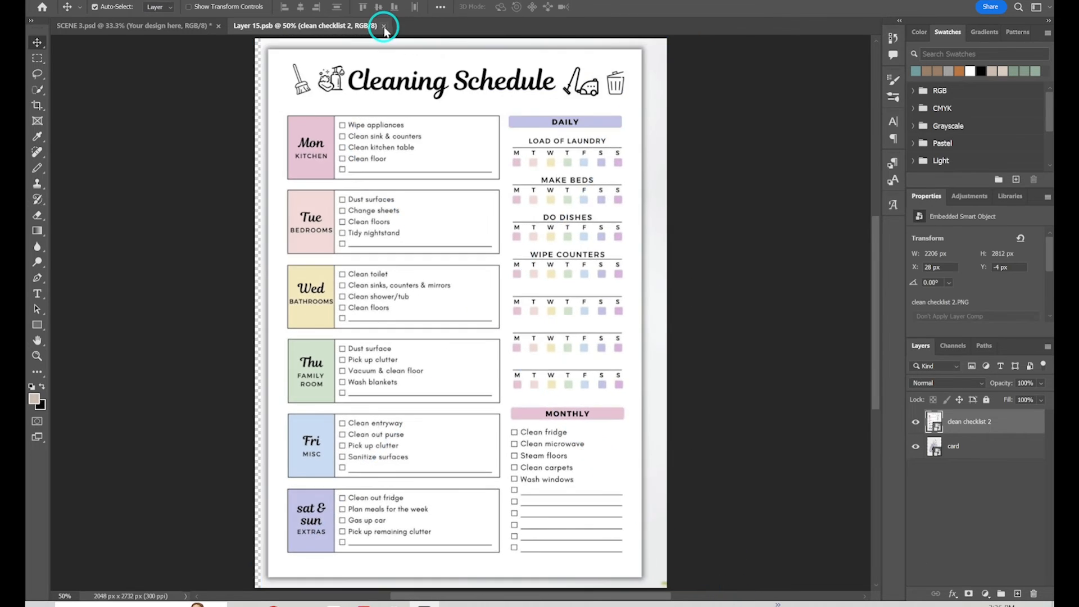
left_click(383, 26)
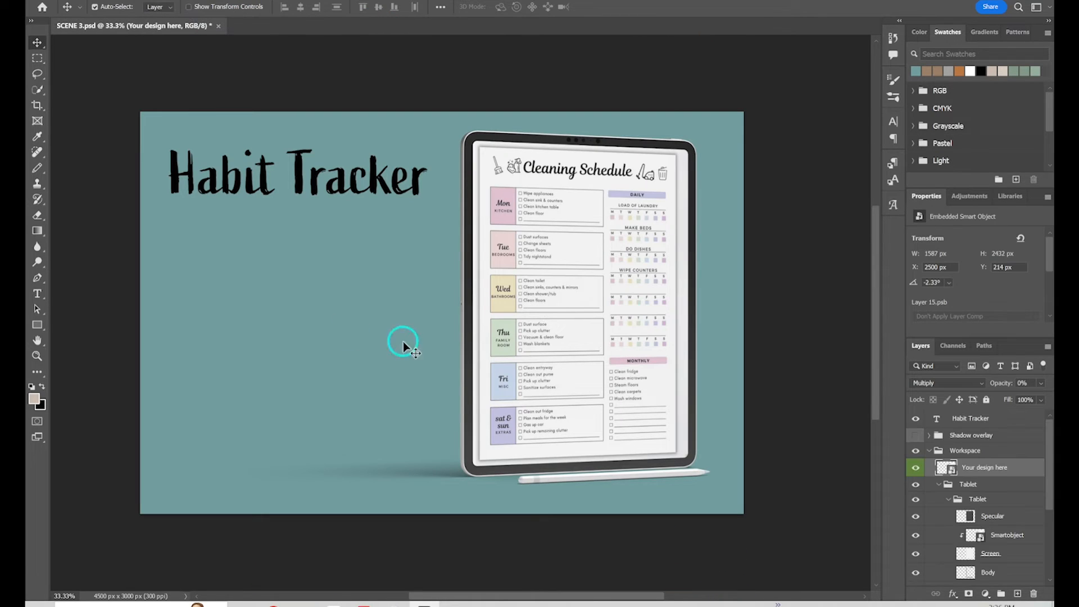
- Replace the Habit Tracker title text with "Cleaning Templates"
double_click(328, 185)
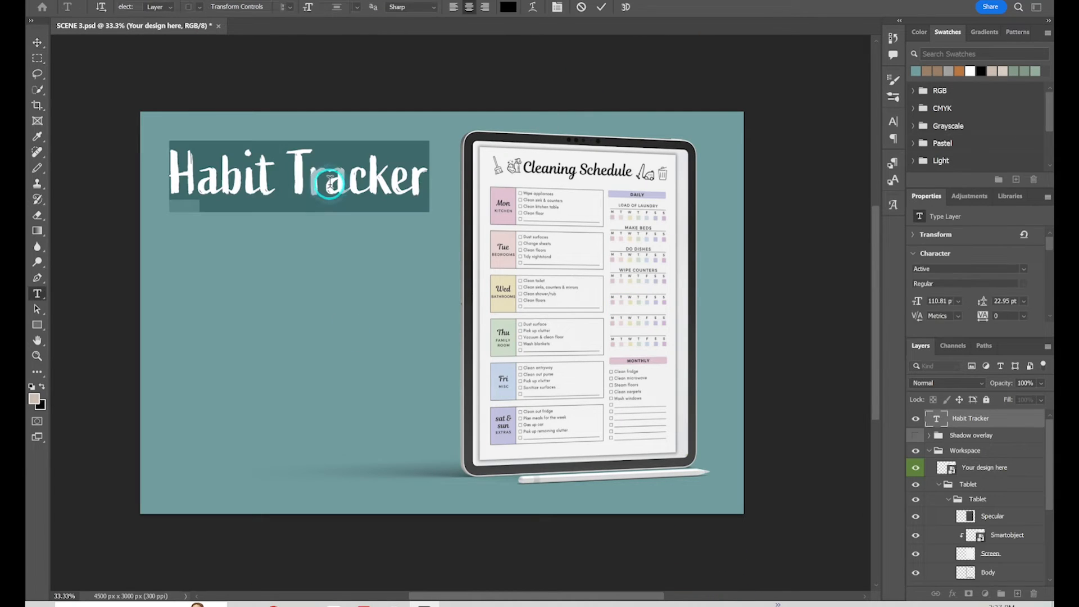
type("Cle")
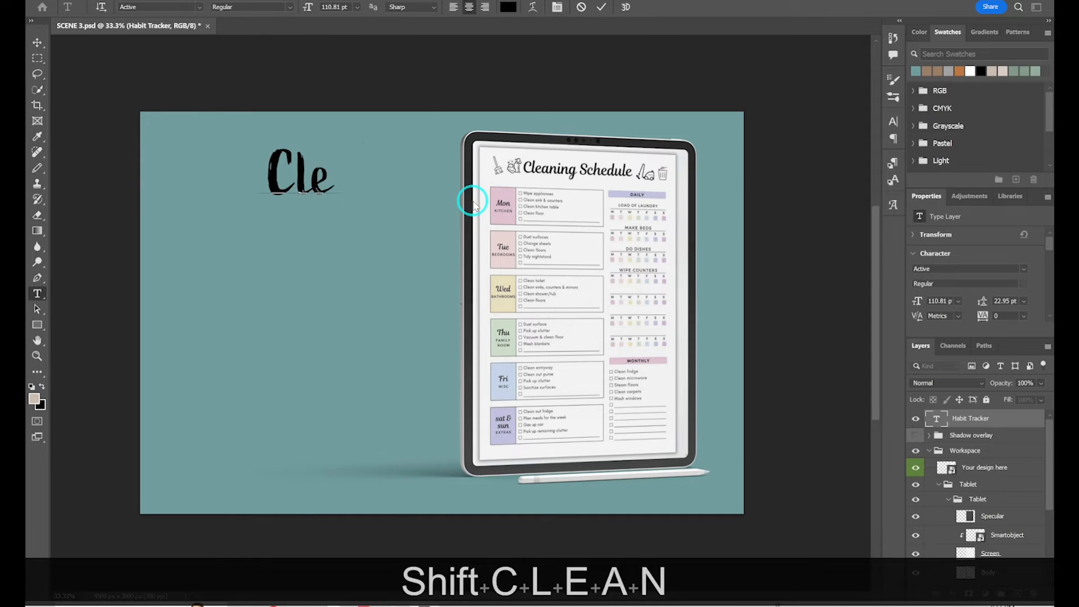
type("aning Templates")
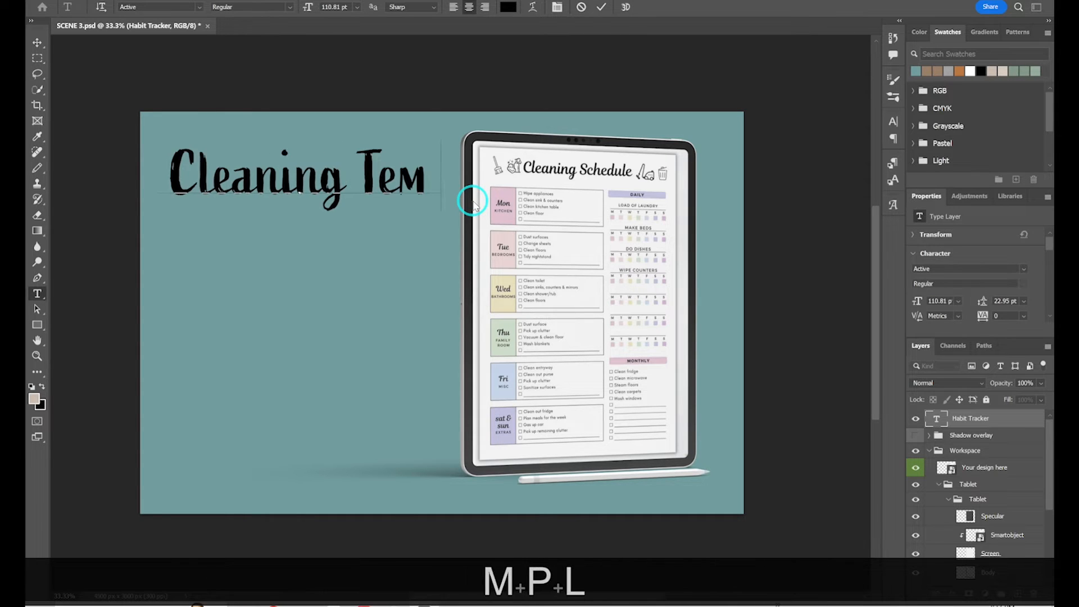
- Set the font size of the whole Cleaning Templates title to 72 pt
key("ctrl+a")
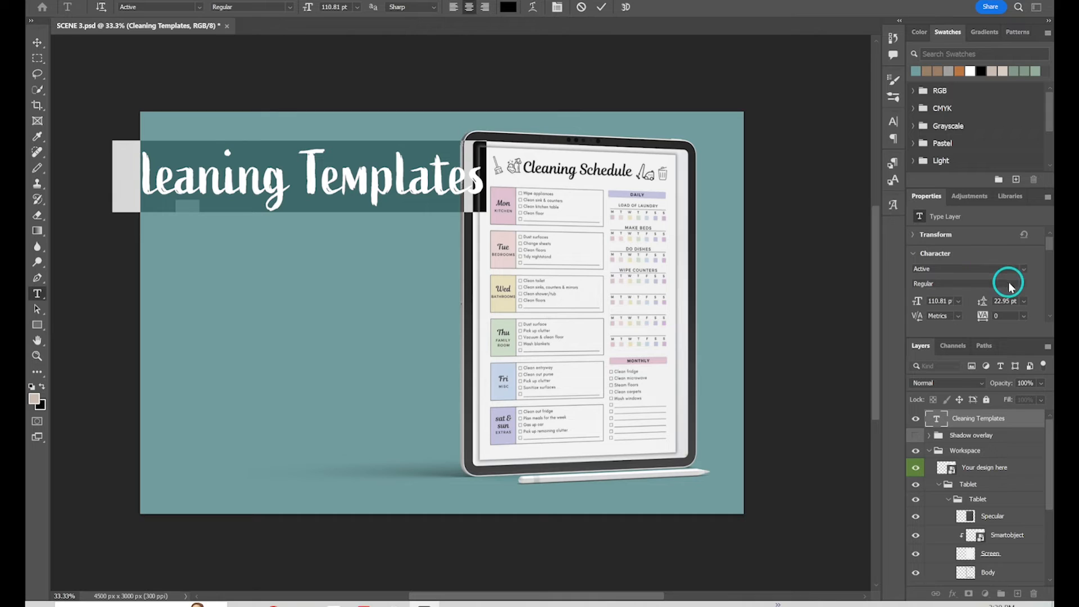
scroll(1035, 252, "down", 2)
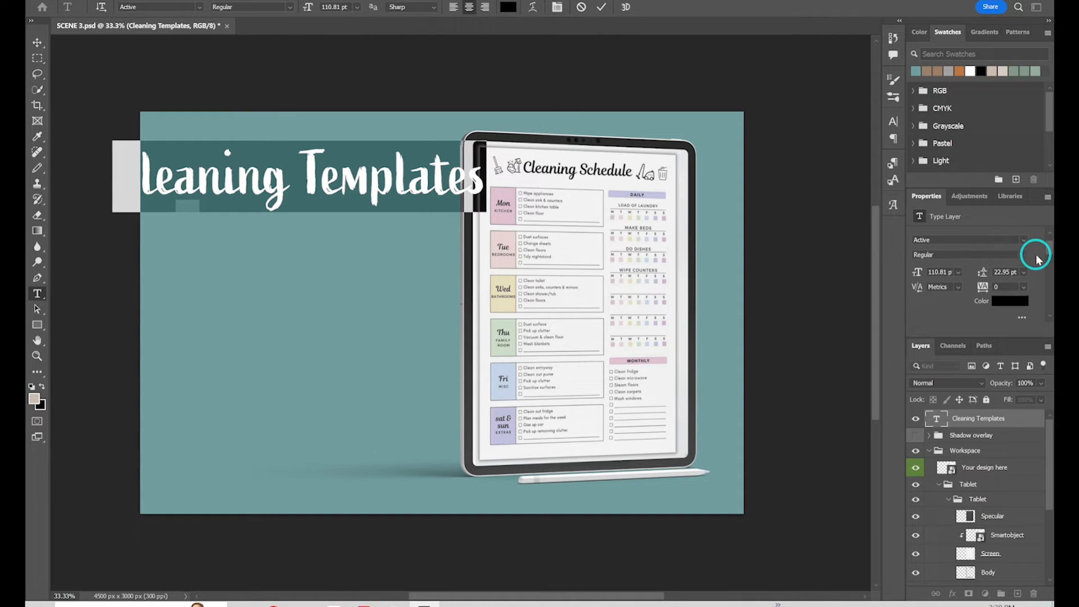
scroll(1036, 258, "down", 1)
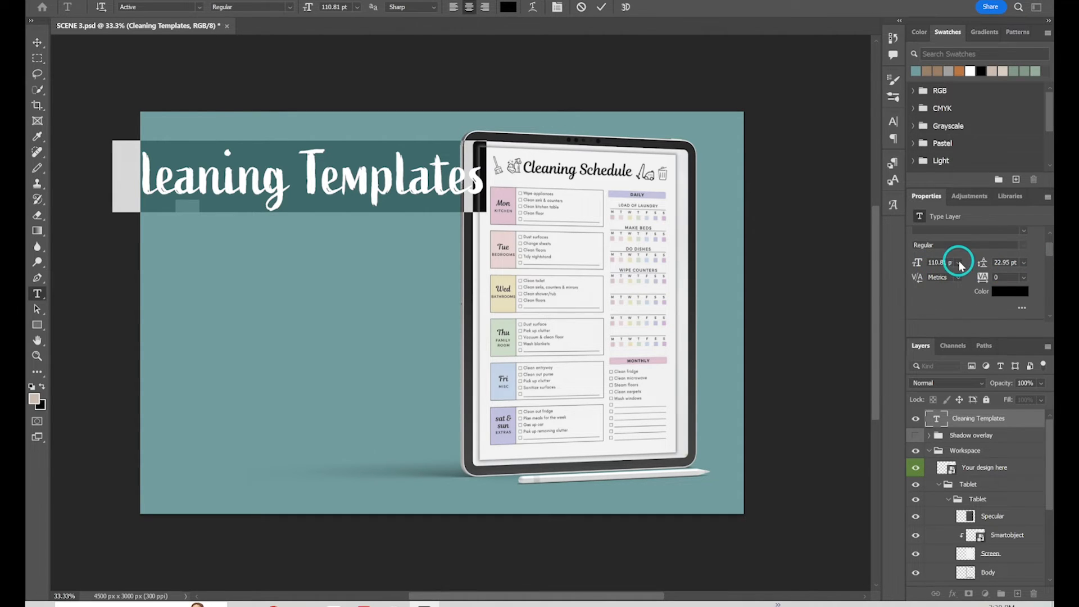
left_click(959, 263)
left_click(958, 425)
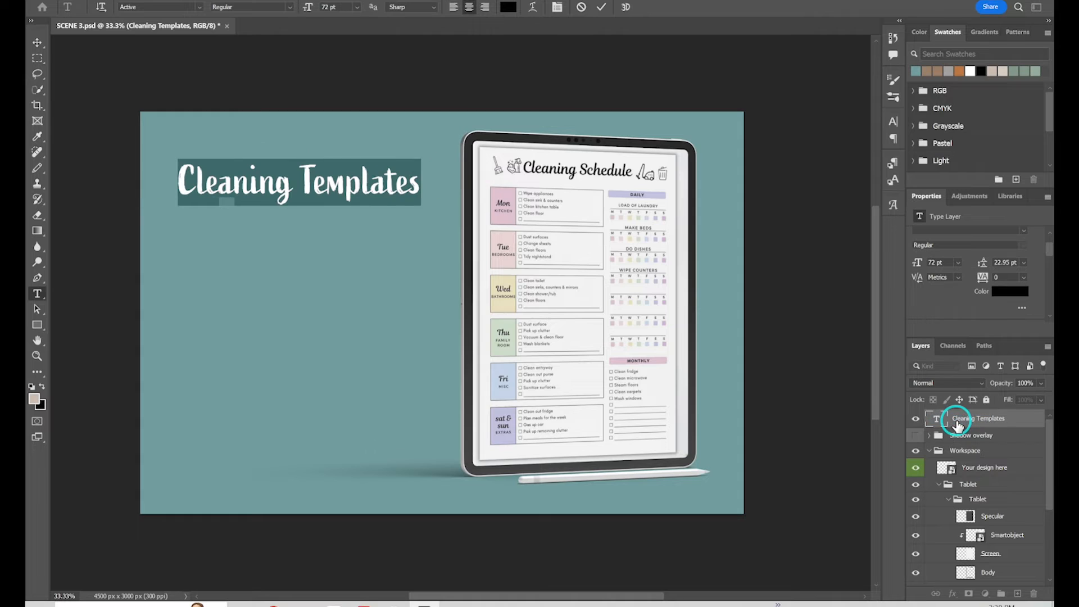
- Add a paragraph text box below the title with the lines "Intsant download", "Hyperlinked Pages" and "6 different colors"
left_click(38, 42)
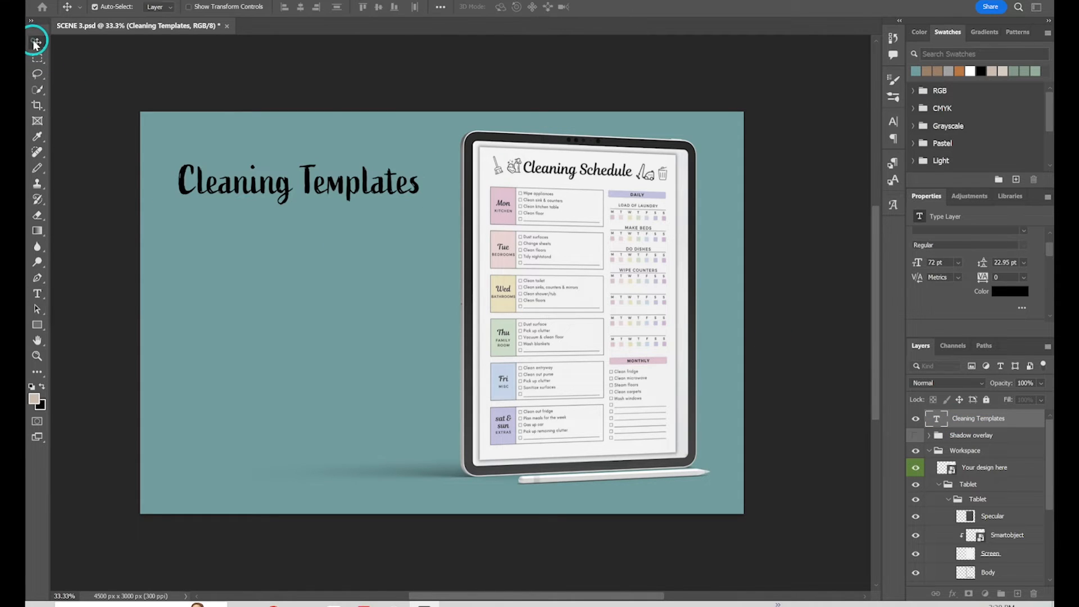
left_click(37, 294)
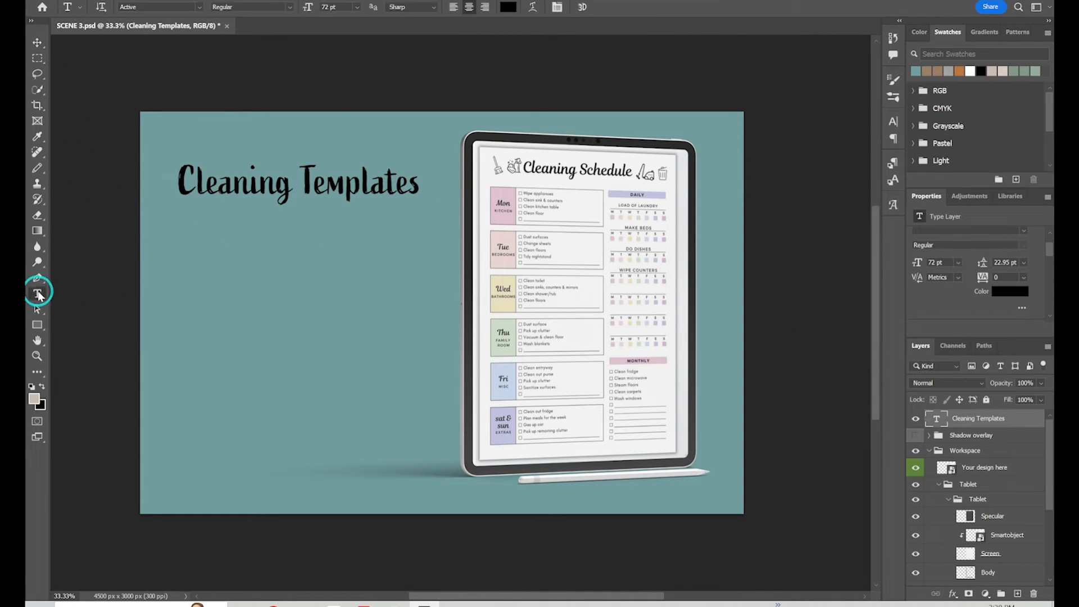
left_click_drag(190, 267, 427, 460)
left_click_drag(263, 281, 262, 265)
double_click(326, 398)
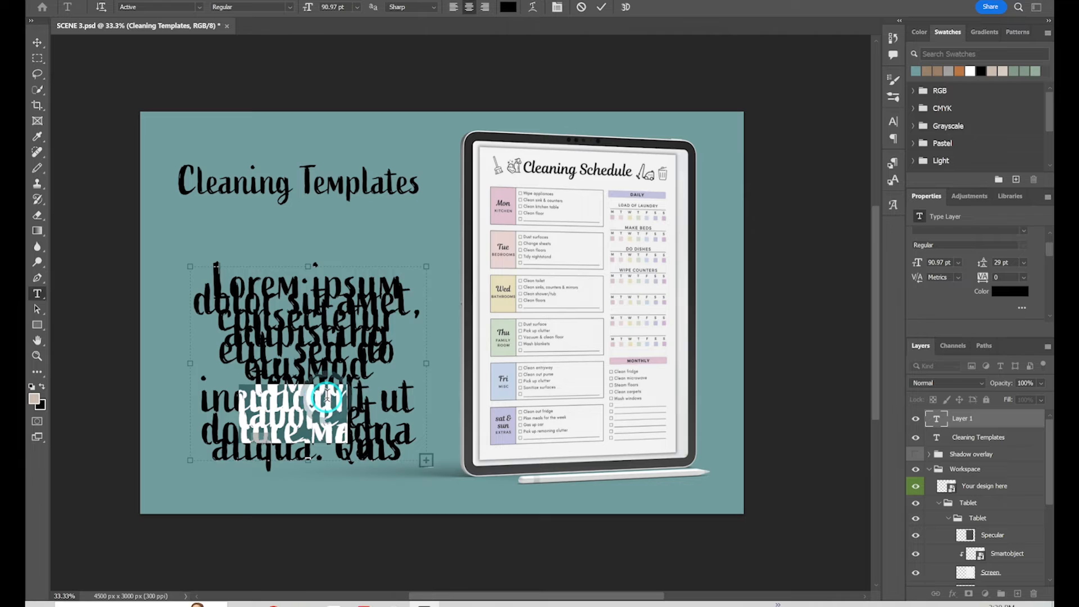
key("ctrl+a")
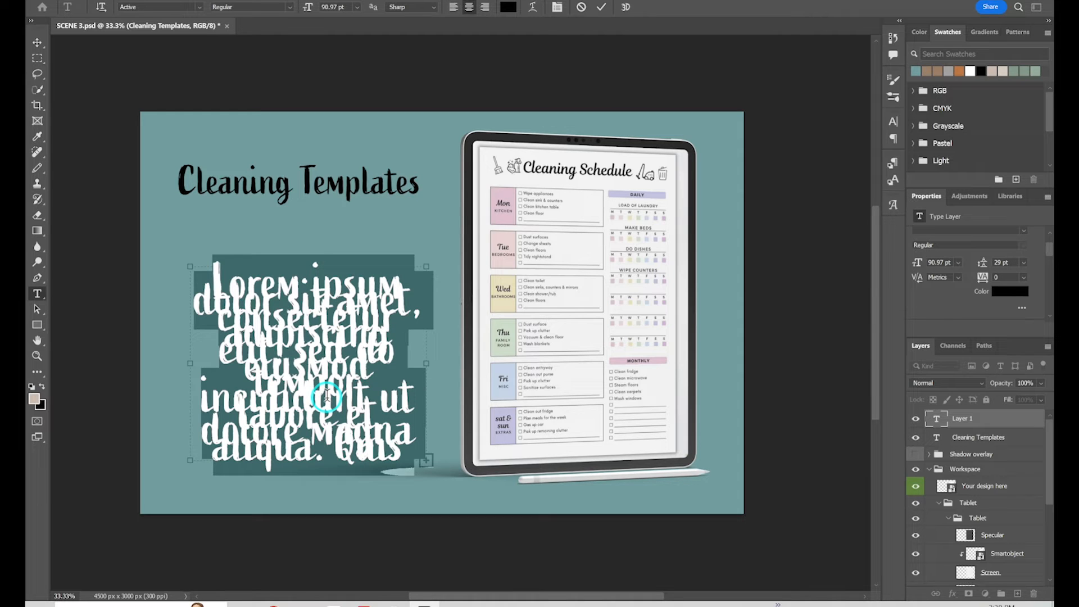
type("Intsant download ")
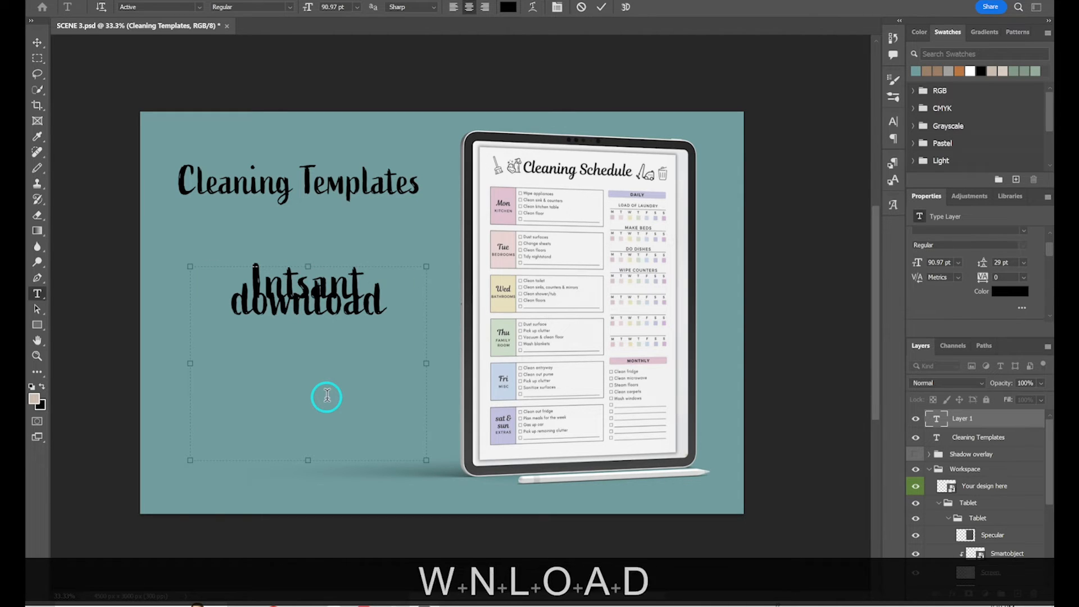
type("Hyperlinked Pages")
key("Return")
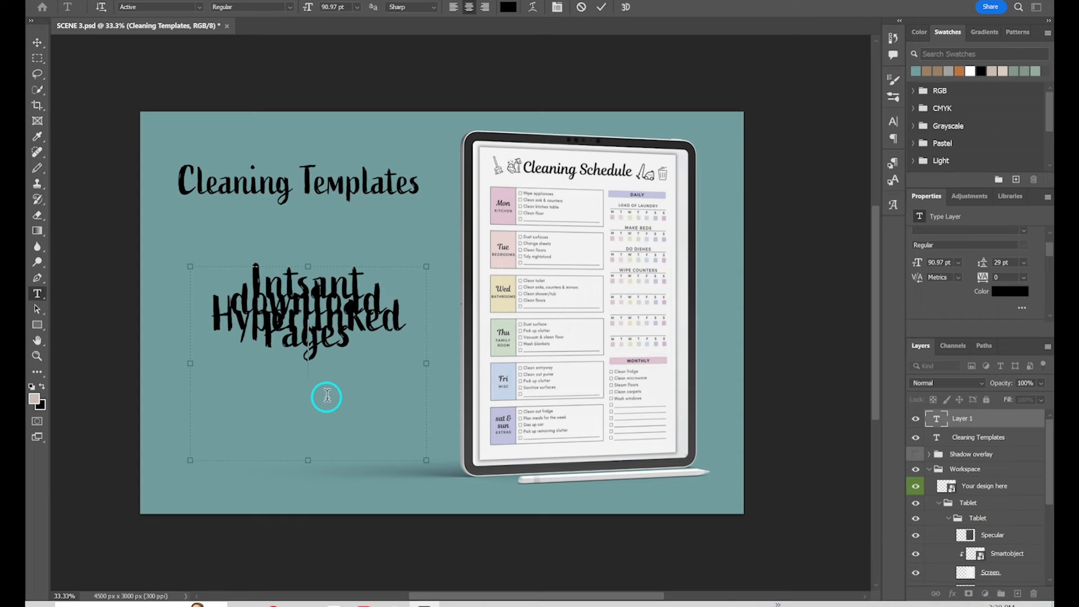
type("6 different colors")
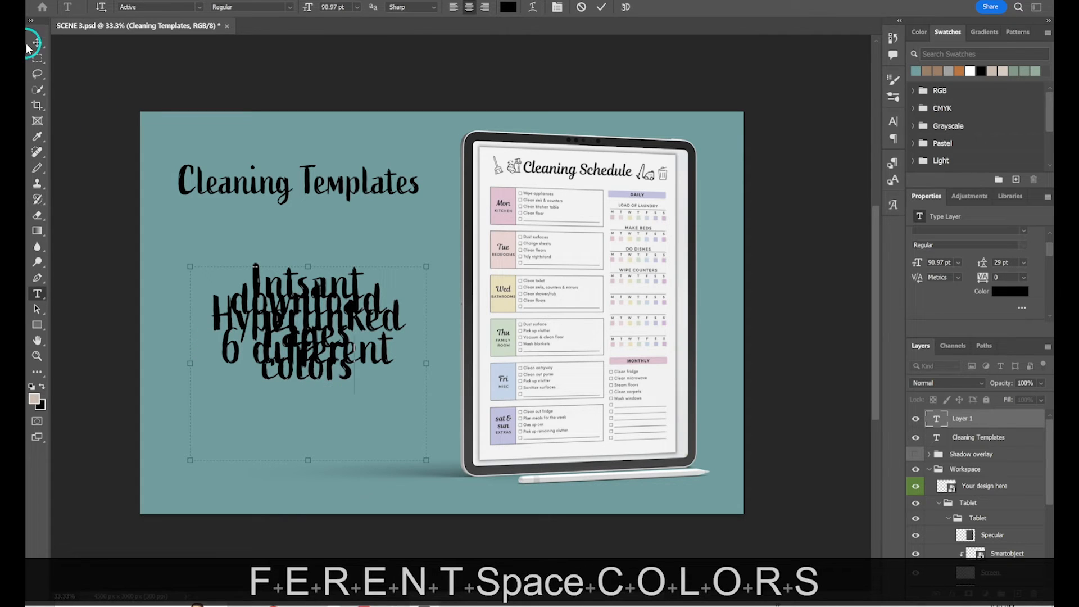
- Change the font of all three lines in the new text box to Bree
double_click(316, 326)
left_click_drag(318, 331, 208, 269)
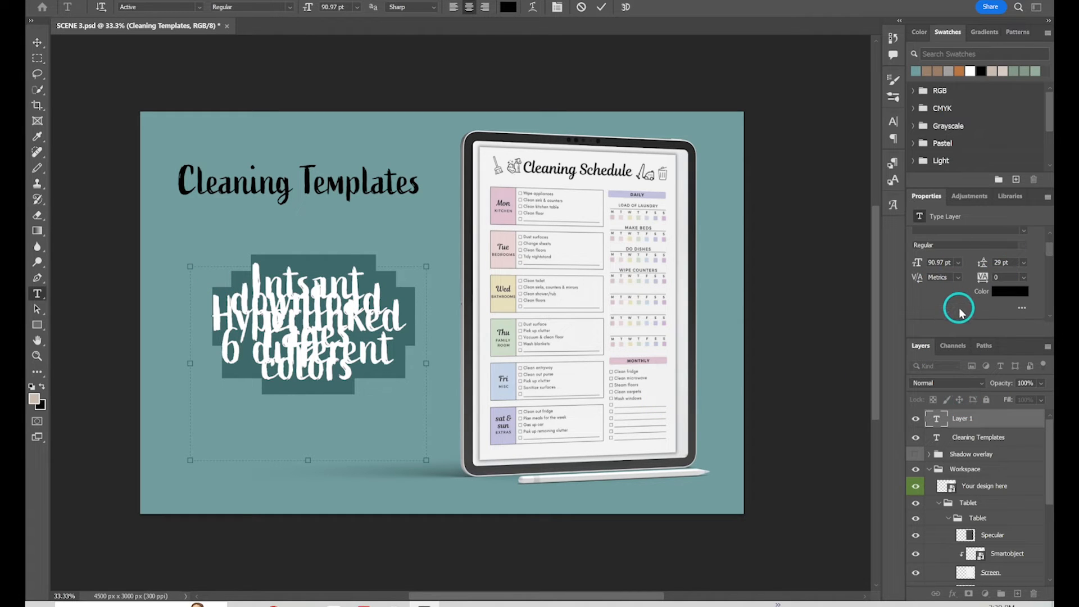
left_click(1024, 241)
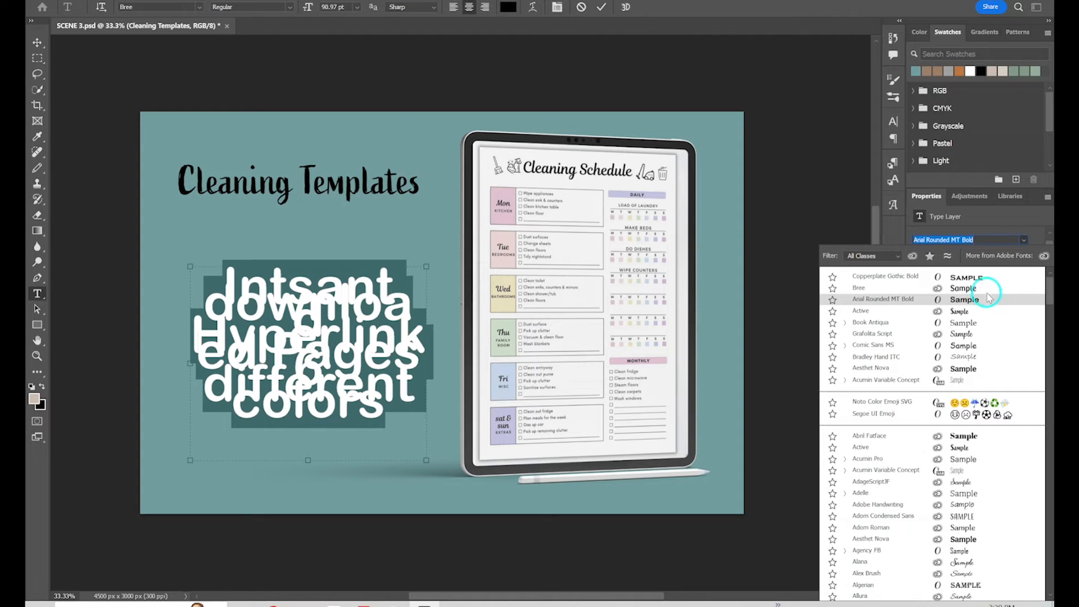
left_click(989, 290)
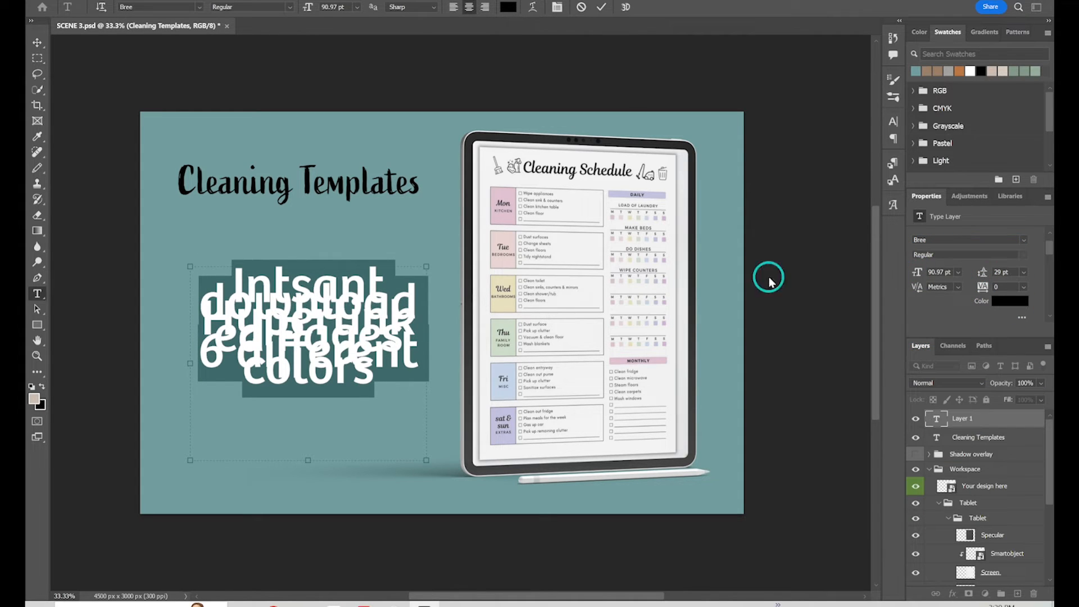
- Set the leading of the three-line feature text to 70 pt
left_click(1023, 273)
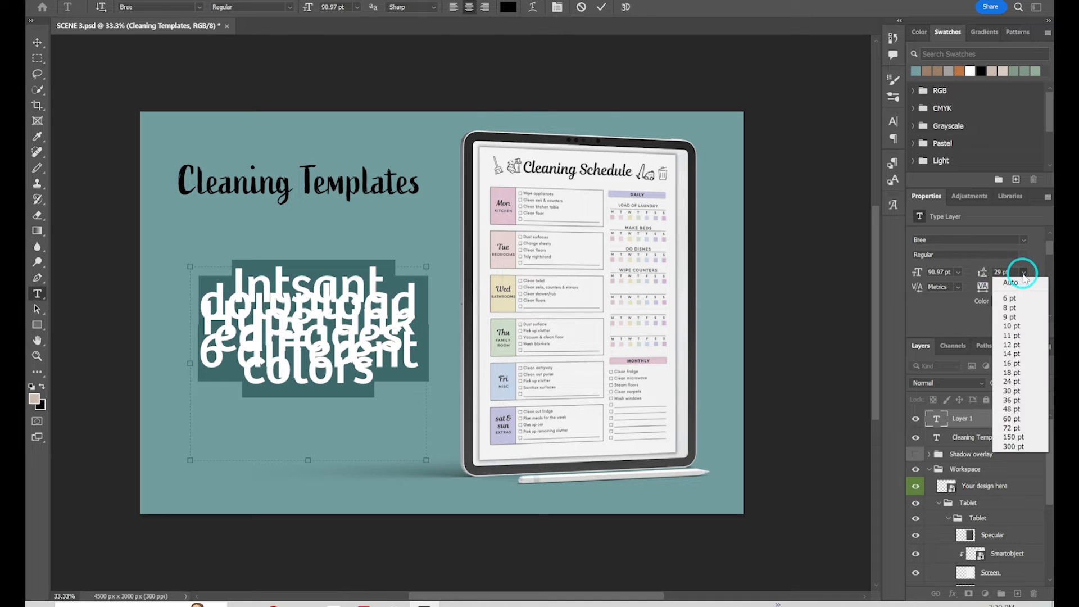
left_click(995, 273)
left_click(1009, 274)
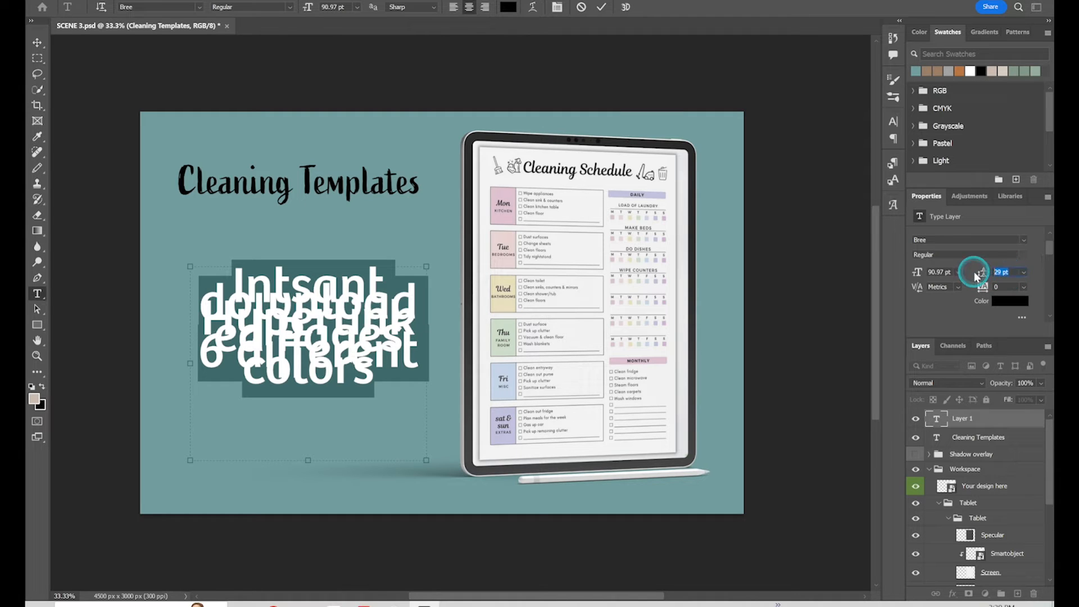
key("Down")
key("Down")
key("Down")
key("Down")
key("Down")
key("Down")
key("Down")
key("Down")
key("Down")
key("Up")
key("Up")
key("Up")
key("Up")
key("Up")
key("Up")
key("Up")
key("Up")
key("Up")
key("Up")
key("Up")
key("Up")
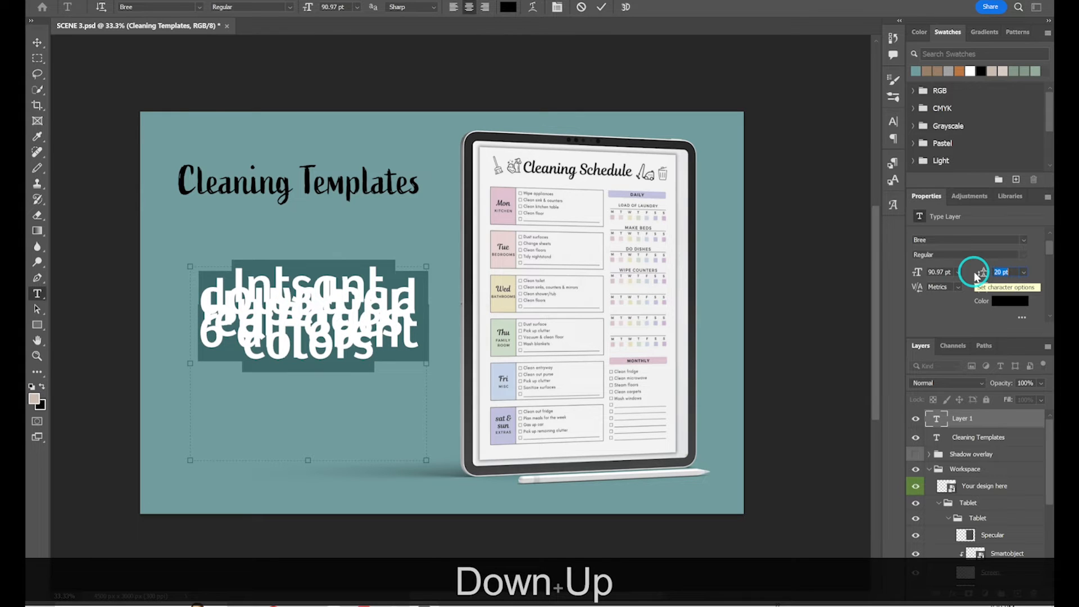
key("Up")
key("Up")
key("Up")
key("Up")
key("Up")
key("Up")
key("Up")
key("Up")
key("Up")
key("Up")
key("Up")
key("Up")
key("Up")
key("Up")
key("Up")
key("Up")
key("Up")
key("Up")
key("Up")
key("Up")
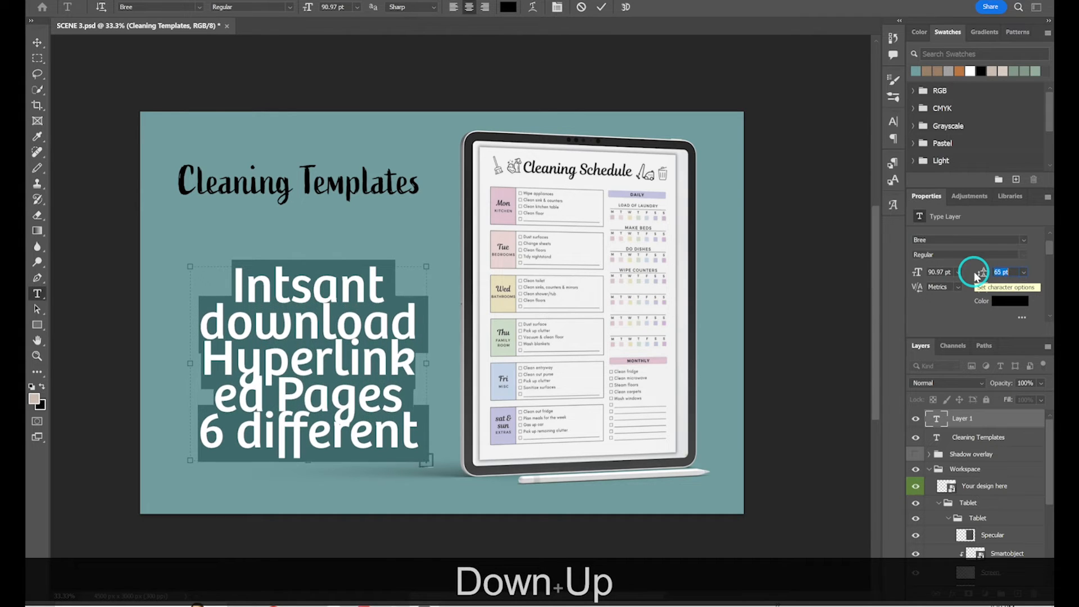
key("Up")
key("Up")
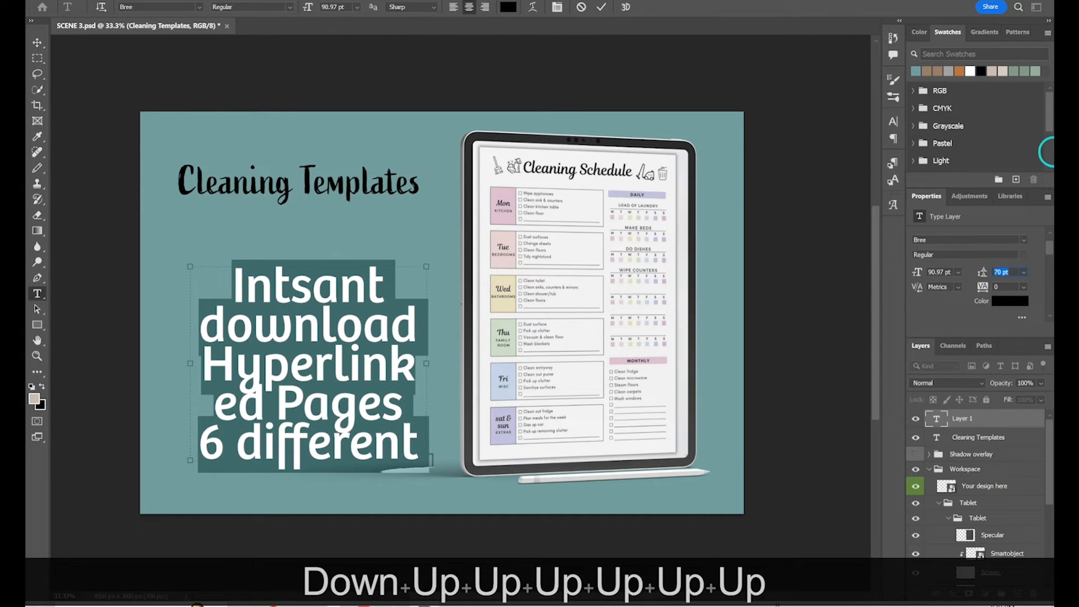
- Set the font size of the three-line feature text to 36 pt
left_click(958, 271)
left_click(962, 393)
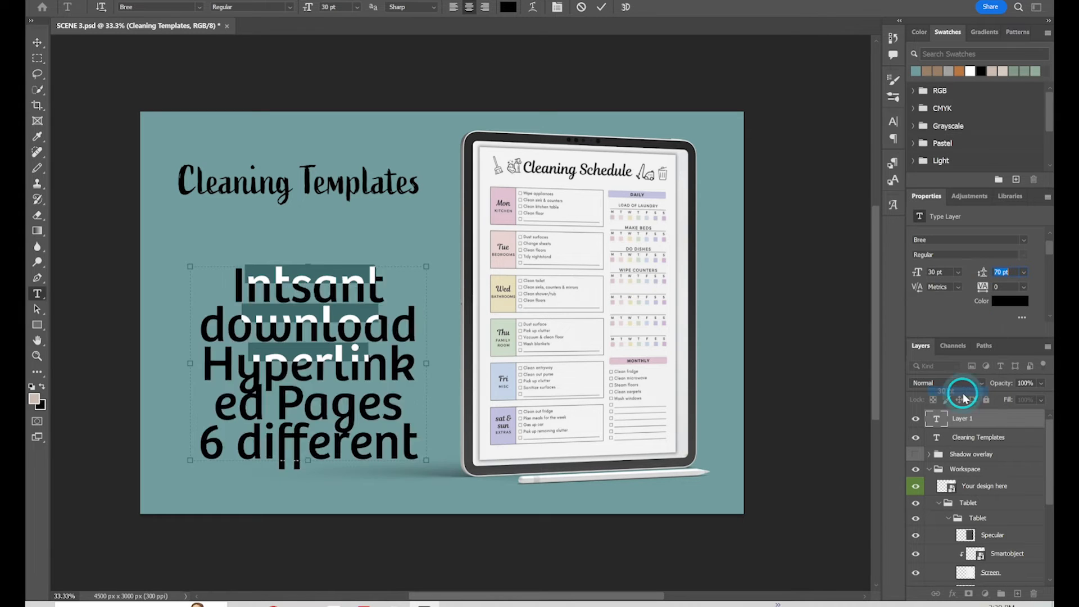
left_click(958, 272)
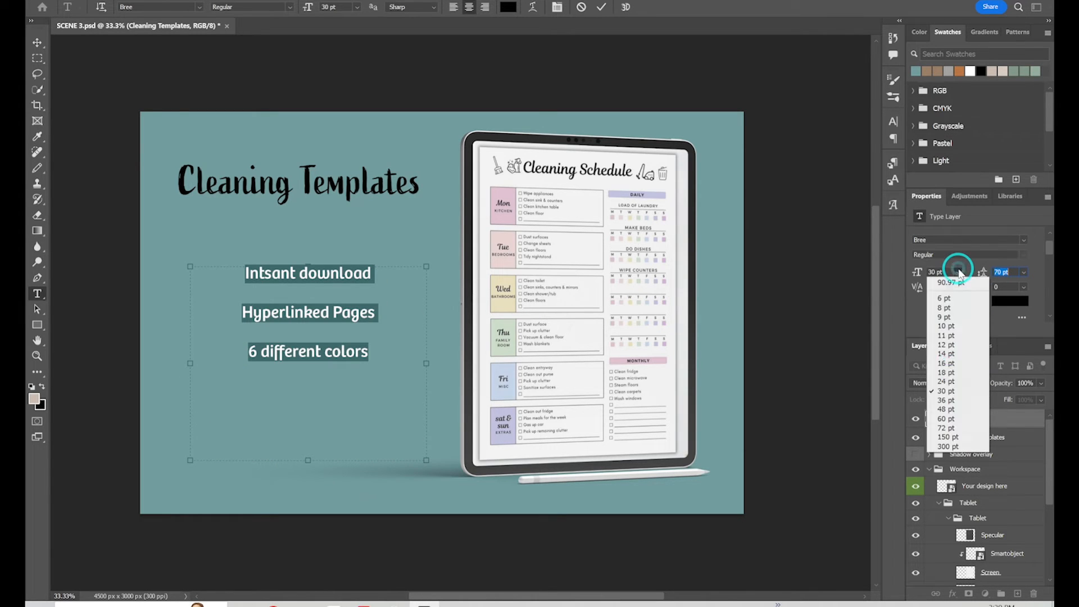
left_click(953, 400)
- Set the leading of the three-line feature text to 55 pt and commit the text
left_click(1013, 272)
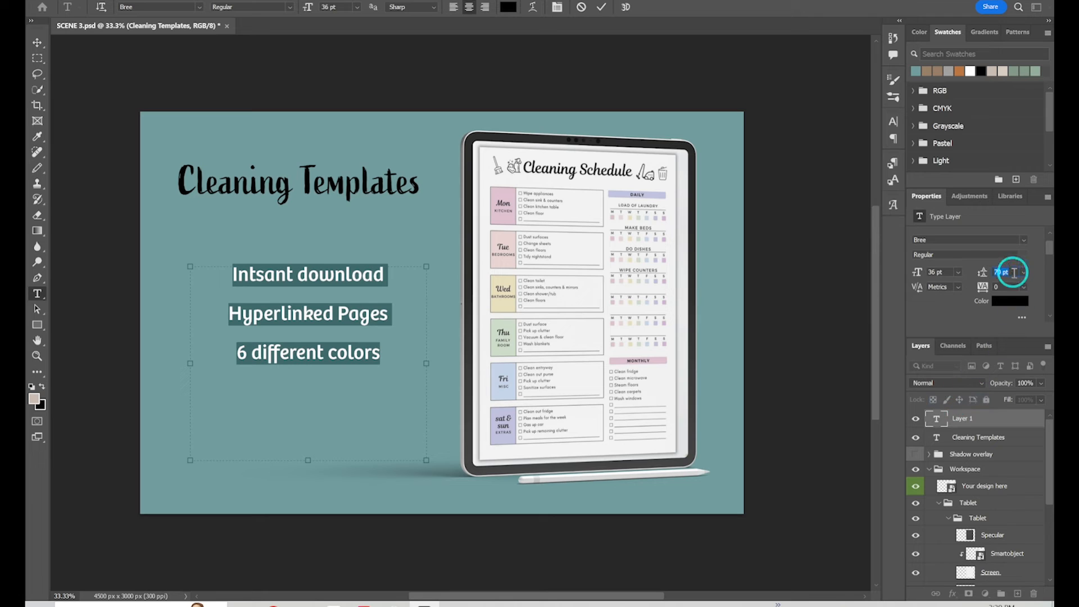
left_click(1023, 272)
left_click(1011, 272)
key("Up")
key("Down")
key("Down")
key("Down")
key("Down")
key("Down")
key("Down")
key("Down")
key("Down")
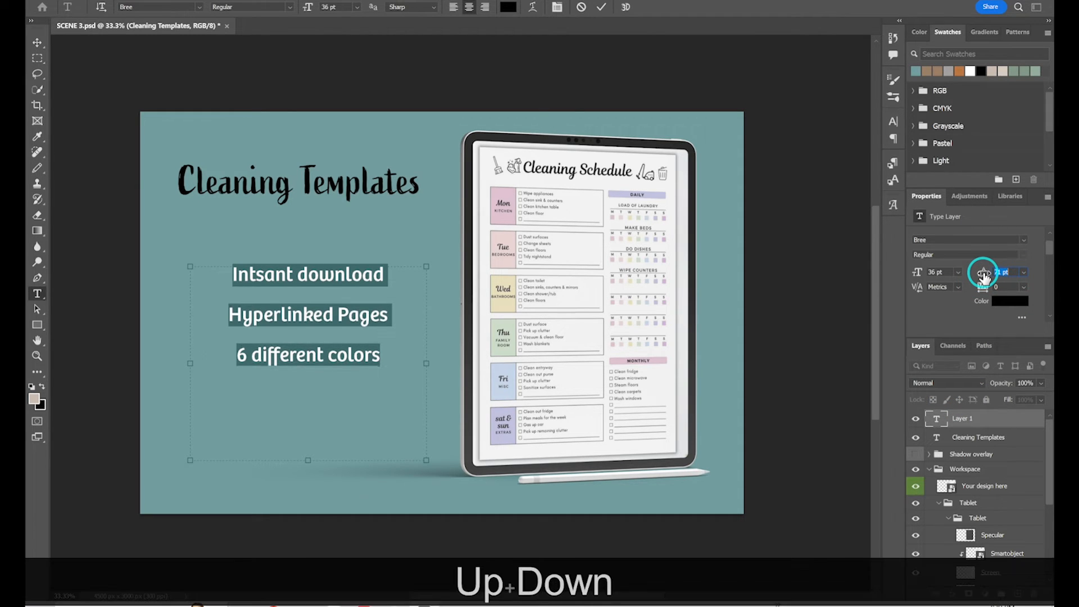
key("Down")
key("Down")
key("Down")
key("Down")
key("Down")
key("Down")
key("Down")
key("Down")
key("Down")
key("Down")
key("Down")
key("Down")
key("Down")
key("Down")
key("Down")
key("Down")
key("Down")
key("Down")
key("Down")
key("Up")
key("Up")
key("Up")
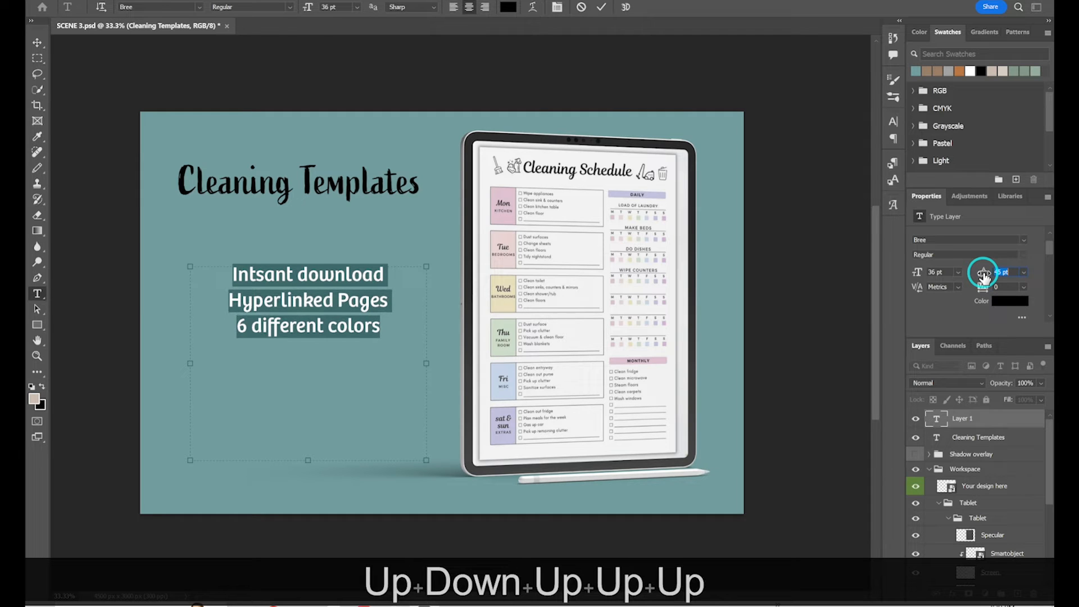
key("Up")
key("Up")
key("Up")
key("Up")
key("Up")
key("Up")
key("Up")
key("Up")
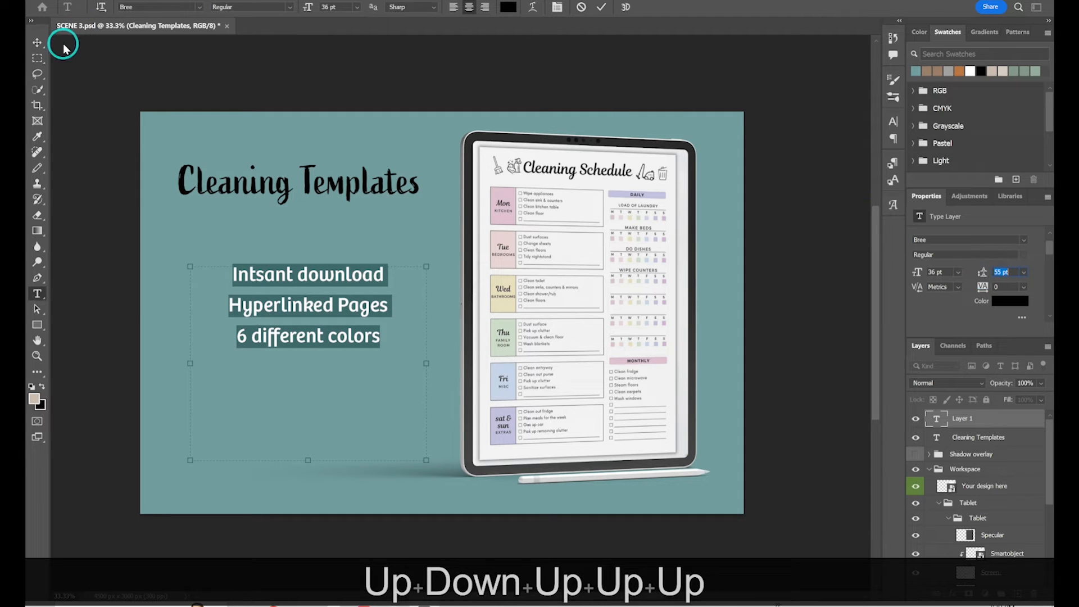
left_click(37, 43)
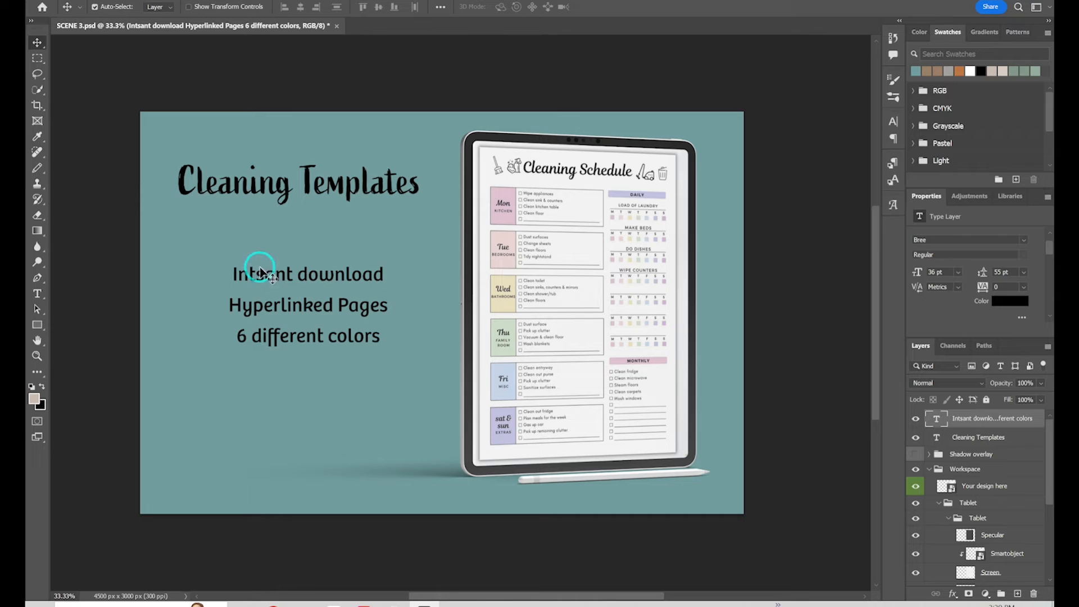
- Nudge the feature text slightly left and left-align its three lines within the text box
left_click_drag(130, 202, 128, 202)
left_click(128, 202)
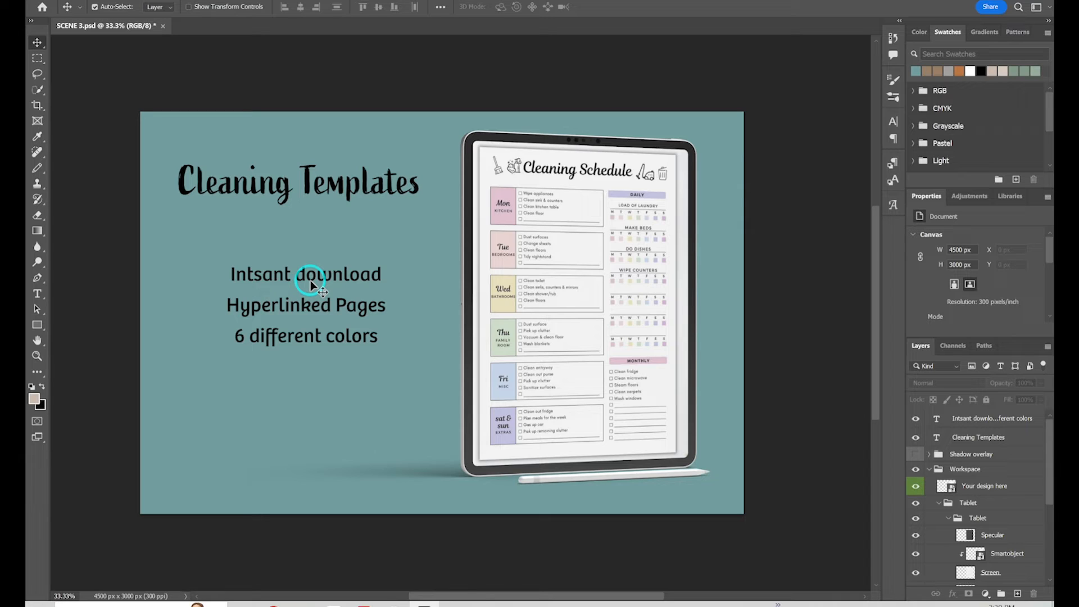
double_click(310, 284)
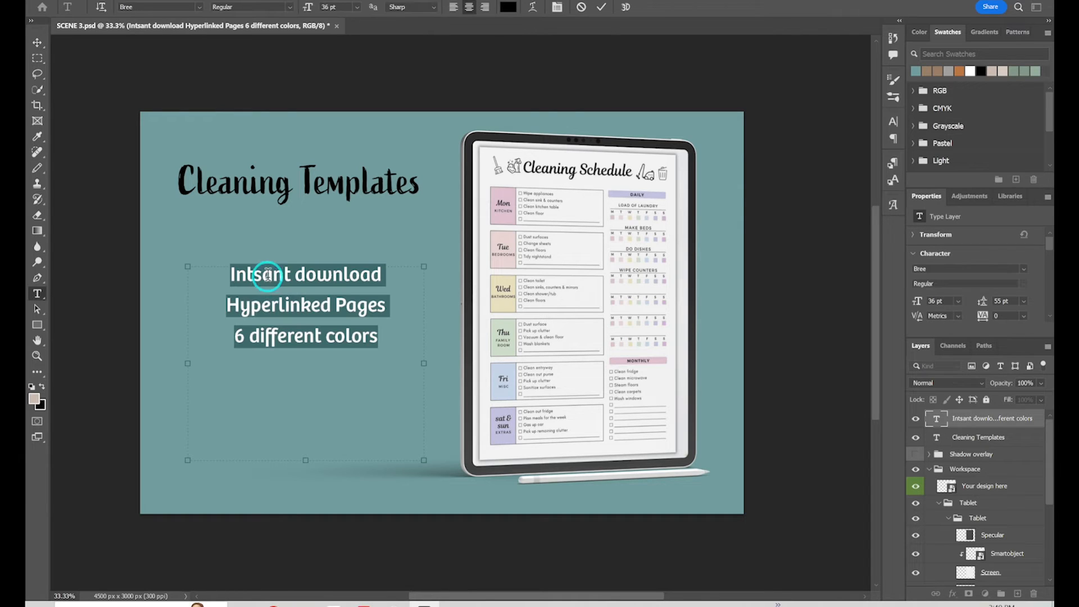
left_click(454, 7)
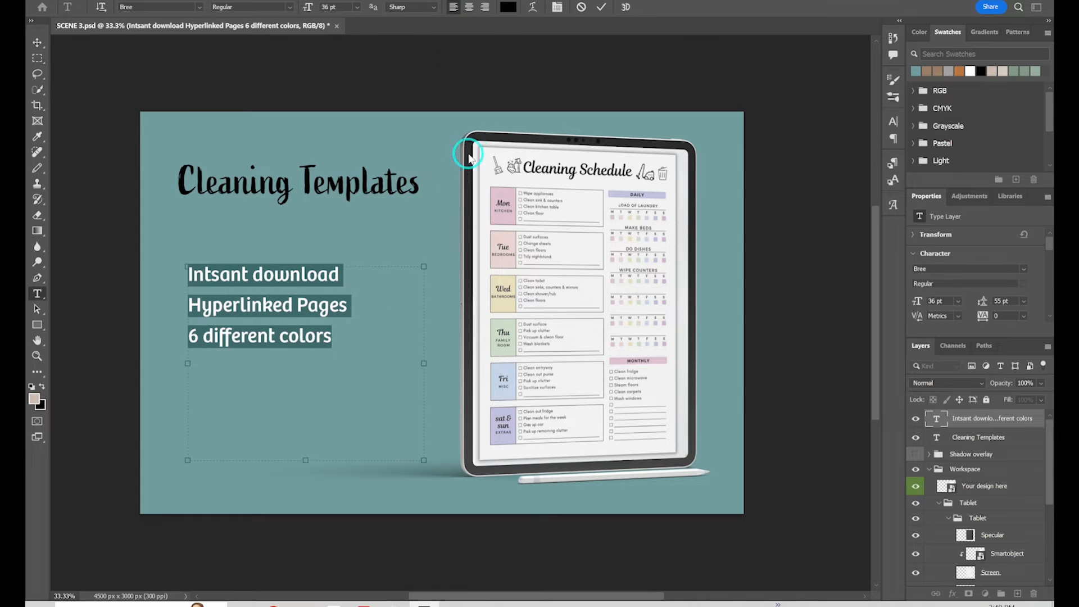
left_click(288, 274)
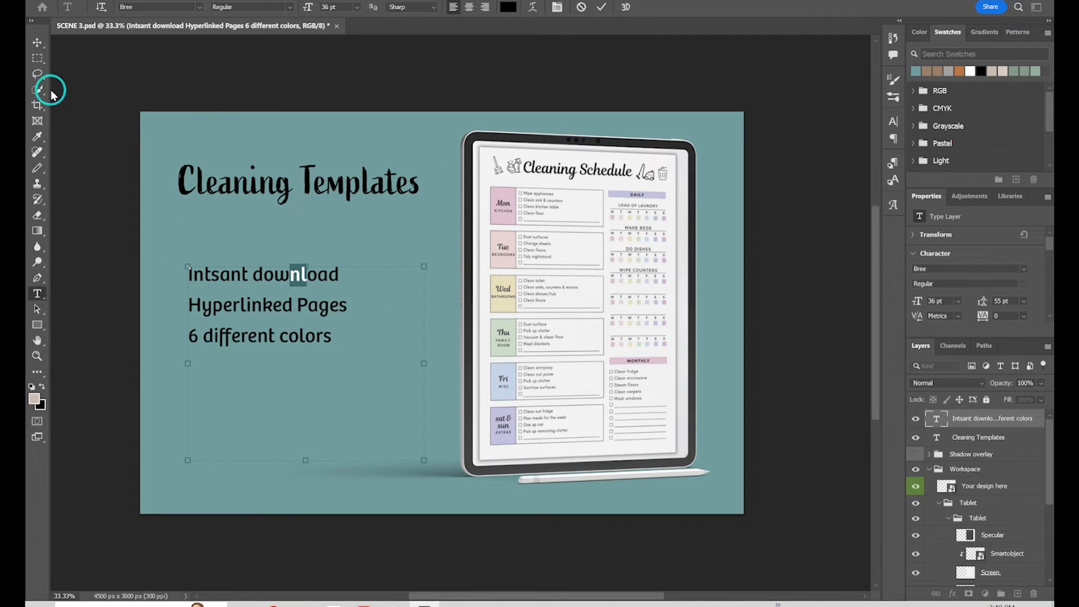
left_click(37, 42)
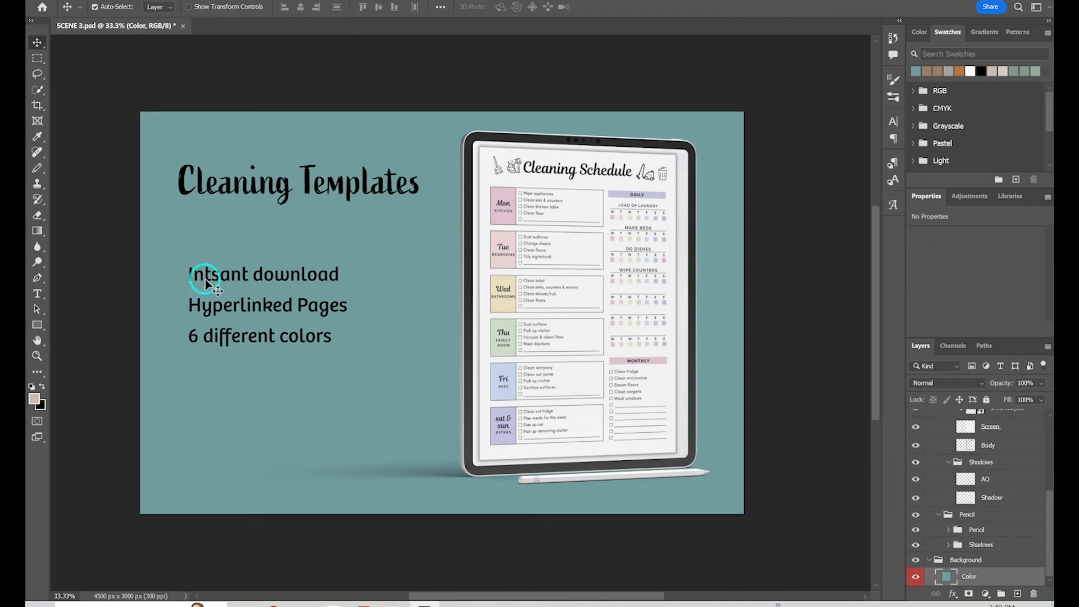
- Insert a space before "Intsant download" and place the text cursor at the very start of that line
double_click(225, 277)
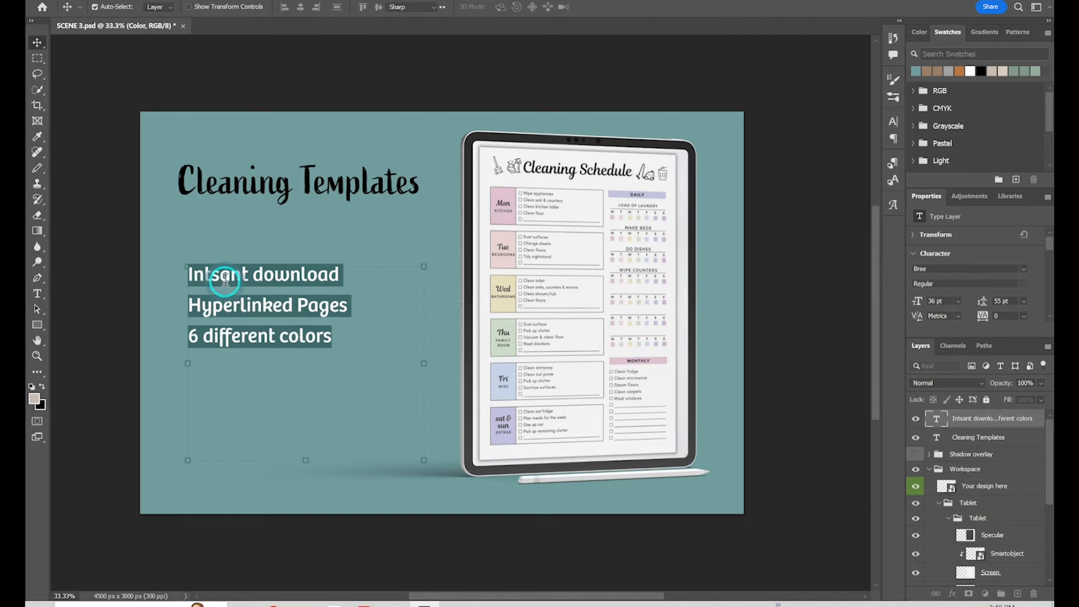
left_click(191, 275)
left_click(285, 274)
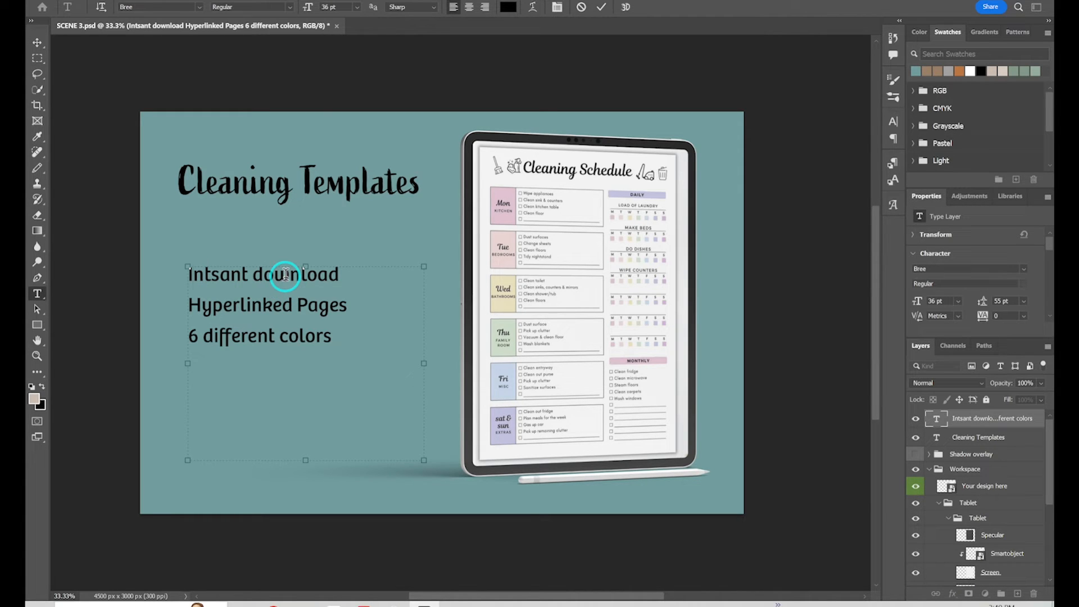
key("Left")
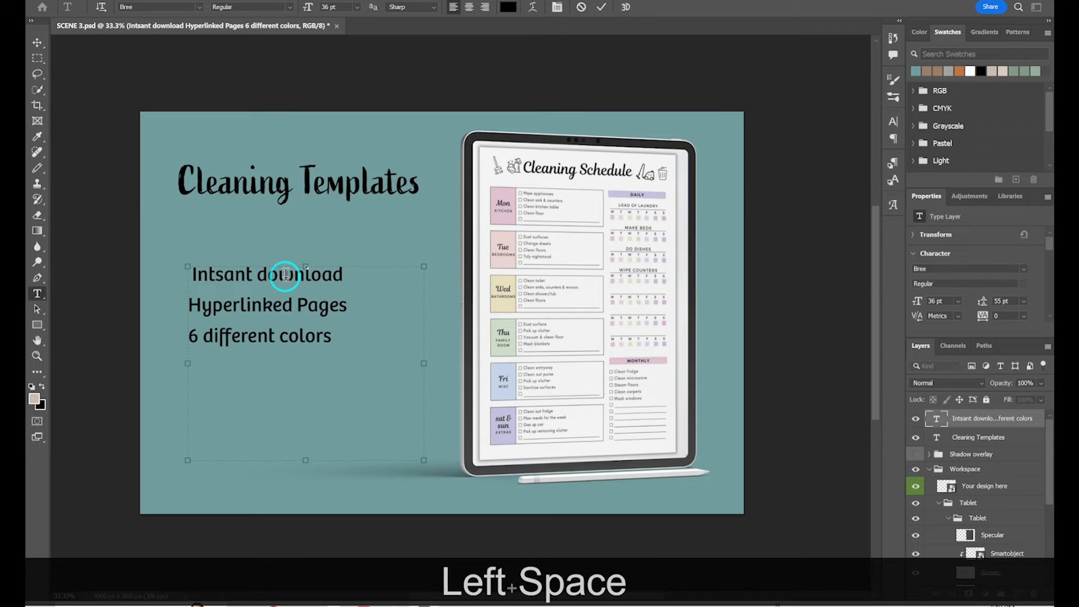
key("Left")
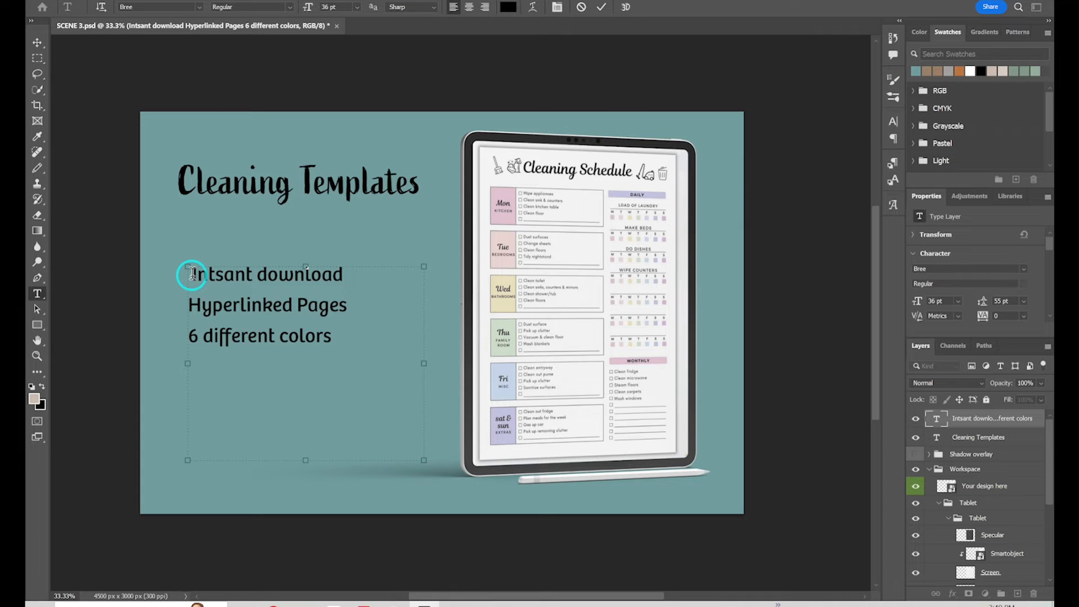
- Open the Glyphs panel, switch its font to Wingdings and show the entire font
left_click(287, 1)
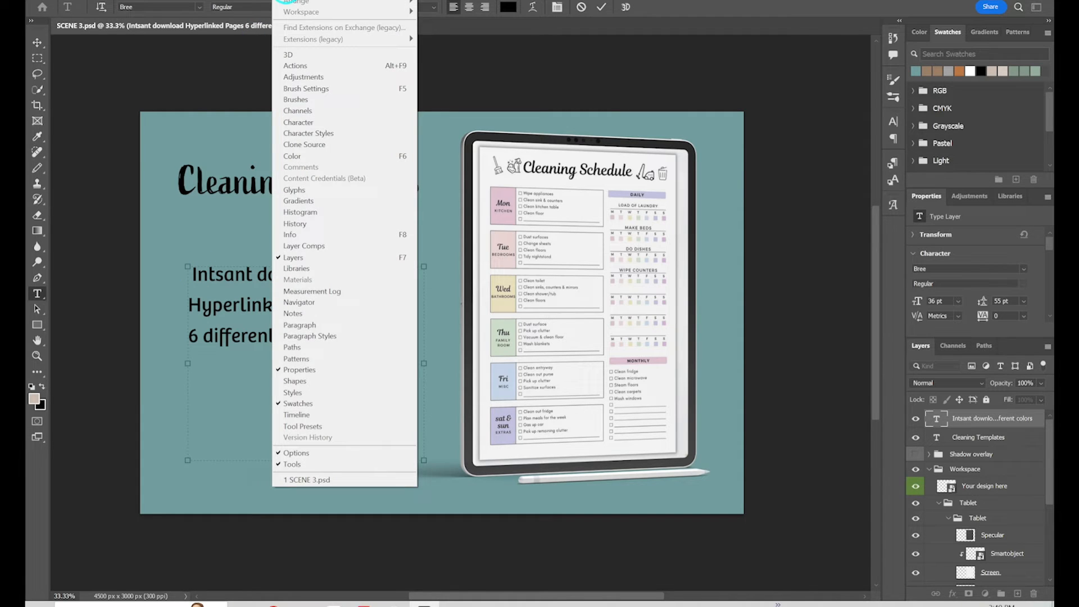
left_click(298, 190)
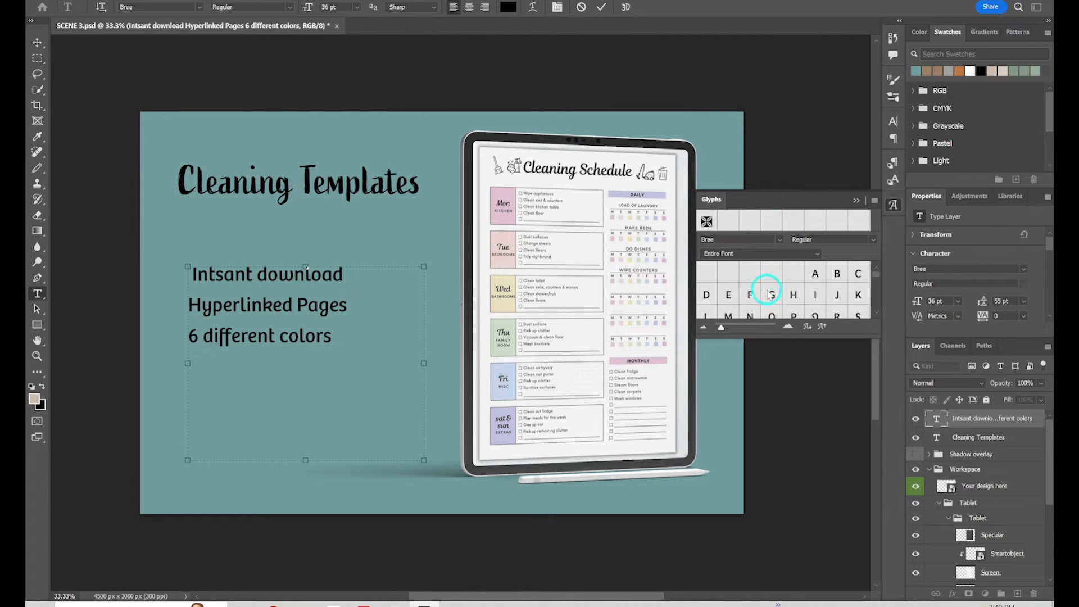
left_click(817, 257)
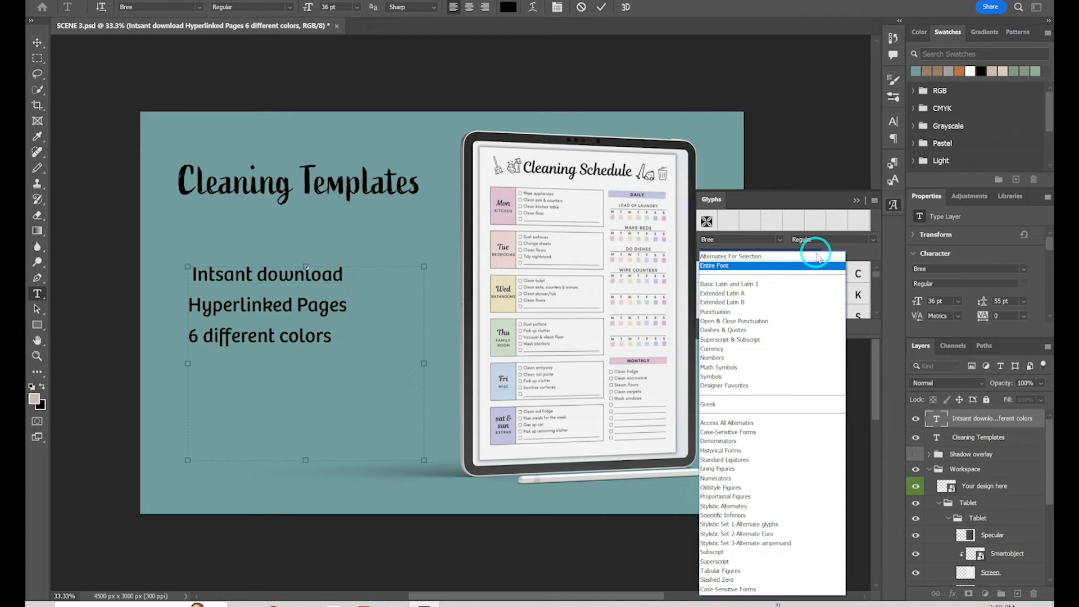
left_click(817, 256)
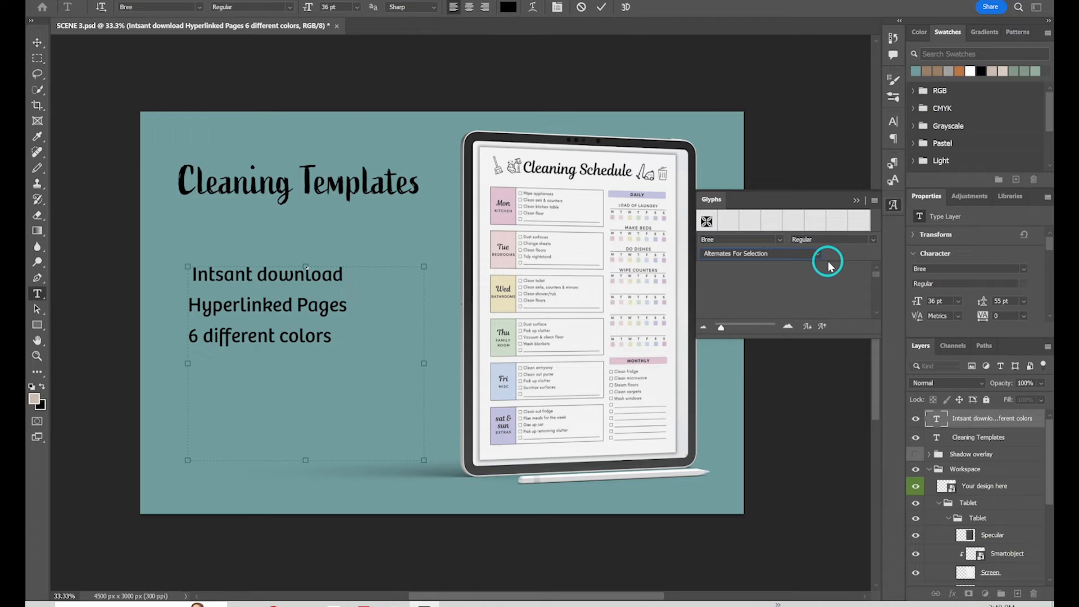
left_click(778, 242)
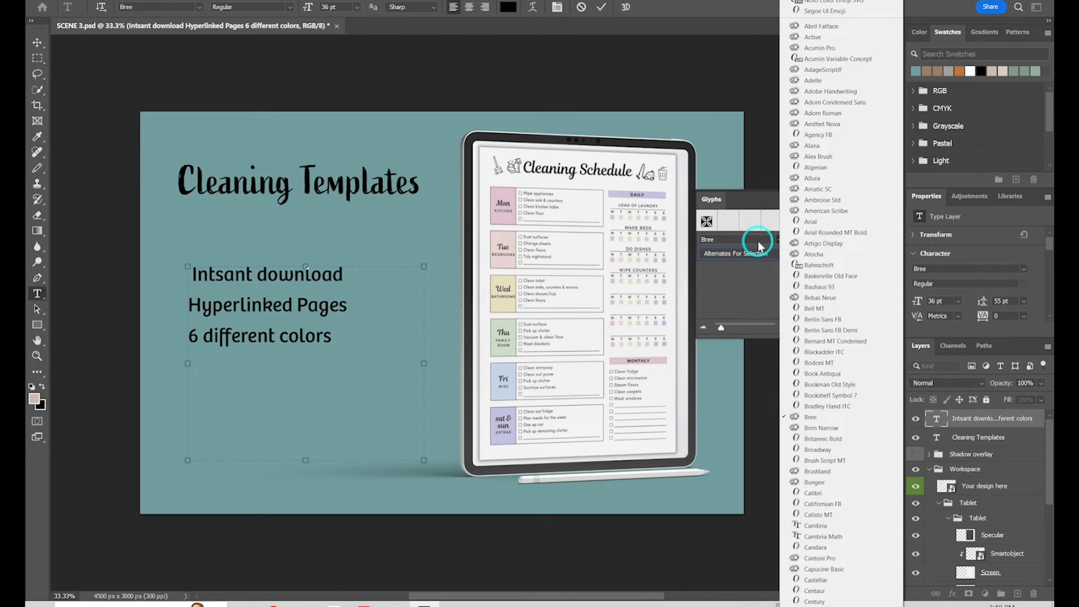
scroll(799, 606, "down", 1)
scroll(792, 602, "down", 1)
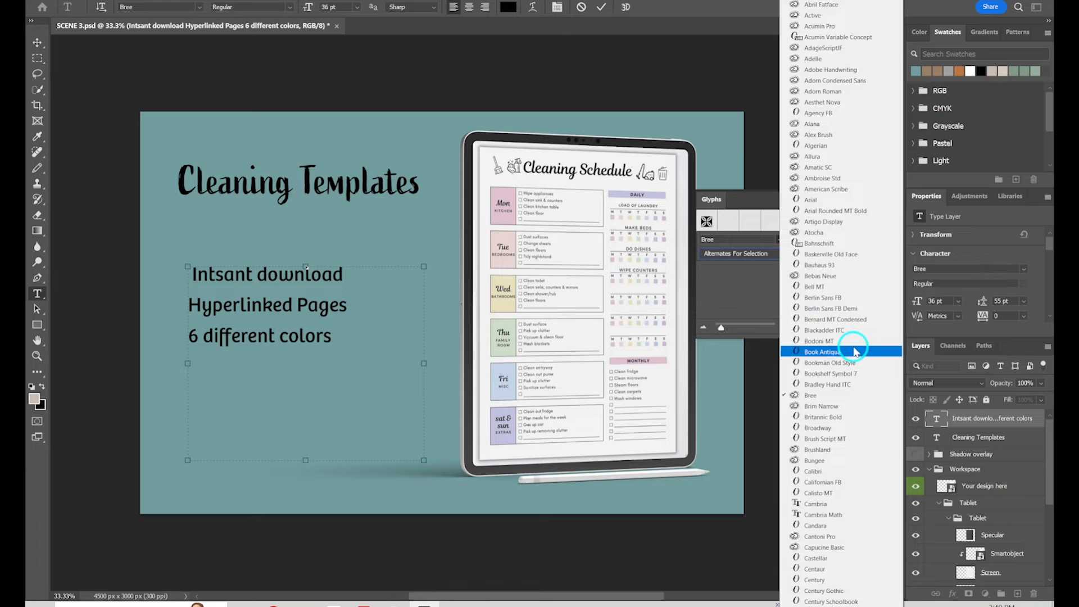
key("w")
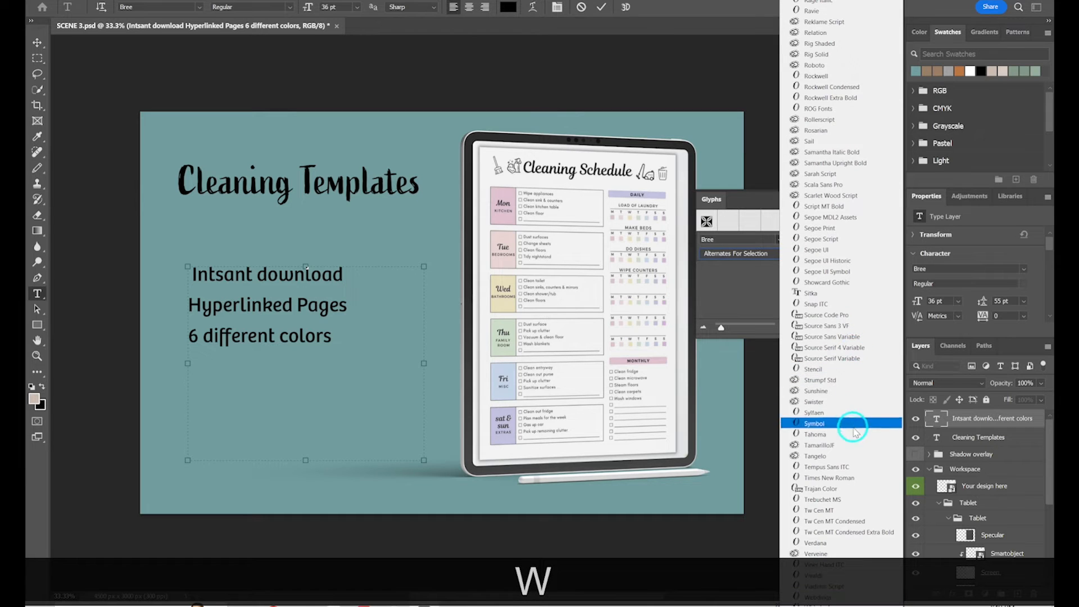
mouse_move(842, 602)
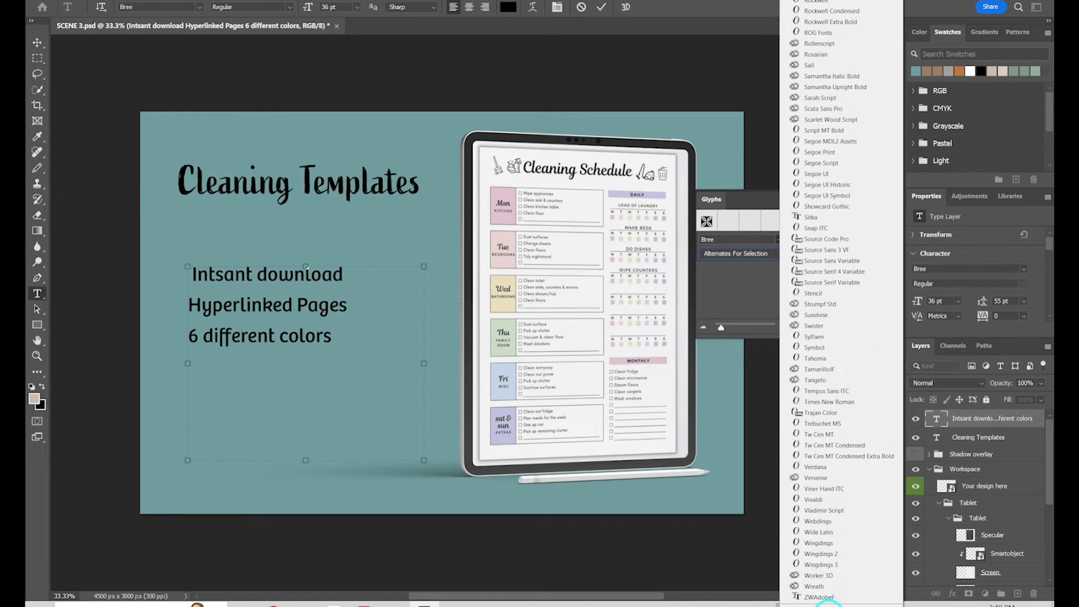
left_click(856, 544)
left_click(787, 253)
left_click(788, 269)
- Insert the four-petal Wingdings ornament as a bullet before "Intsant download" and close the Glyphs panel
scroll(791, 297, "down", 5)
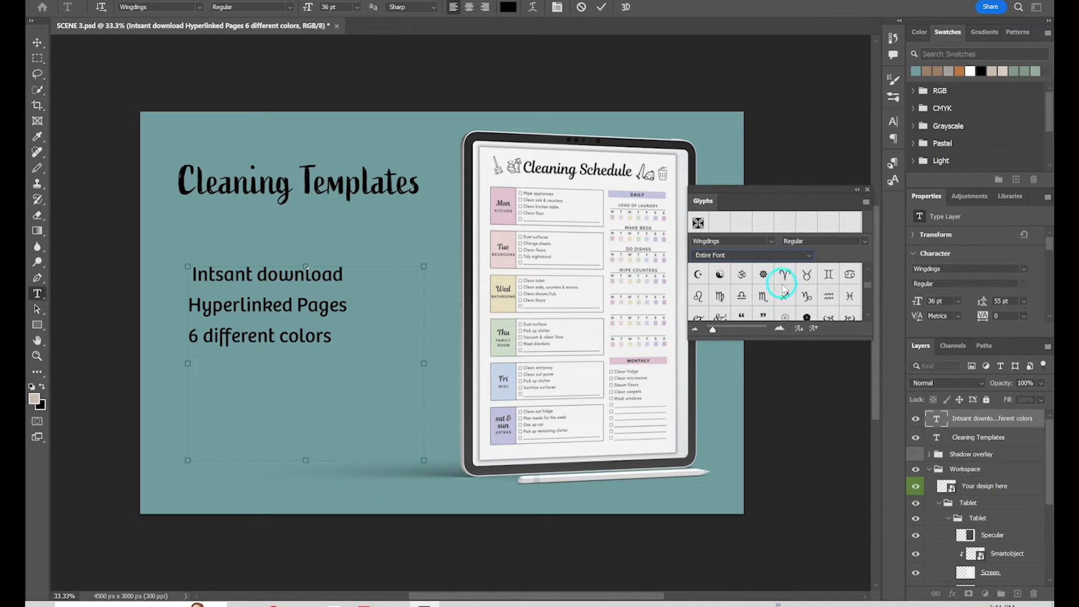
scroll(784, 300, "down", 2)
scroll(784, 301, "down", 1)
scroll(781, 300, "down", 2)
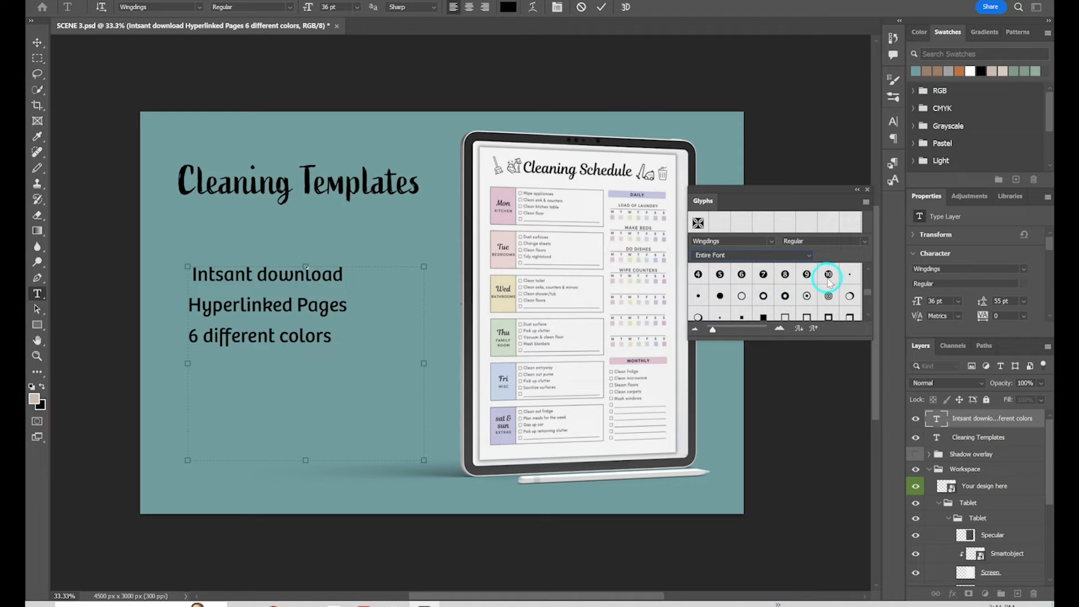
scroll(771, 301, "down", 2)
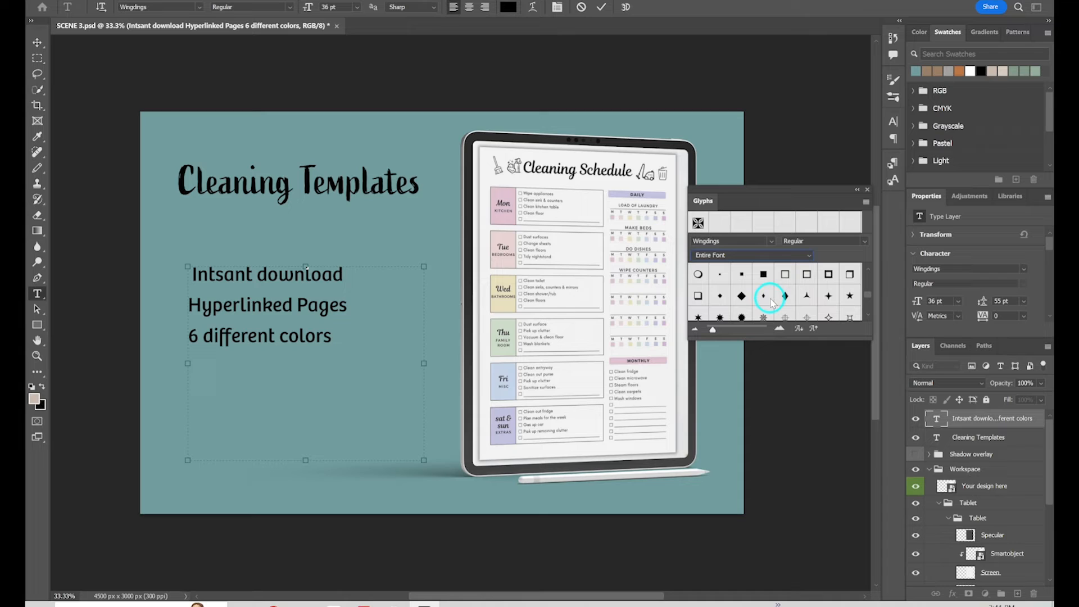
scroll(769, 299, "down", 2)
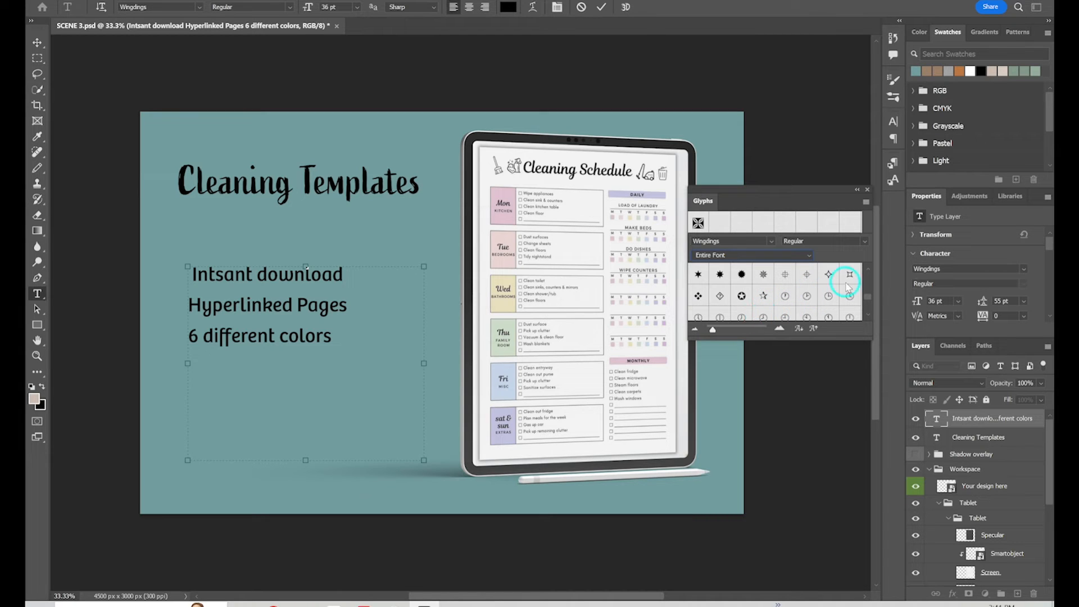
scroll(762, 293, "down", 2)
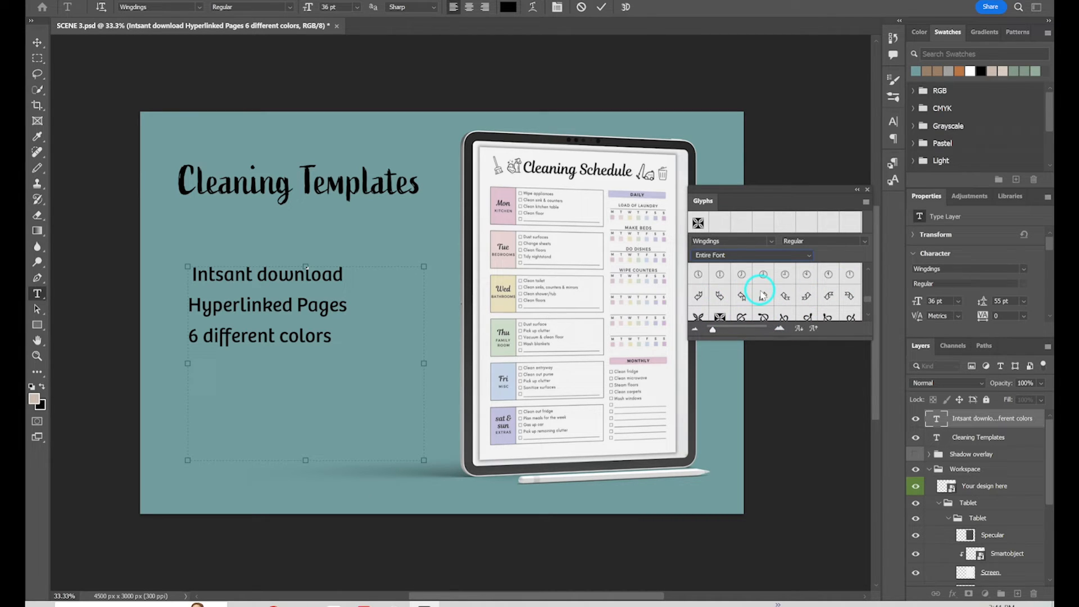
scroll(762, 294, "up", 1)
scroll(762, 293, "down", 2)
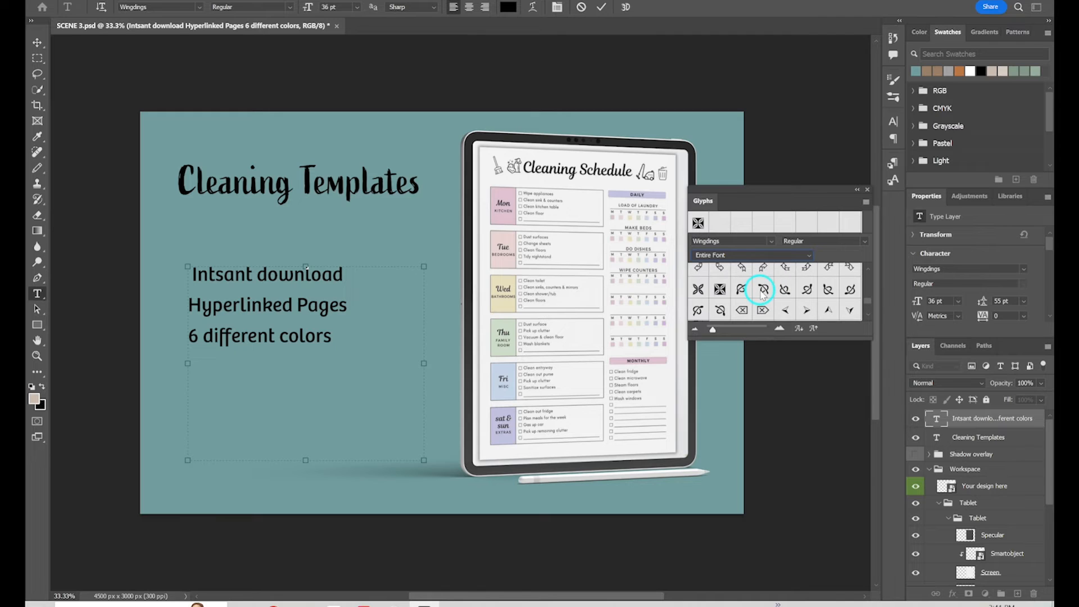
double_click(698, 291)
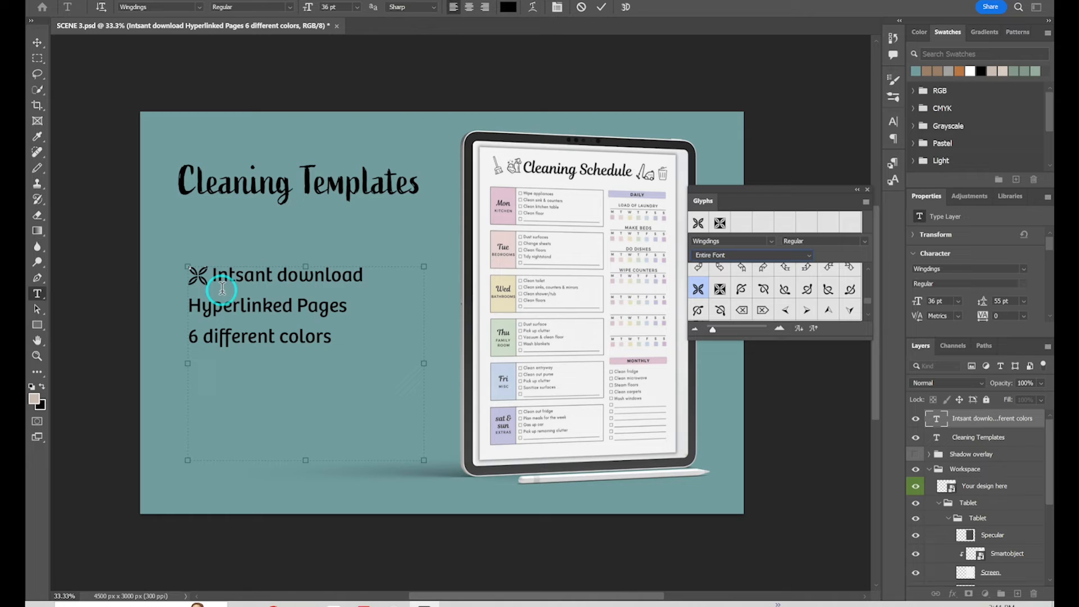
left_click(869, 192)
- Copy the ornament bullet in front of "Intsant download"
left_click(205, 279)
left_click_drag(205, 279, 188, 278)
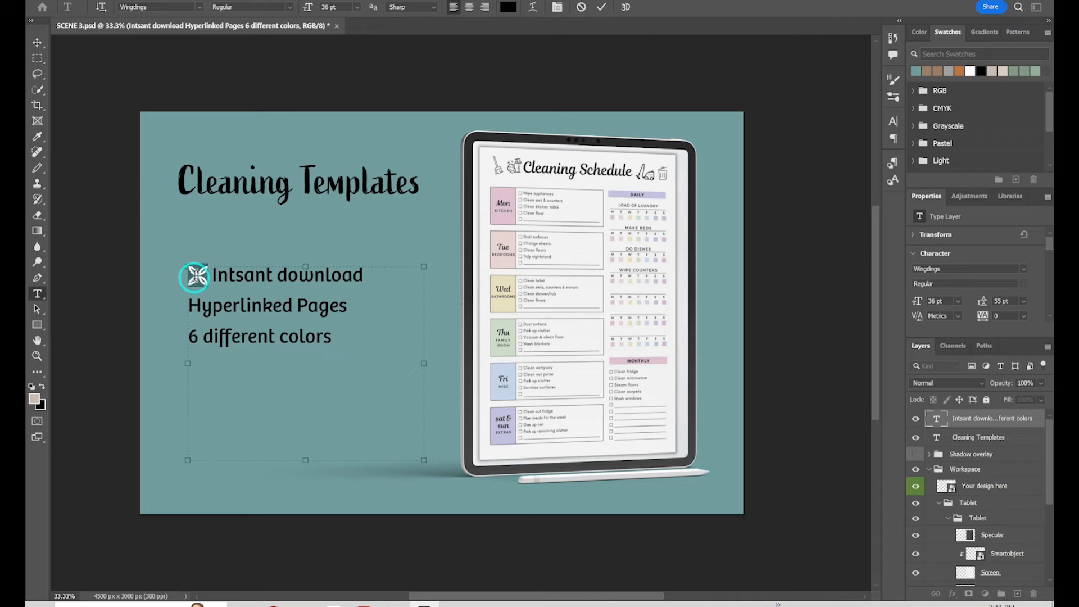
key("ctrl+c")
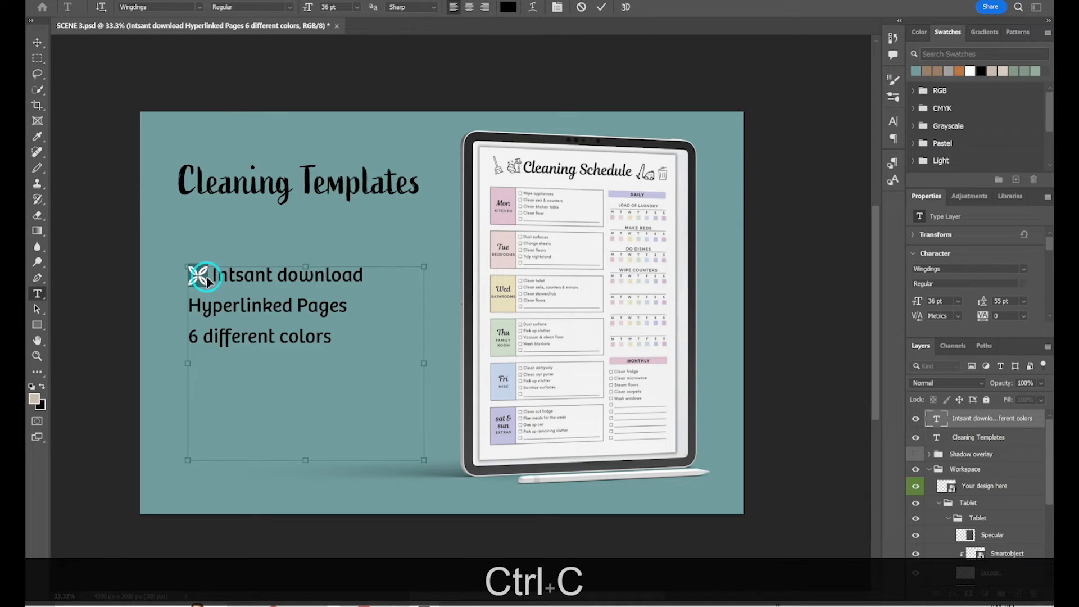
left_click(64, 2)
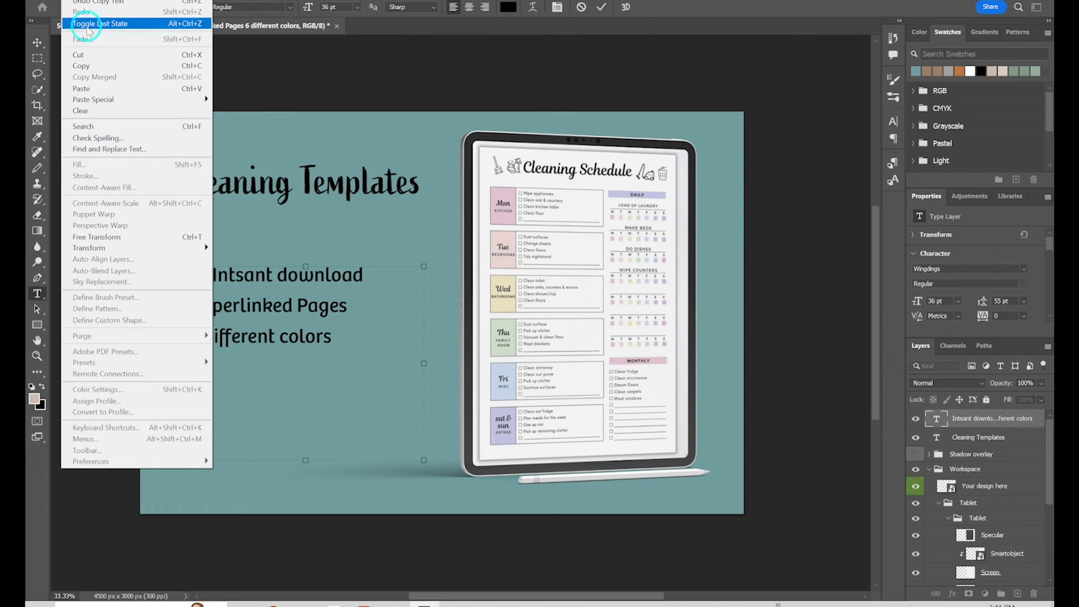
left_click(104, 67)
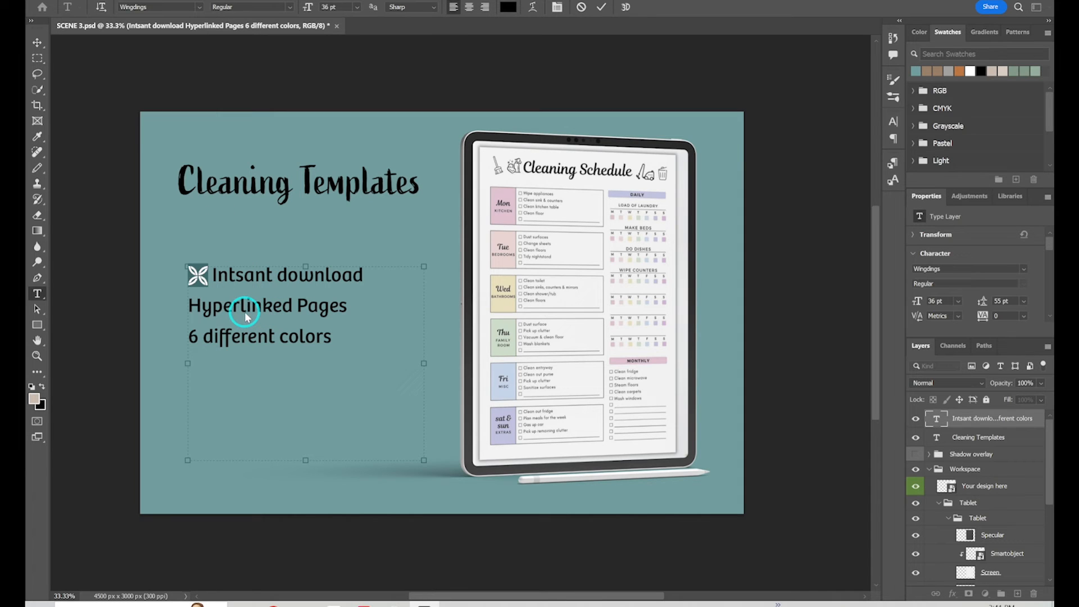
- Add a space before "Hyperlinked Pages" and paste the copied ornament bullet at the start of that line
left_click(187, 305)
left_click(190, 305)
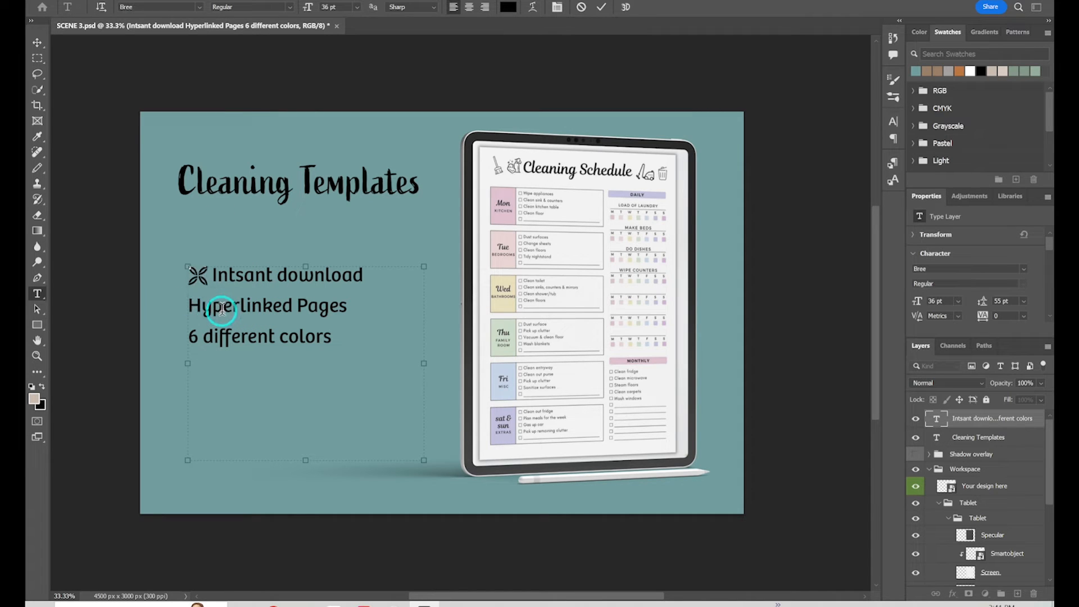
key("Left")
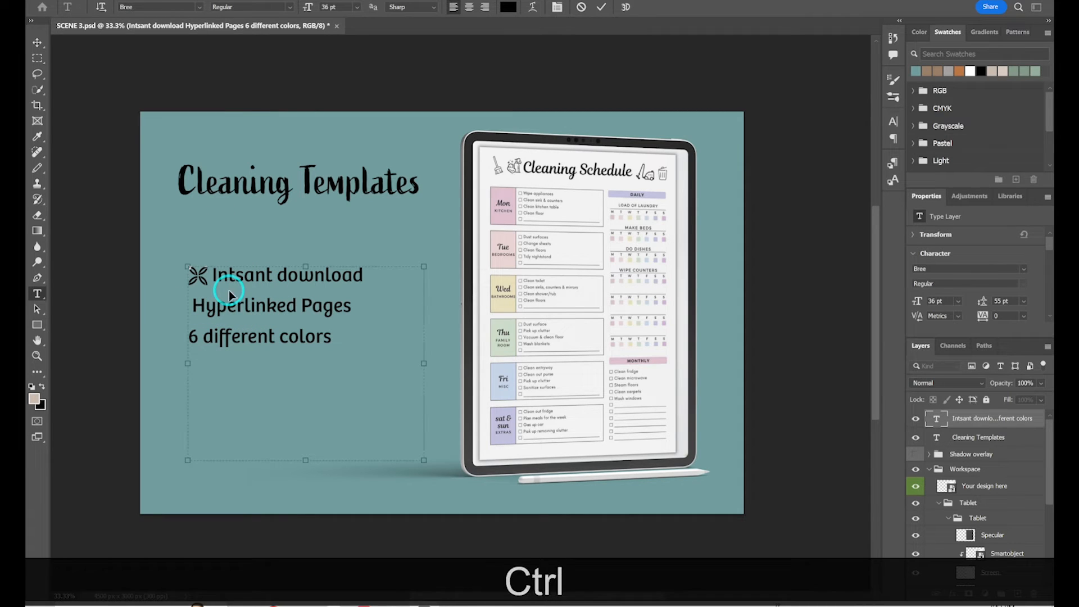
key("ctrl+v")
right_click(203, 308)
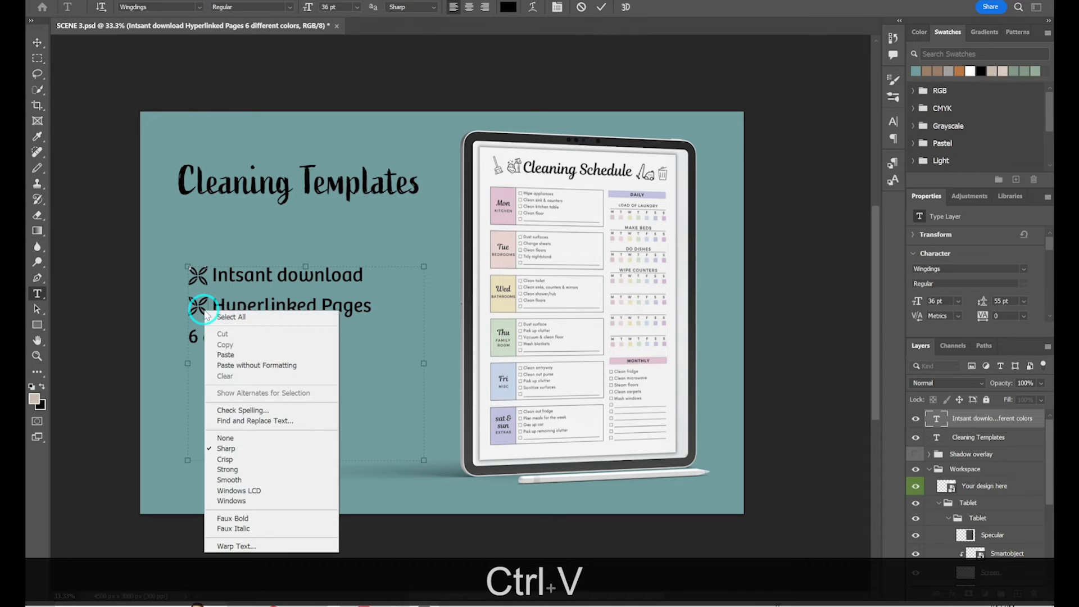
left_click(77, 1)
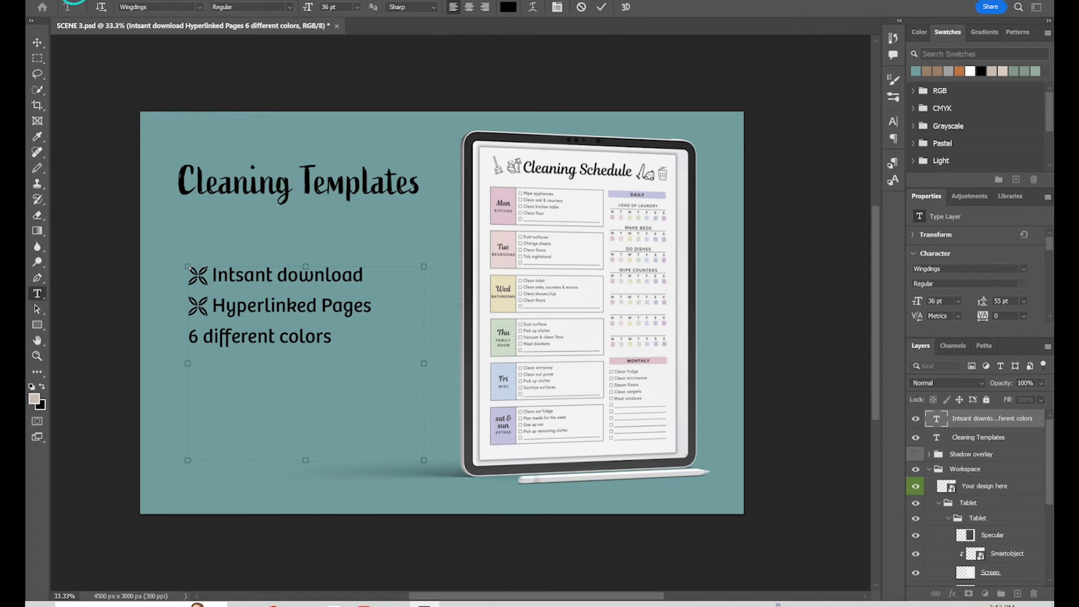
- Paste the ornament bullet before "6 different colors", add spaces after it and commit the text
left_click(191, 336)
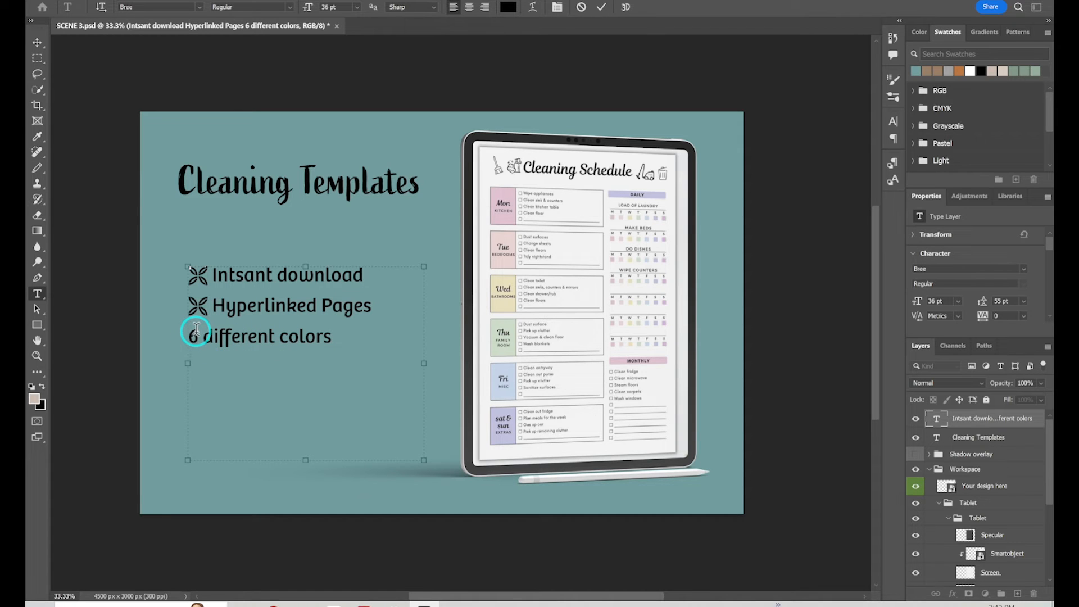
key("Left")
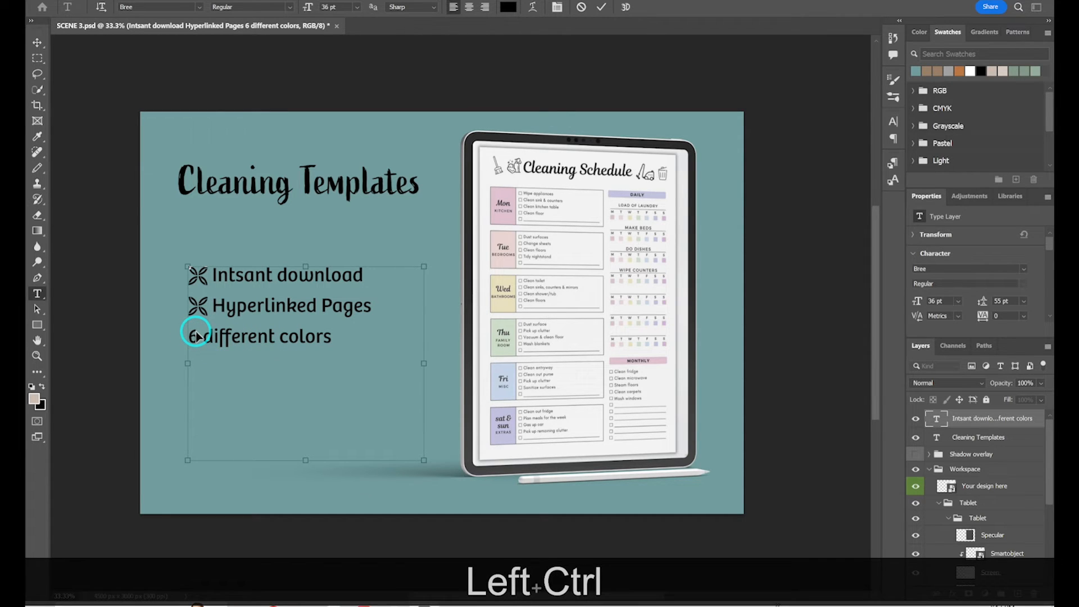
key("ctrl+v")
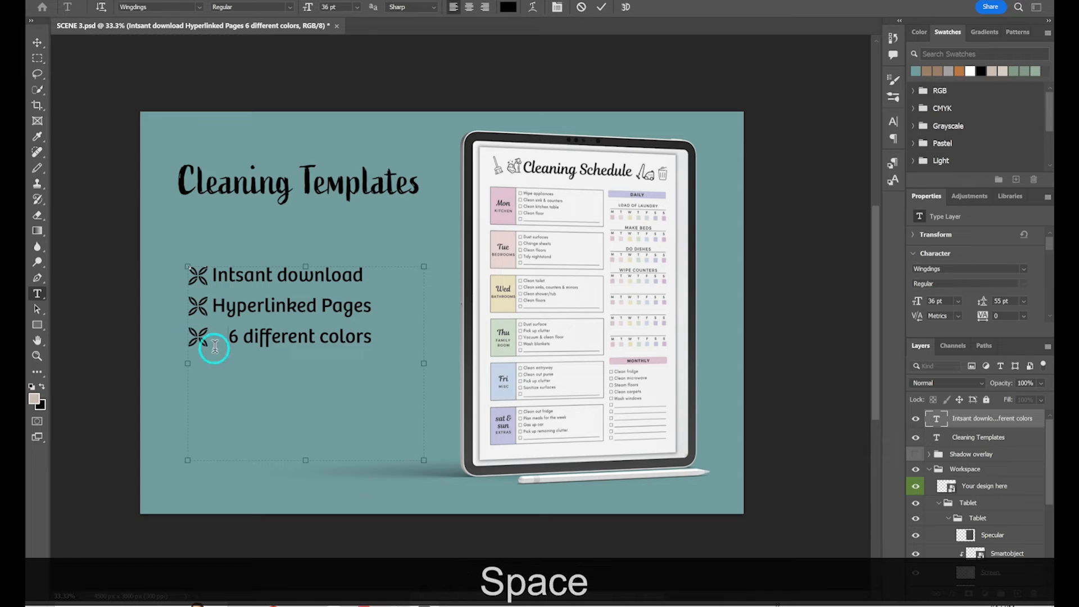
left_click(37, 42)
- Shift the bulleted feature text slightly right, undo the last changes to its first bullet and deselect the text layer
left_click_drag(291, 309, 289, 298)
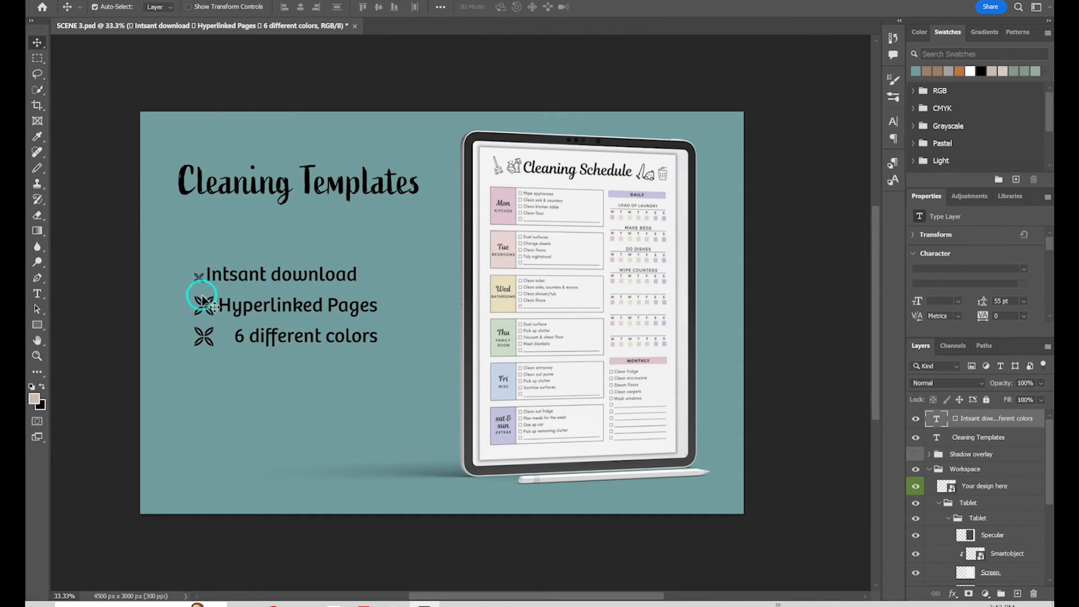
key("ctrl+z")
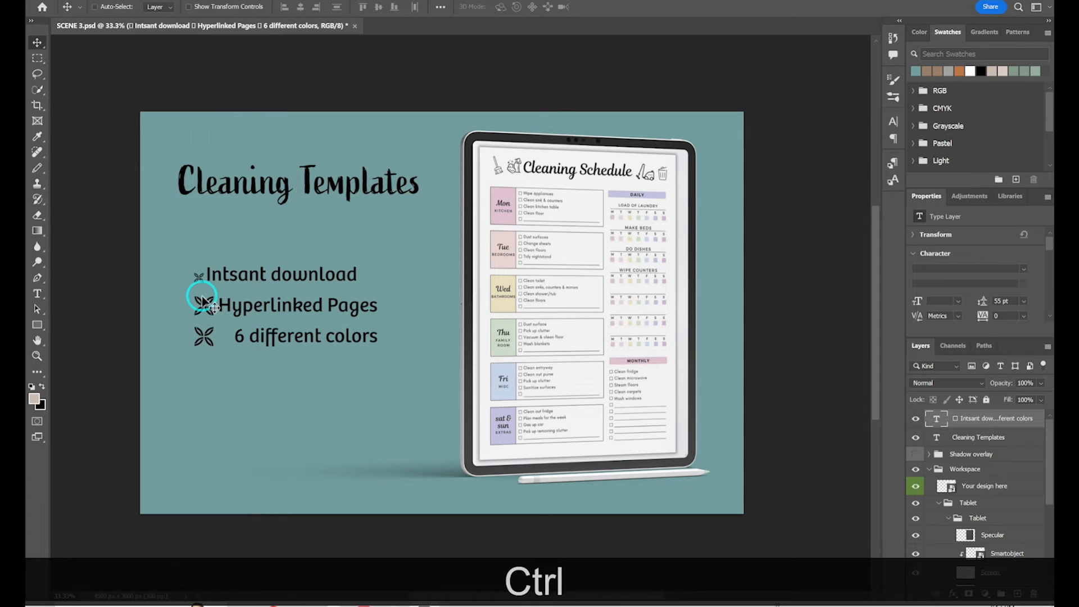
key("ctrl+z")
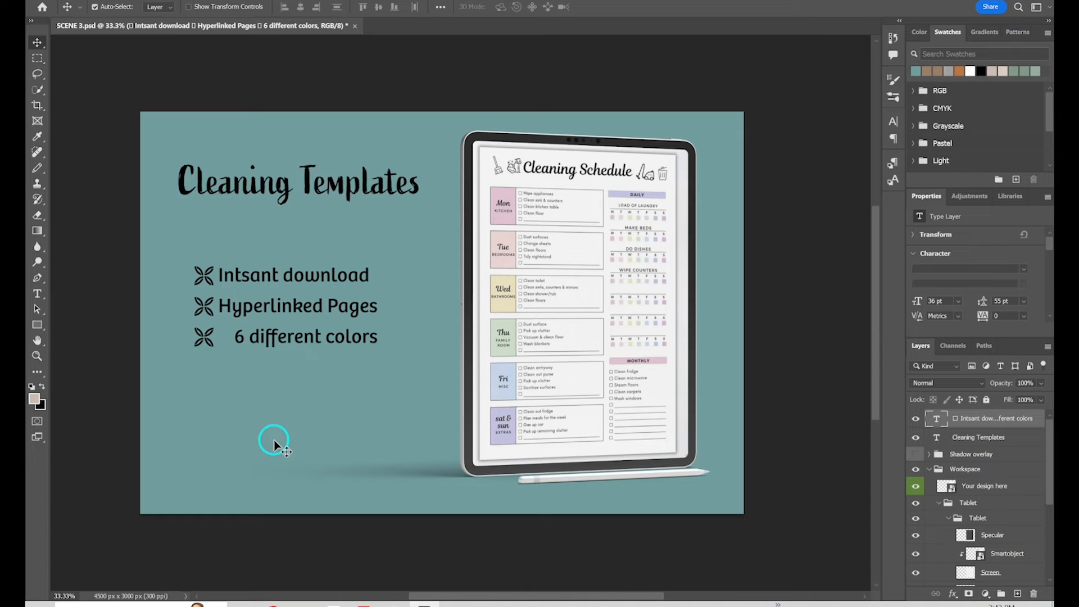
left_click(291, 448)
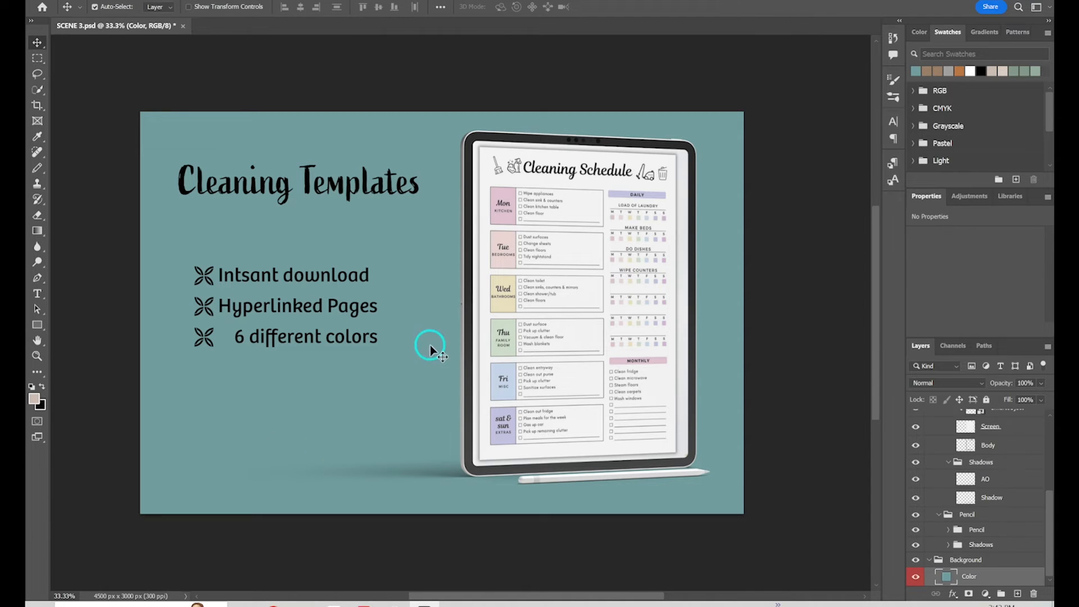
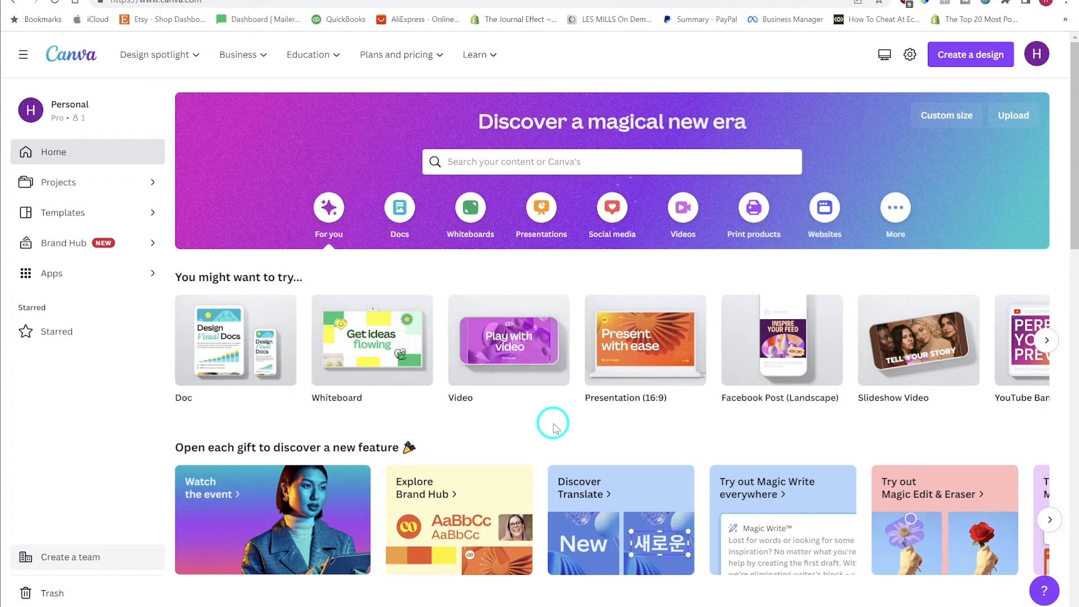
- Search Canva's templates for "ipad mockup video"
scroll(556, 411, "down", 2)
scroll(554, 410, "up", 2)
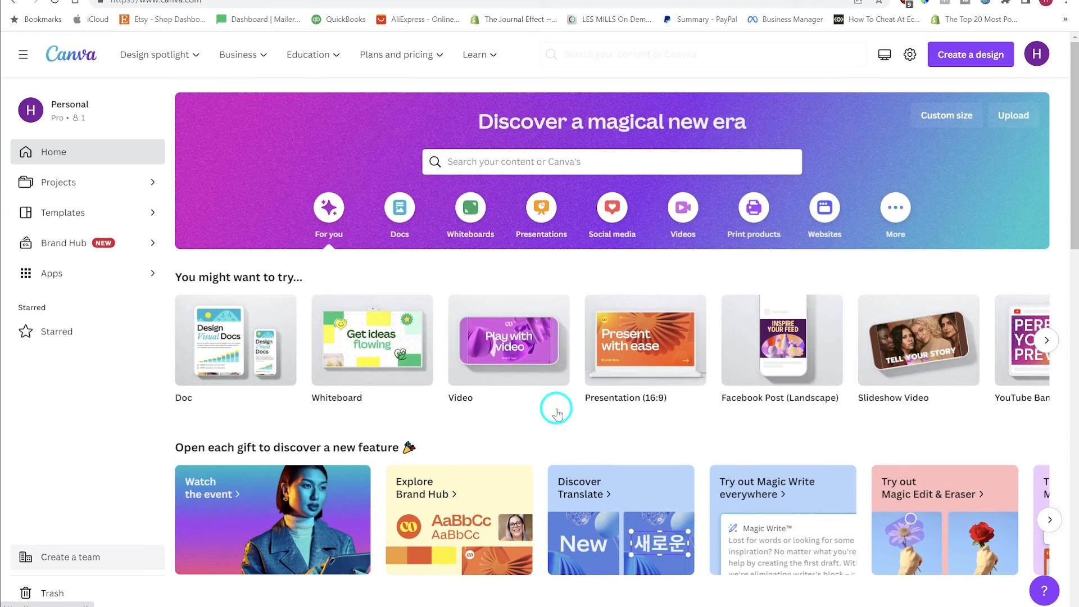
left_click(513, 163)
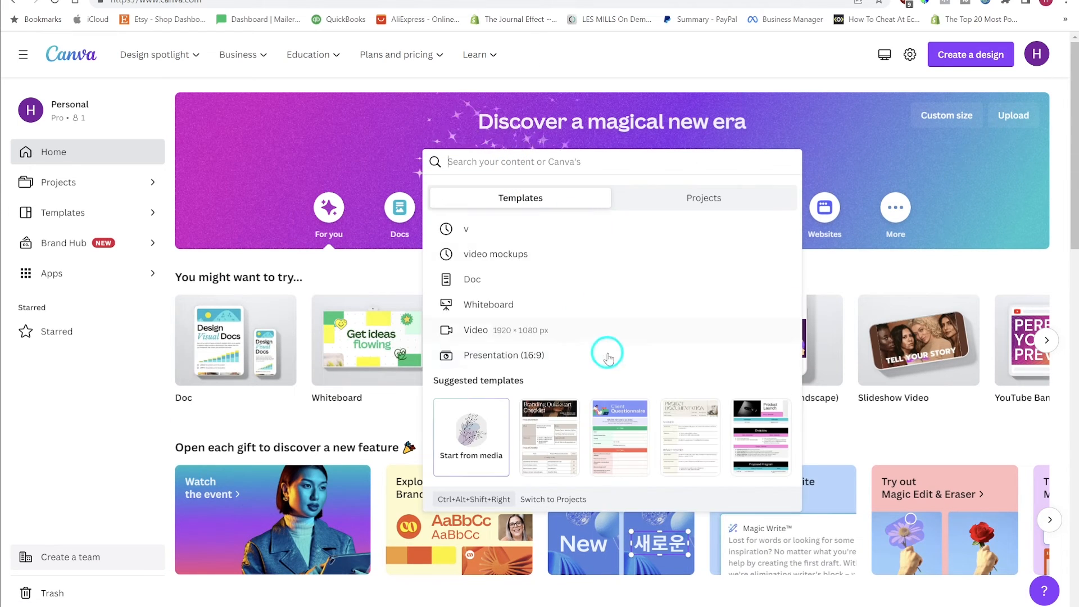
type("ipad .o")
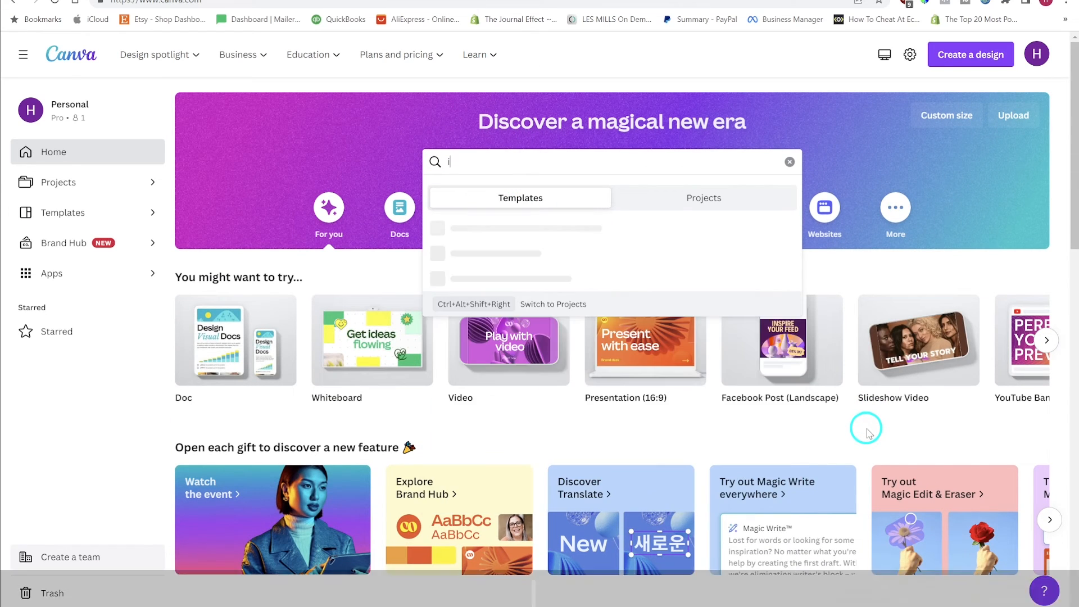
key("BackSpace")
key("BackSpace")
type("m")
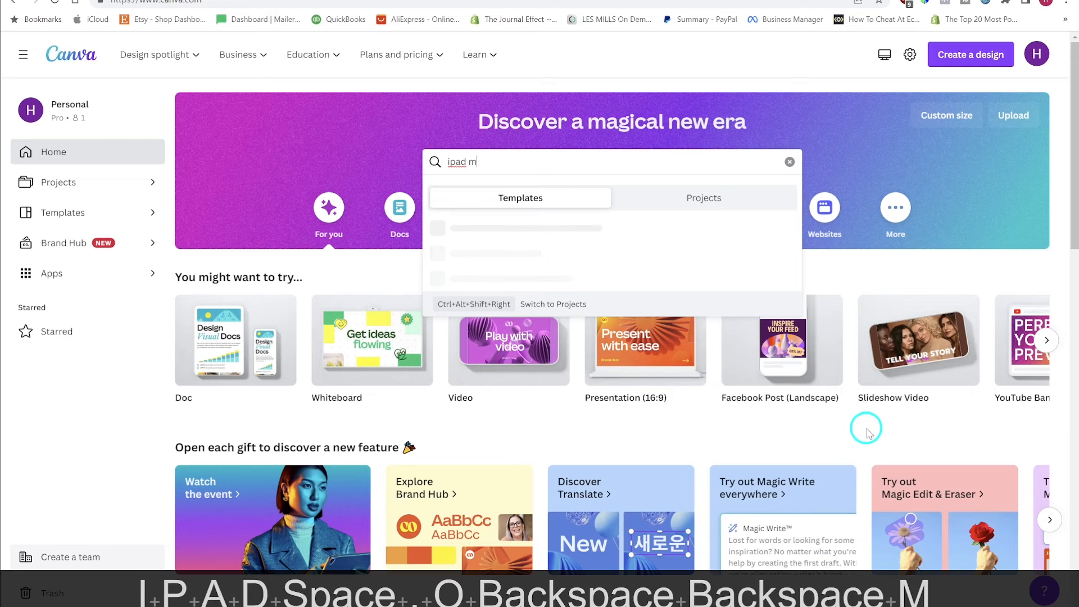
type("ock")
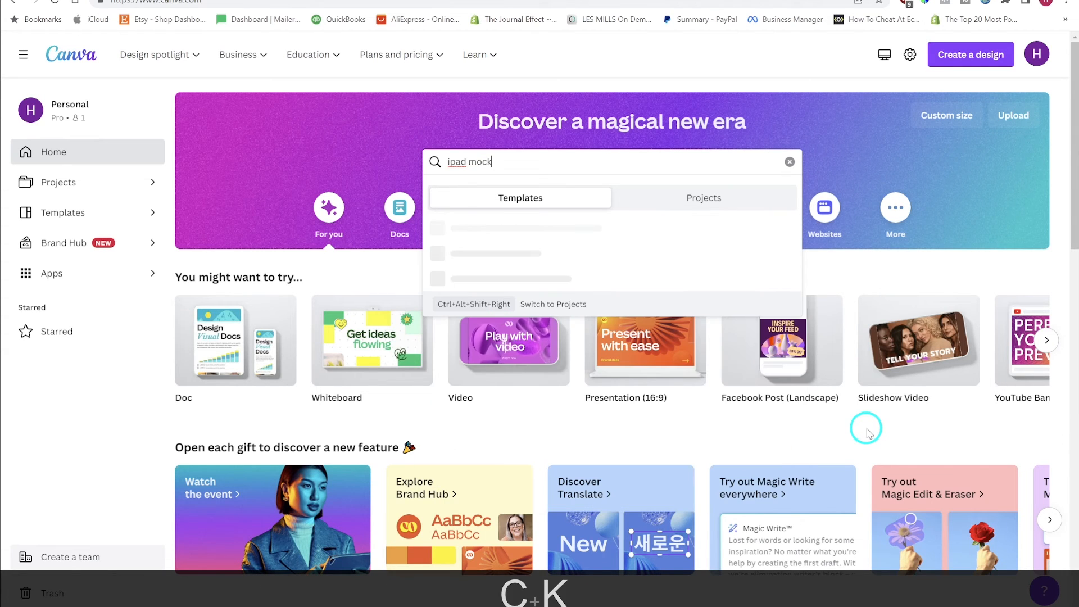
type("up video")
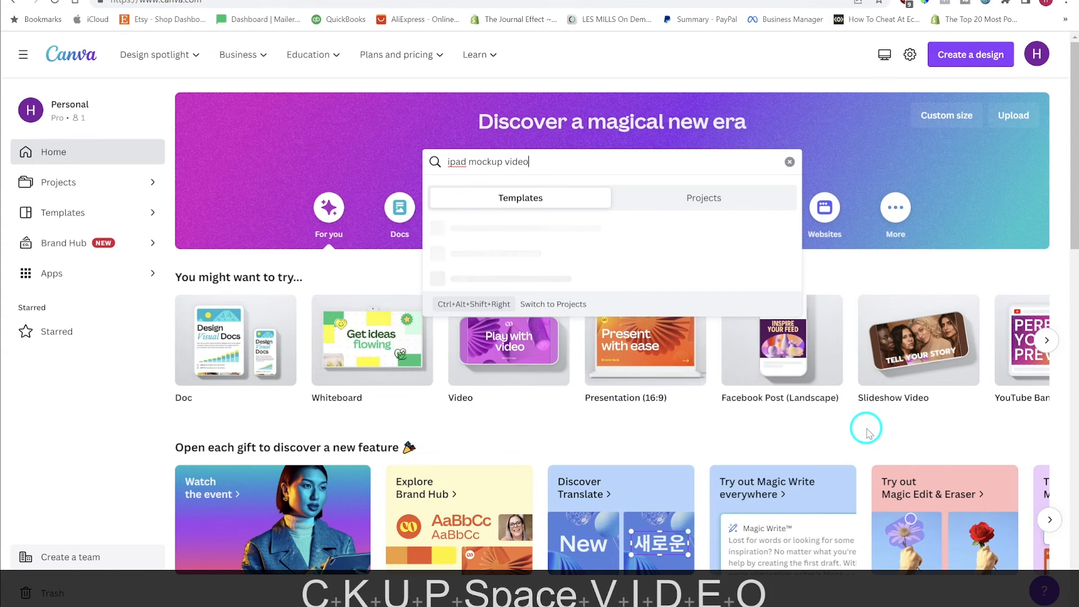
key("Return")
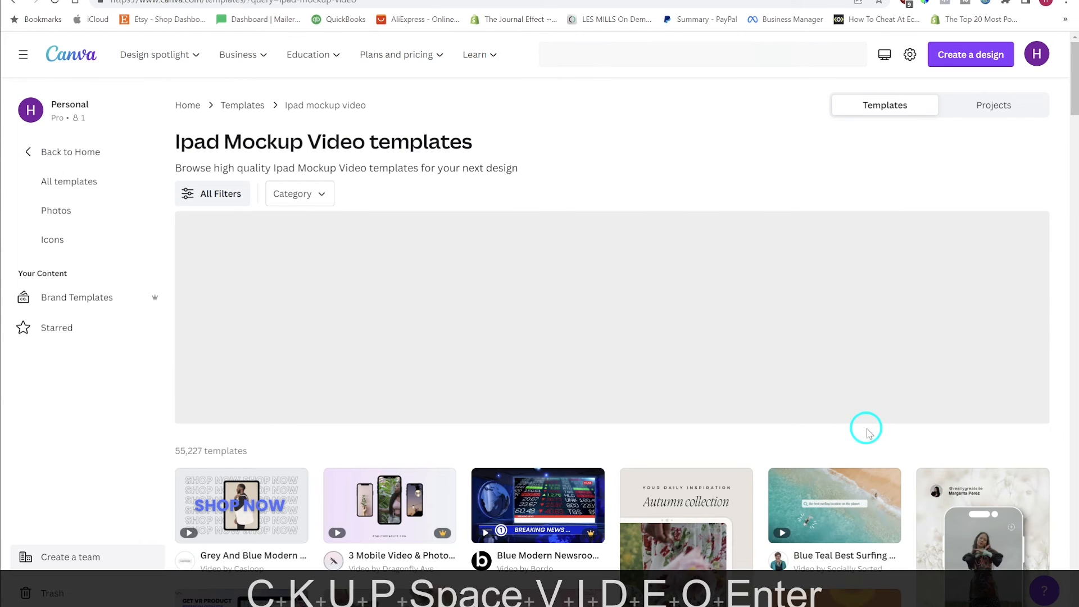
- Browse the template results for device mockups and preview the Website Launch Gradient With Laptop And Phone Mockup template
scroll(742, 378, "down", 5)
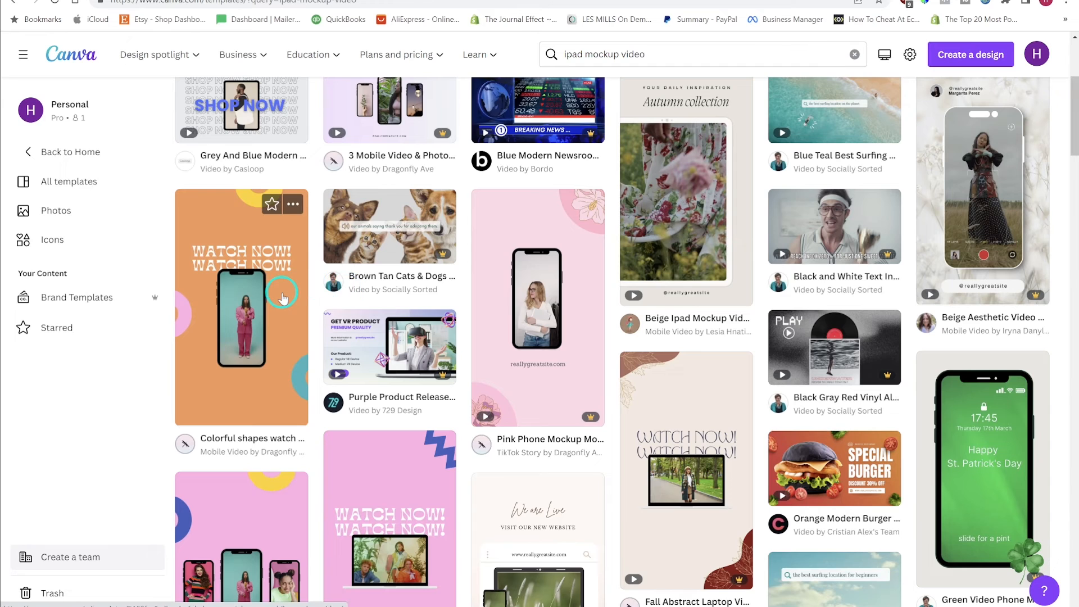
scroll(655, 258, "down", 5)
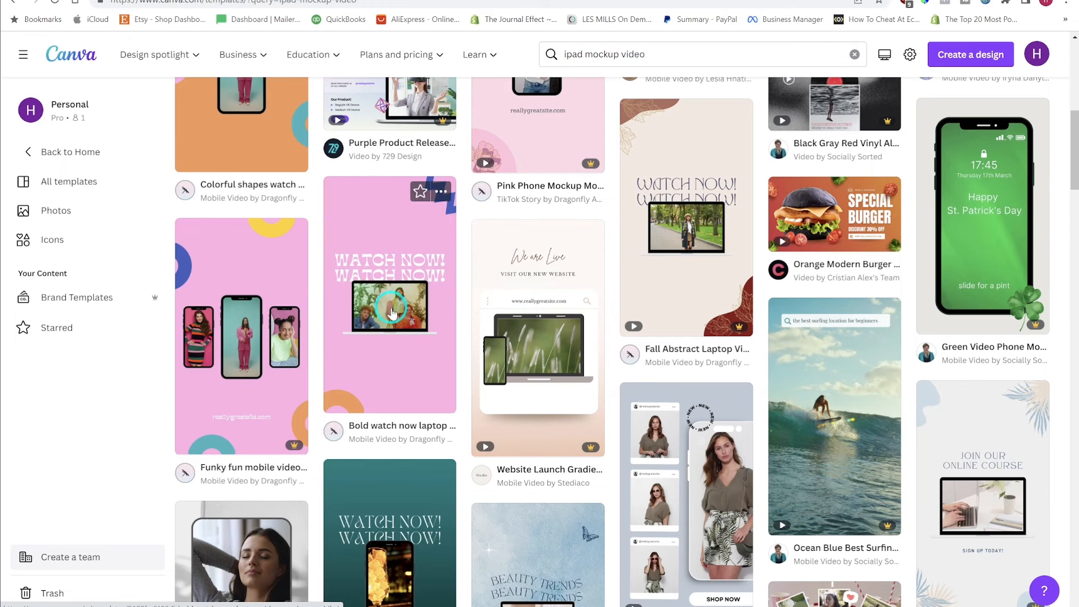
scroll(525, 373, "down", 3)
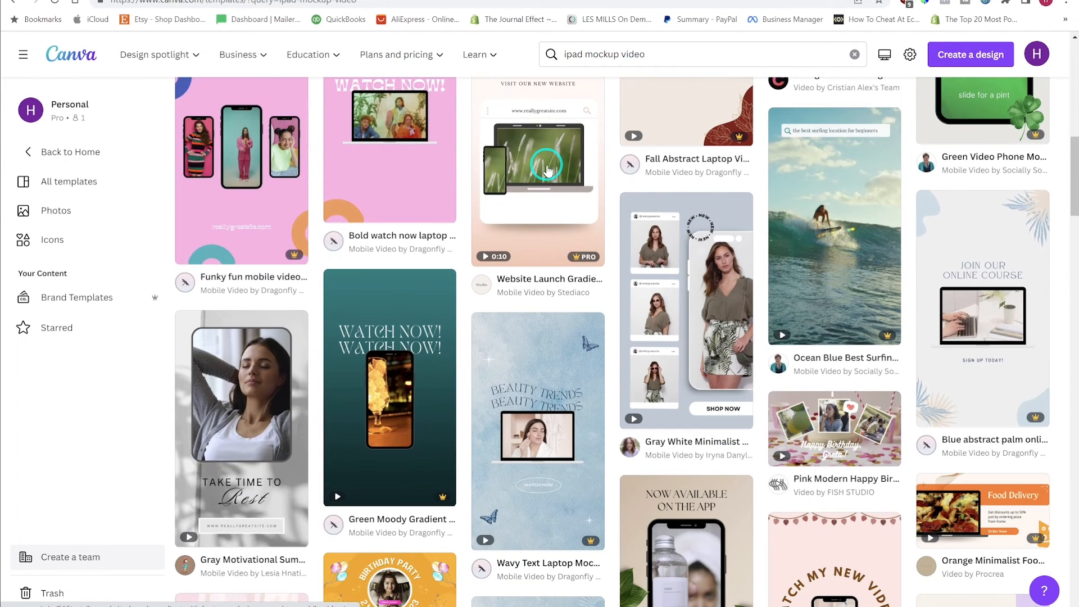
left_click(548, 169)
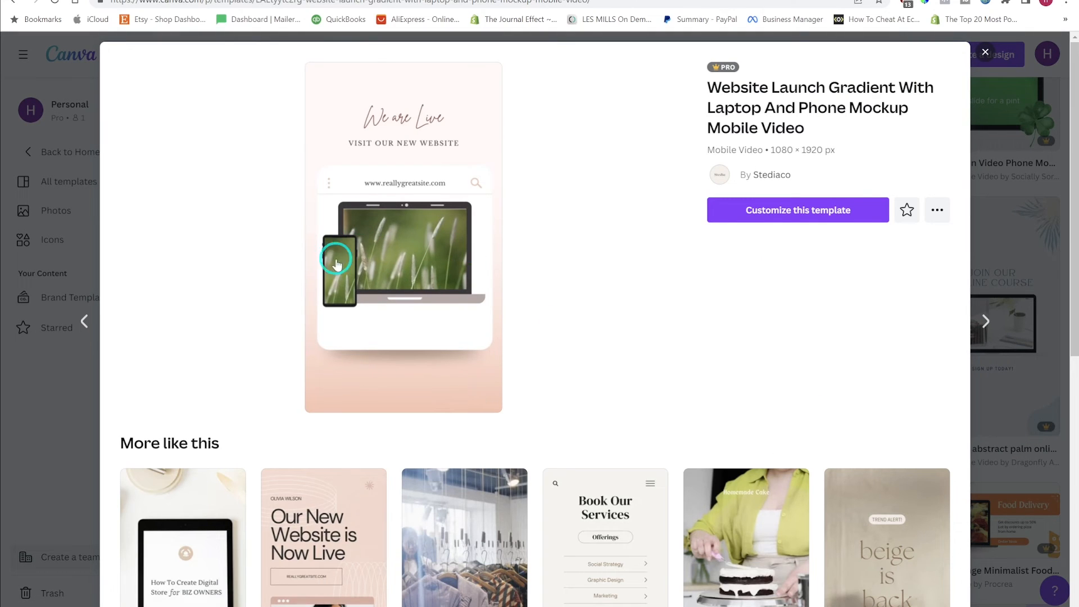
left_click(987, 53)
scroll(611, 344, "down", 10)
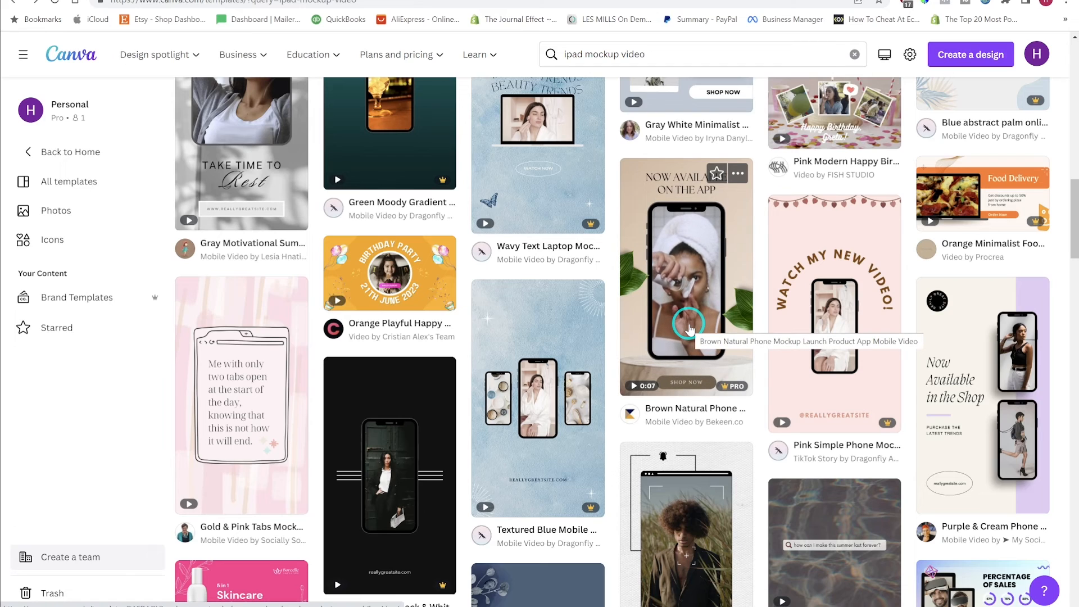
scroll(690, 326, "down", 9)
scroll(551, 388, "up", 15)
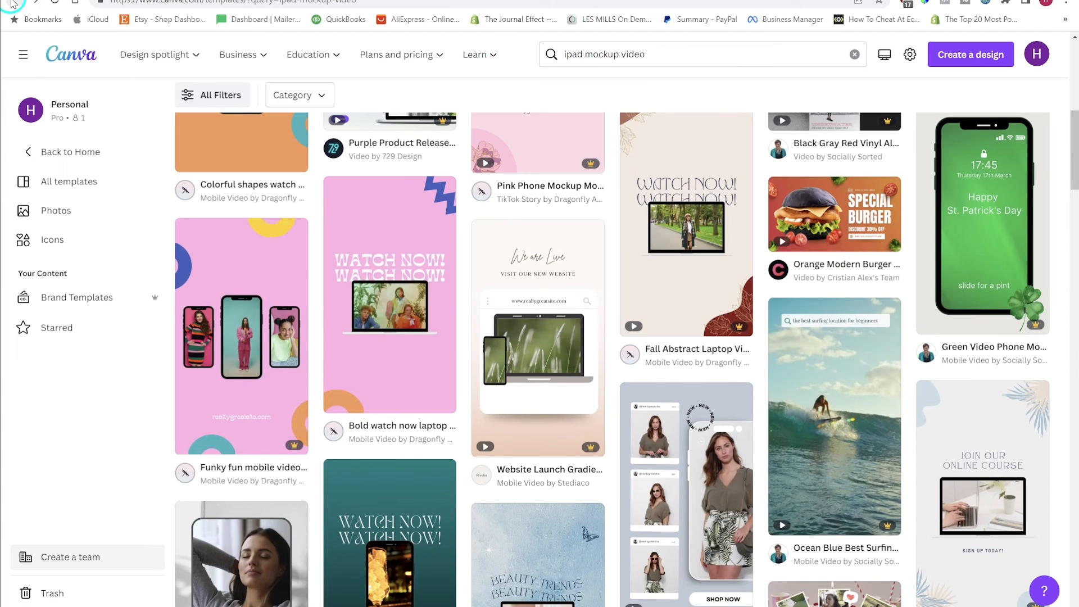
- Create a blank Video design from the home page and apply the "The Science of Making Latte Art" template
left_click(12, 4)
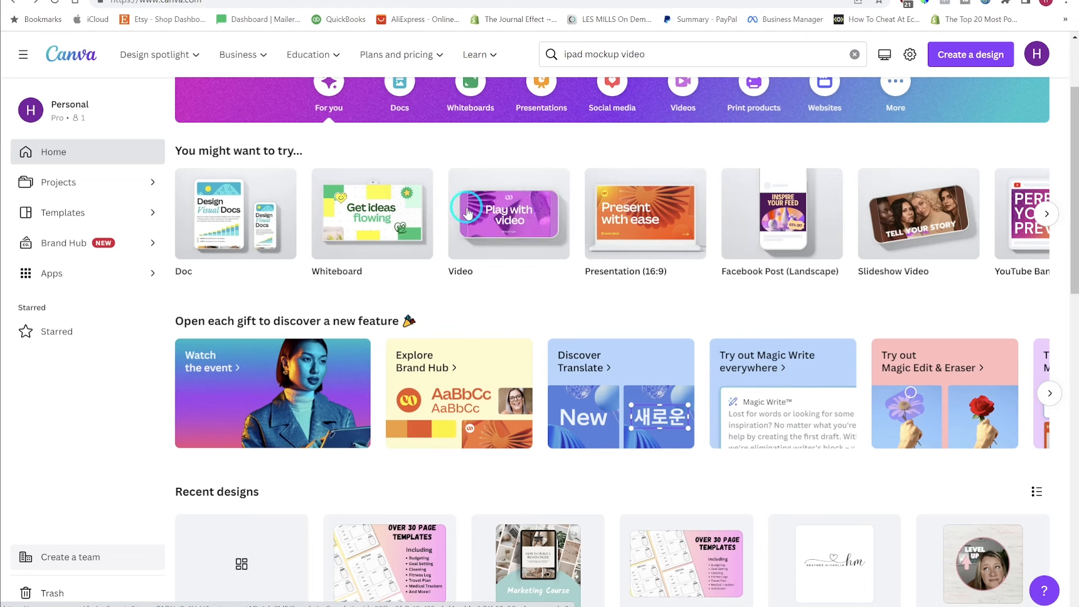
left_click(498, 215)
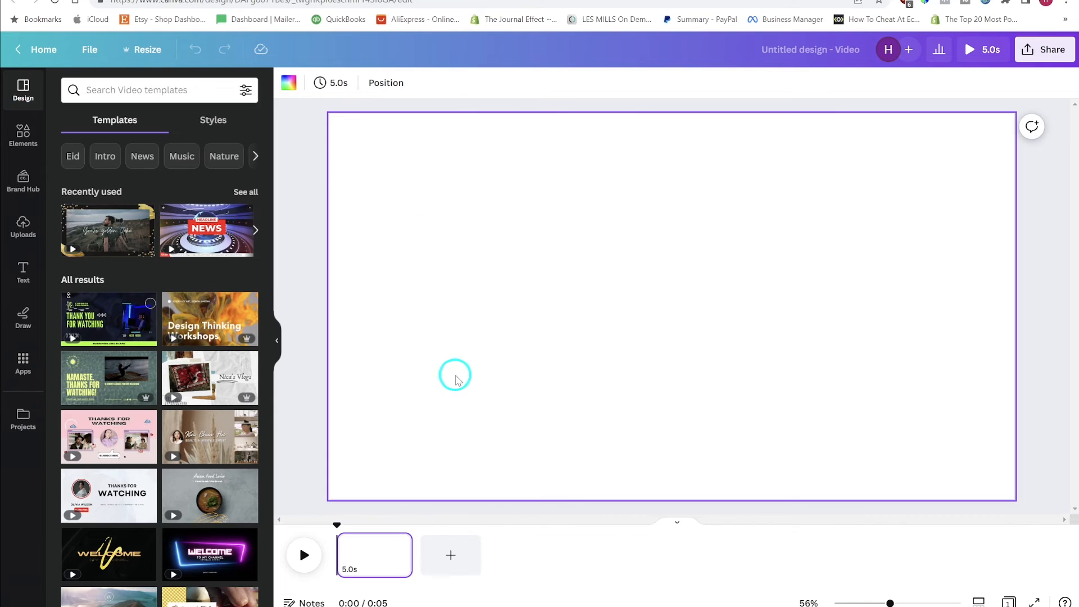
scroll(129, 359, "down", 5)
left_click(119, 362)
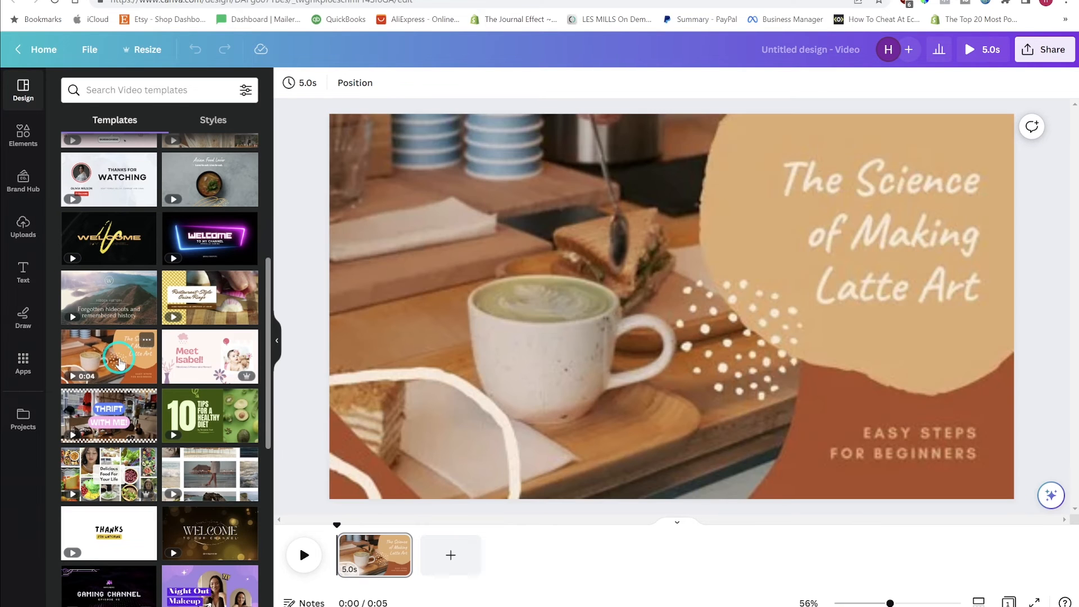
left_click(565, 308)
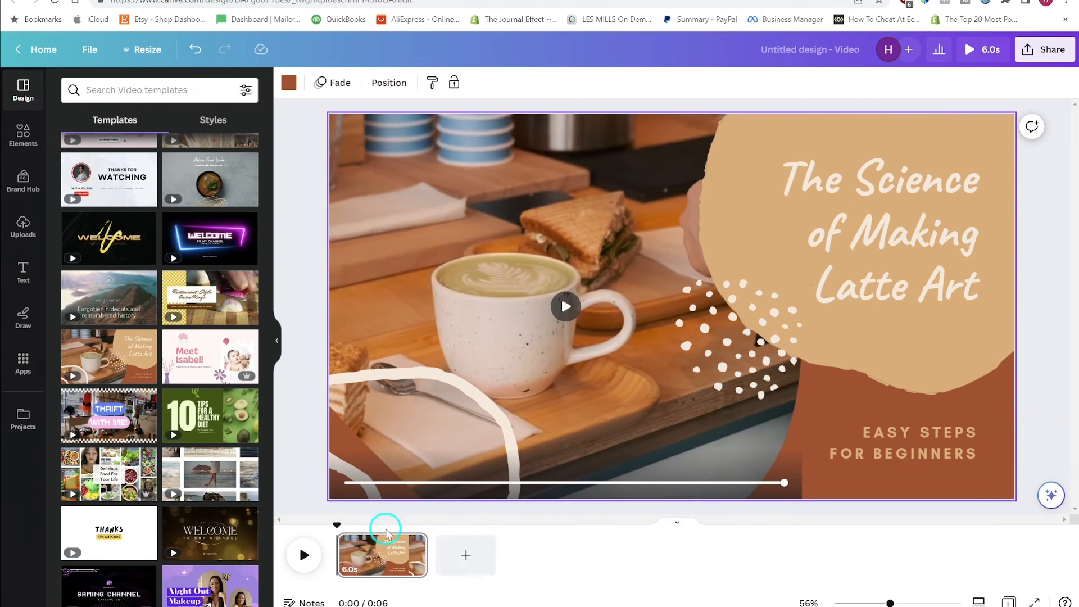
- Replace the page with the Breaking News template and try the "Introducing" phone mockup template in its place
scroll(193, 475, "down", 5)
left_click(211, 452)
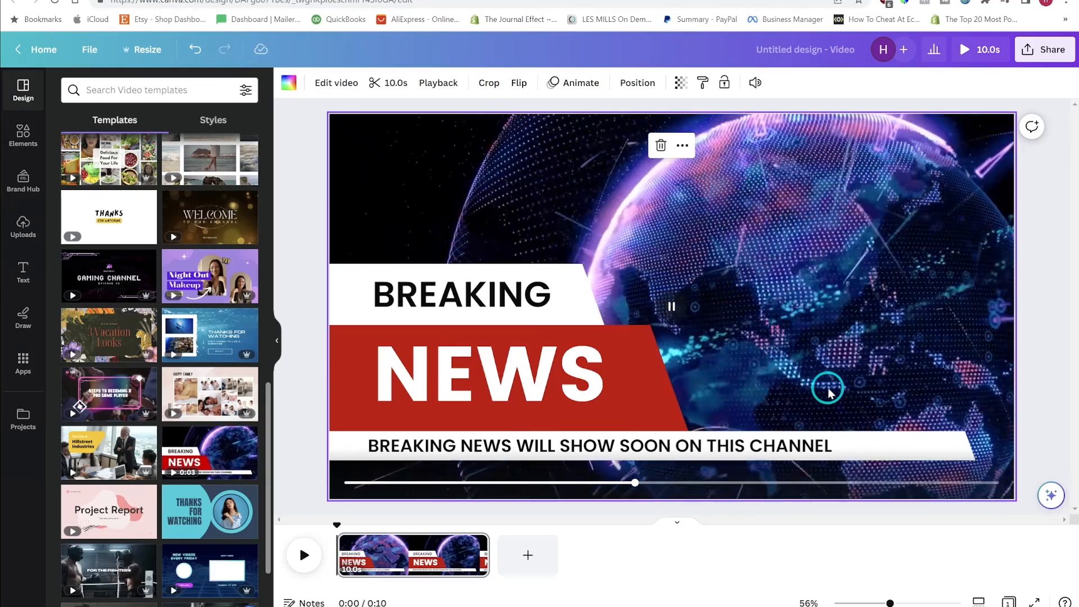
scroll(147, 440, "down", 2)
scroll(147, 440, "down", 3)
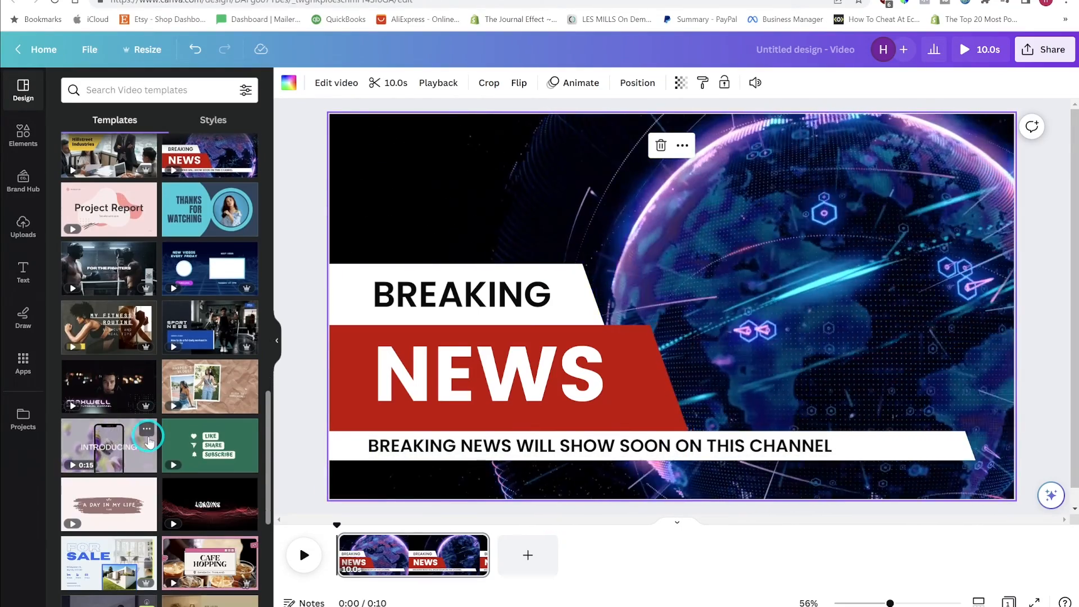
scroll(148, 442, "down", 1)
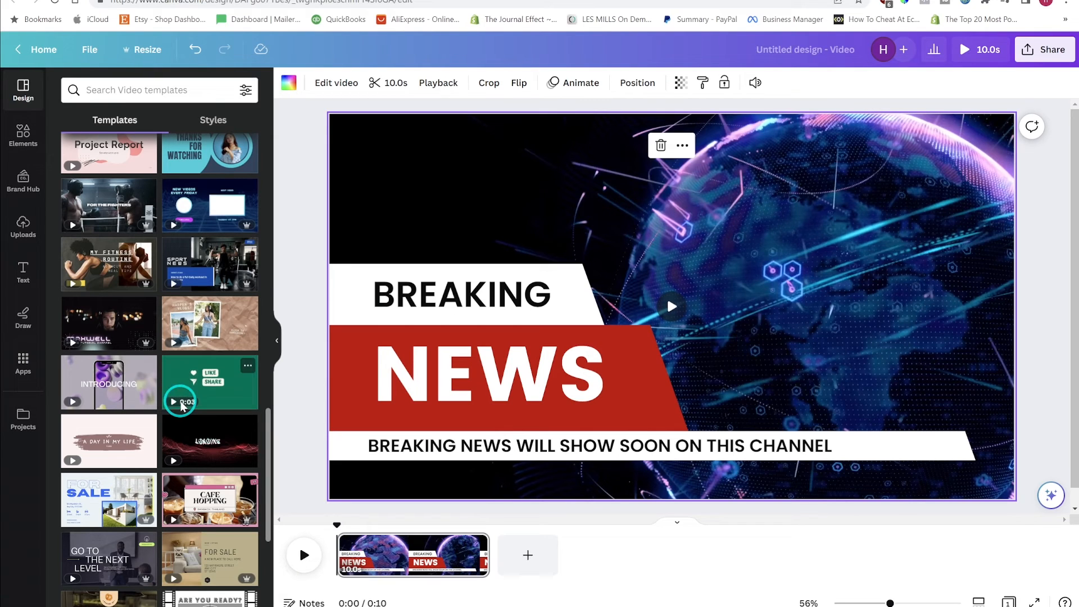
left_click(126, 387)
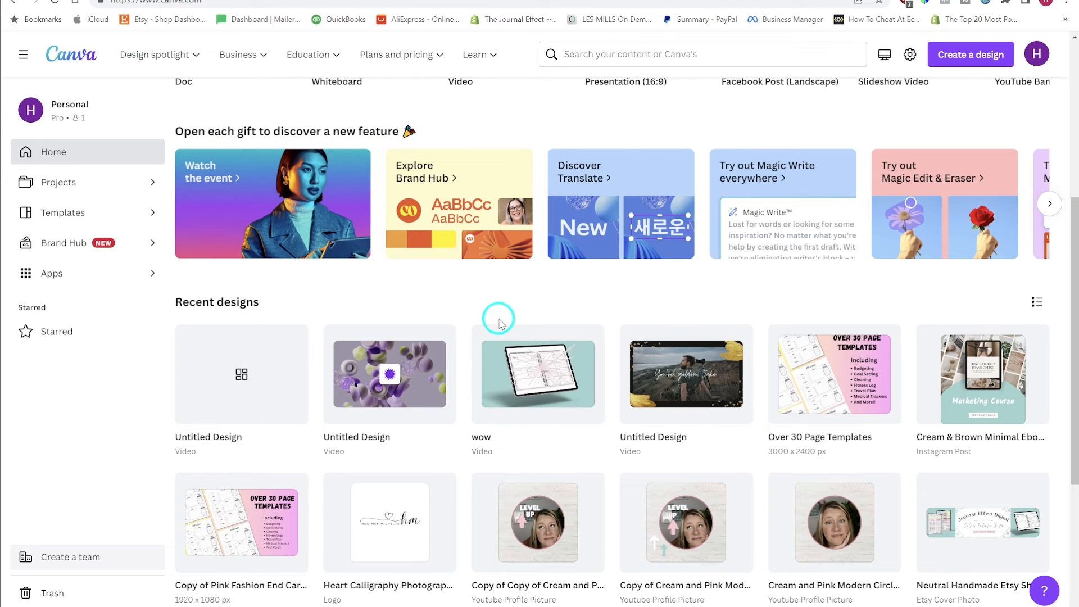
- Create a new blank Slideshow Video design of 1920 × 1080 px from the home page
scroll(499, 325, "up", 6)
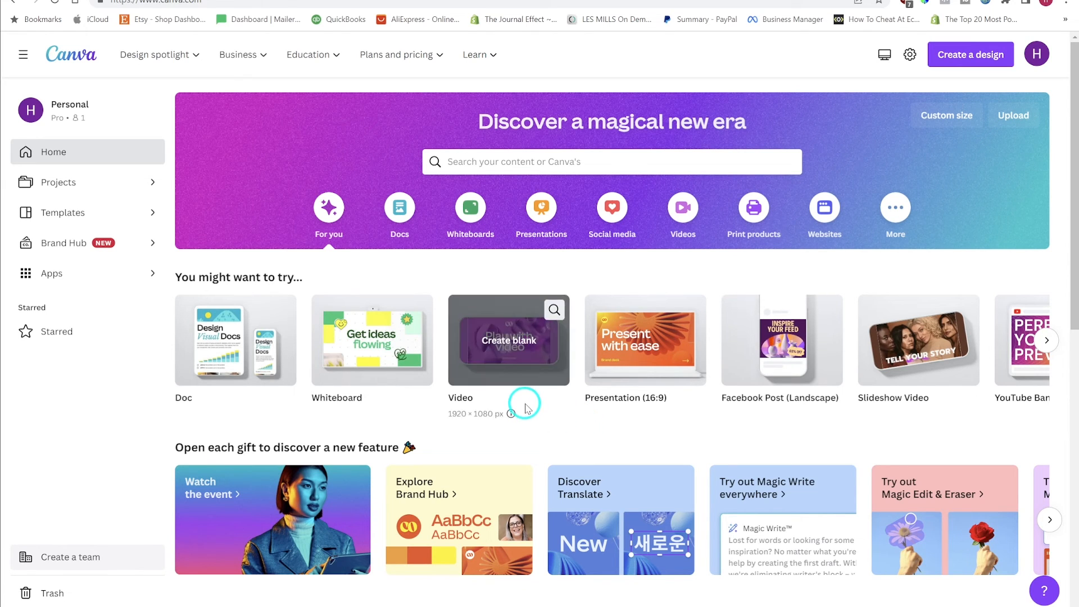
scroll(525, 403, "down", 1)
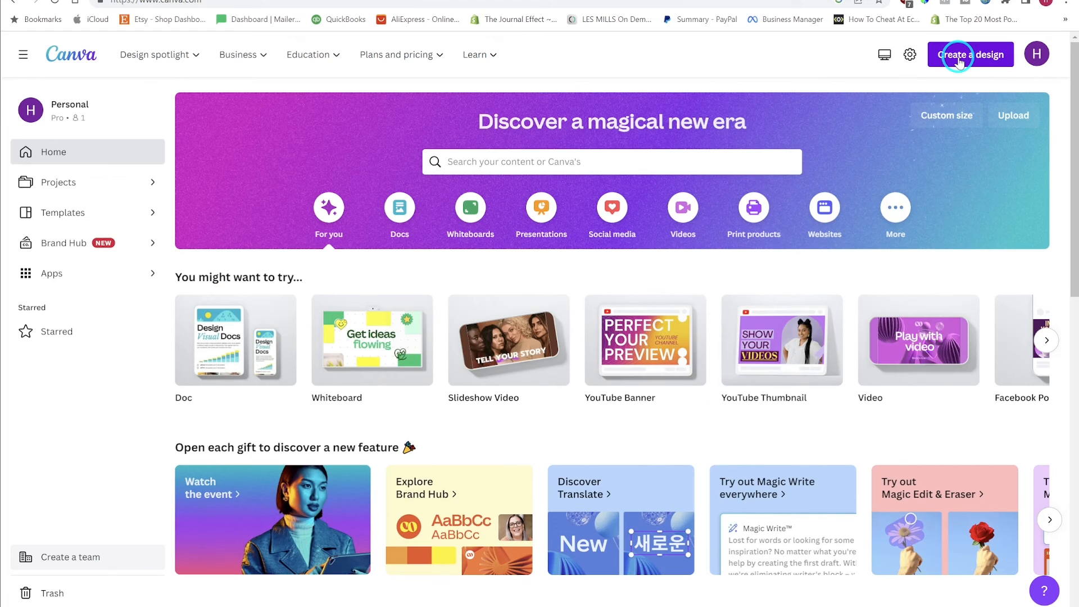
left_click(954, 55)
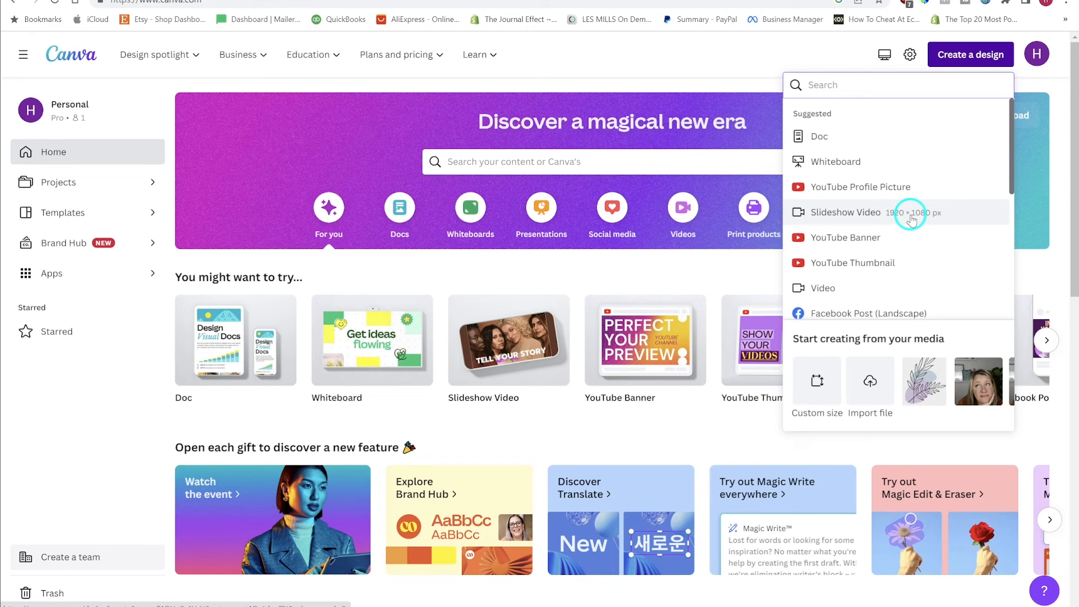
left_click(887, 218)
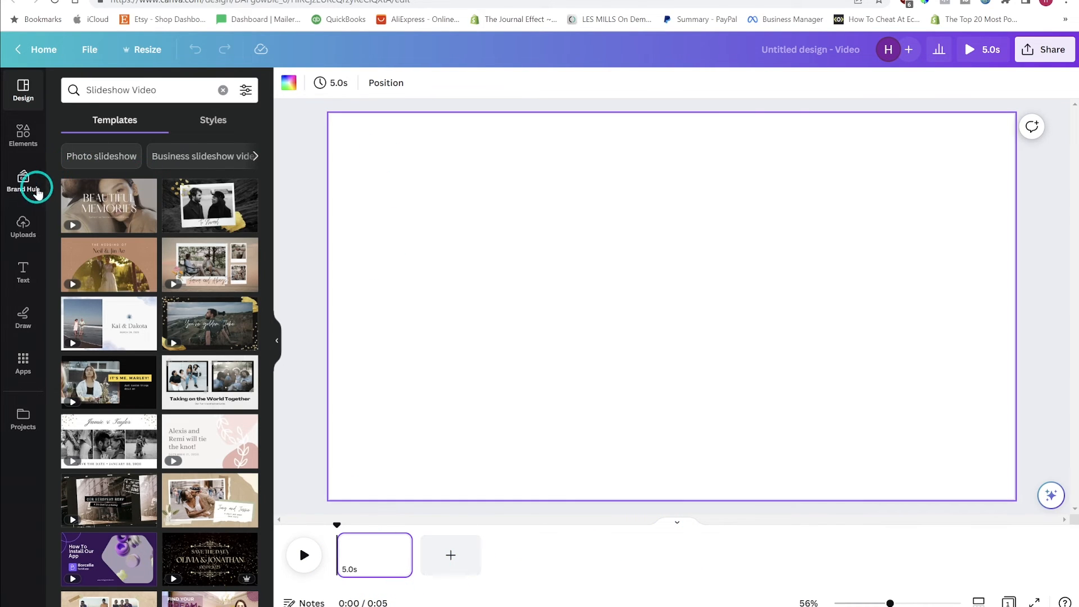
- Fill the blank page with the uploaded teal tablet planner mockup image
left_click(22, 228)
scroll(234, 426, "down", 3)
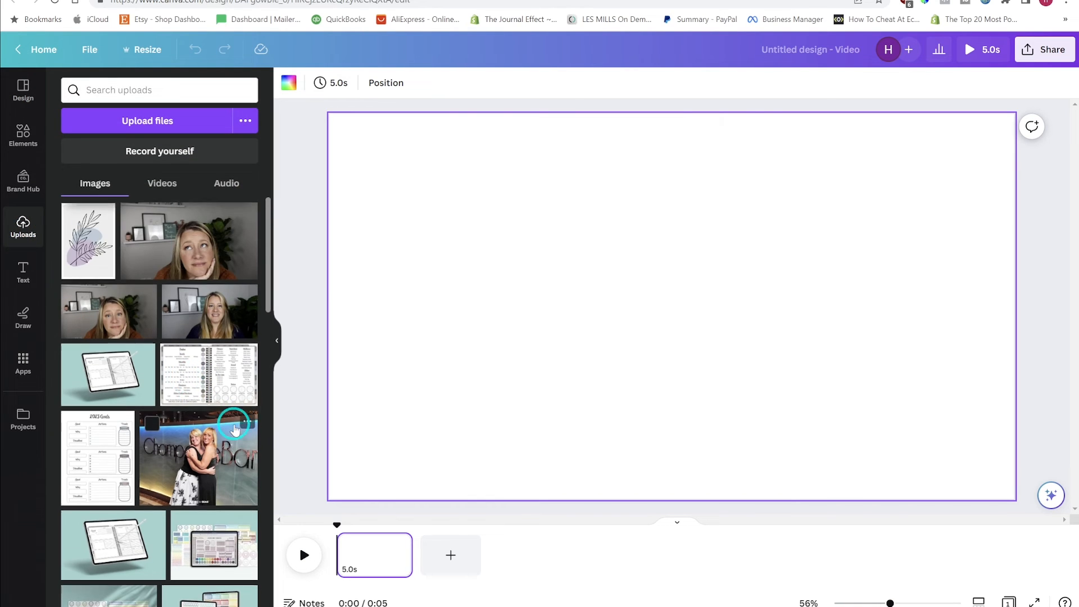
left_click_drag(125, 427, 455, 364)
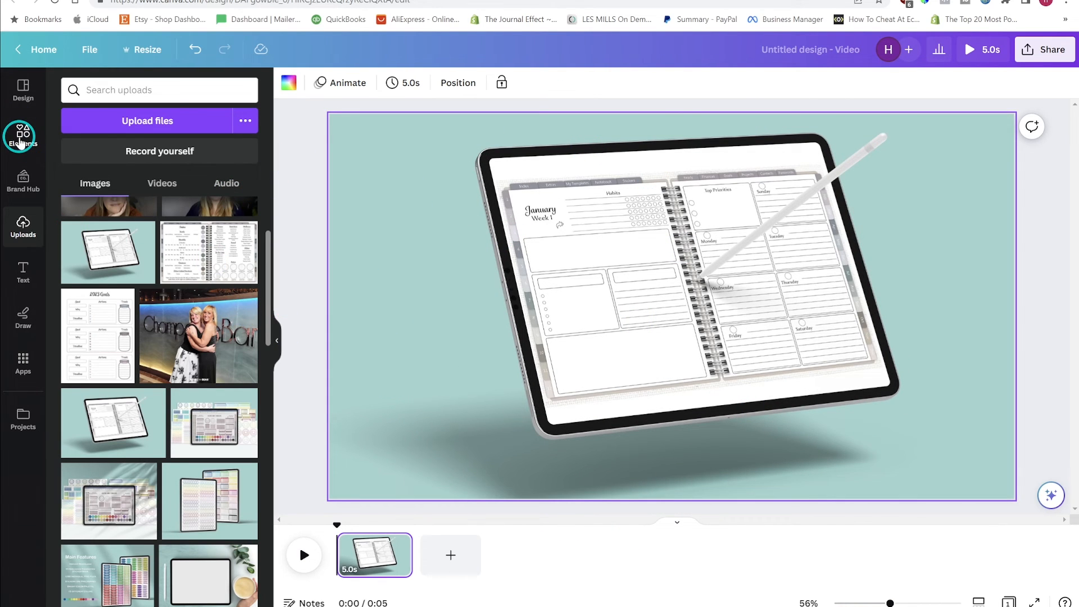
- Search the elements for "hearts" and show all matching graphics
left_click(19, 141)
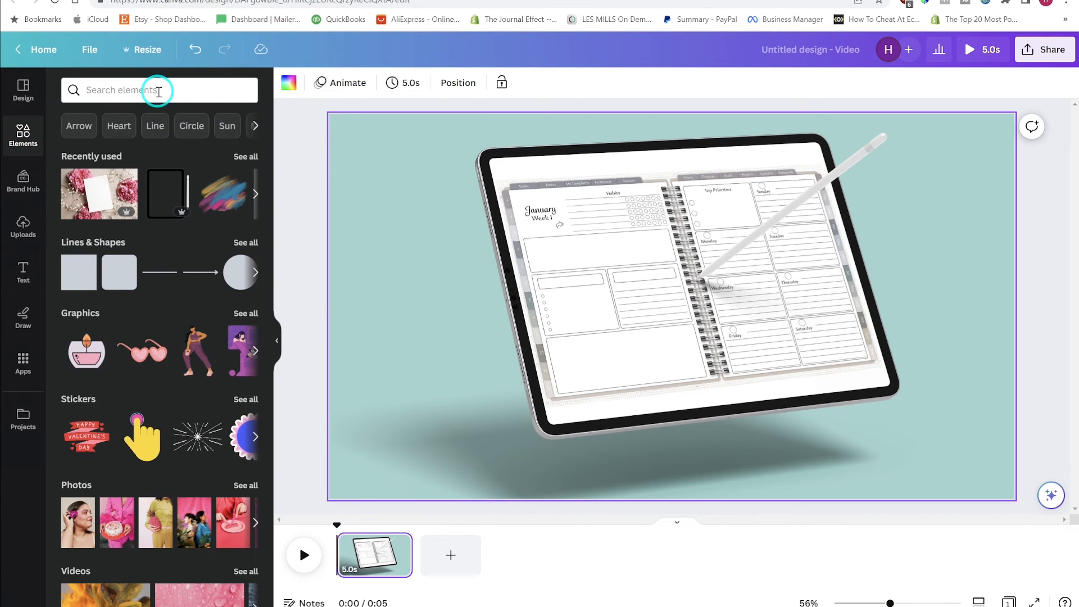
left_click(156, 90)
left_click(151, 95)
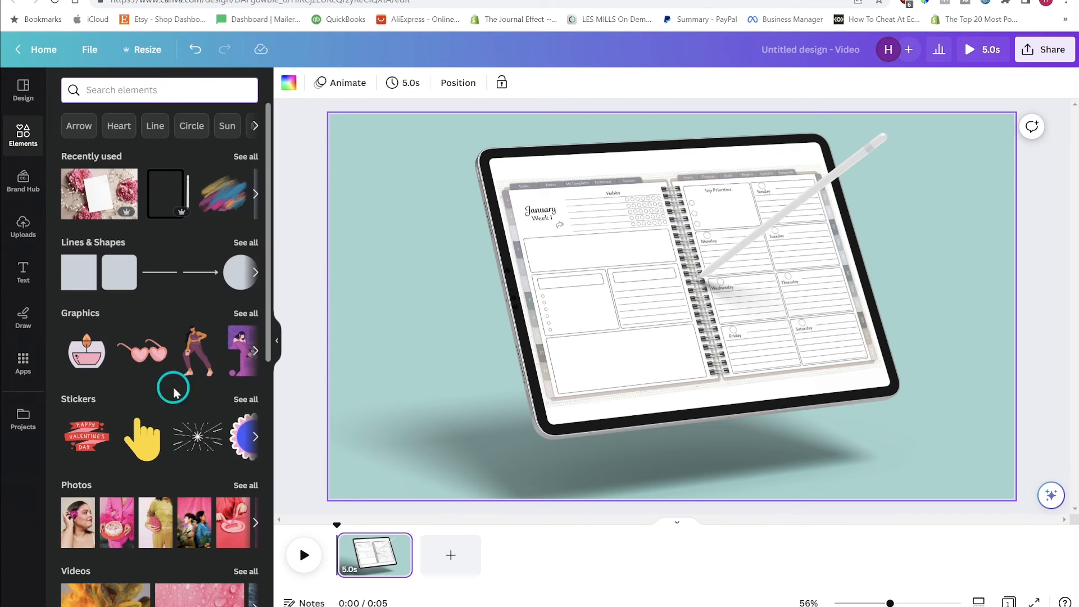
type("heae")
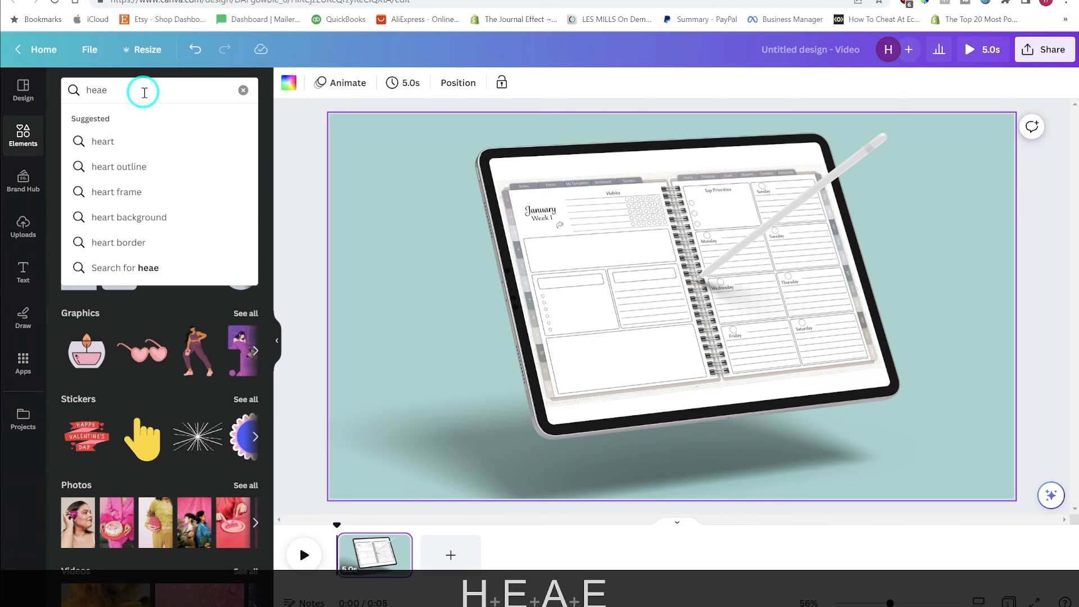
key("BackSpace")
type("rts")
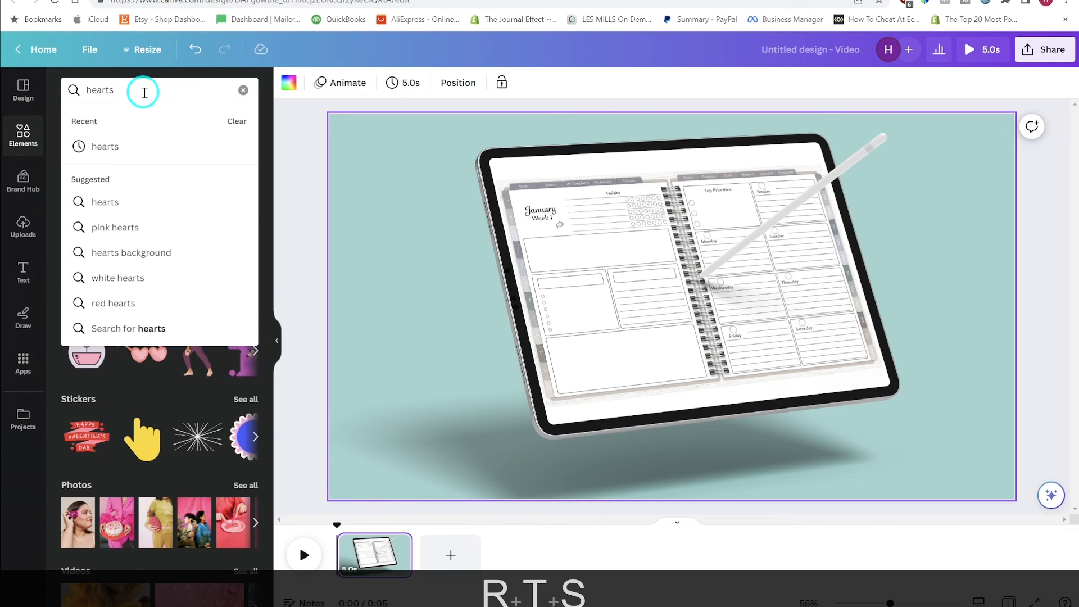
key("Return")
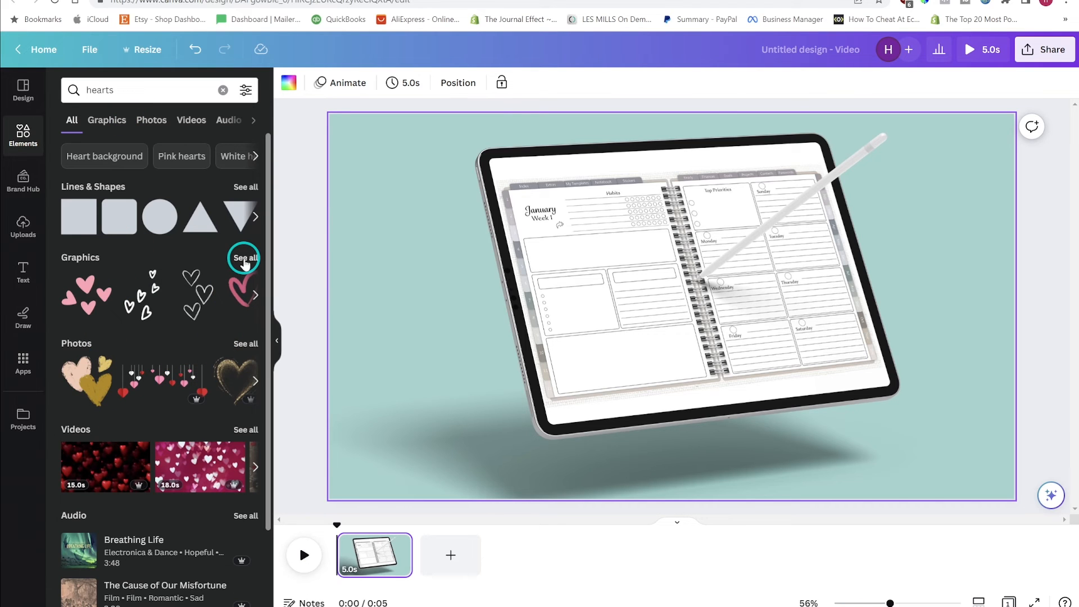
left_click(248, 259)
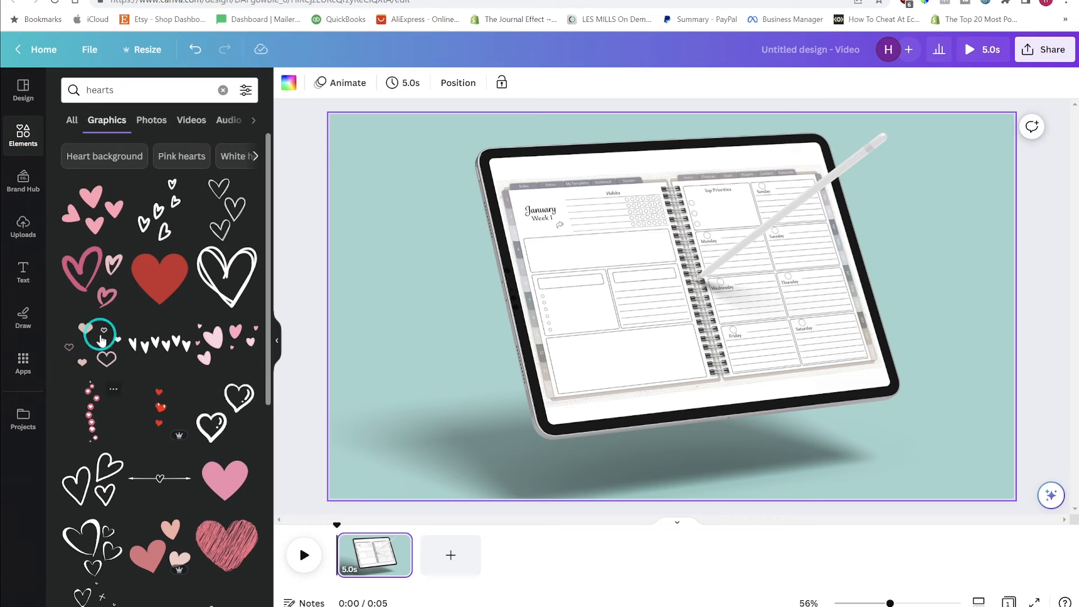
- Place two copies of the white outlined heart pair, one at the page's upper right and one left of the tablet
scroll(196, 424, "down", 2)
left_click_drag(238, 282, 472, 272)
left_click_drag(713, 470, 544, 290)
left_click_drag(496, 226, 405, 301)
scroll(245, 427, "down", 2)
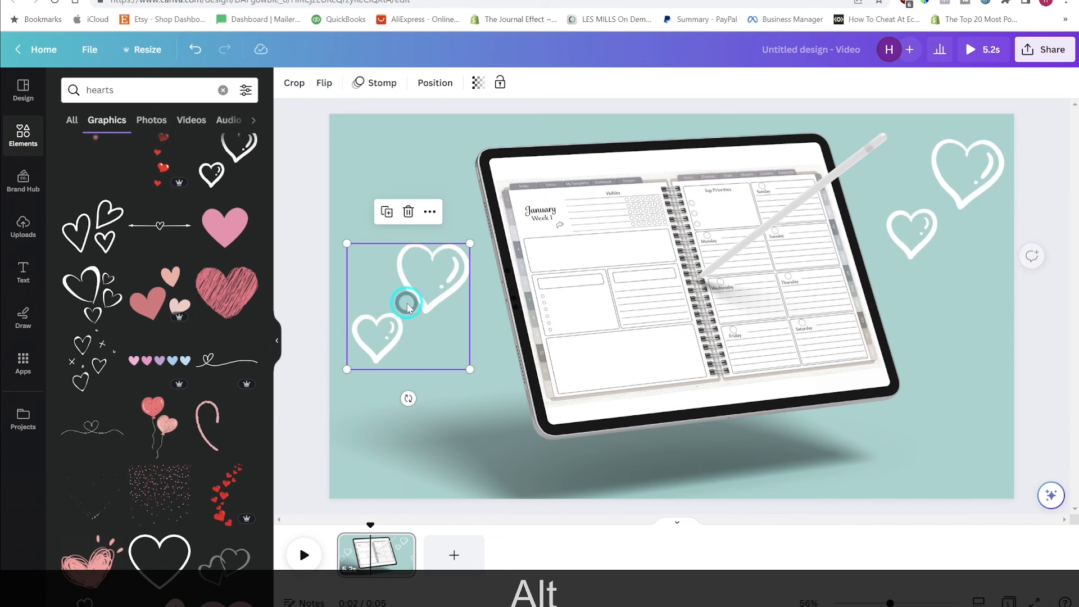
left_click(308, 193)
scroll(222, 284, "up", 5)
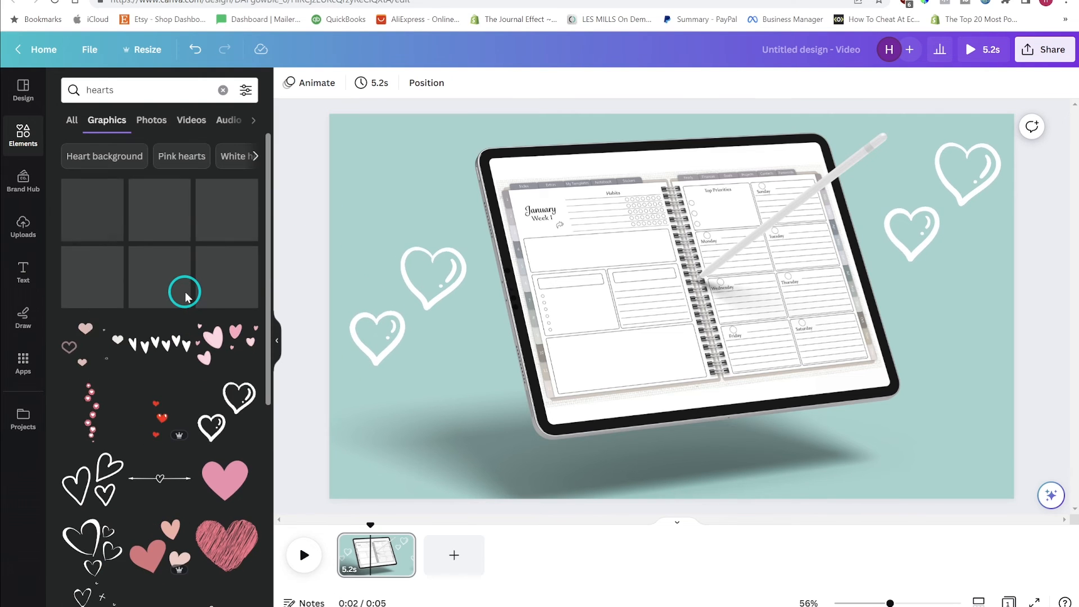
- Play the heart-decorated first page from its beginning to preview the animation
left_click(71, 119)
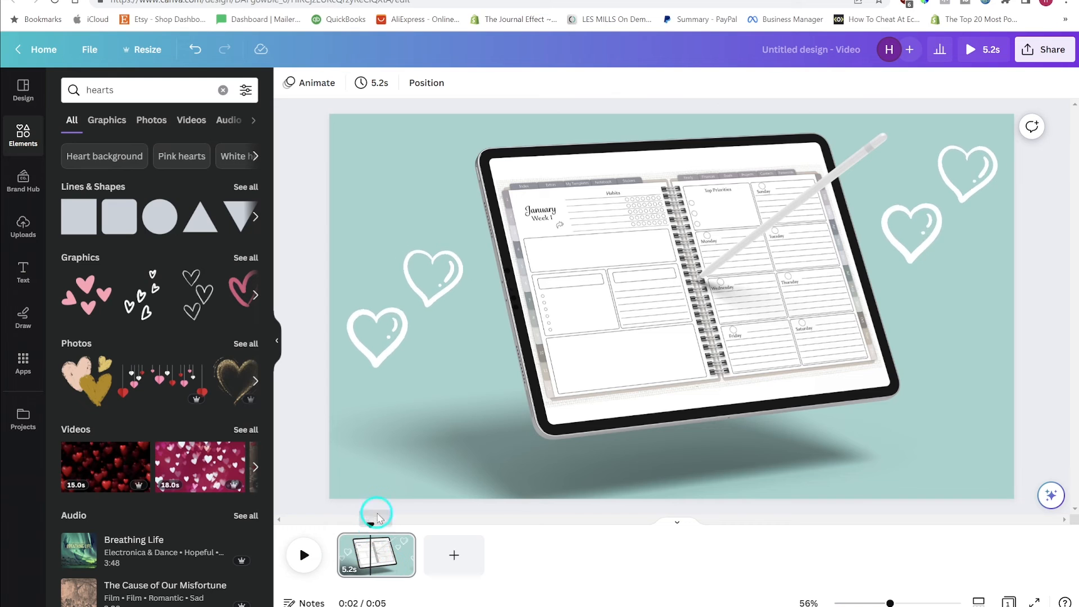
left_click_drag(373, 526, 345, 524)
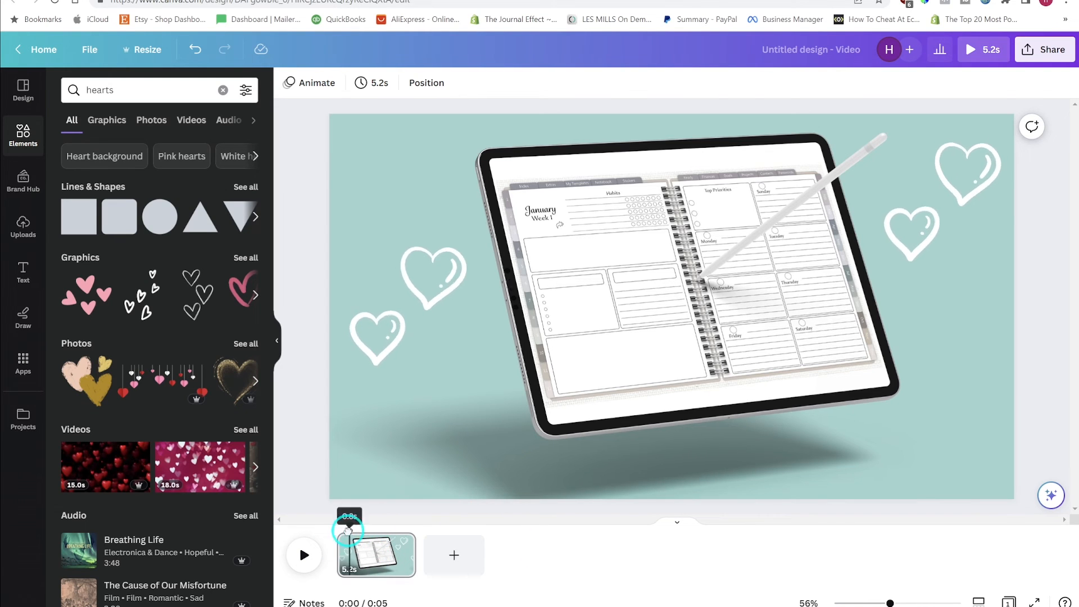
left_click(304, 554)
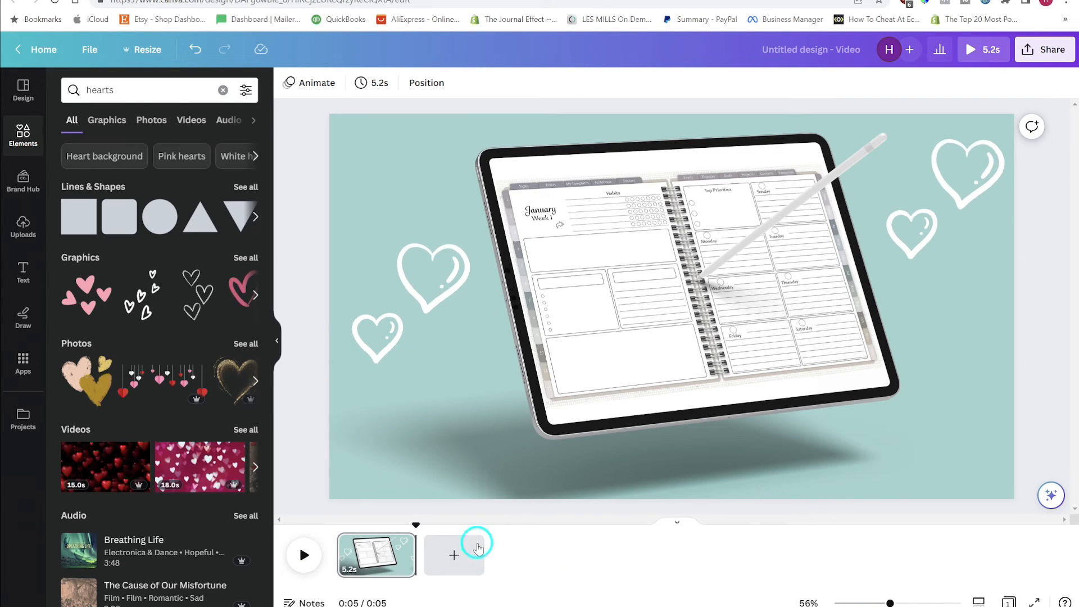
- Add three pages and fill them with the uploaded Digital Habit Trackers, two-tablet habit sticker and Main Features mockups, one per page
left_click(477, 547)
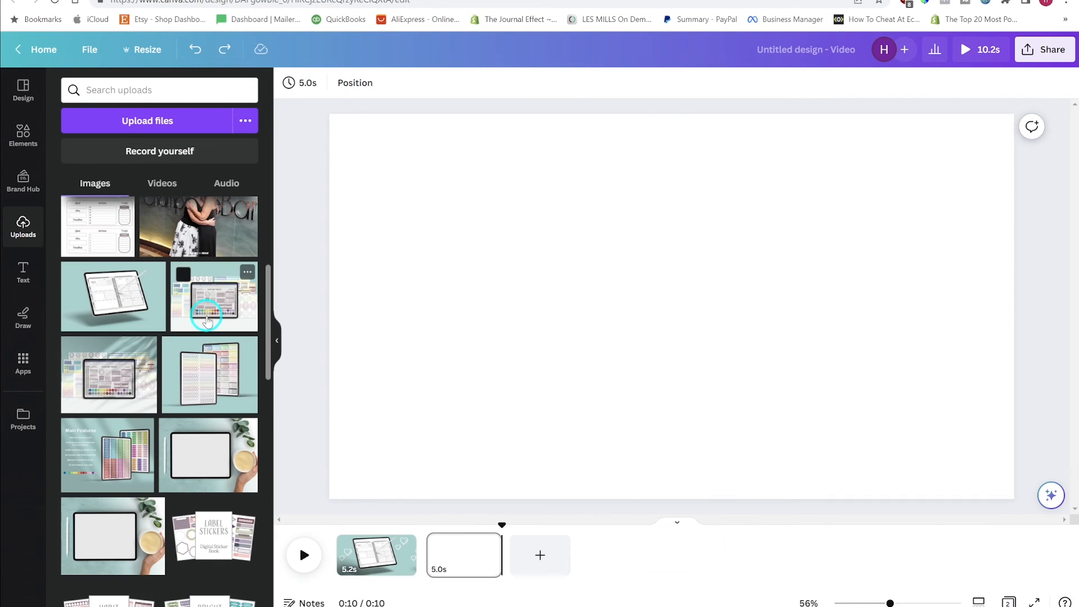
left_click_drag(219, 298, 371, 292)
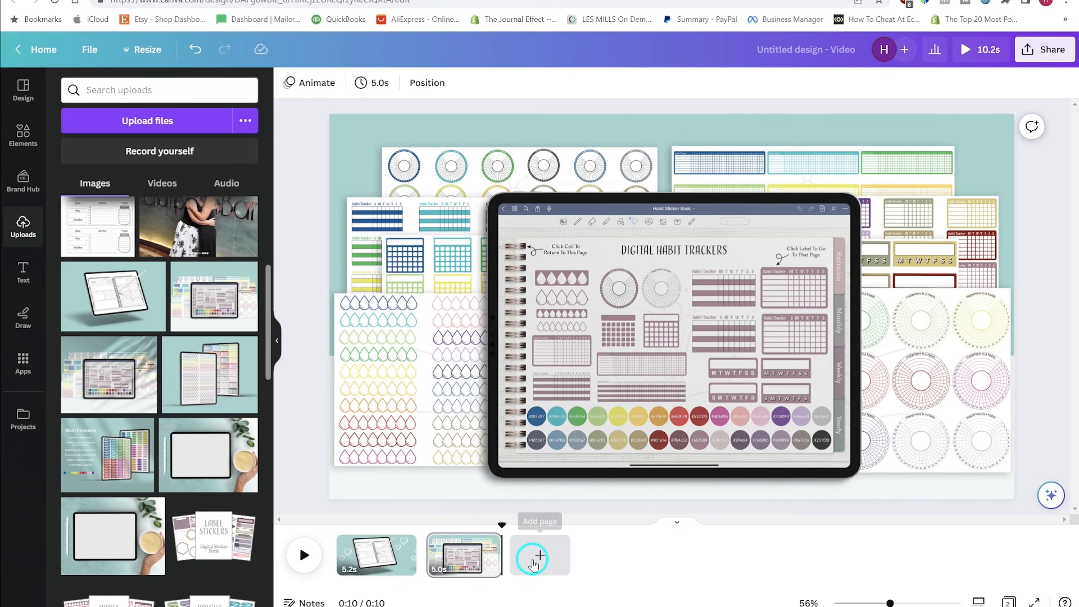
left_click(533, 558)
left_click_drag(202, 379, 354, 320)
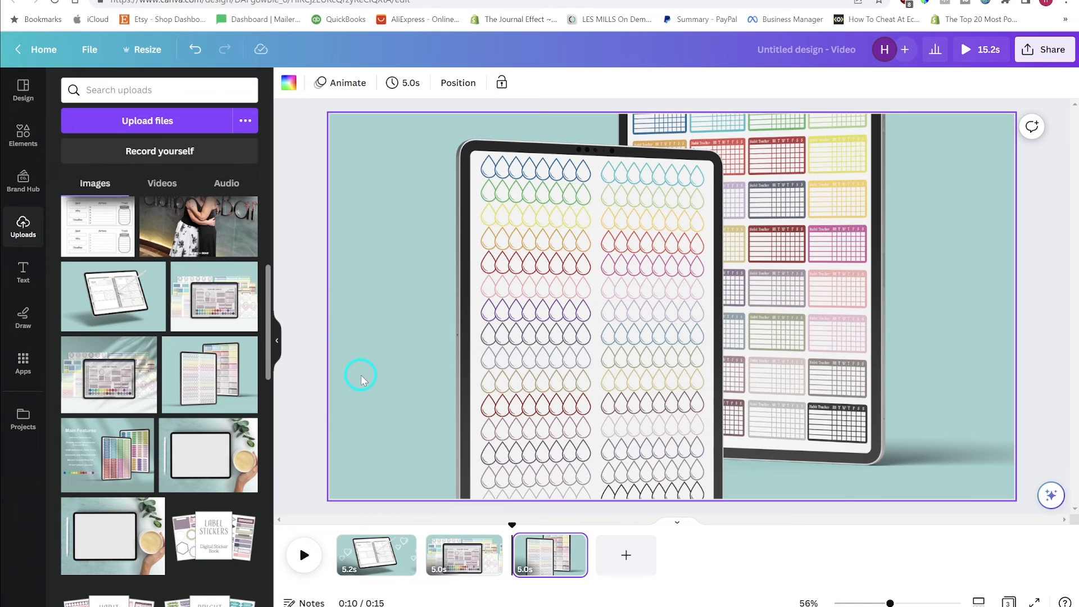
left_click(625, 555)
left_click_drag(127, 475, 340, 220)
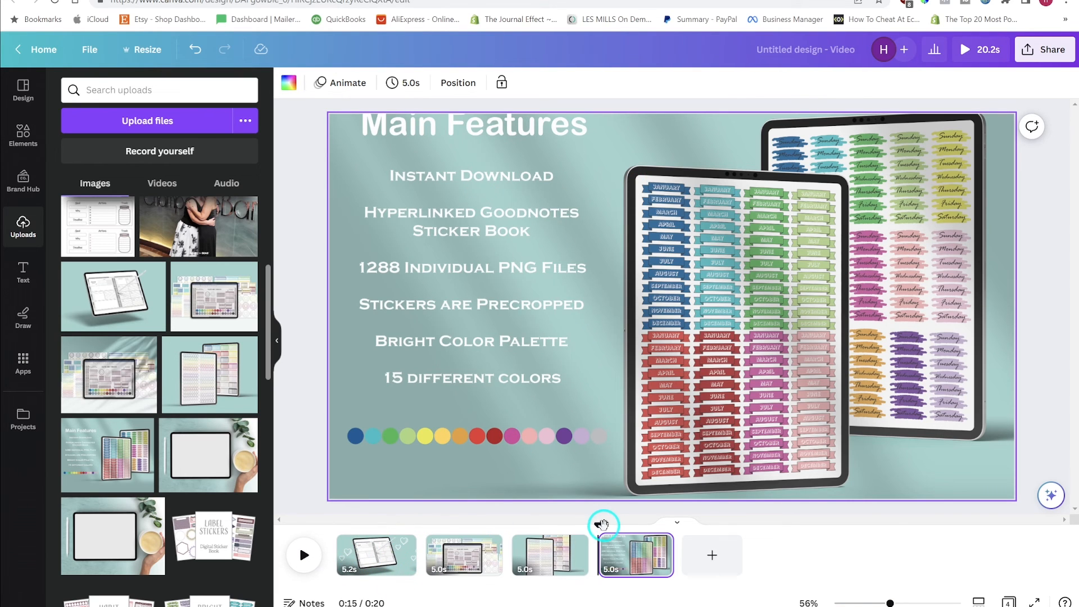
- Shorten each of the four pages in the timeline to 2.0 seconds
left_click_drag(599, 526, 316, 520)
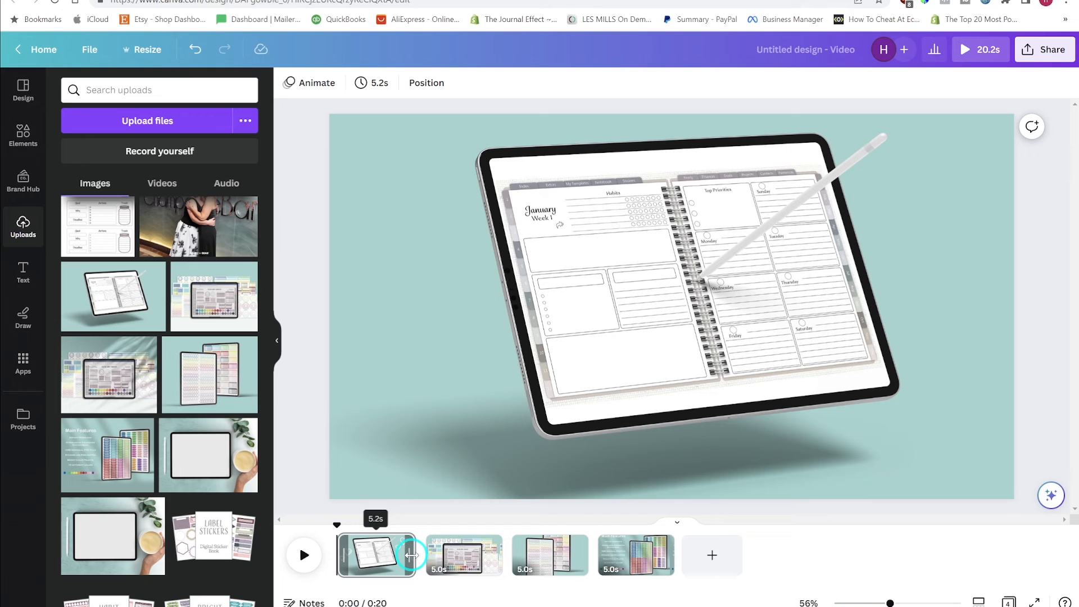
left_click(402, 554)
left_click_drag(403, 554, 363, 552)
left_click_drag(453, 554, 416, 556)
left_click_drag(508, 565, 486, 562)
left_click_drag(569, 560, 519, 560)
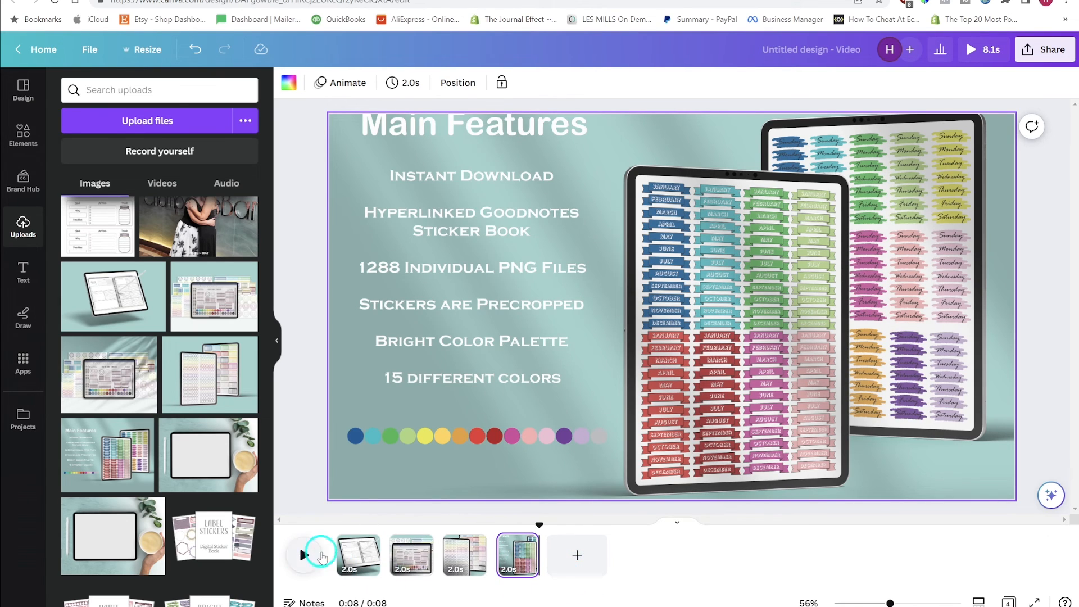
- Preview the four-page slideshow from the start, and return the playhead to the beginning
left_click_drag(540, 524, 314, 522)
left_click(304, 555)
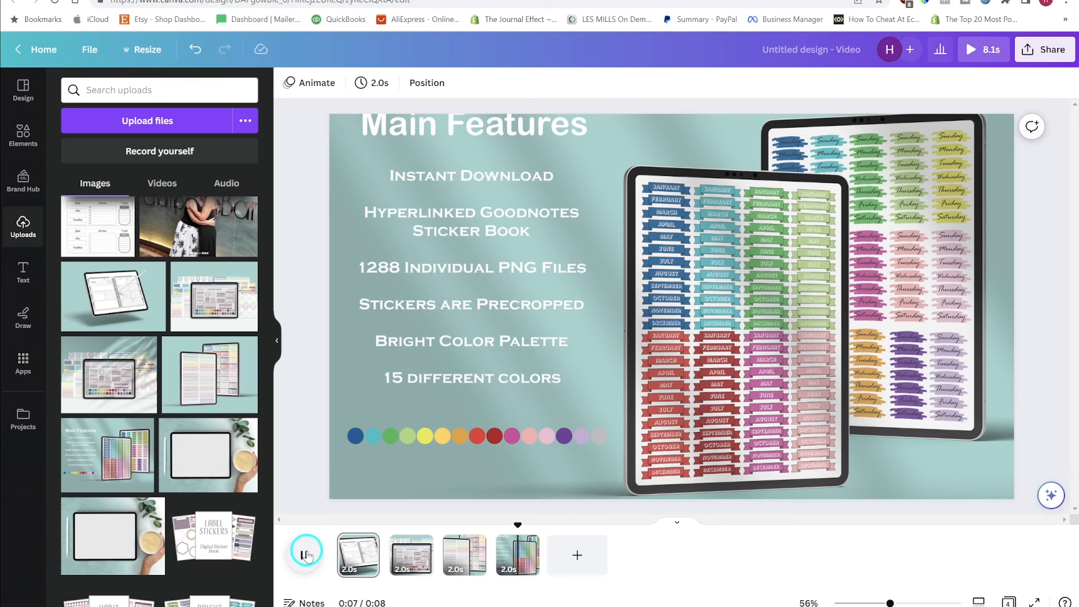
left_click_drag(537, 525, 289, 529)
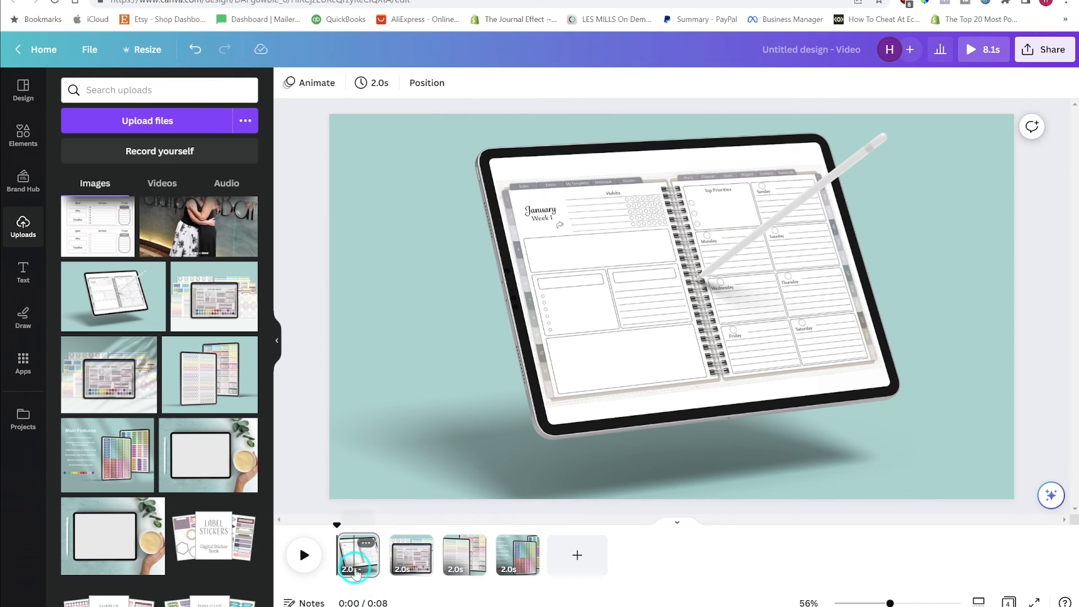
- Apply the Tumble page animation to the Digital Habit Trackers page, animating on both enter and exit
left_click(454, 360)
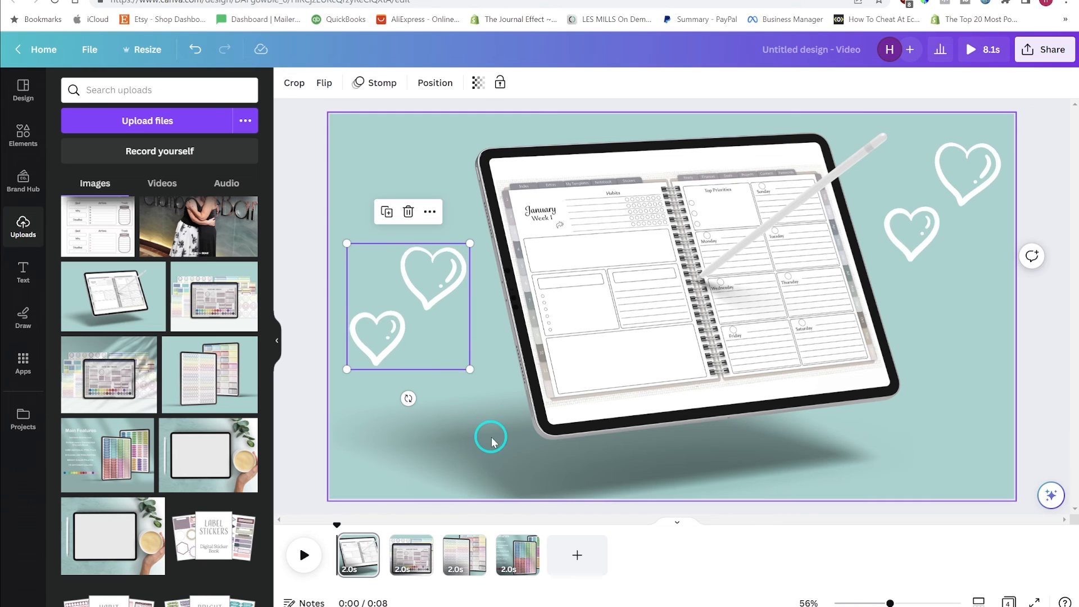
left_click(508, 490)
left_click(411, 569)
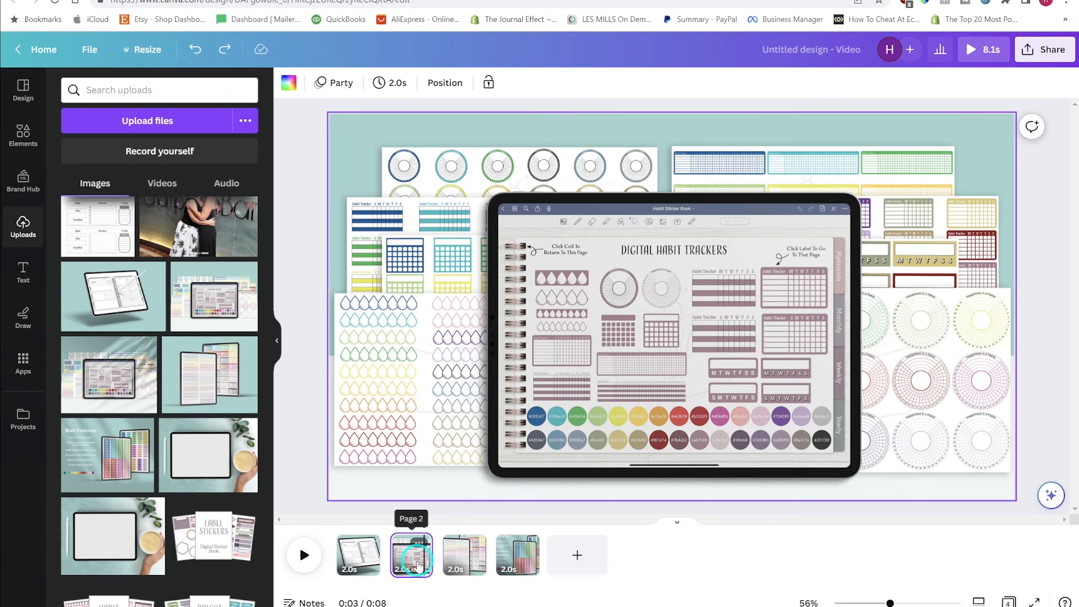
left_click(344, 165)
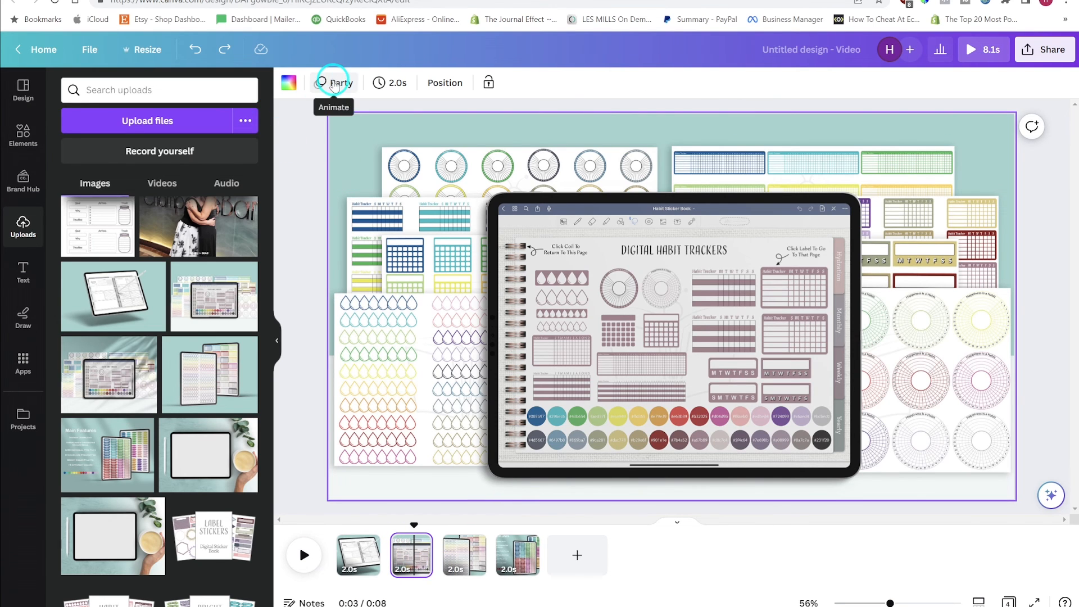
left_click(331, 83)
scroll(197, 426, "down", 10)
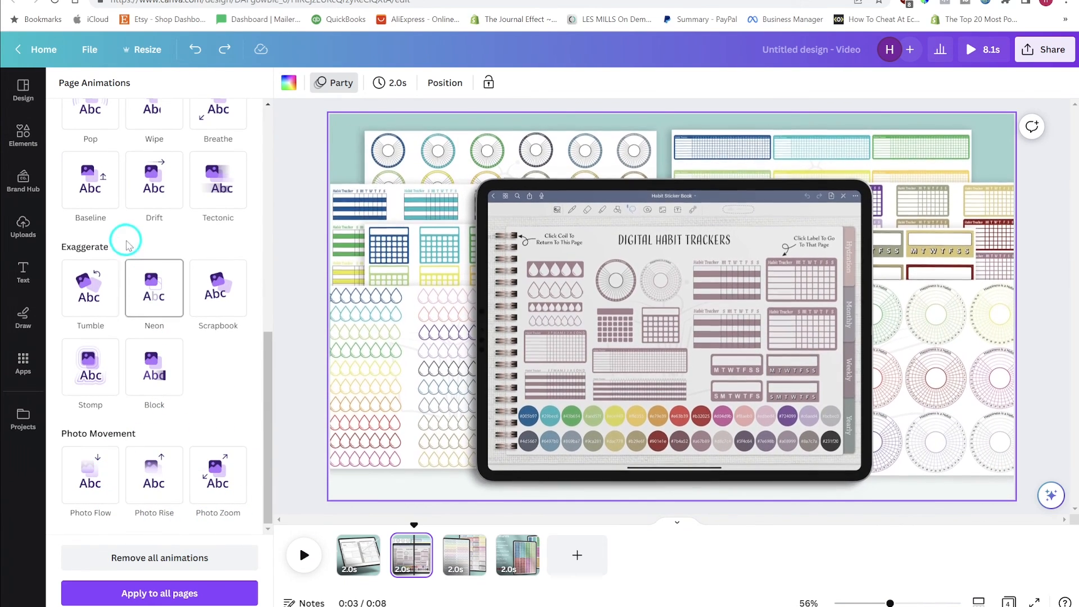
left_click(90, 296)
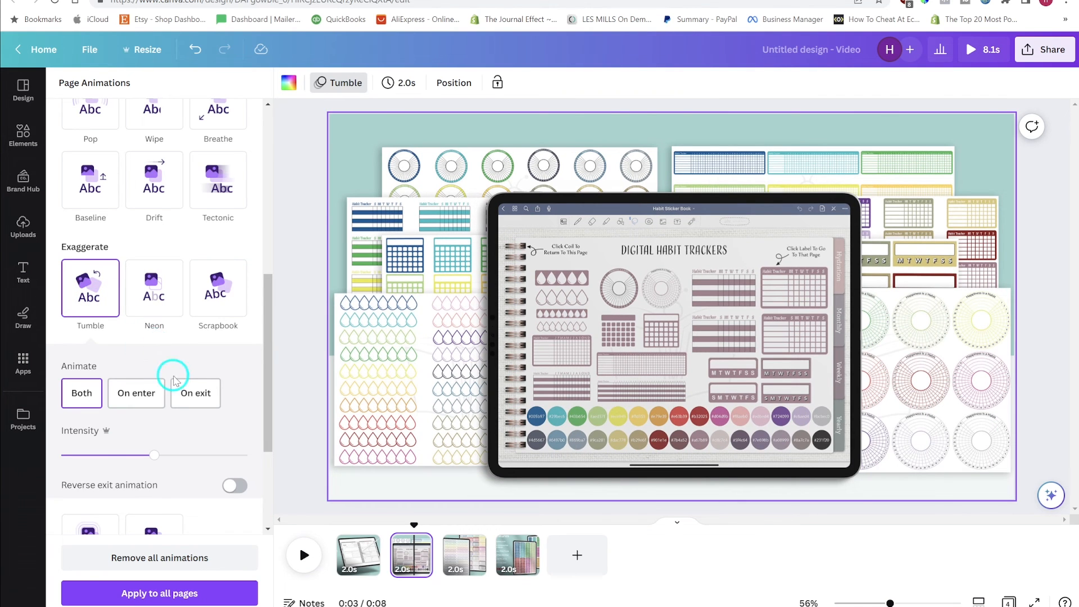
scroll(160, 427, "down", 3)
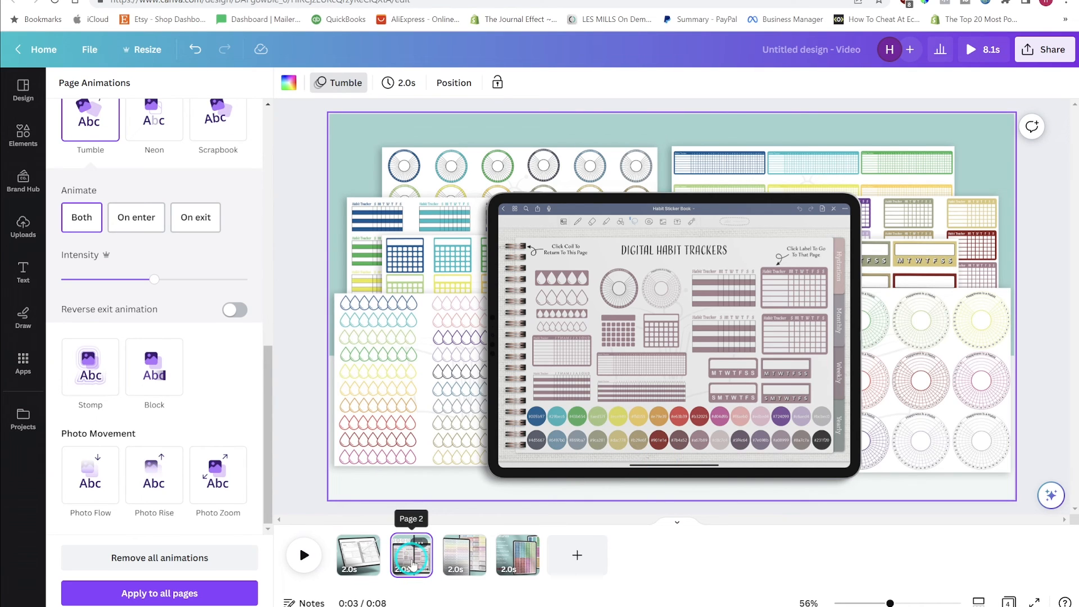
- Play the slideshow from the start to preview the Tumble animation, and pause it on the third page
left_click_drag(414, 527, 308, 530)
key("space")
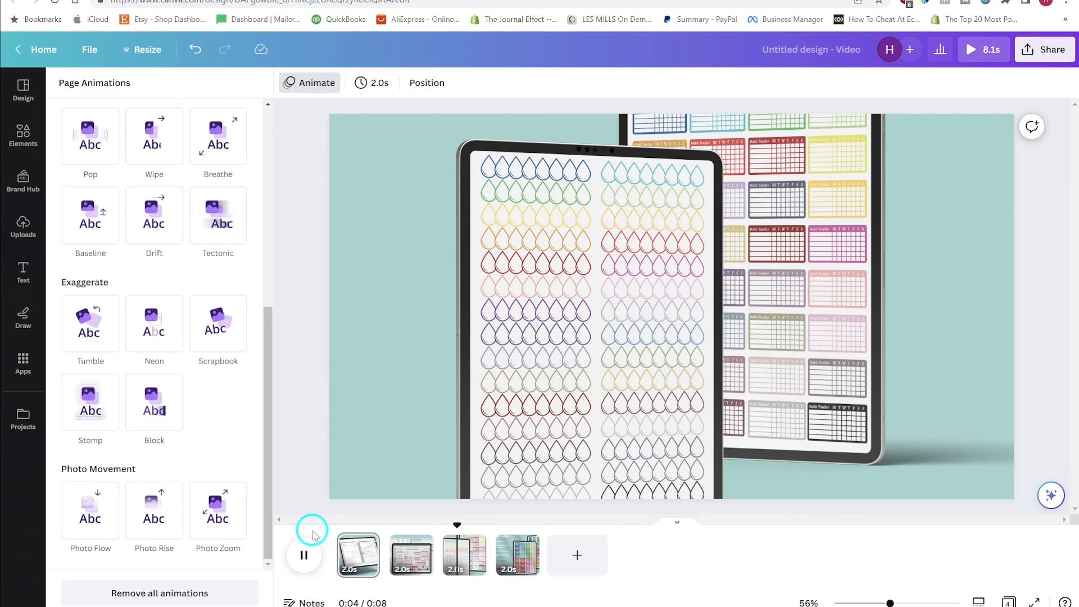
key("space")
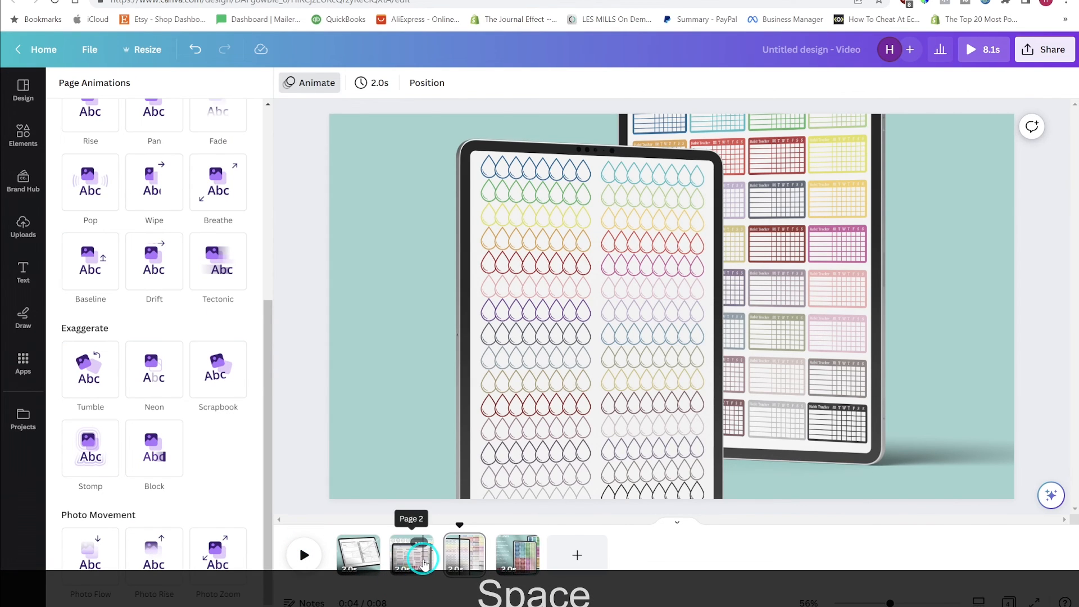
- Add a Chop transition between the second and third pages
right_click(424, 563)
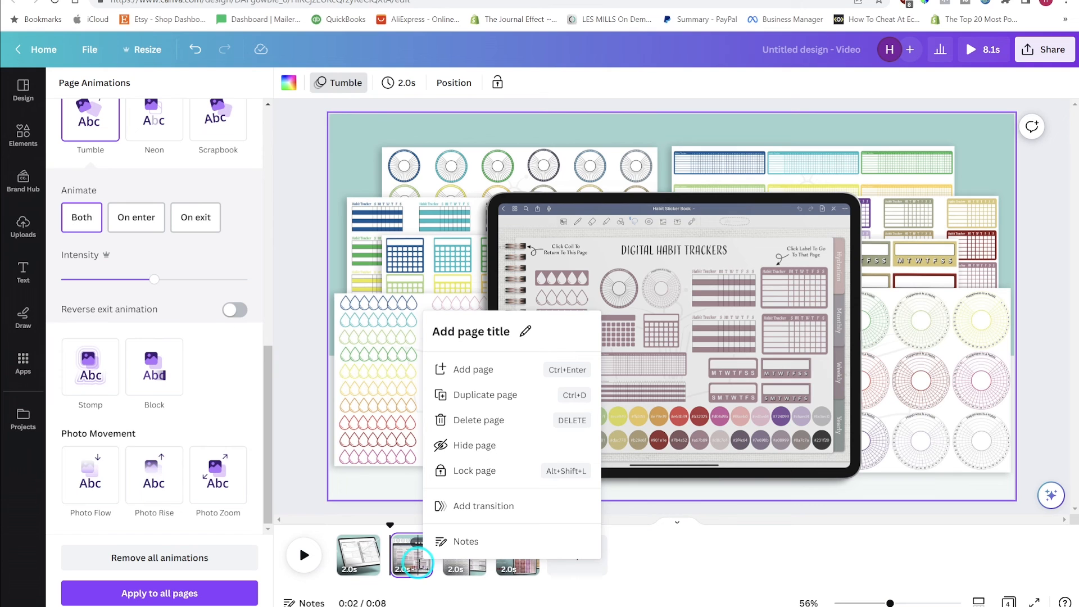
left_click(458, 508)
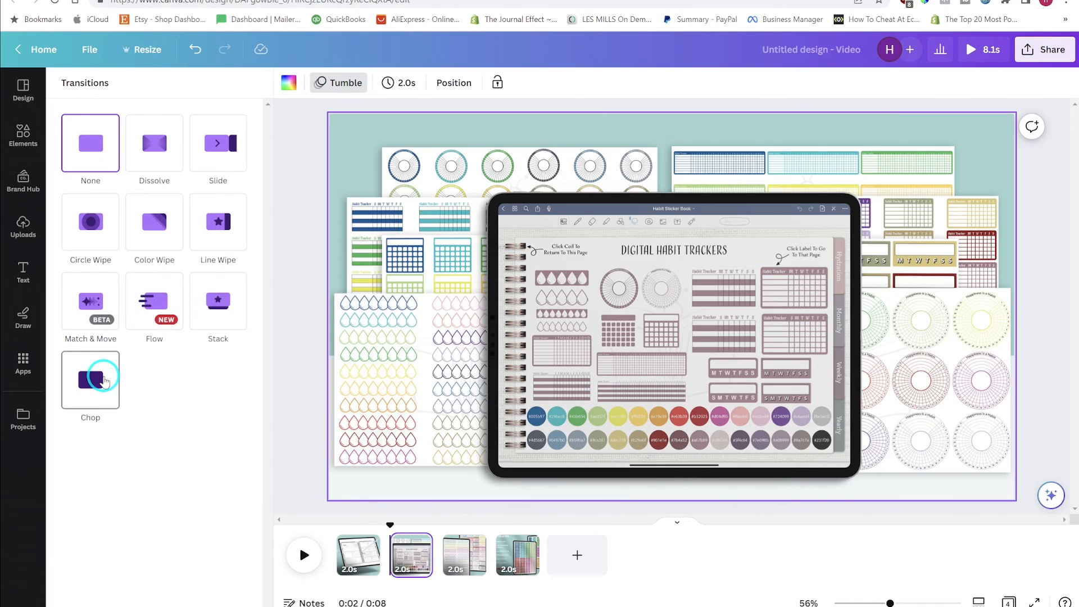
left_click(104, 381)
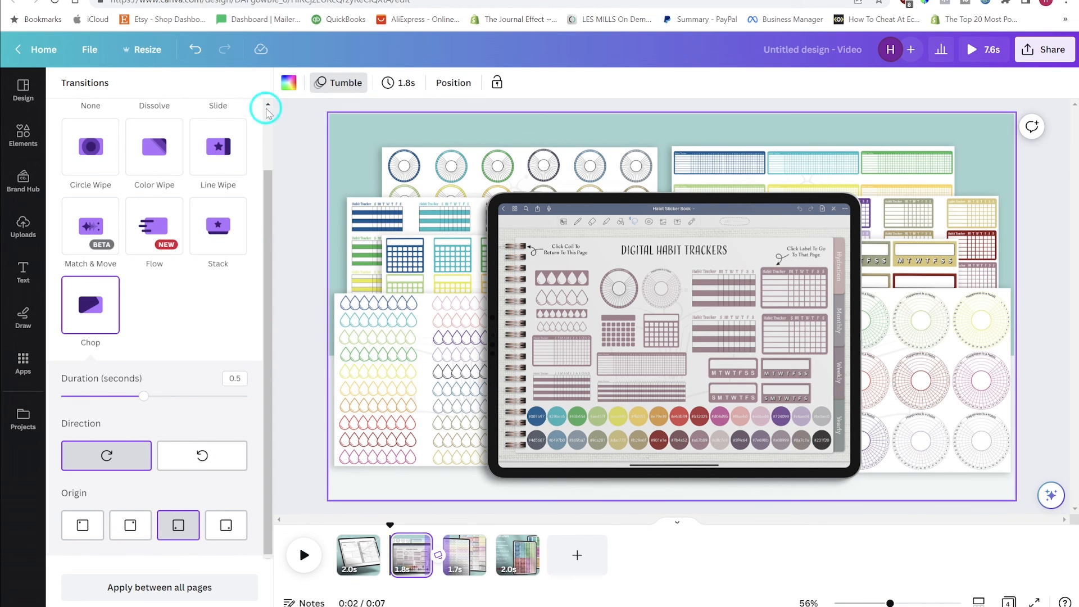
- Return to the home page and open the recent 5000 × 3750 px design with the tablet and coffee cup
left_click(33, 51)
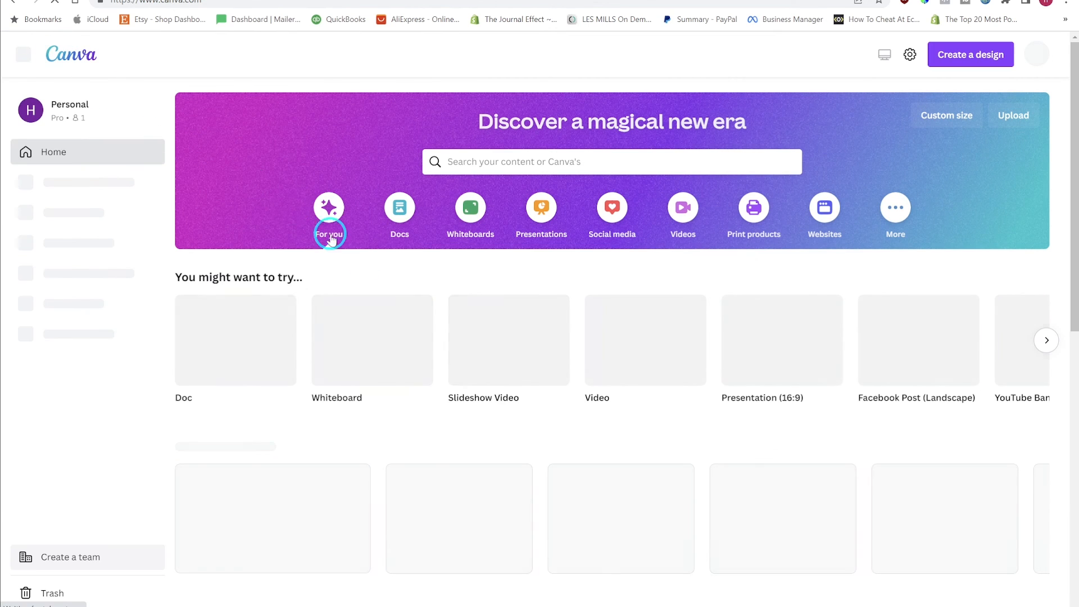
left_click(970, 55)
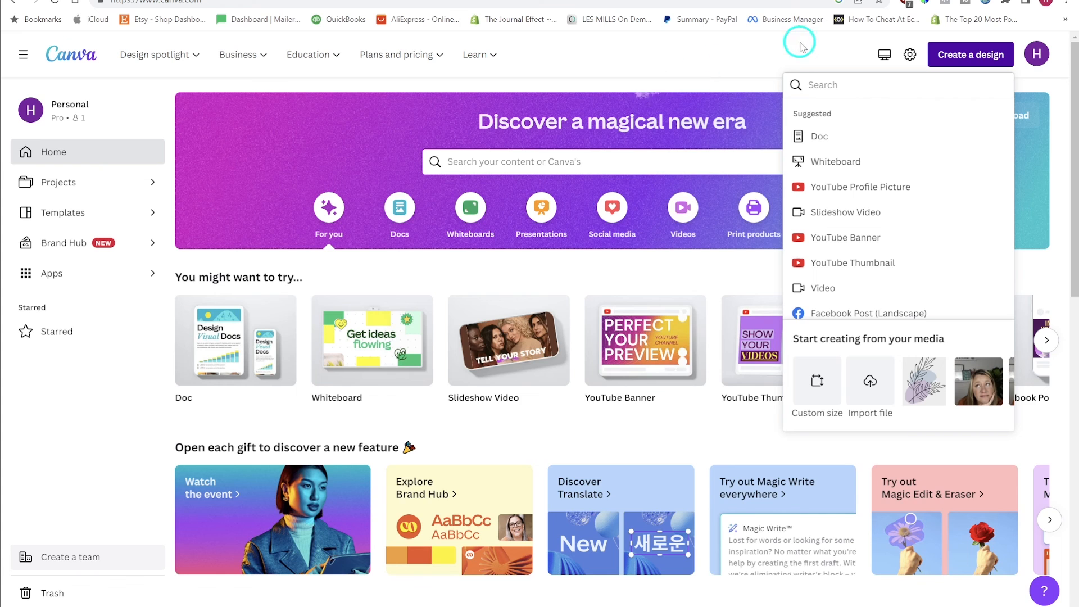
scroll(566, 345, "down", 8)
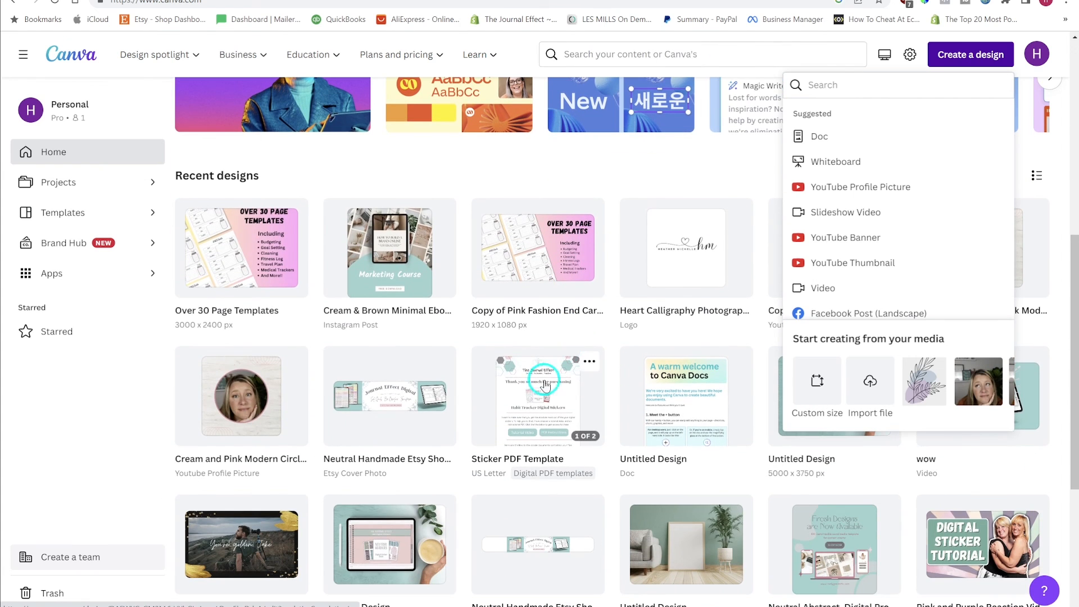
scroll(893, 434, "up", 3)
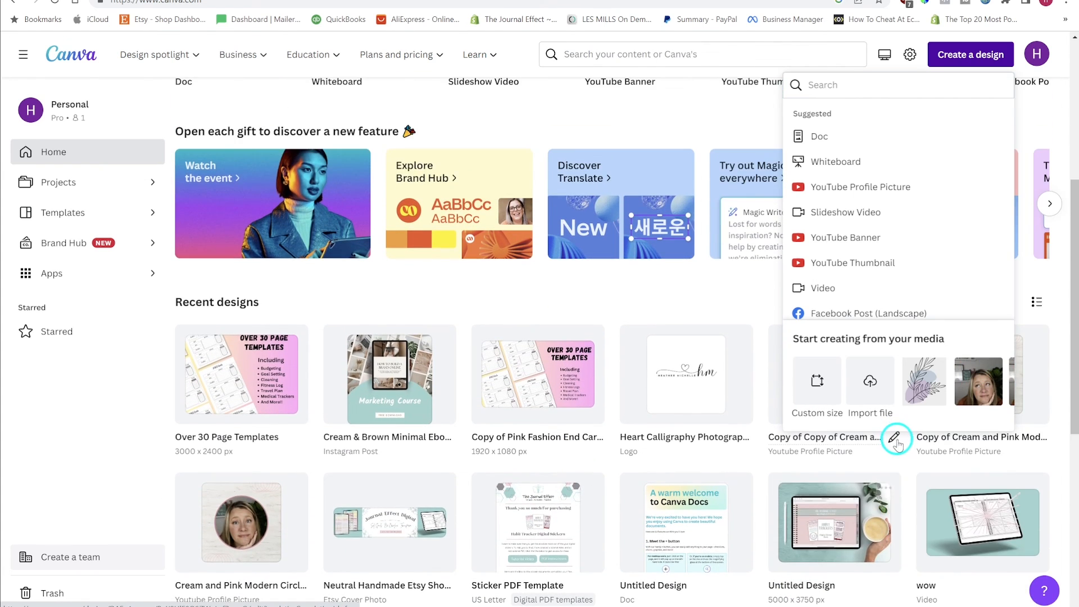
scroll(581, 492, "down", 2)
left_click(396, 548)
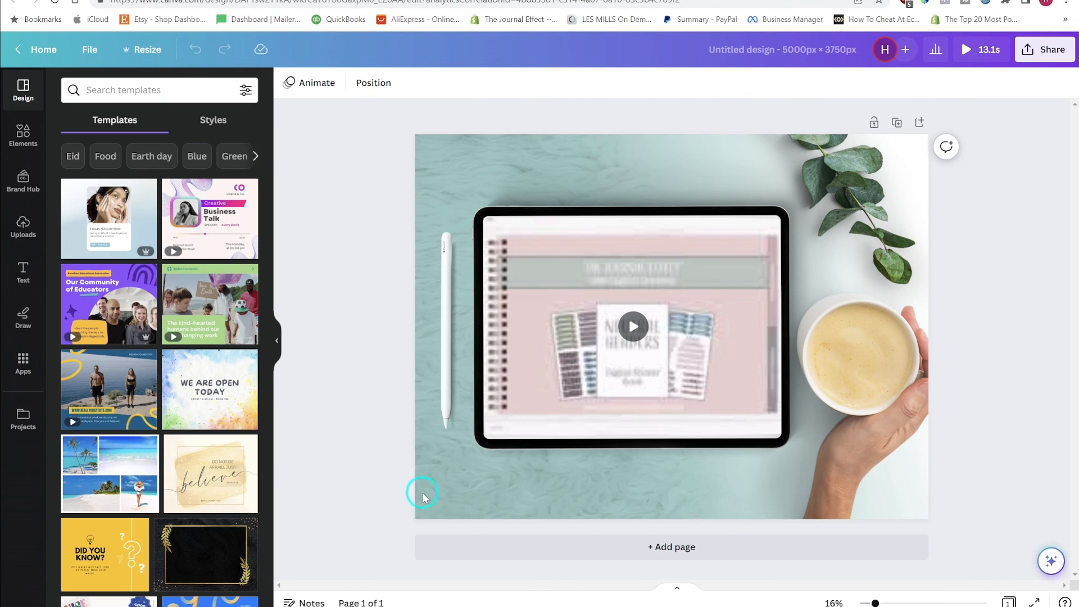
- Play the sticker book video inside the tablet mockup and view the uploaded images
left_click(471, 493)
left_click(1016, 359)
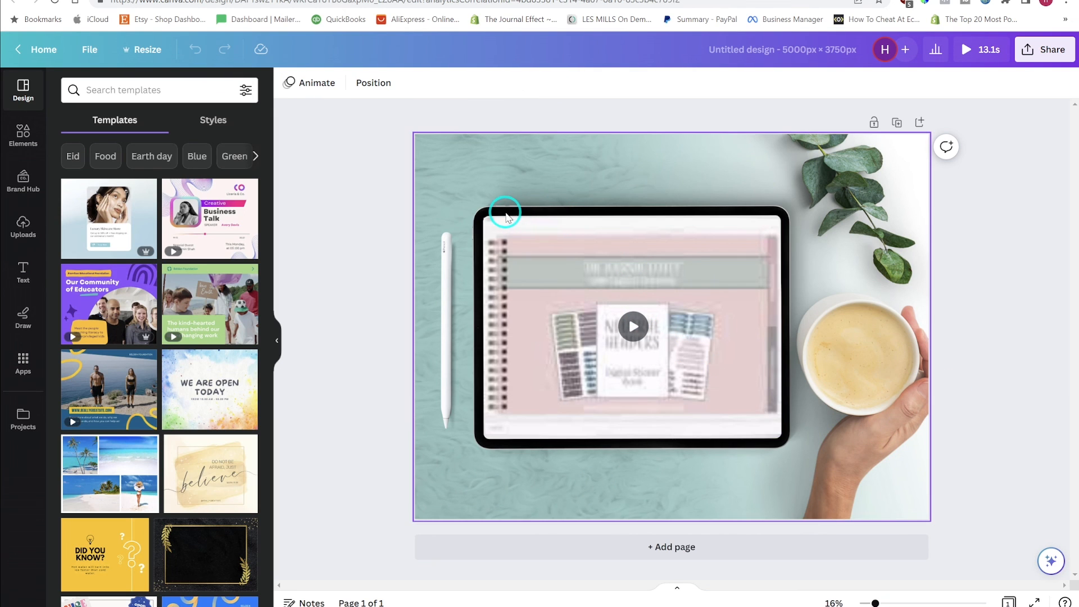
left_click(619, 331)
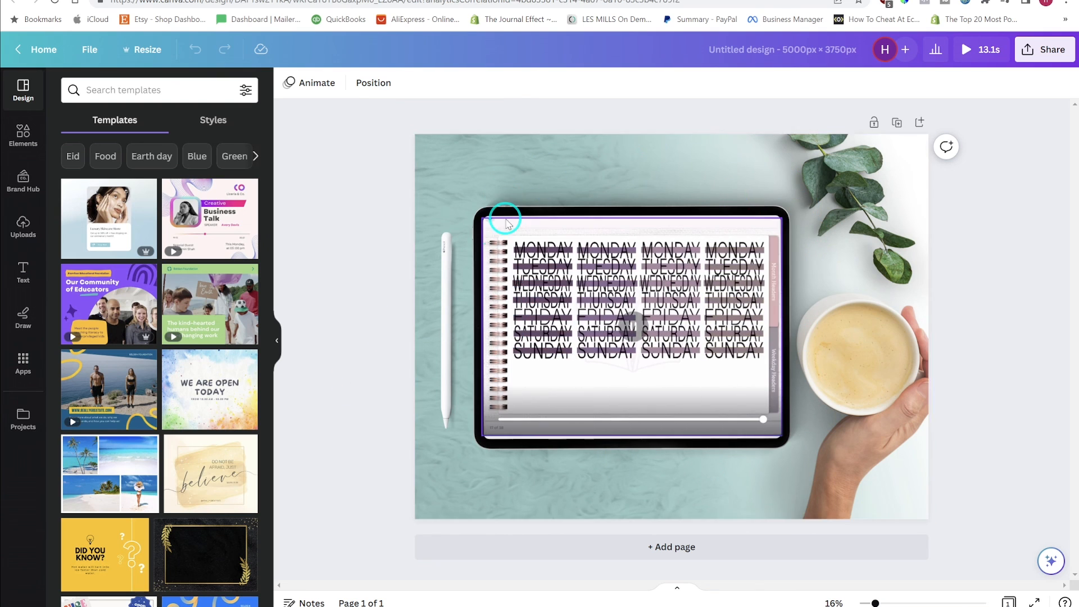
left_click(23, 227)
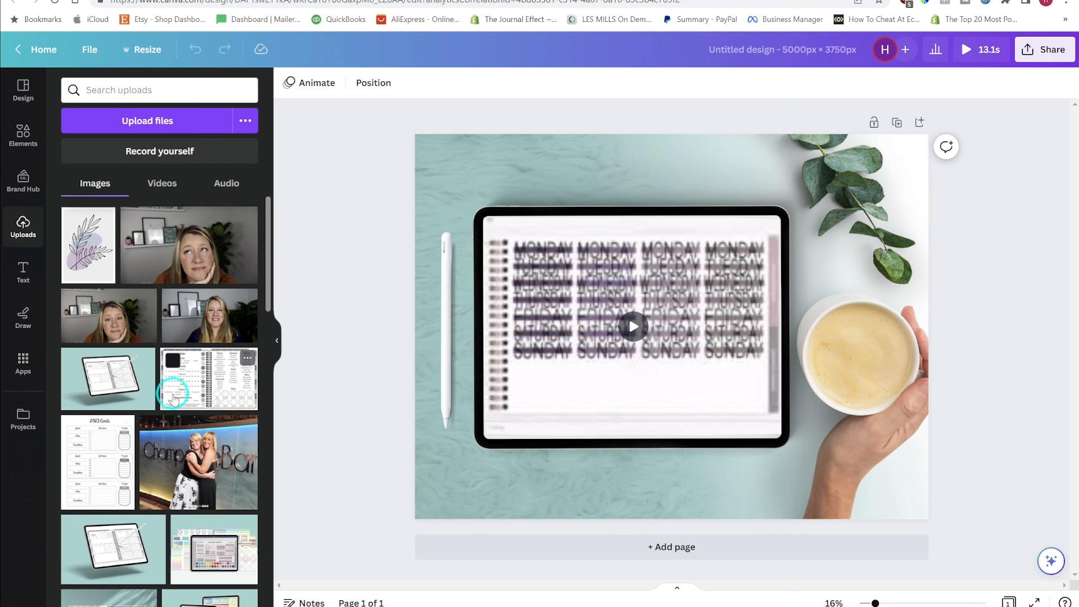
mouse_move(195, 395)
left_mouse_down()
mouse_move(549, 409)
mouse_move(192, 370)
mouse_move(189, 387)
left_mouse_up()
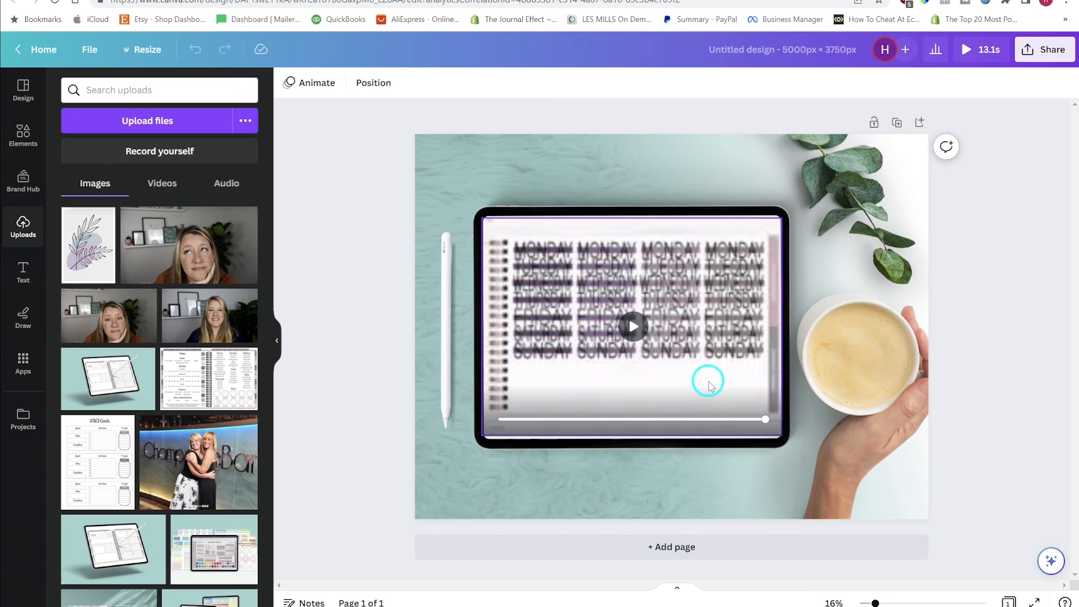
left_click(633, 327)
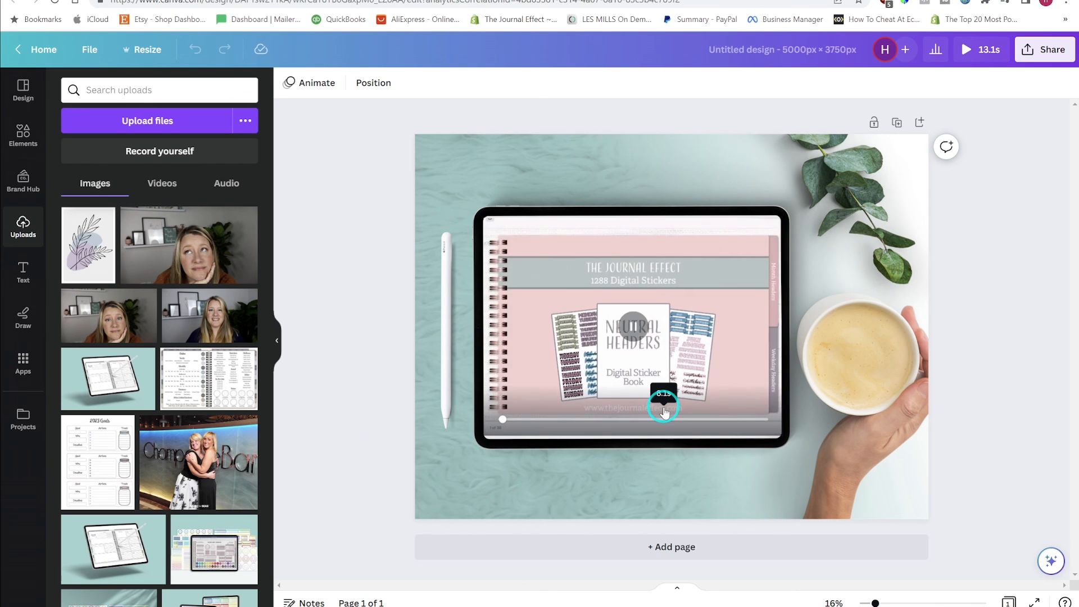
left_click(634, 327)
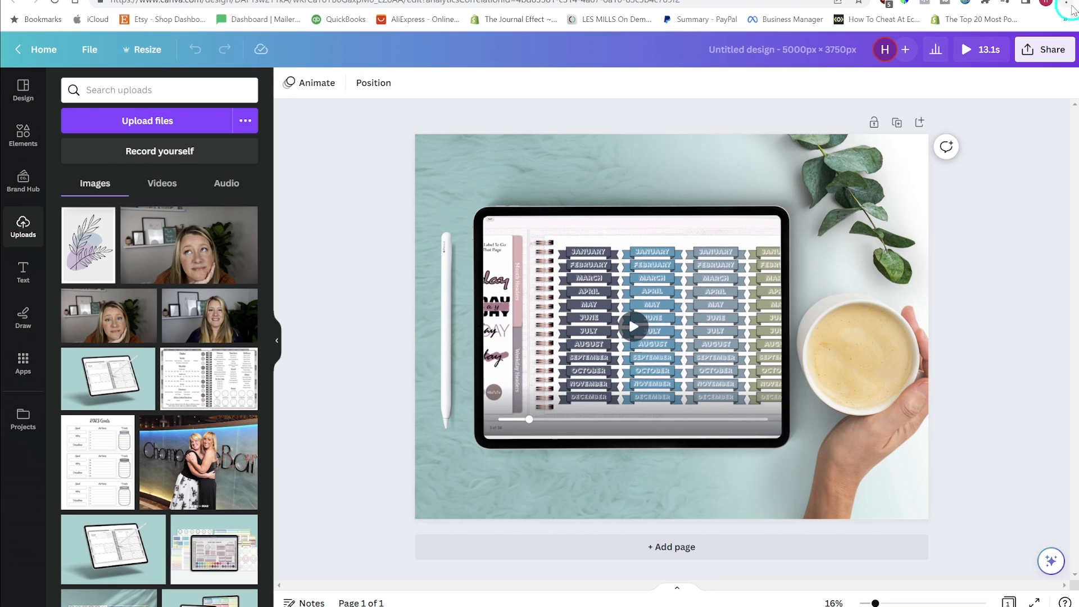
- Open the download settings for the tablet mockup video
left_click(1049, 50)
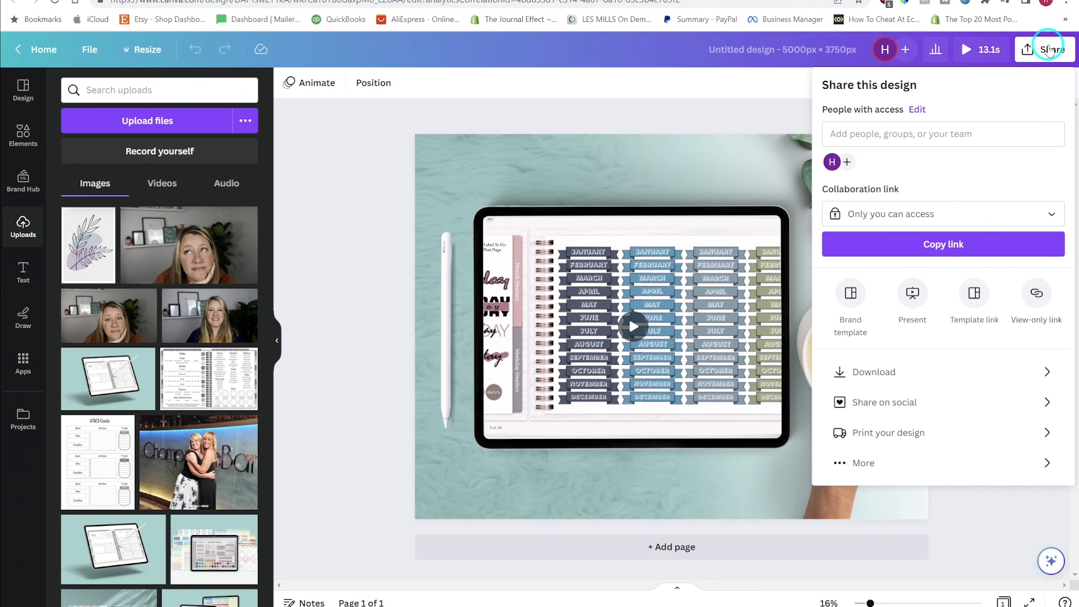
left_click(906, 372)
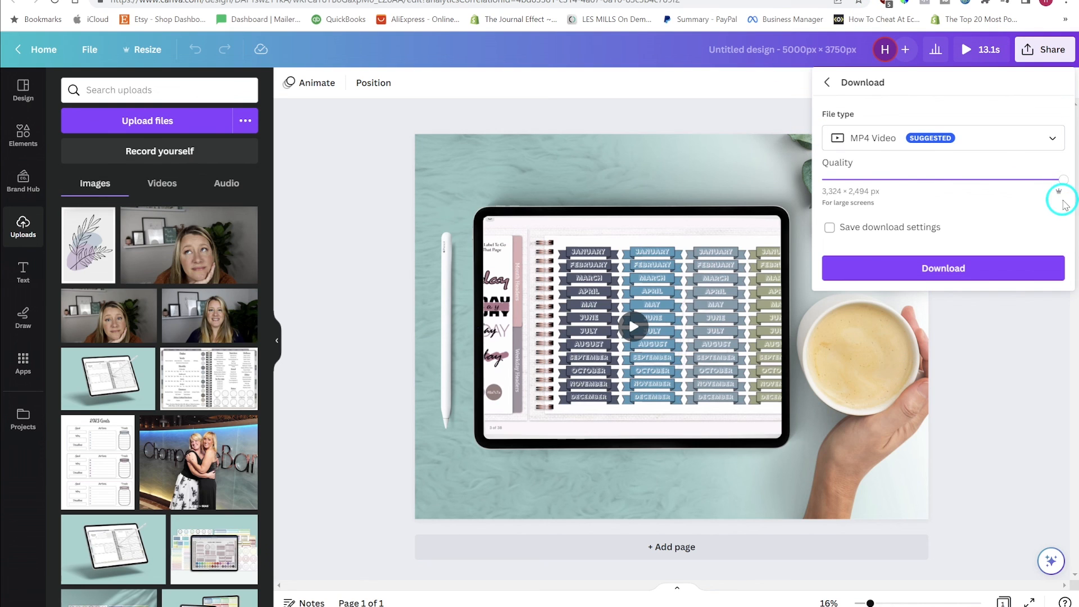